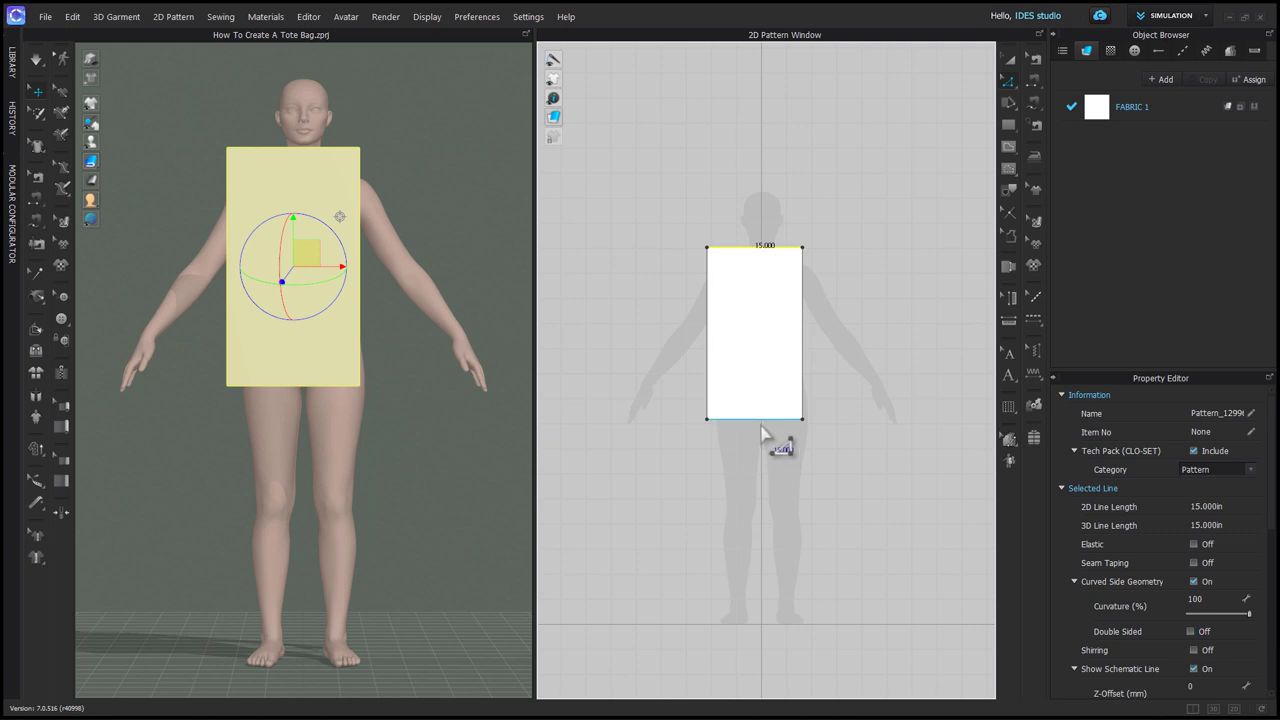
Distribute one internal line between the rectangle's top and bottom edges so that it crosses the middle of the pattern
right_click(760, 428)
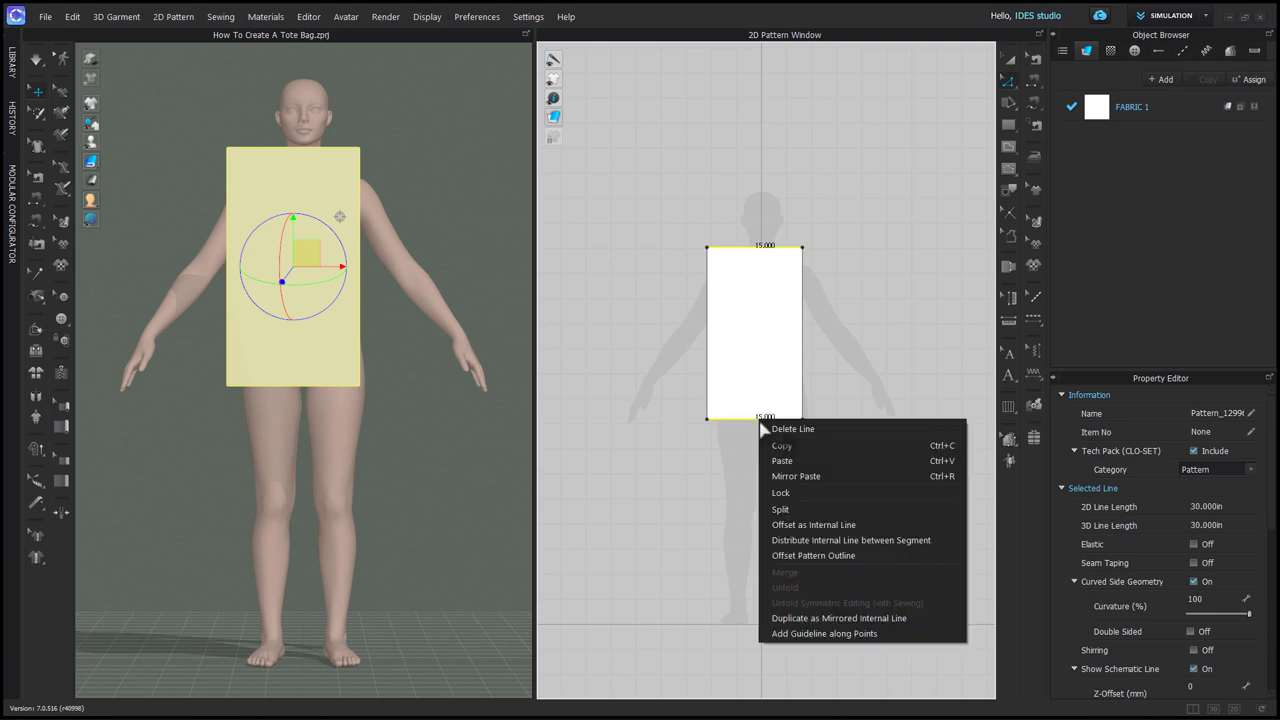
click(797, 540)
click(600, 432)
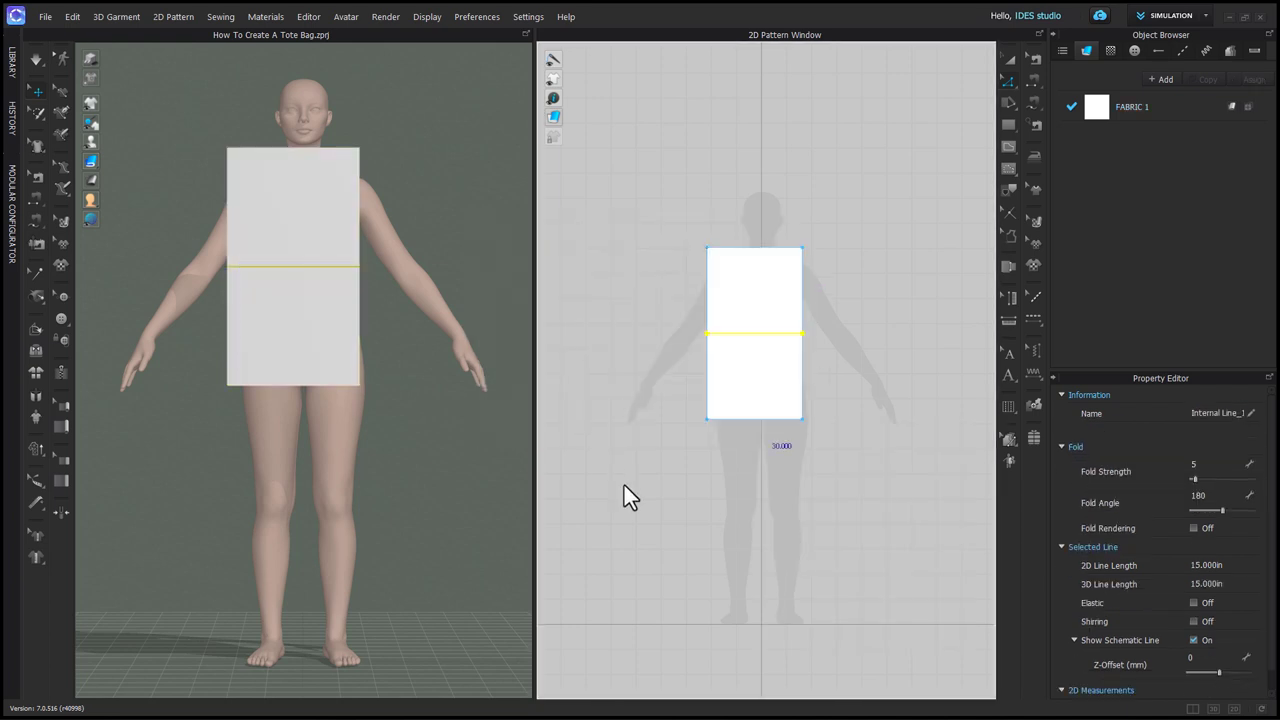
click(624, 485)
Offset the middle internal line by 2.5 in on both sides, extended to the pattern outline
scroll(765, 383, up, 3)
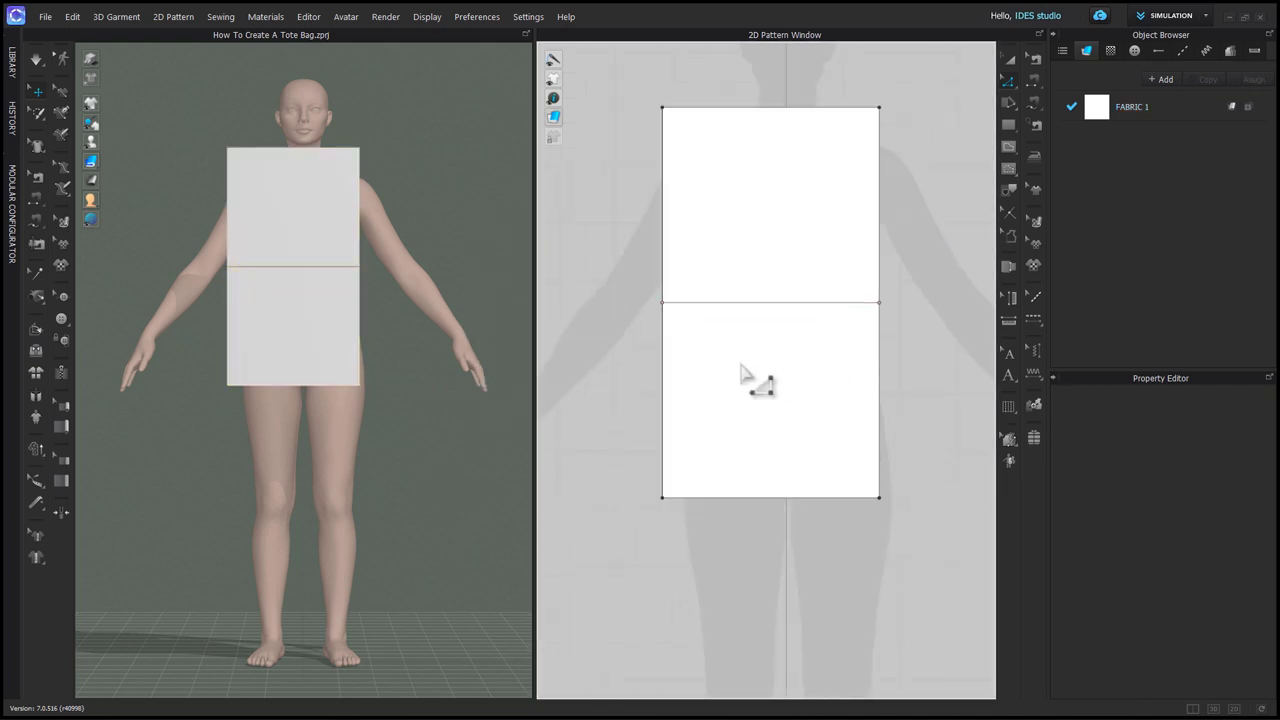
click(762, 372)
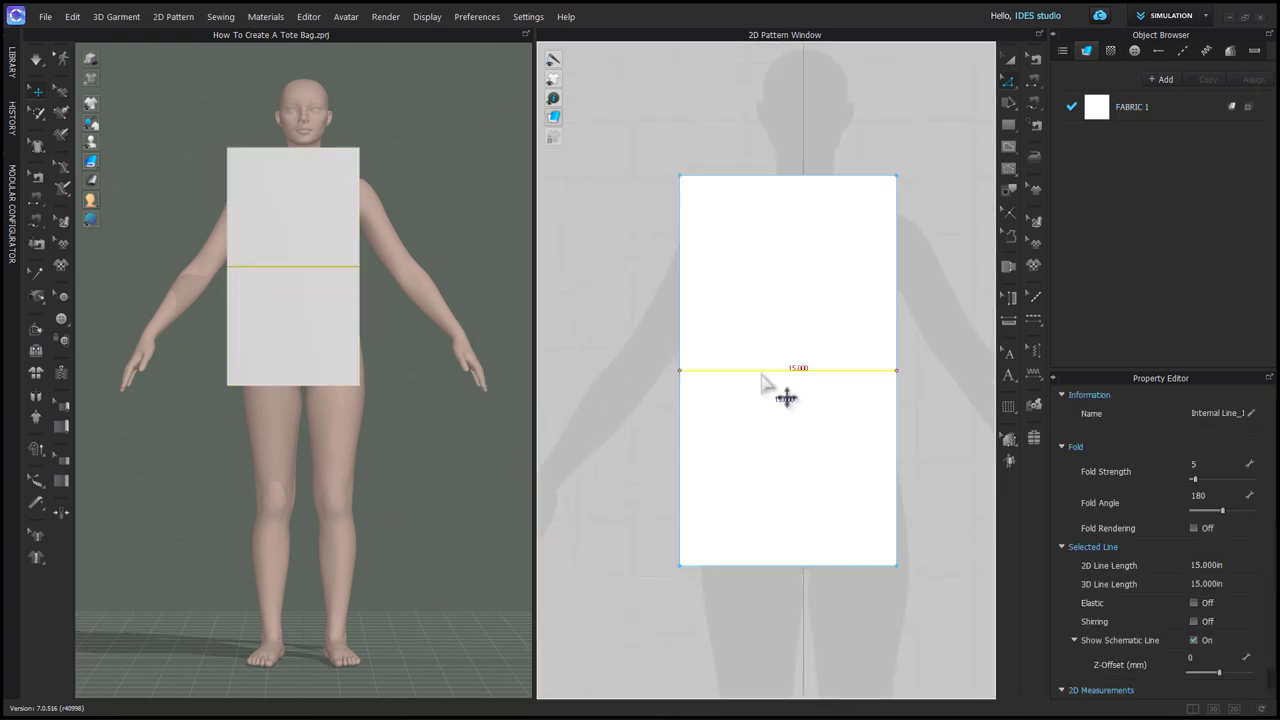
right_click(763, 379)
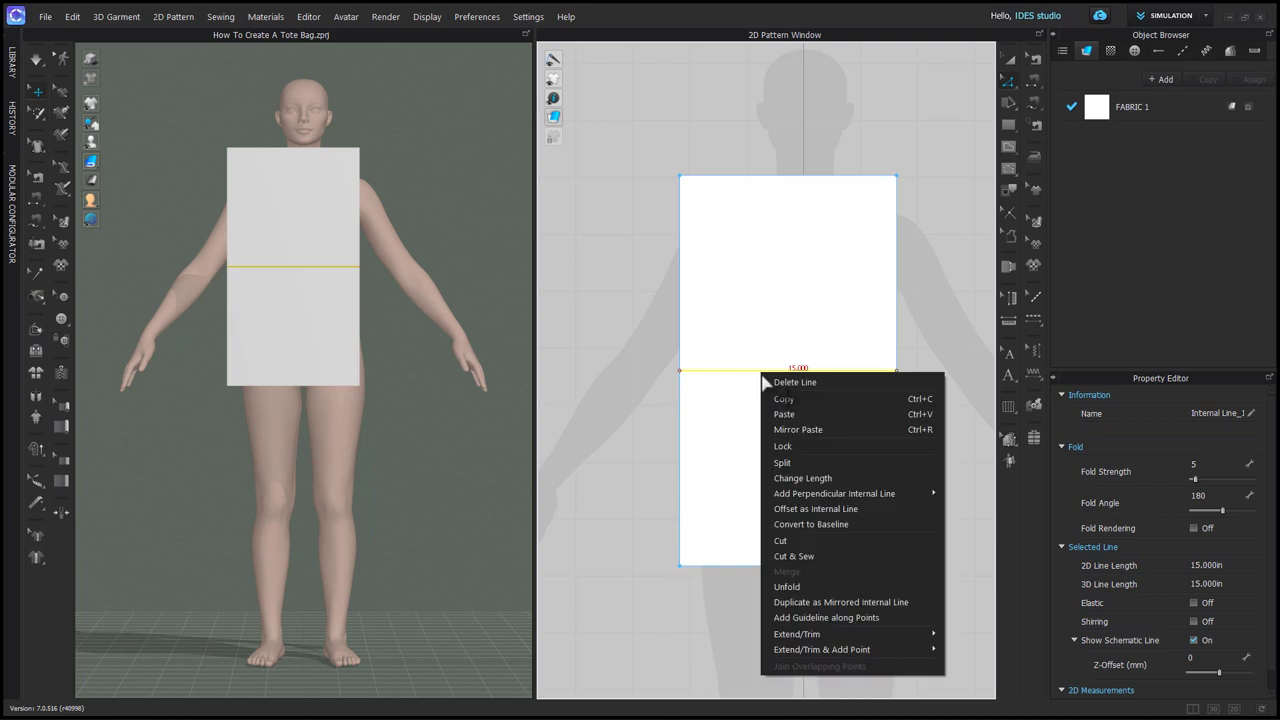
click(815, 508)
drag(664, 230, 575, 259)
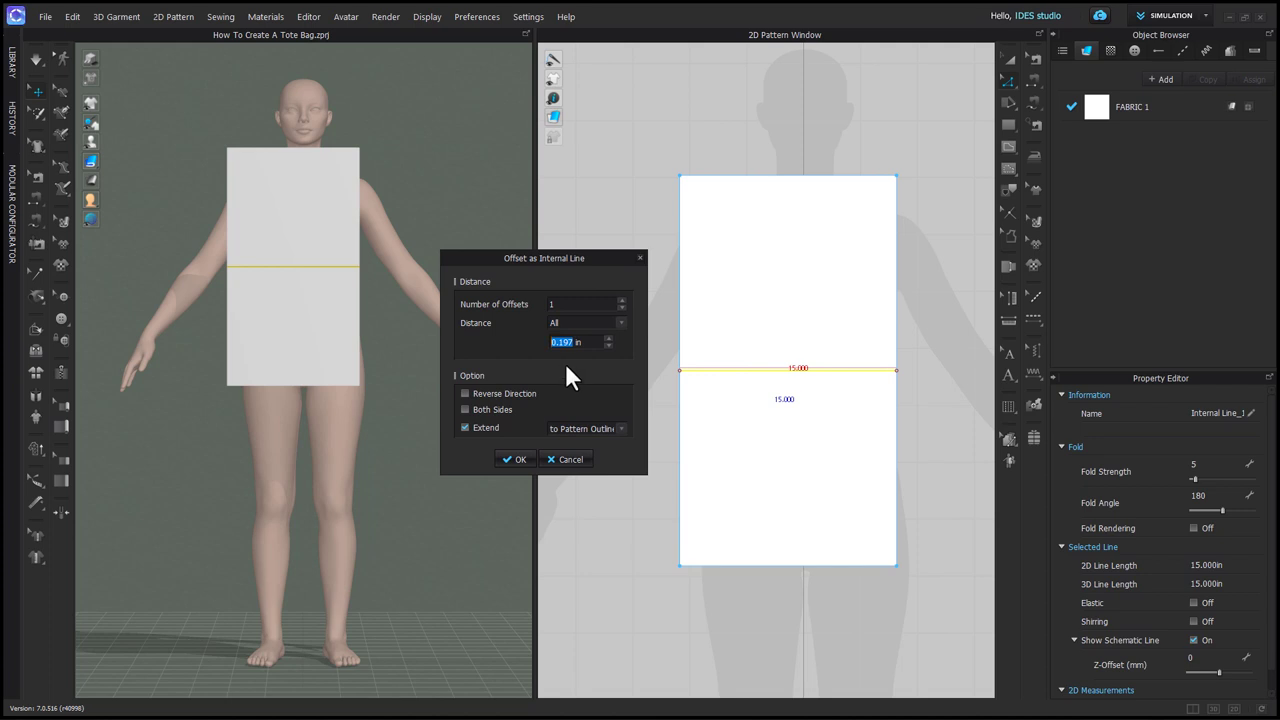
text(2.5)
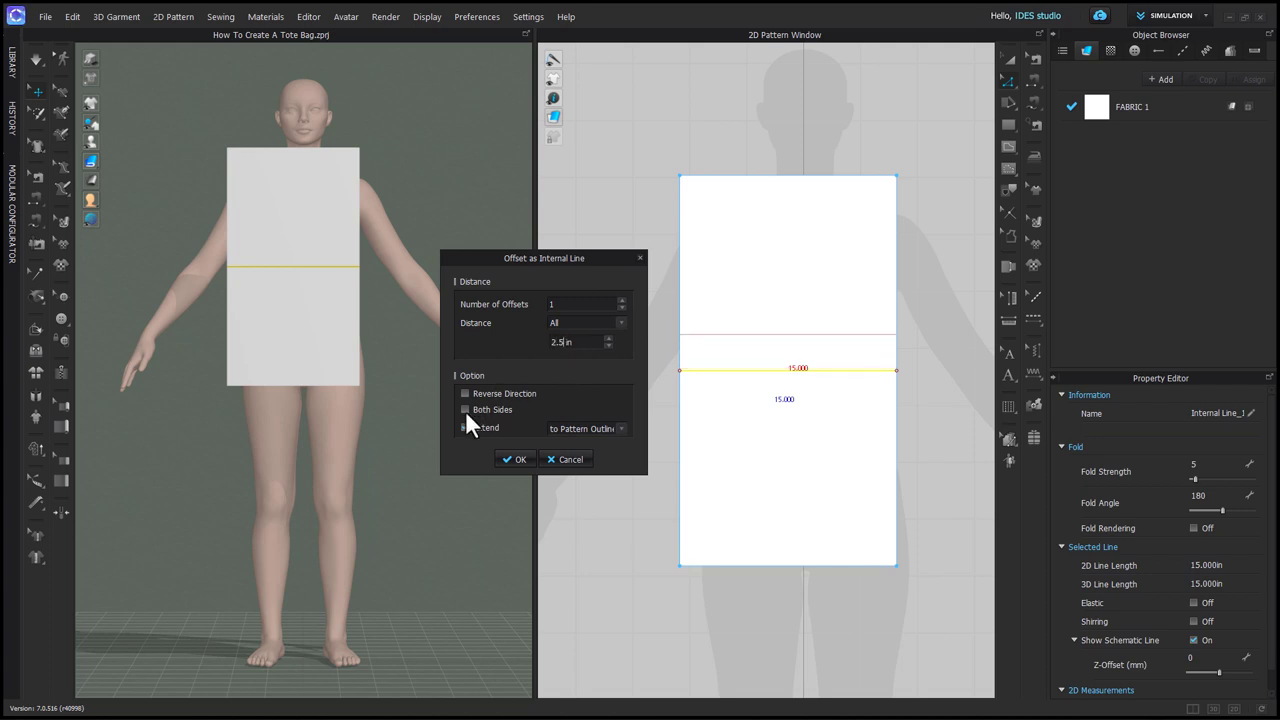
click(465, 410)
click(512, 459)
Try to fold the 3D panel along each of the three internal lines with Fold Arrangement
right_drag(460, 430, 381, 447)
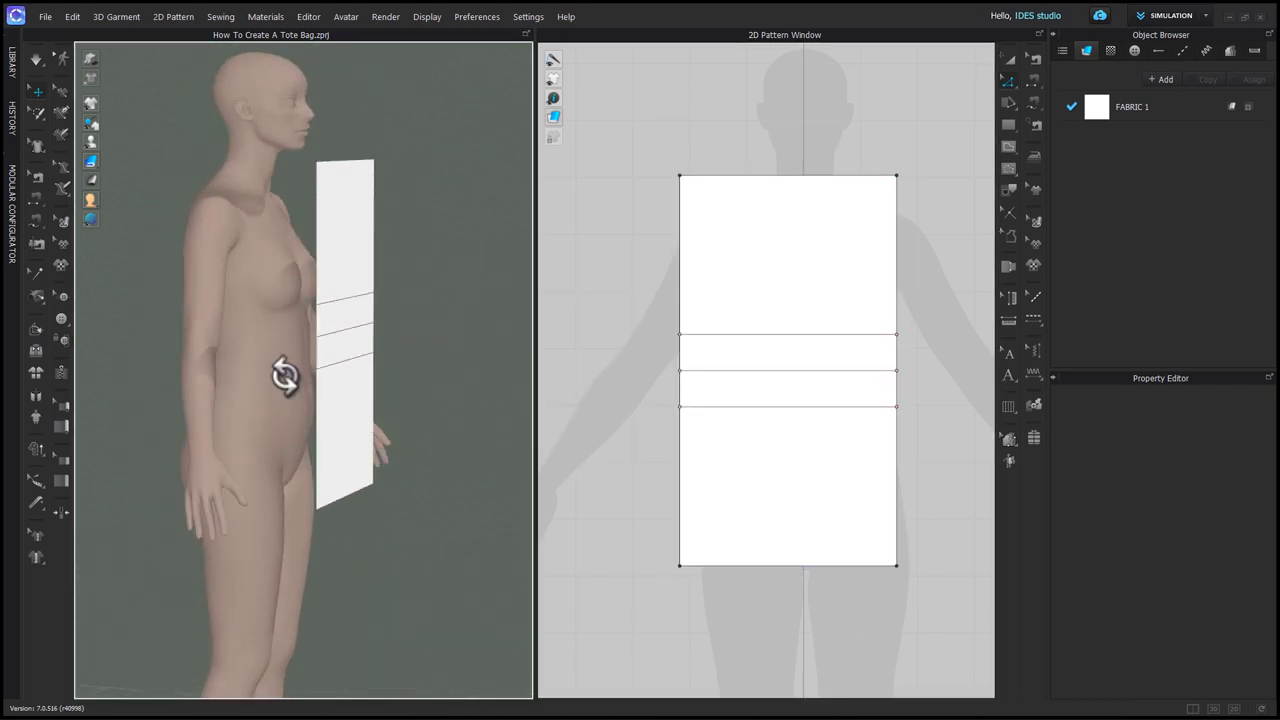
click(36, 329)
scroll(337, 306, up, 3)
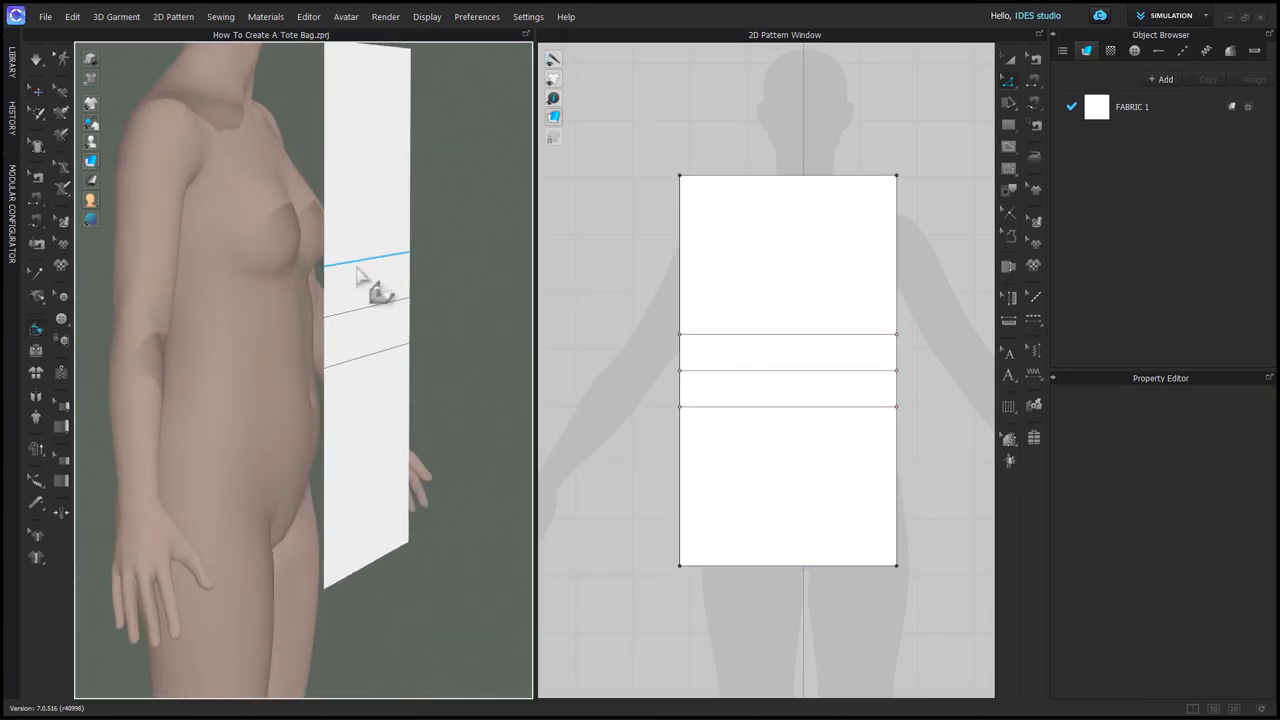
click(357, 264)
middle_drag(357, 266, 326, 338)
drag(323, 384, 313, 282)
right_drag(313, 282, 370, 284)
click(343, 279)
drag(332, 229, 337, 331)
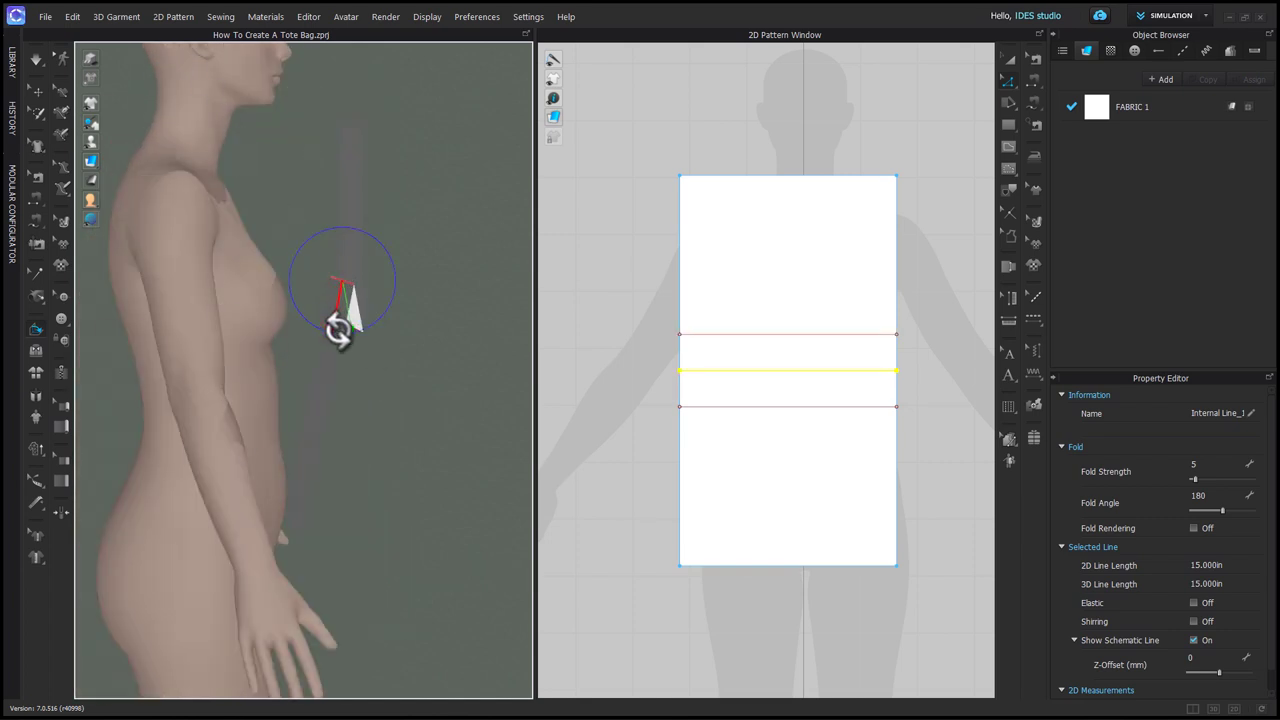
right_drag(337, 331, 308, 335)
click(323, 329)
drag(322, 378, 315, 279)
right_drag(350, 355, 391, 338)
scroll(391, 338, up, 1)
middle_drag(391, 338, 400, 430)
Fold the 3D panel in half along the middle internal line with Fold Arrangement, to a fold angle of about 8
click(112, 163)
right_drag(411, 504, 385, 488)
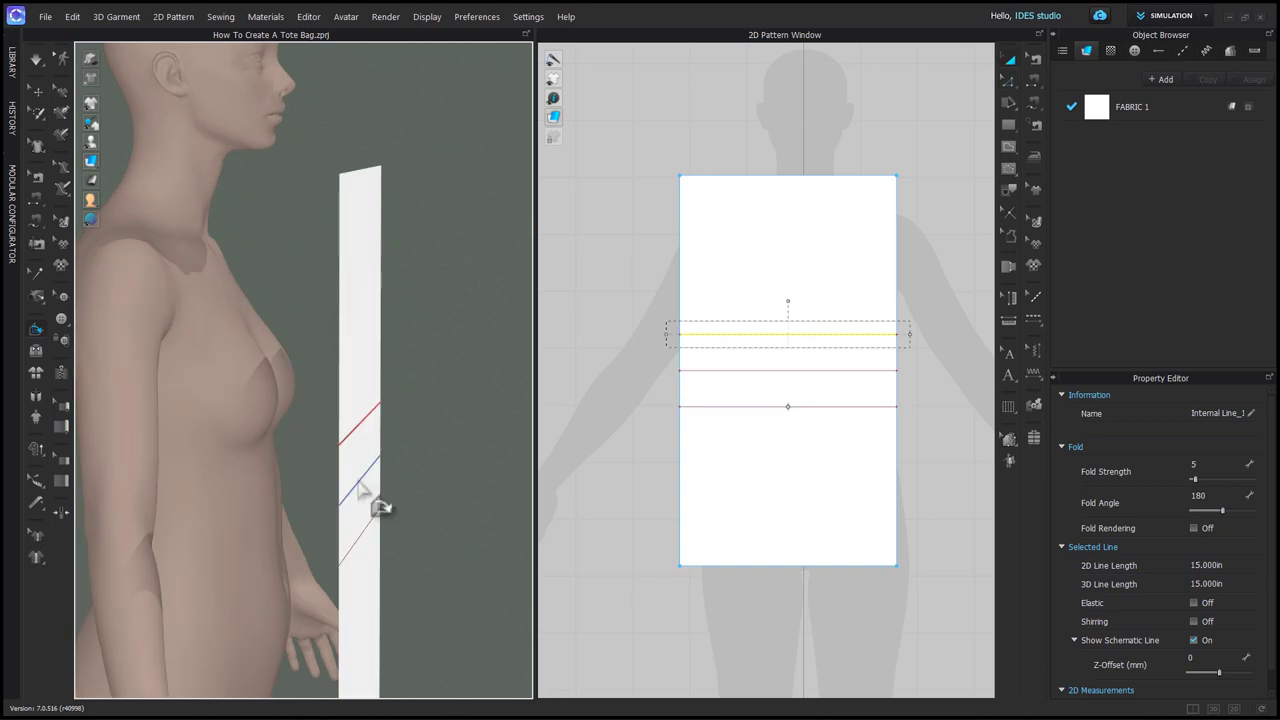
click(358, 482)
scroll(400, 506, down, 4)
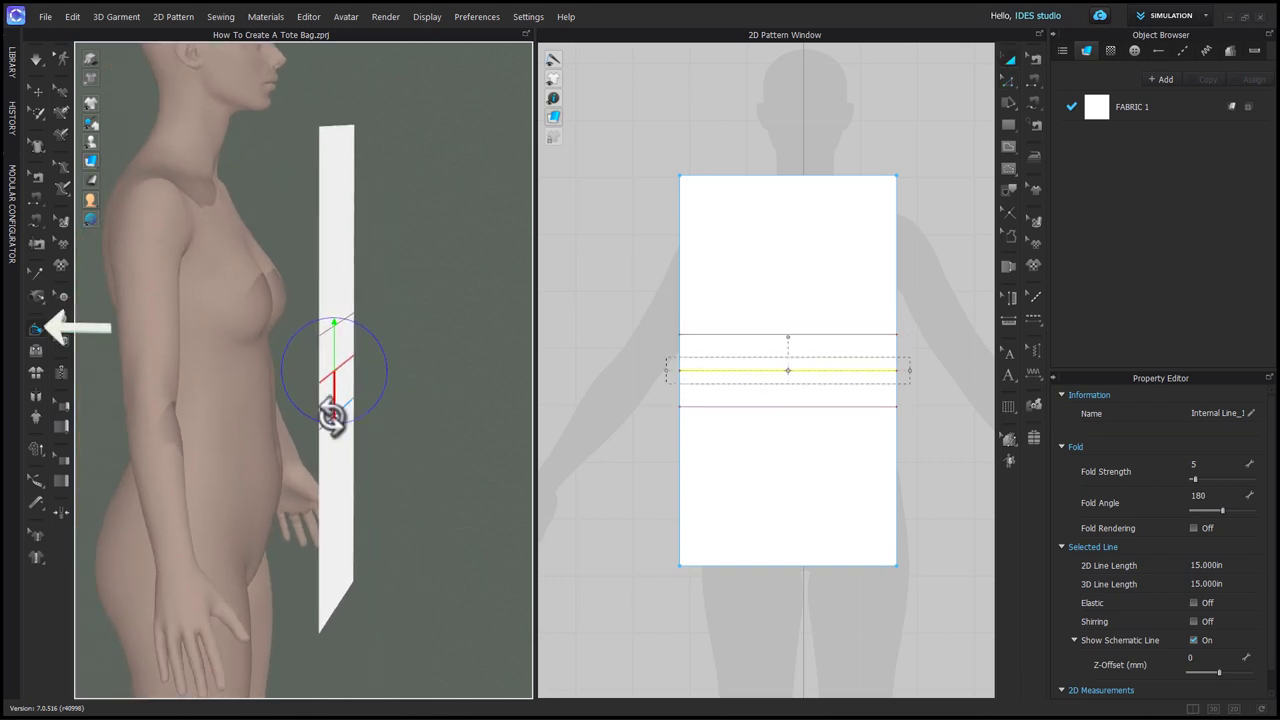
drag(333, 415, 326, 282)
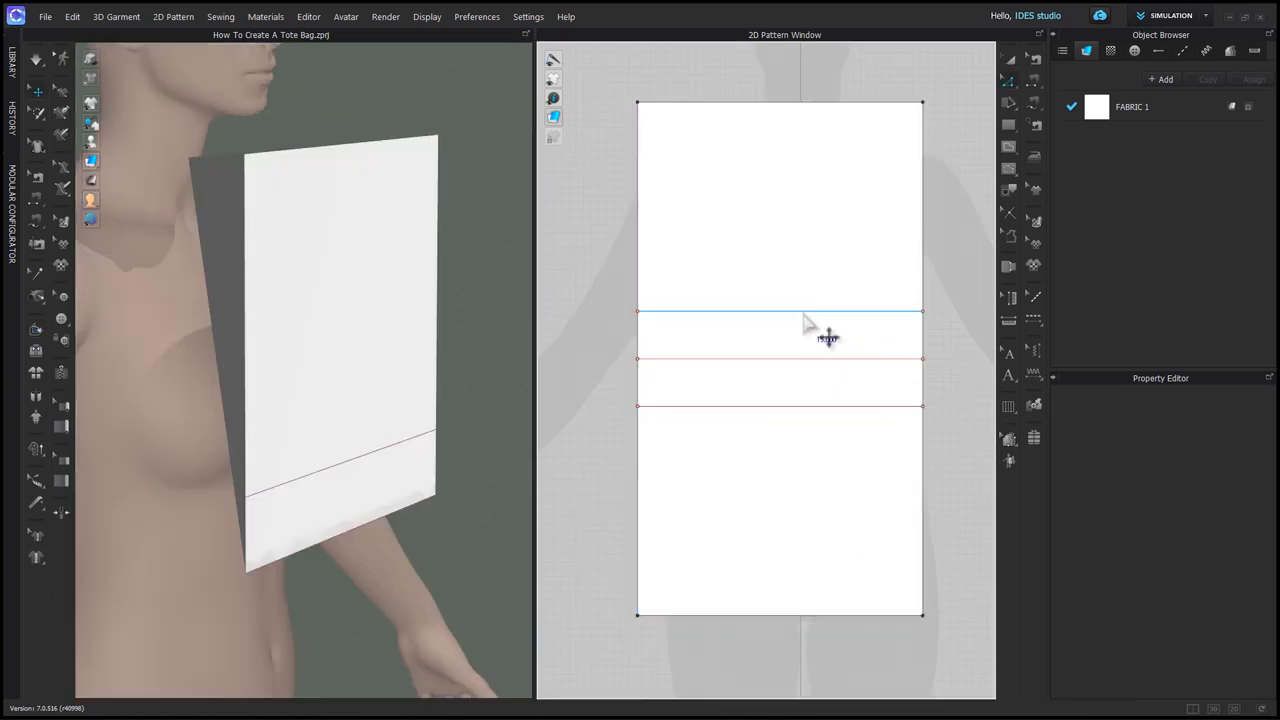
Extend/trim the upper and lower internal lines to the pattern outline, adding points where they meet it
click(804, 314)
shift+click(787, 408)
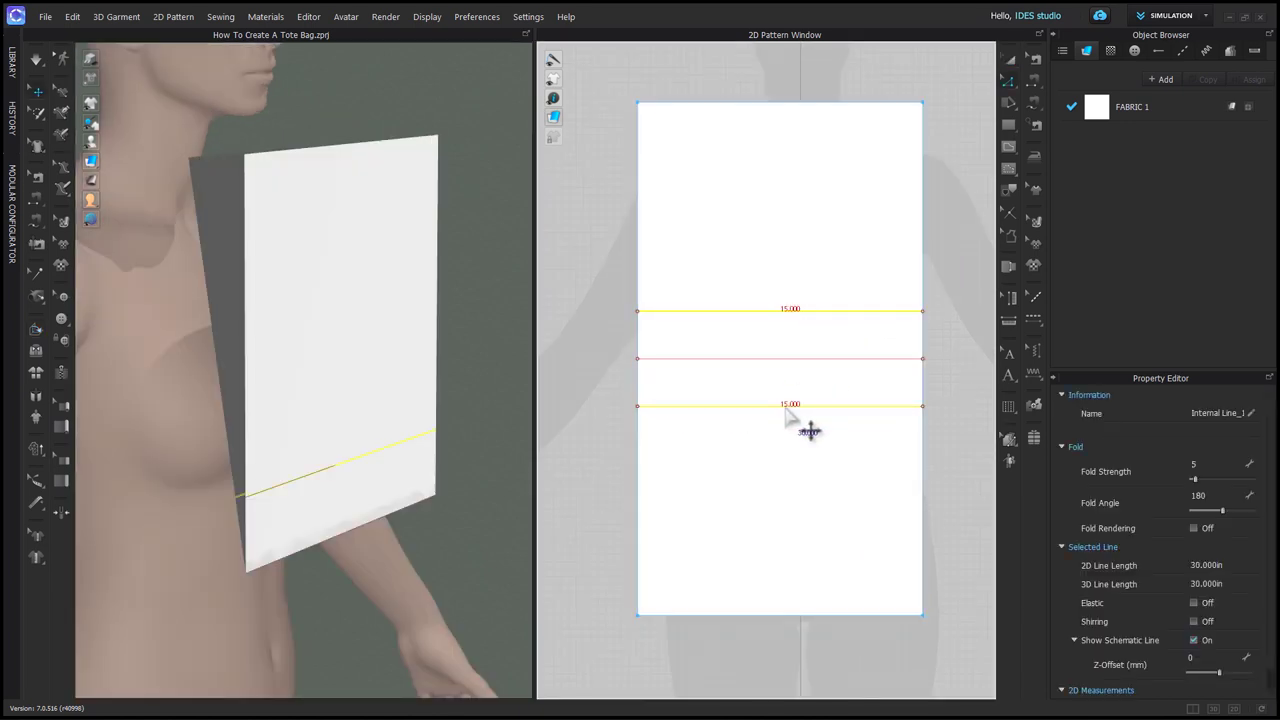
right_click(788, 407)
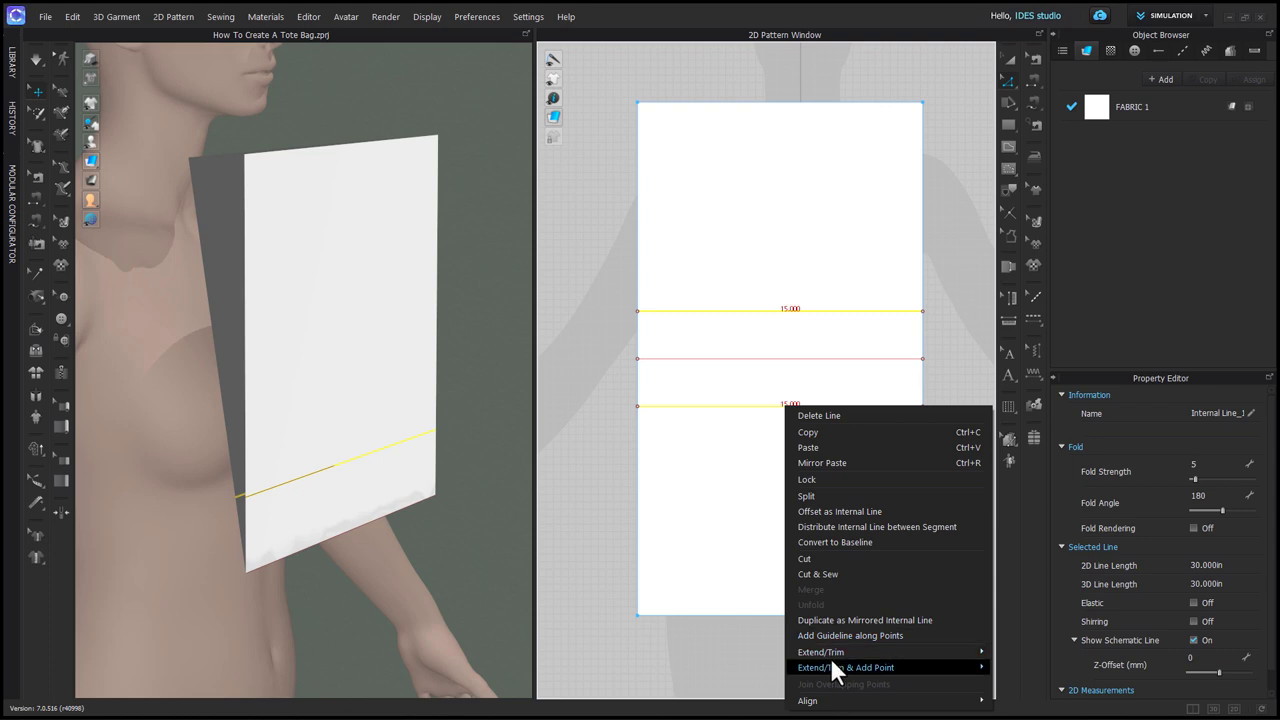
mouse_move(826, 670)
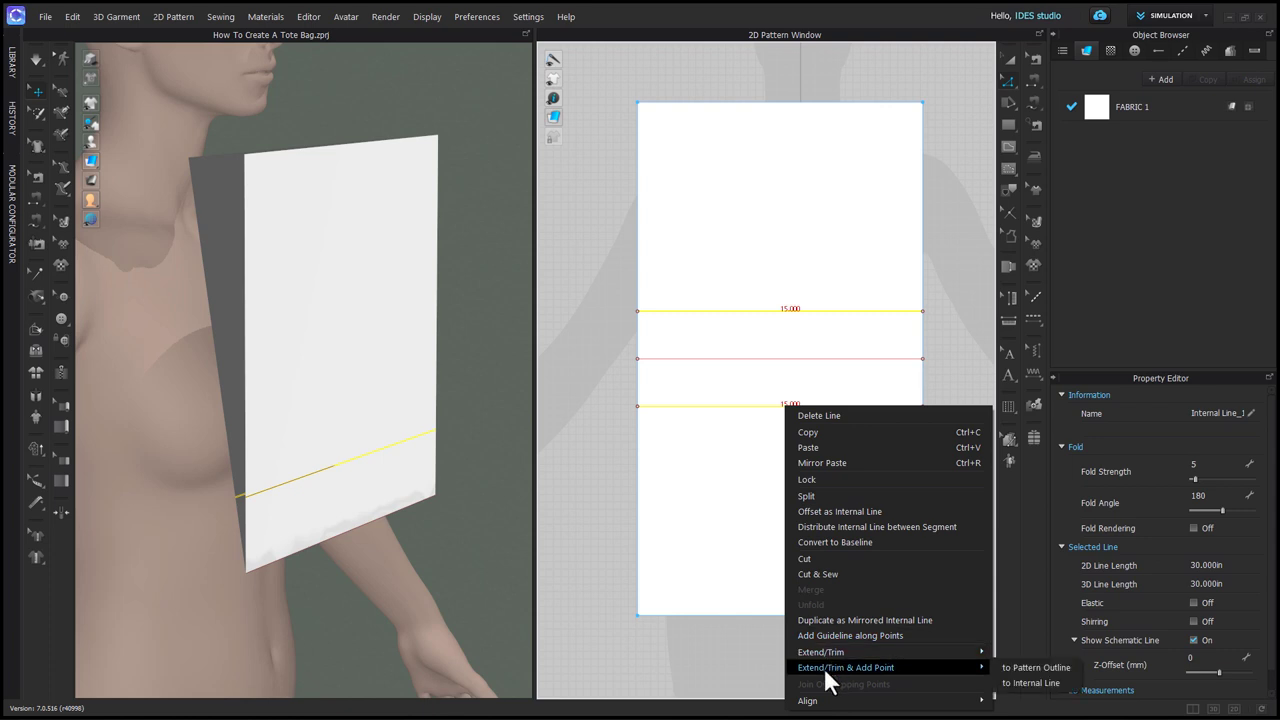
click(1018, 665)
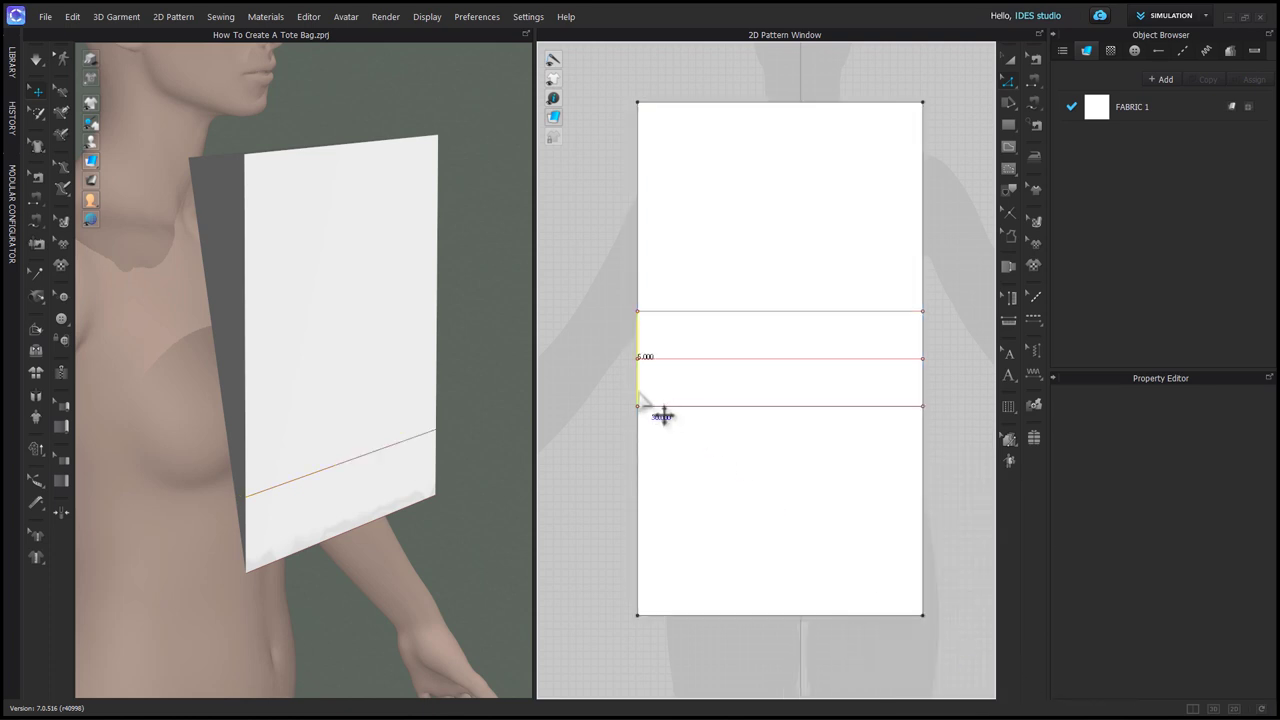
click(660, 417)
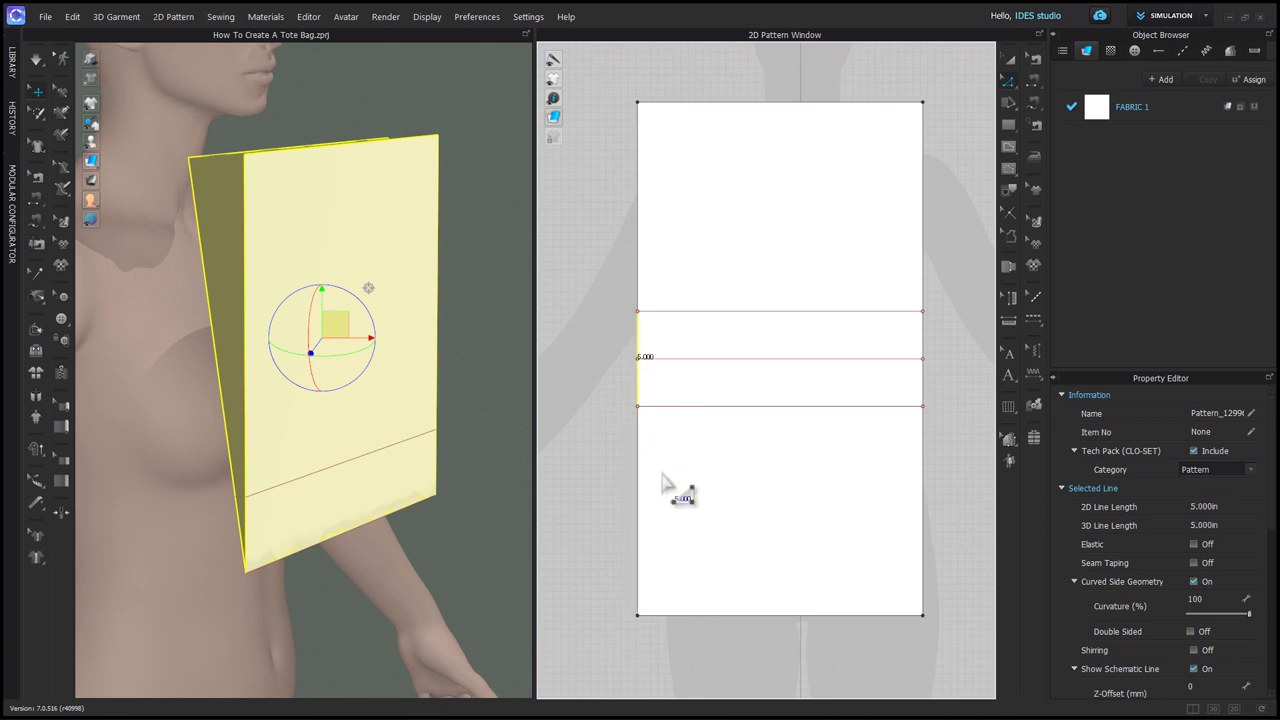
Extend/trim the middle internal line to the pattern outline, adding points where it meets the side edges
click(686, 360)
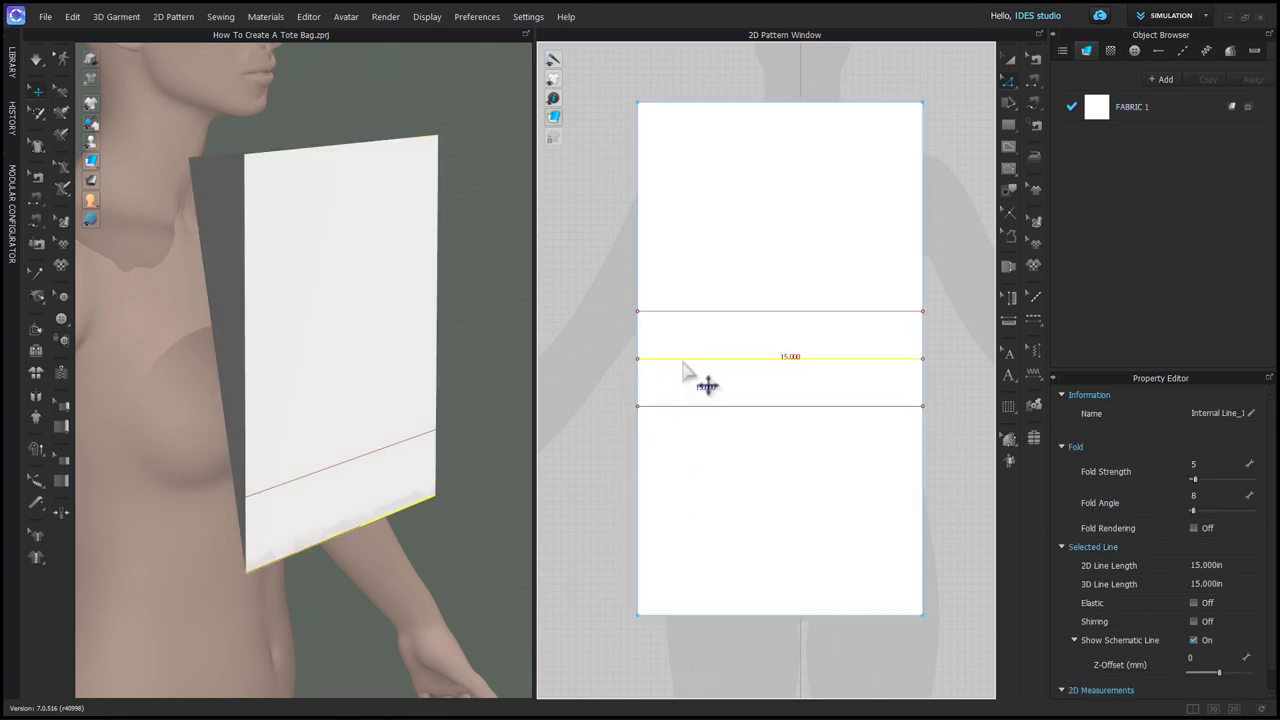
right_click(684, 361)
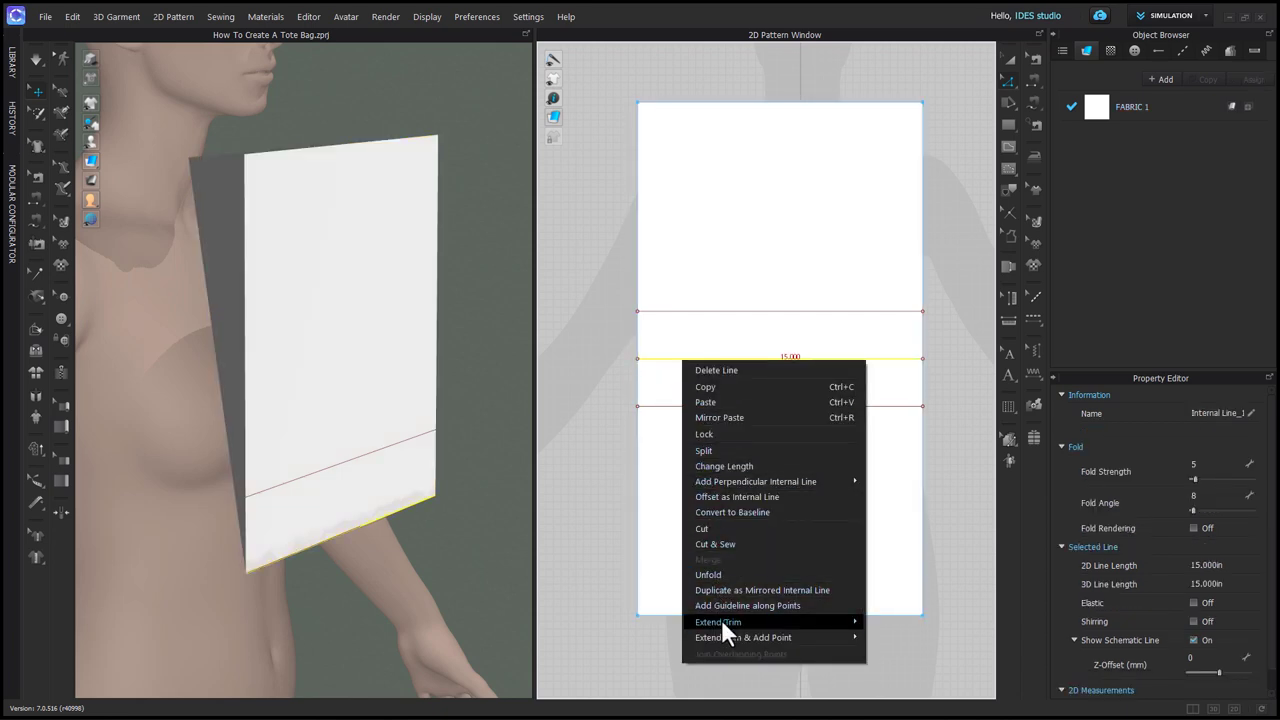
mouse_move(724, 634)
click(920, 637)
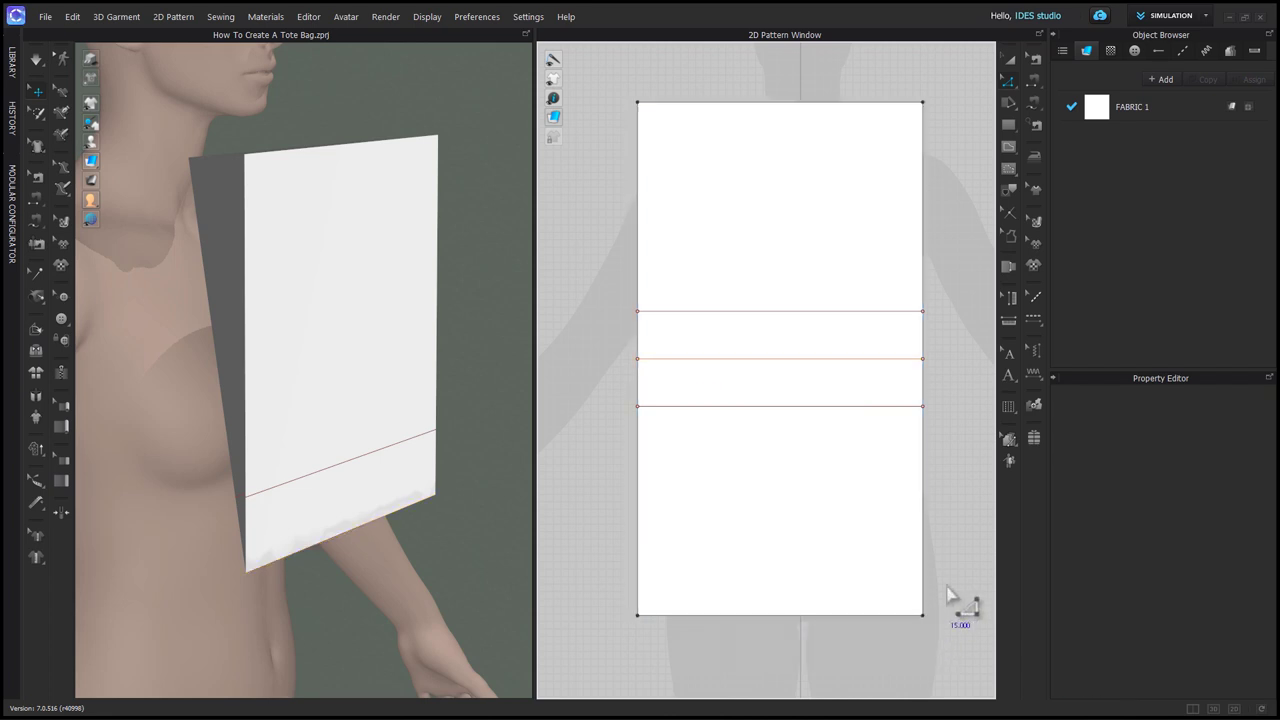
click(640, 350)
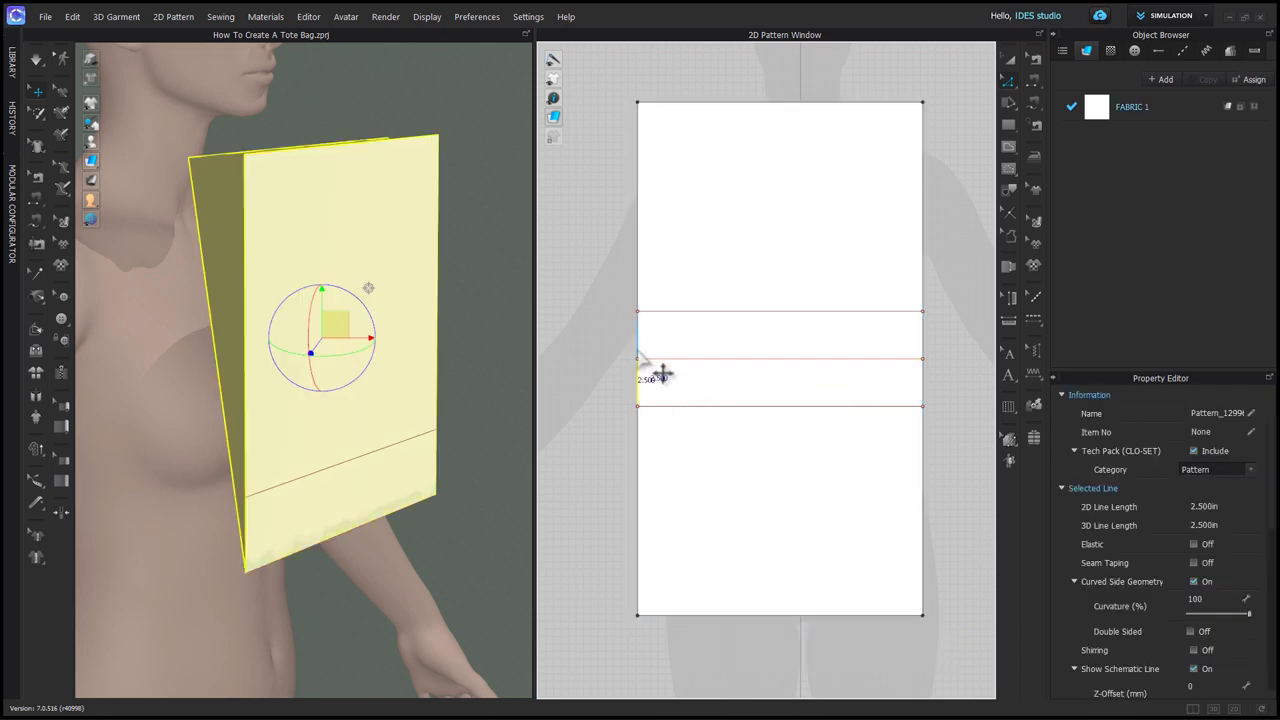
click(617, 449)
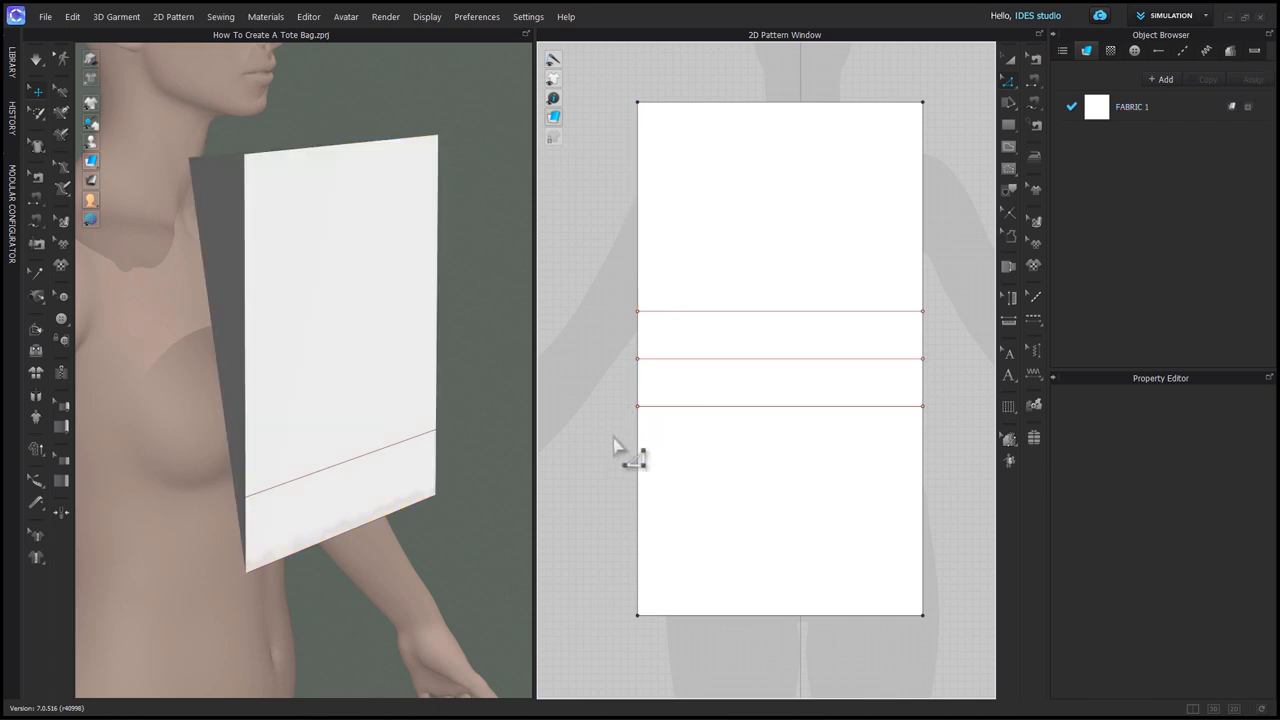
Split the lower internal line with a point 2.5 in from each of its two ends
click(659, 410)
right_click(674, 407)
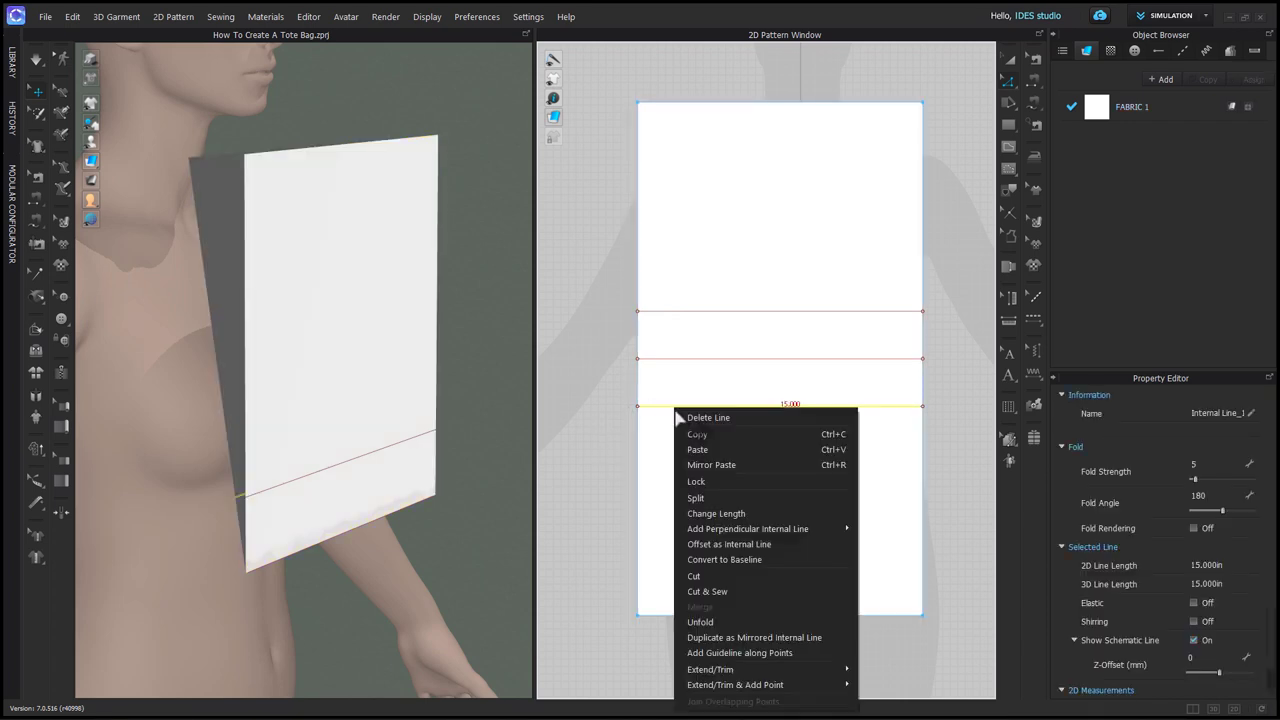
click(693, 492)
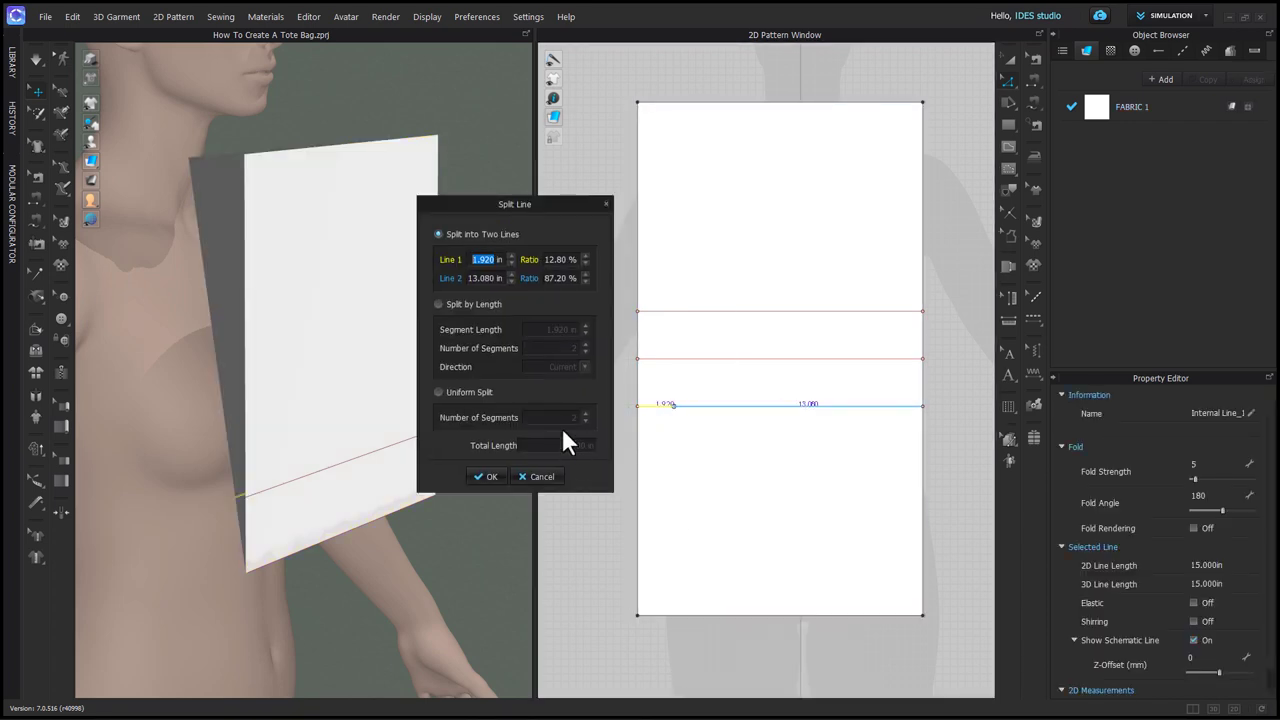
text(2.5)
click(490, 476)
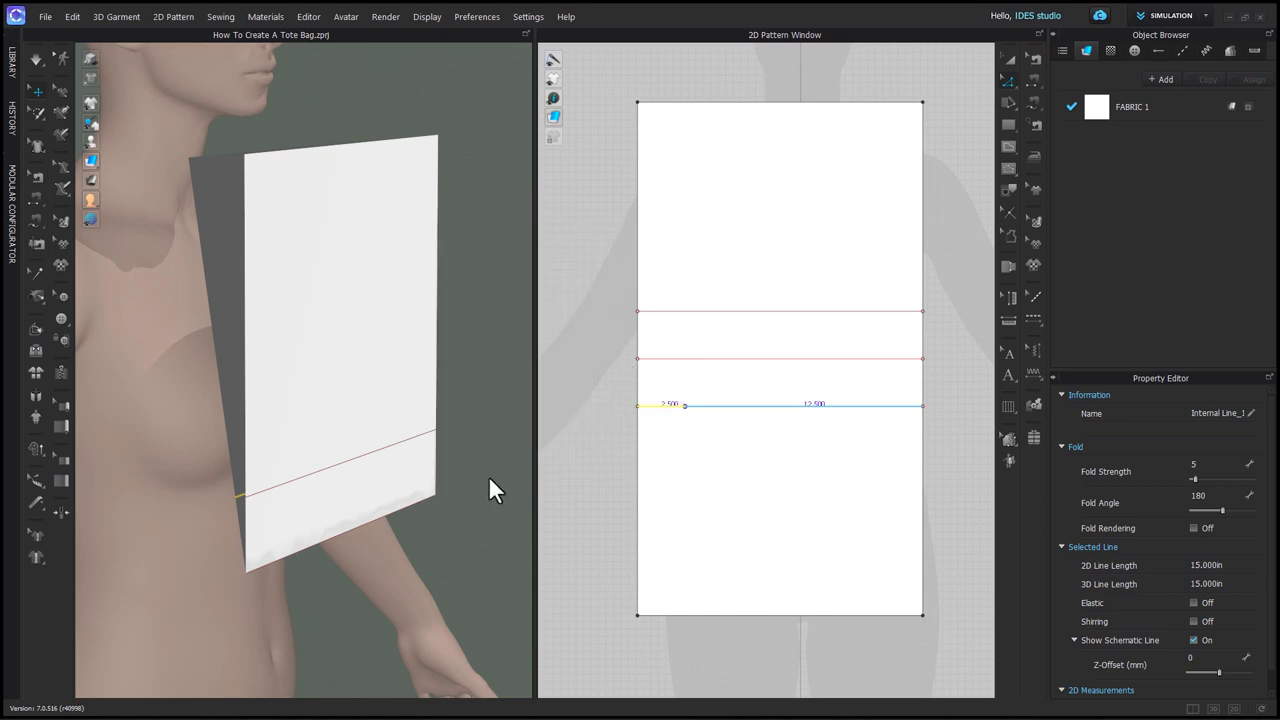
click(638, 392)
click(670, 406)
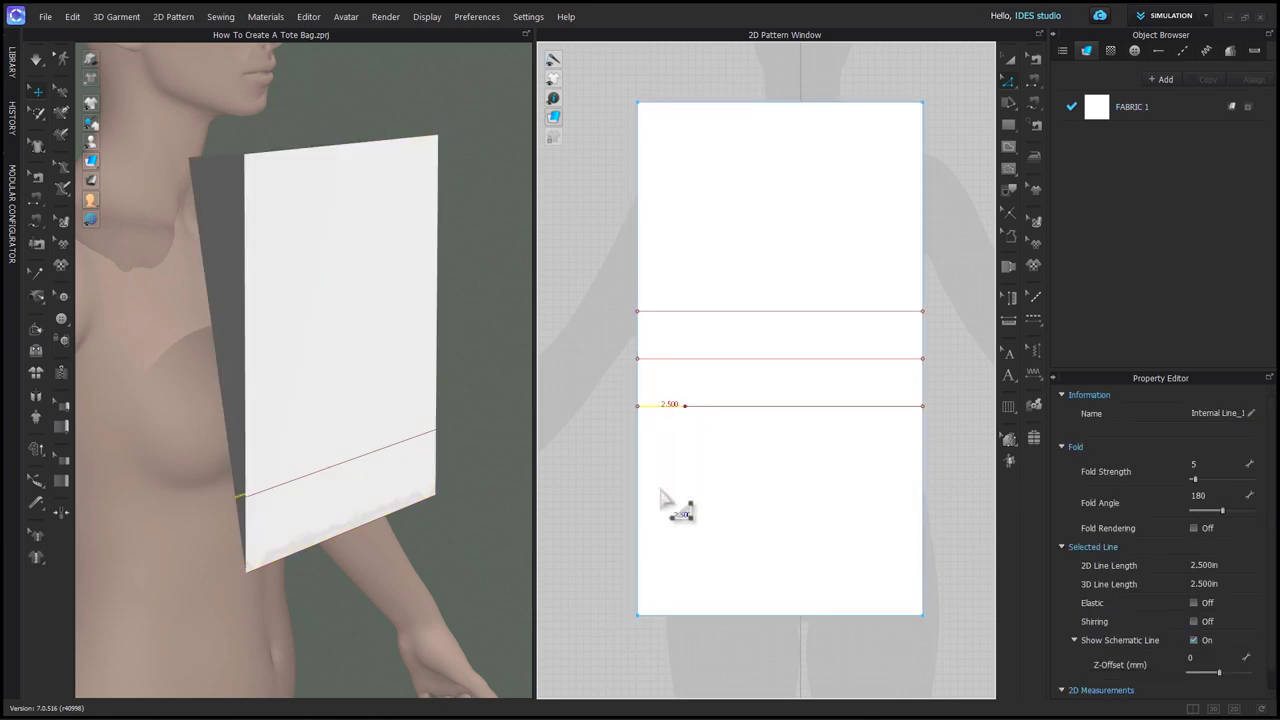
right_click(904, 410)
click(910, 491)
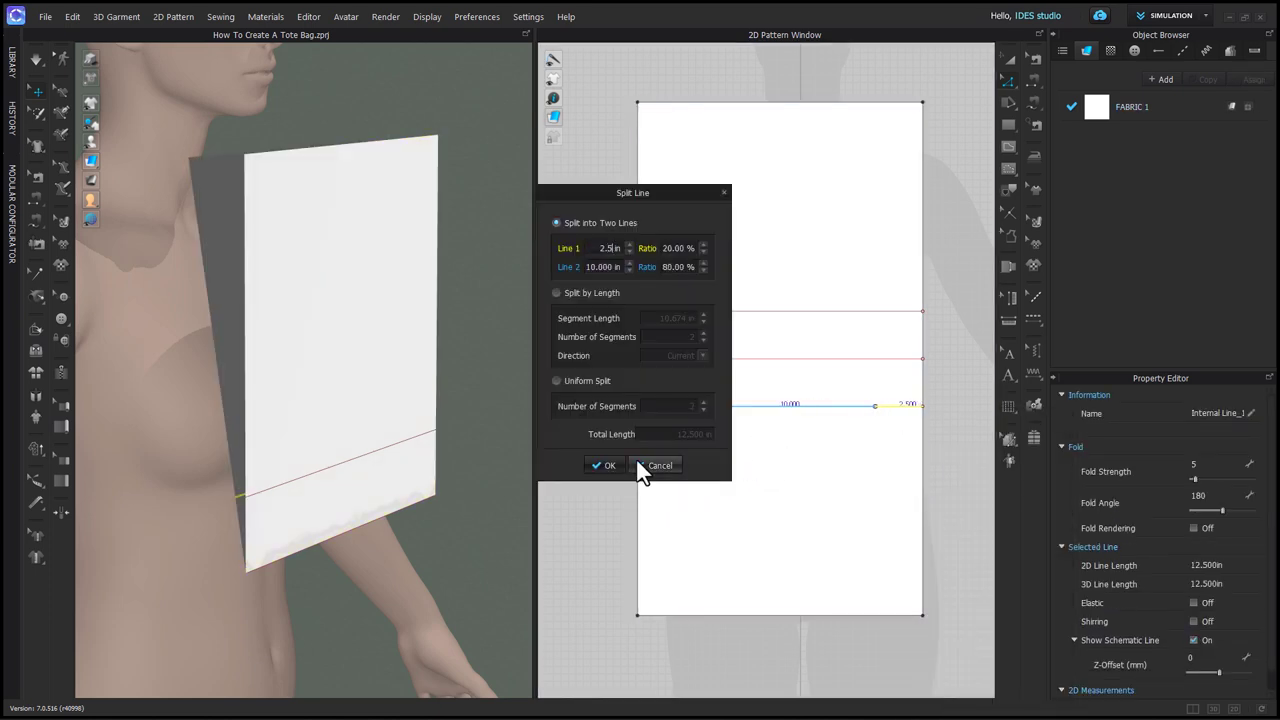
click(608, 465)
Split the upper internal line with a point 2.5 in from each of its two ends
right_click(672, 311)
click(682, 399)
click(608, 465)
right_click(881, 311)
click(905, 397)
text(2.5)
click(608, 465)
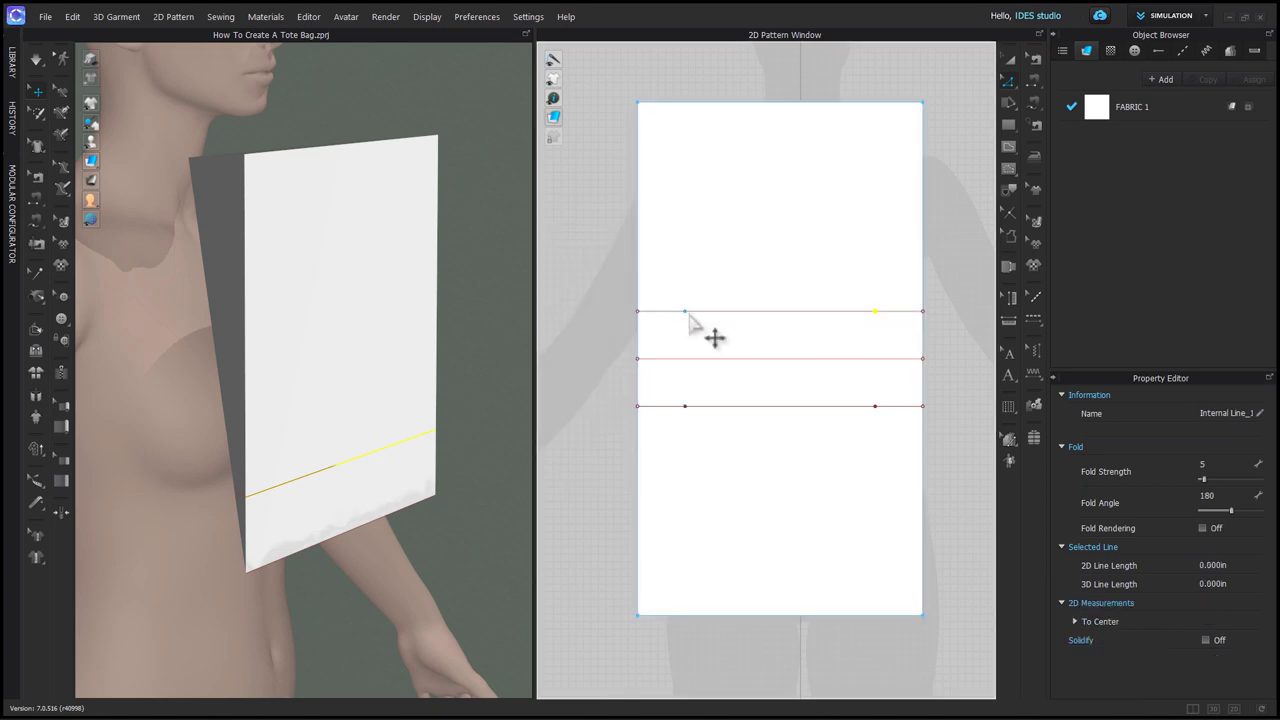
Divide the upper and lower internal lines at their four split points and check that each end segment selects separately
shift+click(685, 311)
shift+click(685, 407)
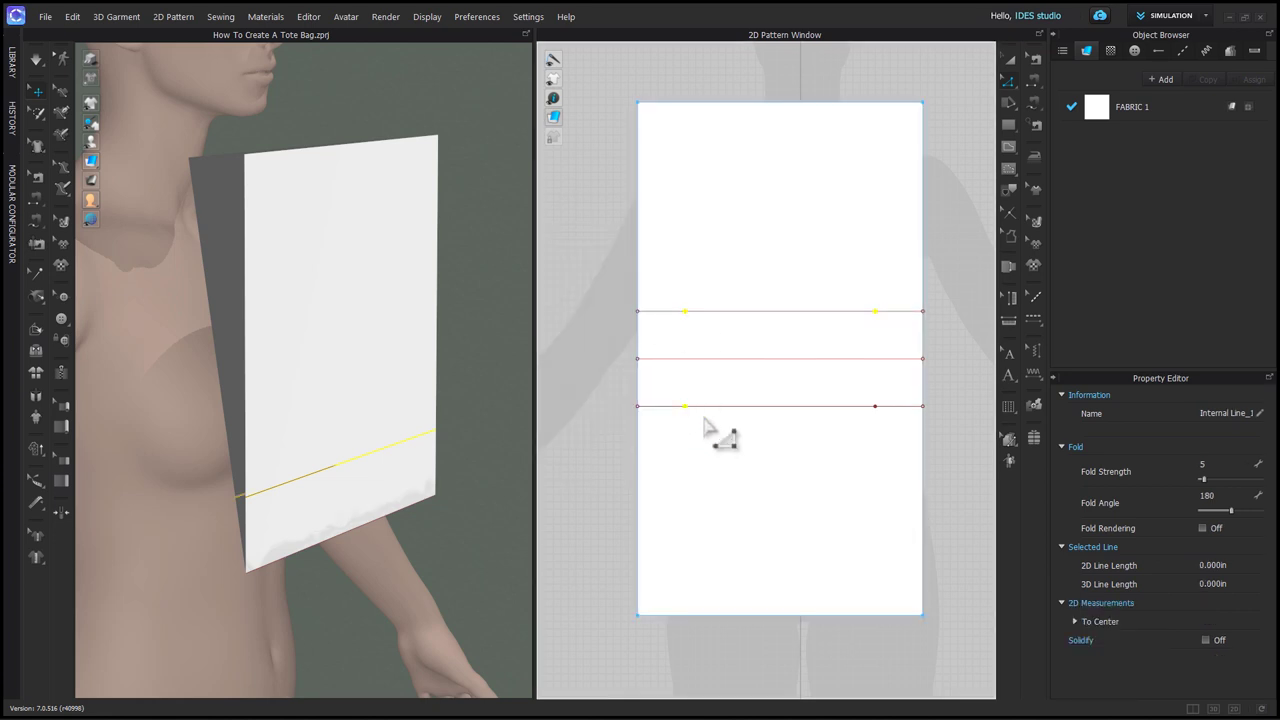
right_click(876, 408)
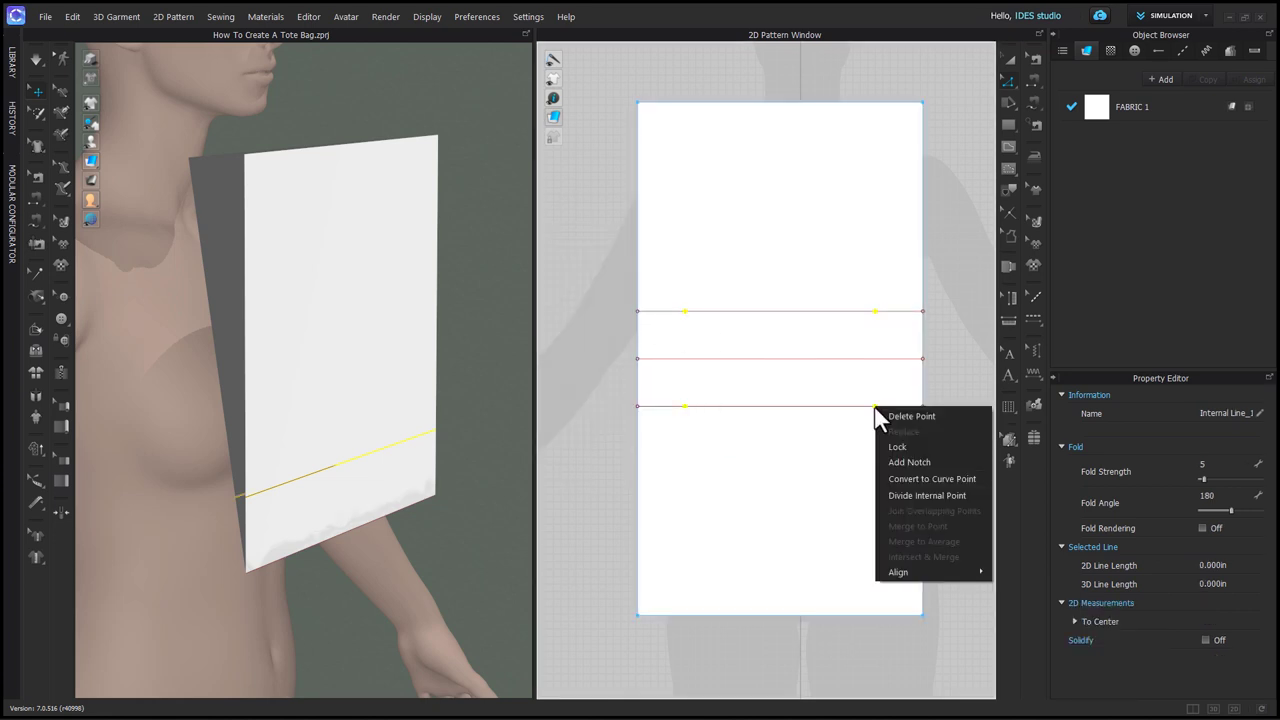
click(891, 495)
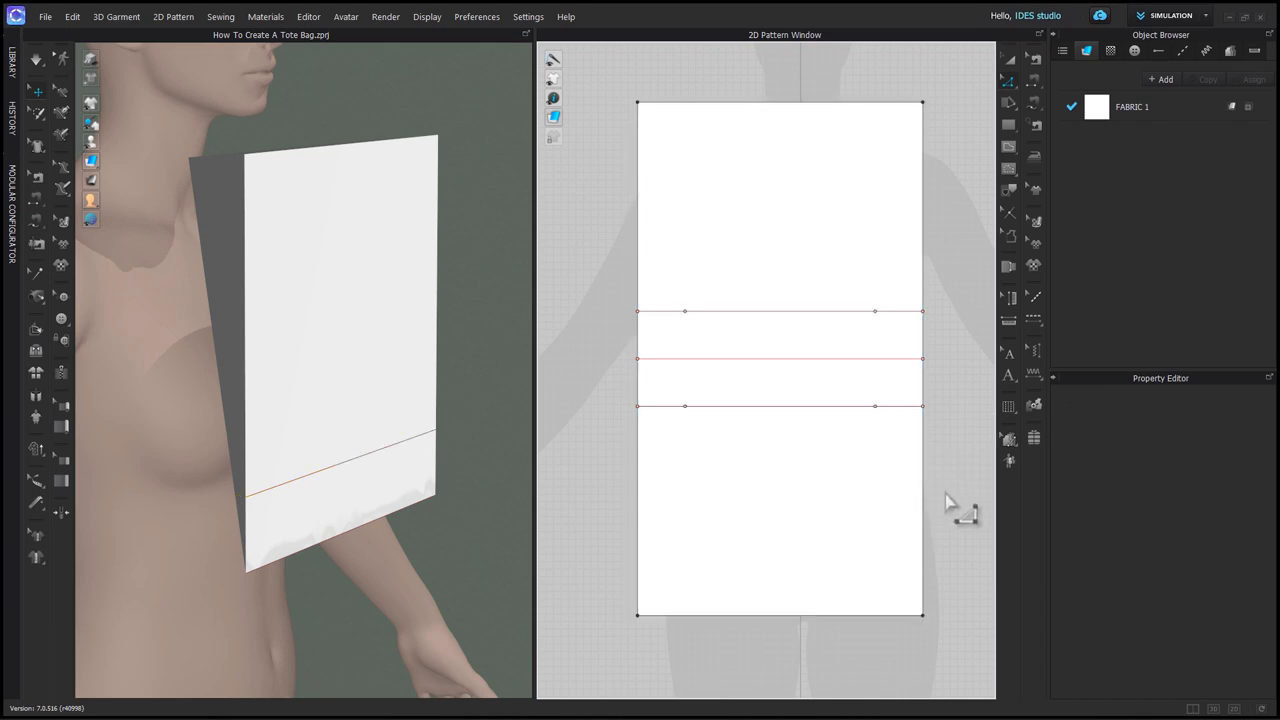
click(661, 406)
click(663, 311)
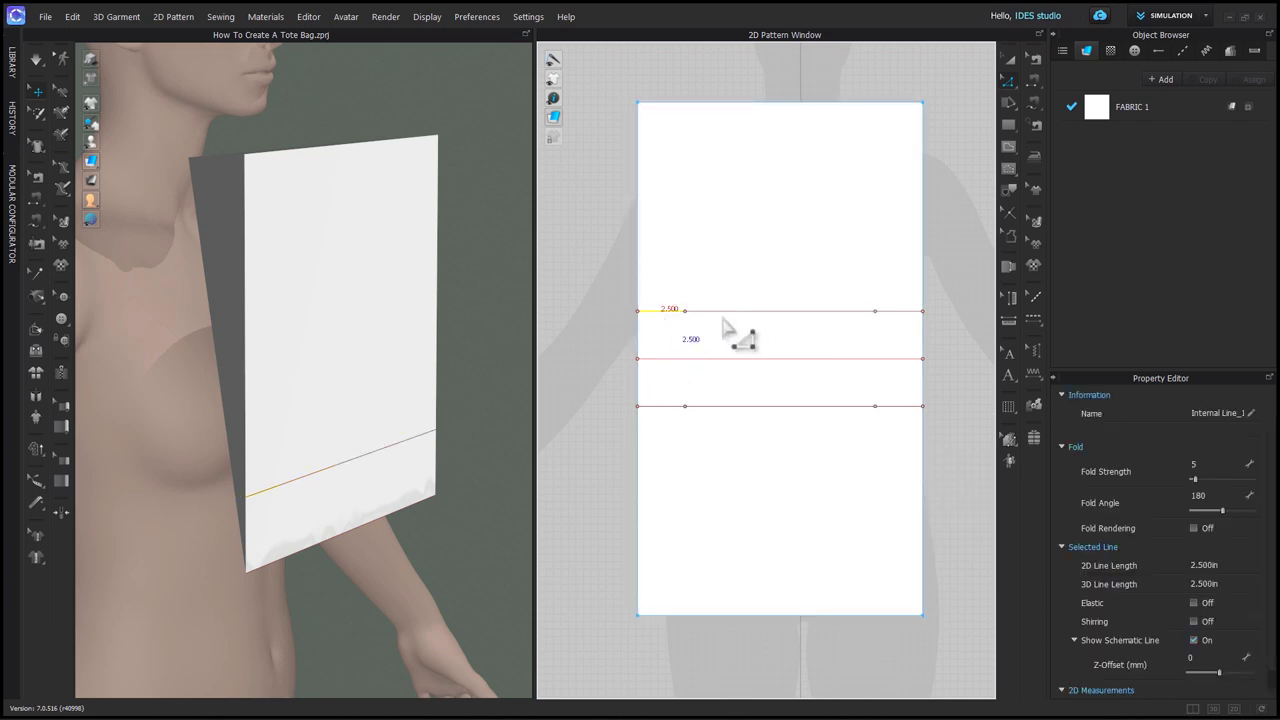
click(898, 311)
click(914, 408)
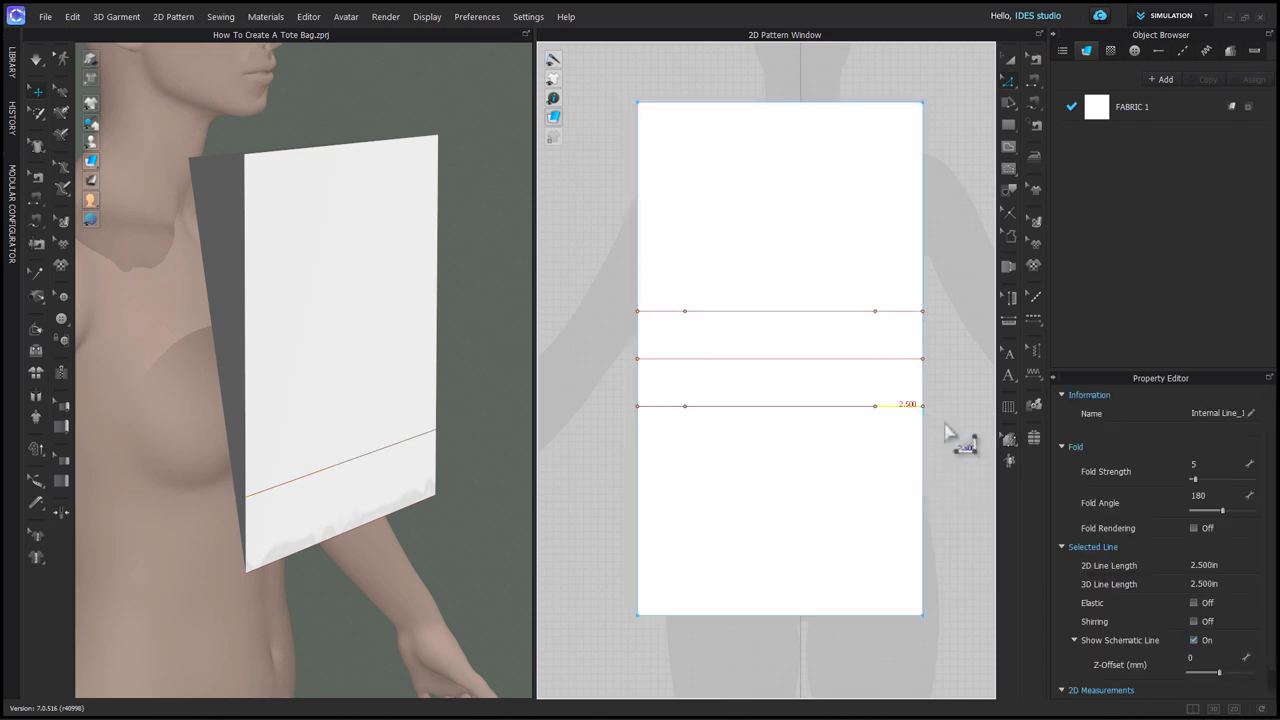
click(941, 468)
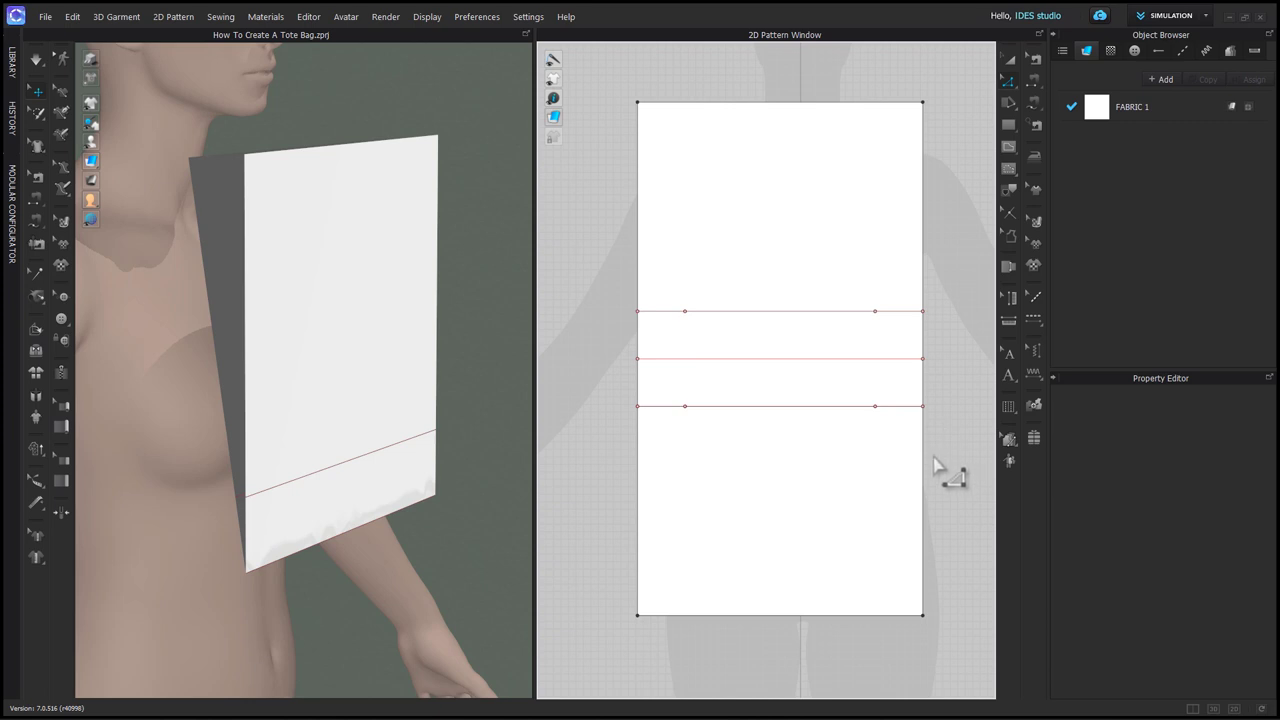
Draw four diagonal internal lines from the middle line's two ends to the nearest split points on the upper and lower lines
click(637, 358)
double_click(684, 405)
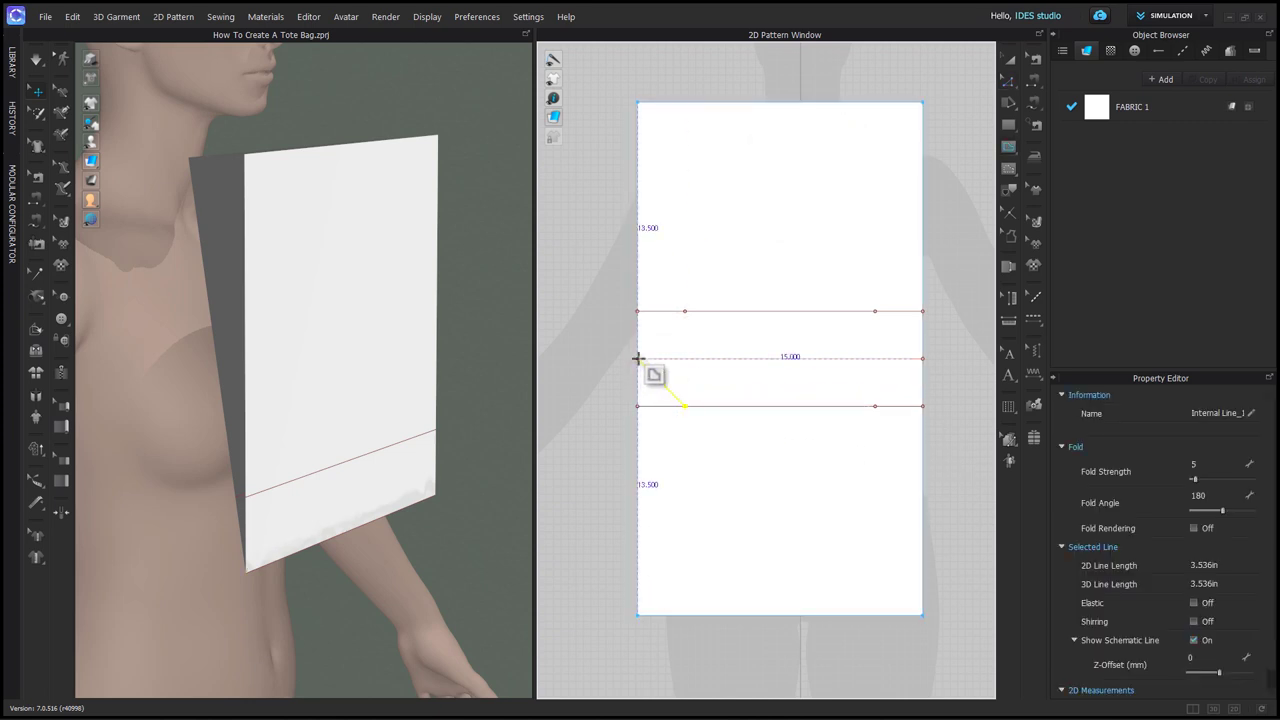
click(637, 358)
double_click(684, 312)
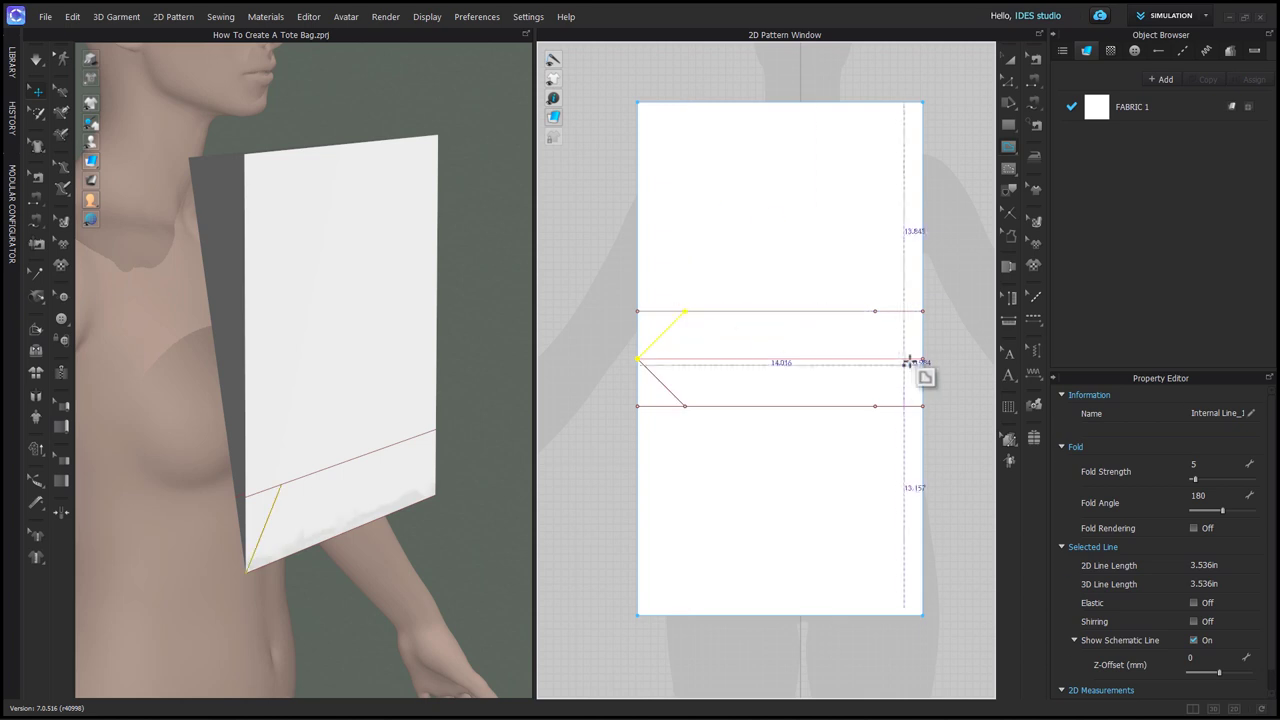
click(922, 358)
double_click(875, 312)
click(922, 358)
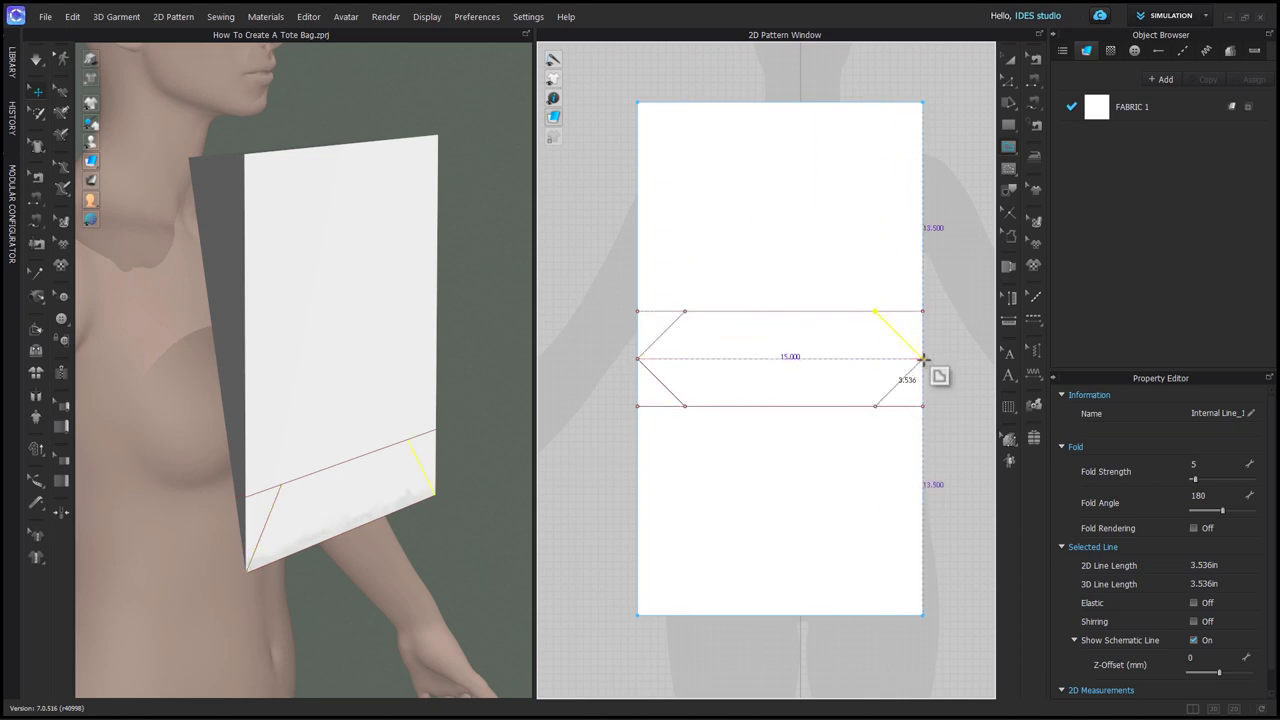
double_click(875, 405)
Sew the upper 11 in segment to the lower 11 in segment on both side edges with segment sewing
key(n)
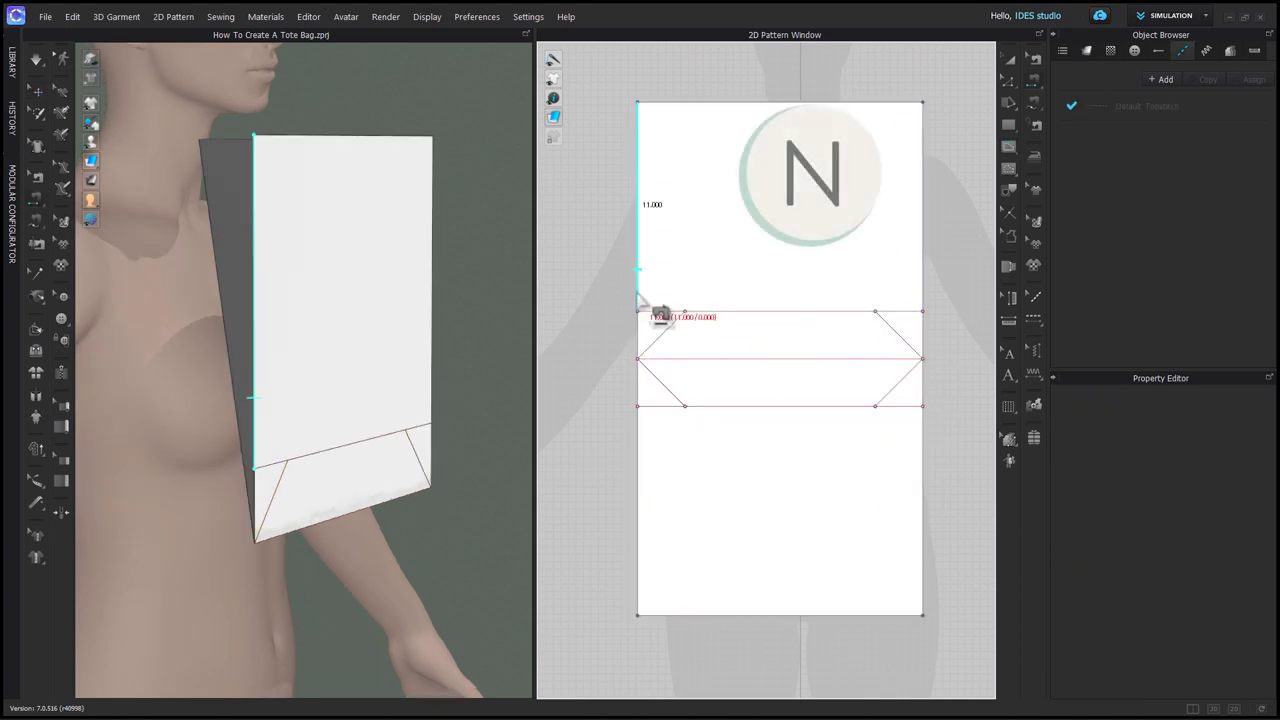
click(634, 432)
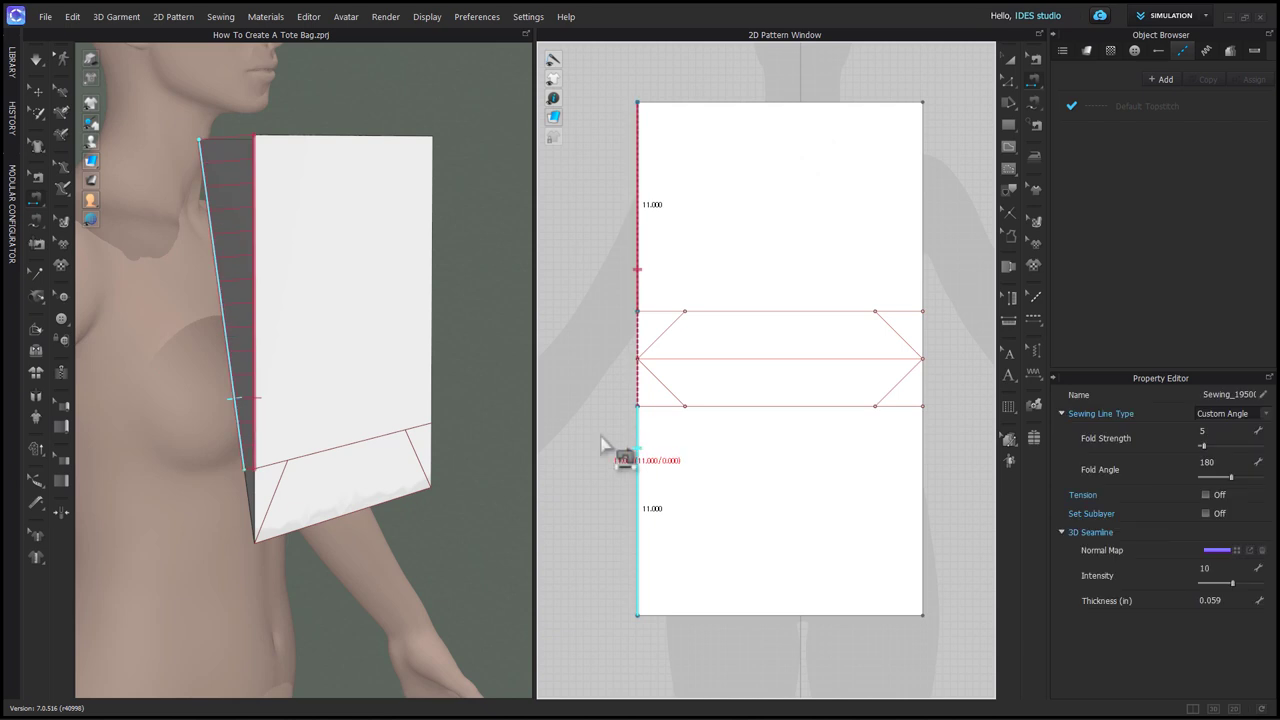
right_drag(300, 391, 297, 417)
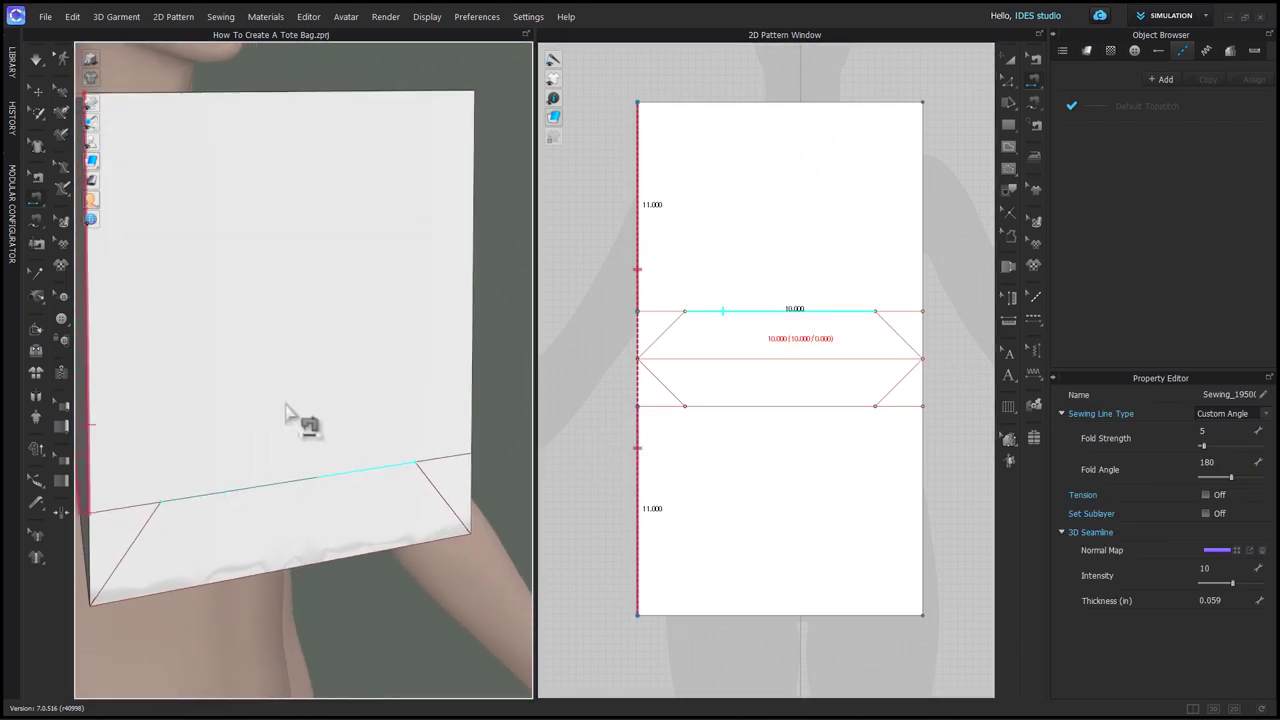
click(923, 275)
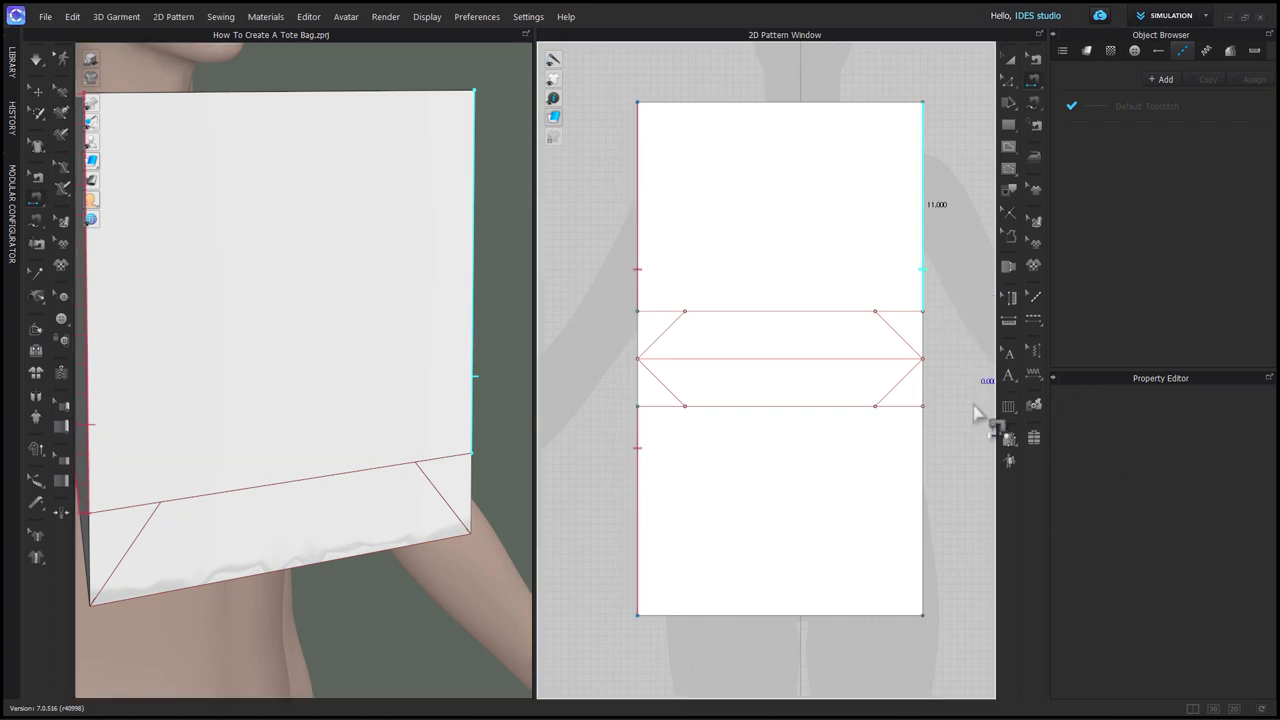
click(923, 445)
Edit the gravity value in the simulation properties and simulate the sewn bag
scroll(414, 449, down, 5)
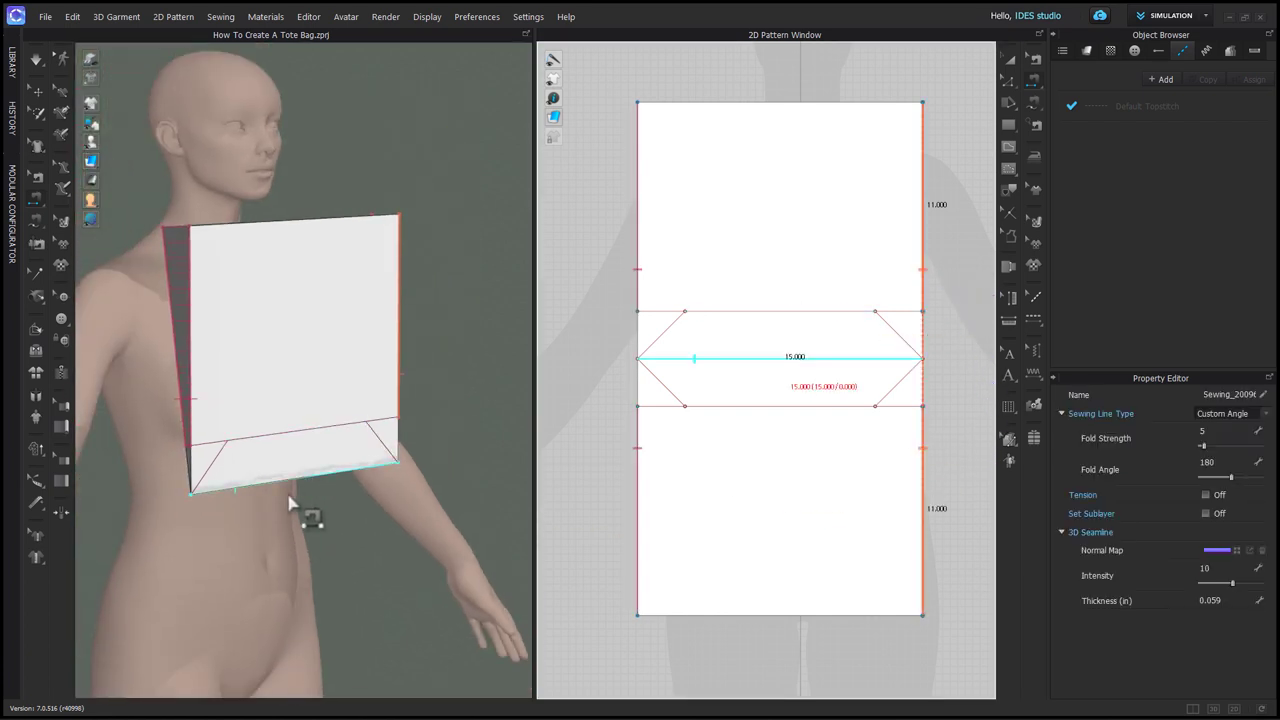
right_drag(290, 503, 360, 497)
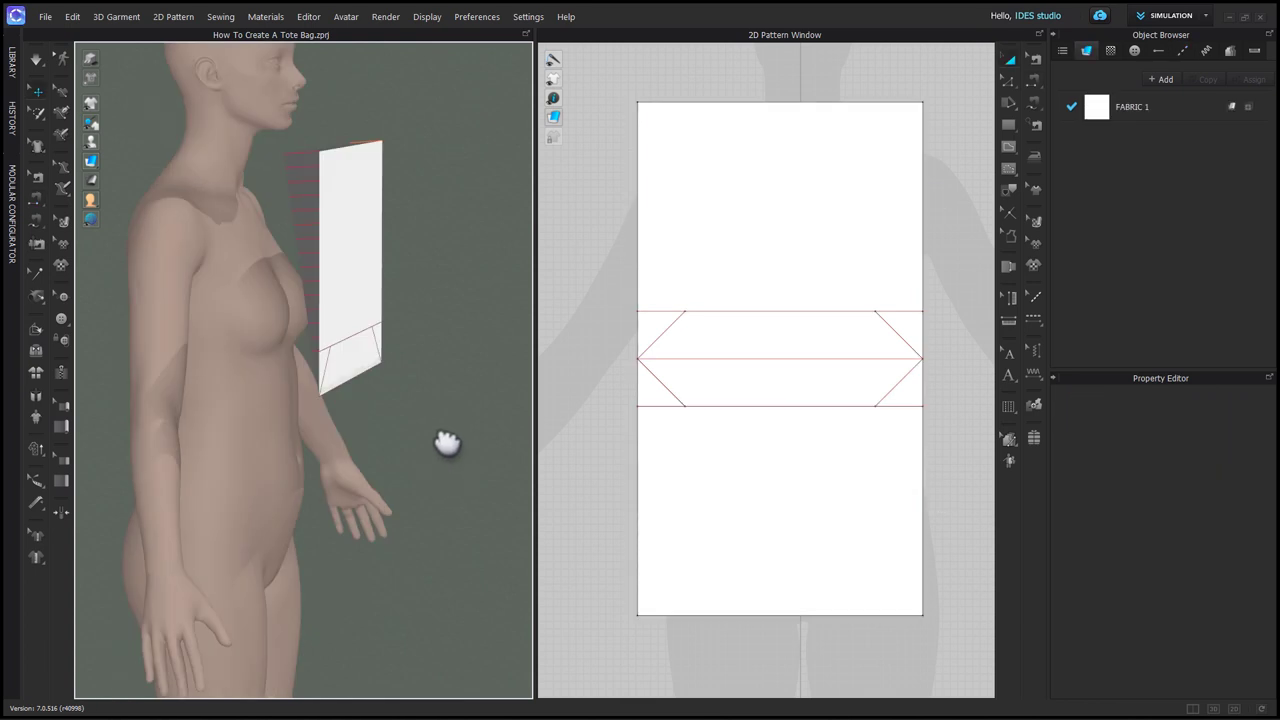
right_click(436, 440)
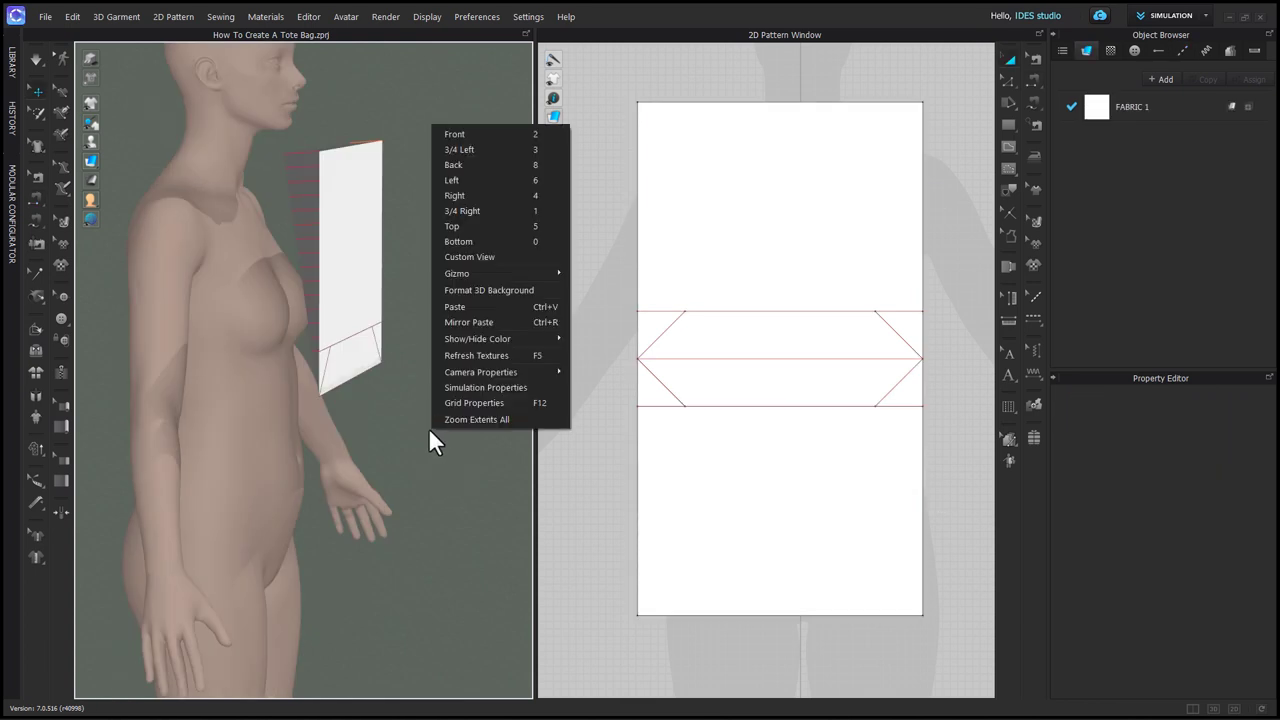
click(454, 386)
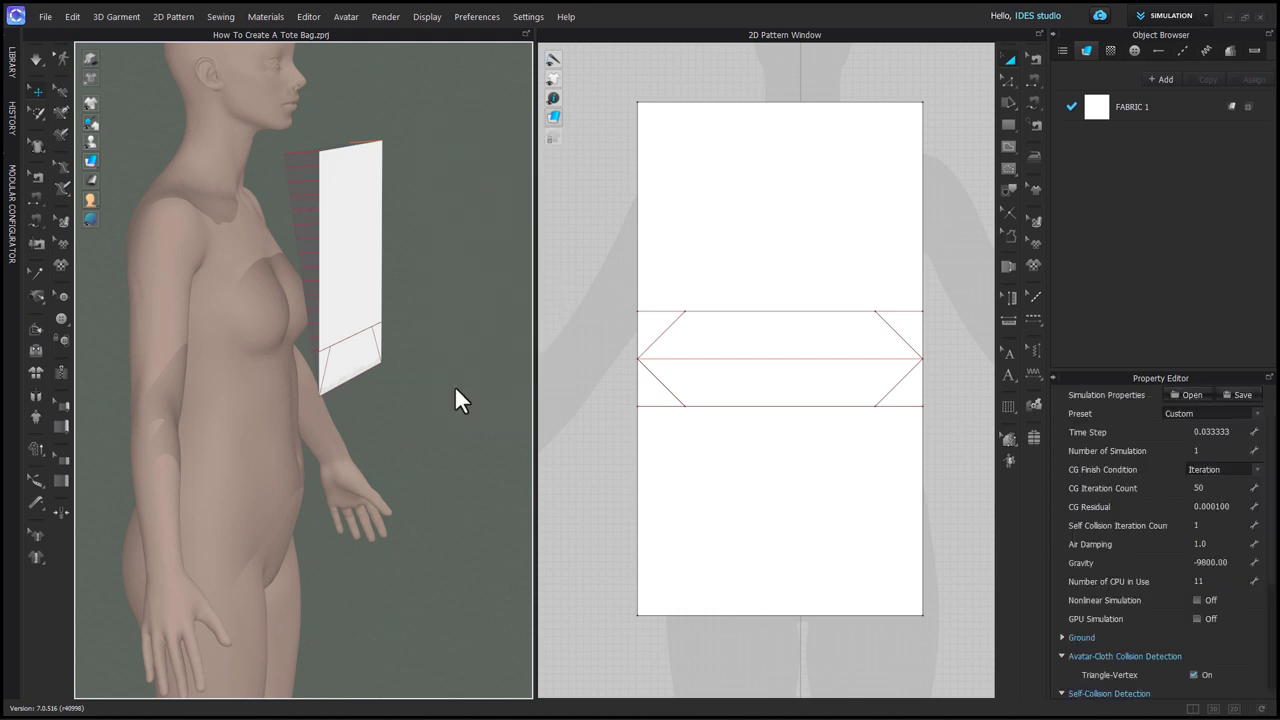
click(1240, 563)
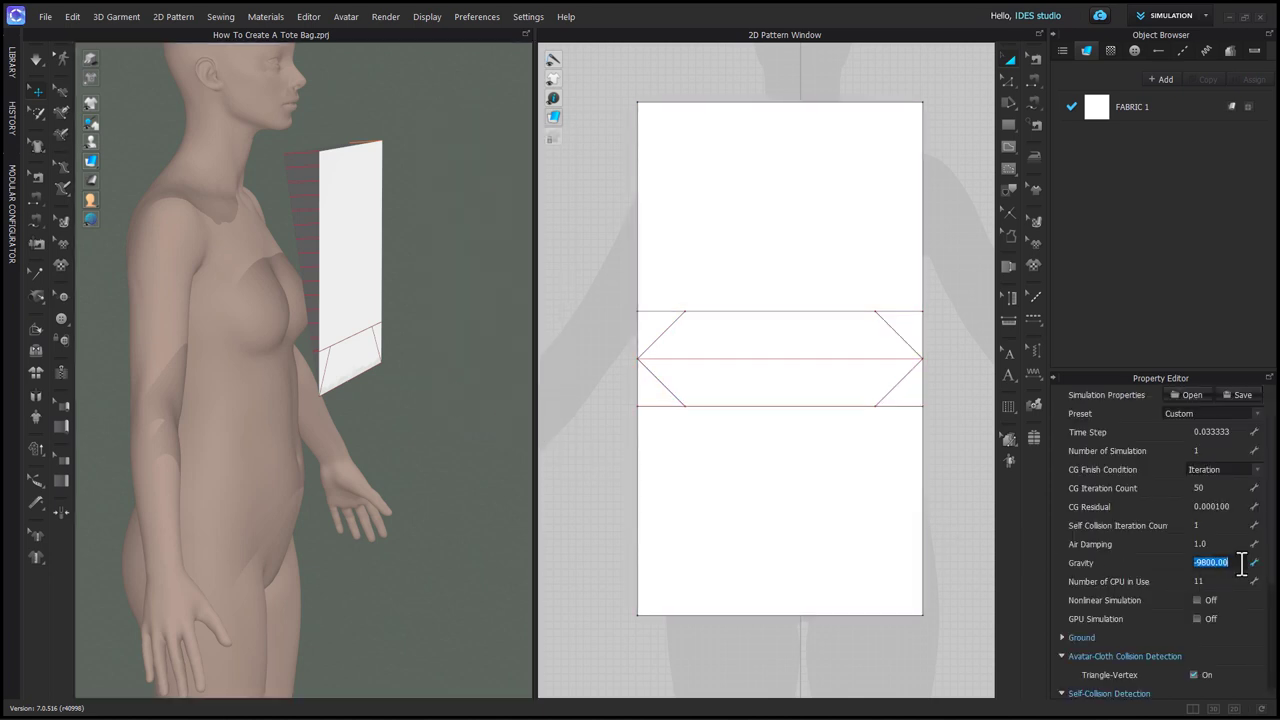
click(454, 391)
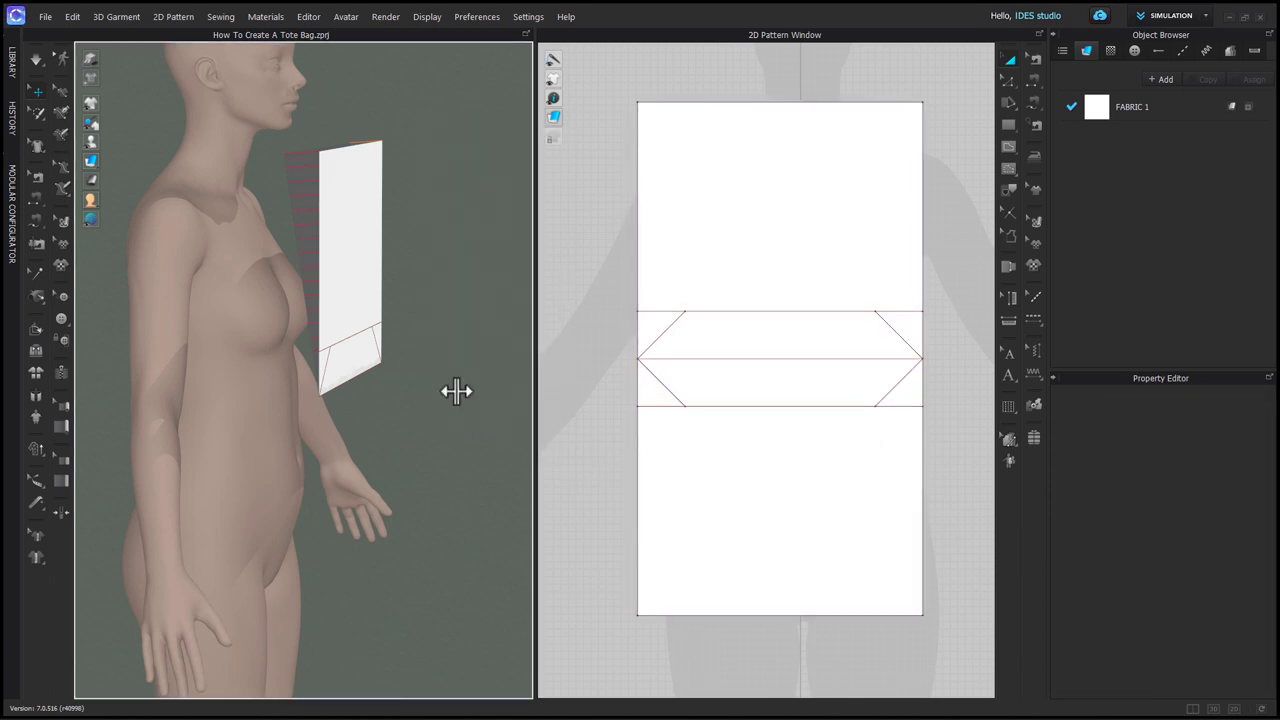
key(space)
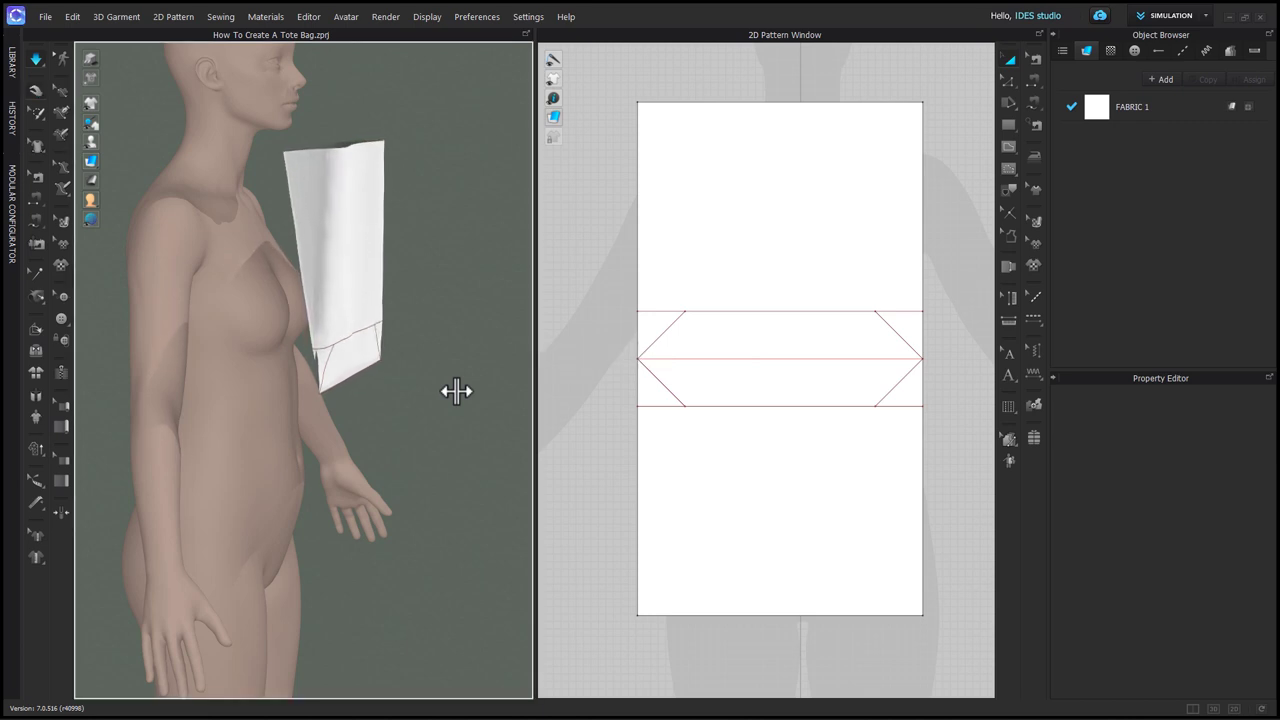
right_drag(456, 391, 583, 394)
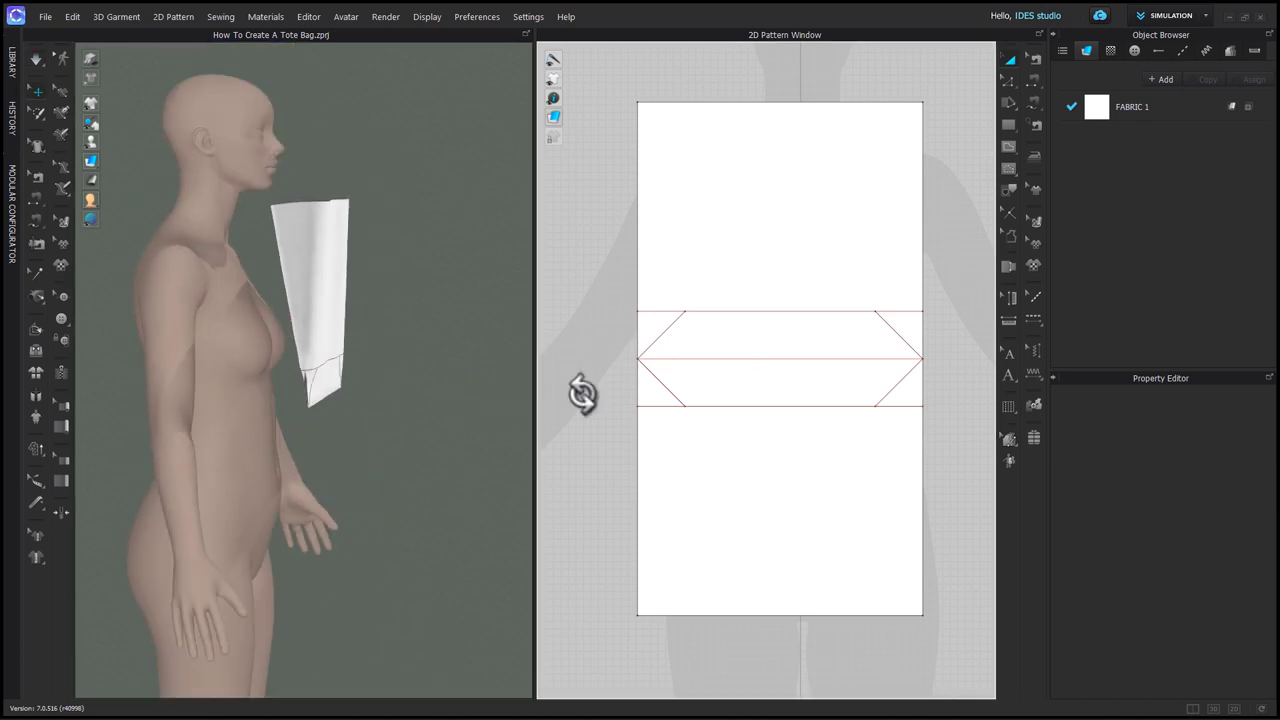
Convert the middle internal line to a baseline and simulate the bag
key(z)
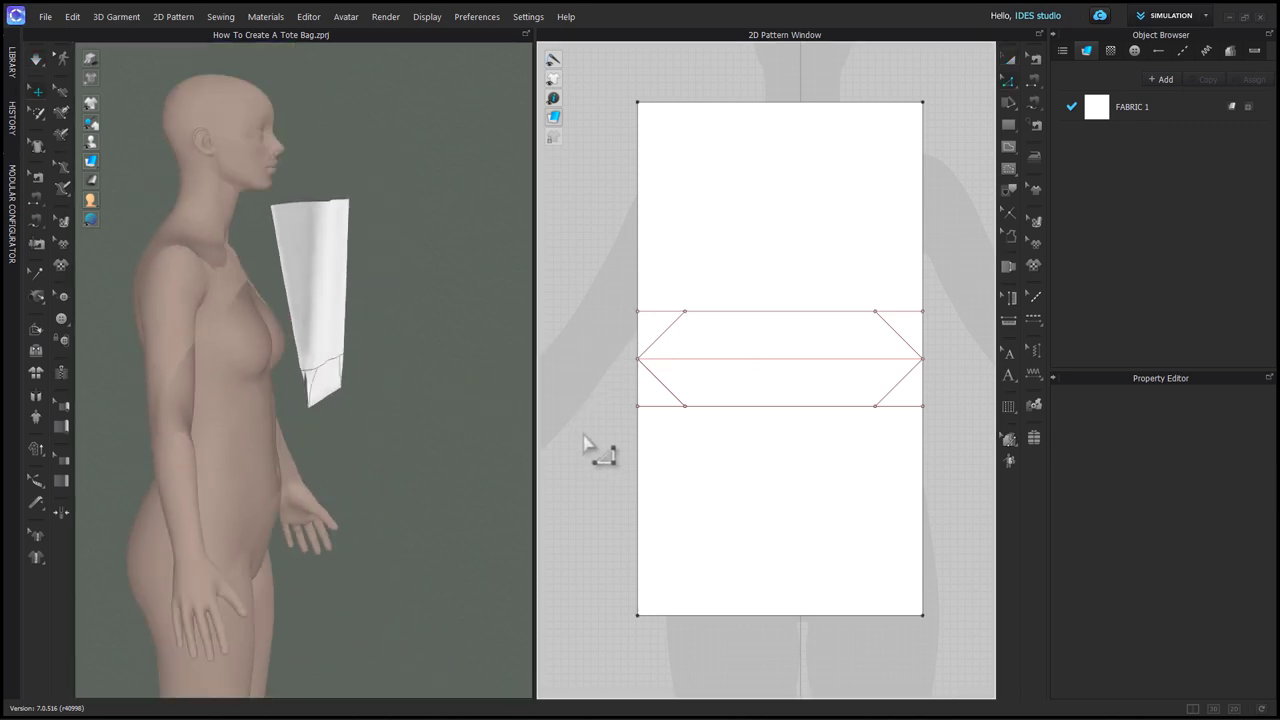
click(726, 362)
right_click(727, 371)
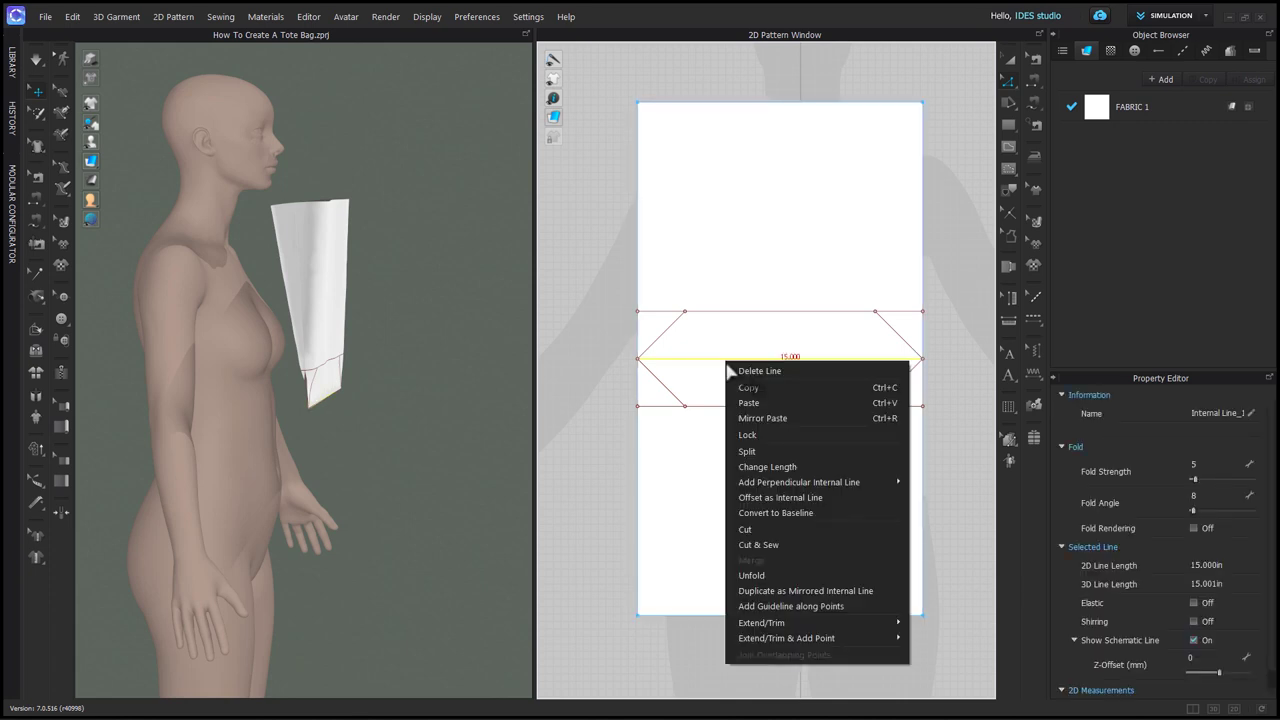
click(767, 509)
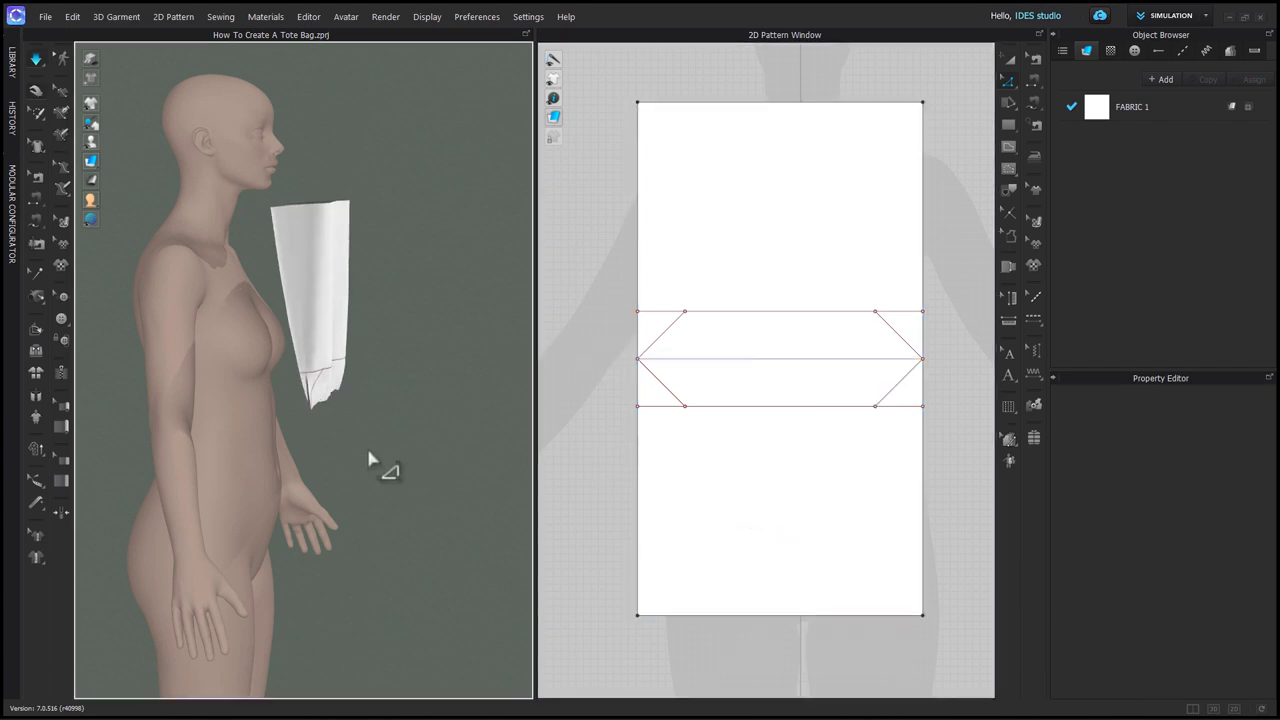
Set the fold angle of the four 2.5 in end segments on the upper and lower internal lines to 360
scroll(366, 445, up, 5)
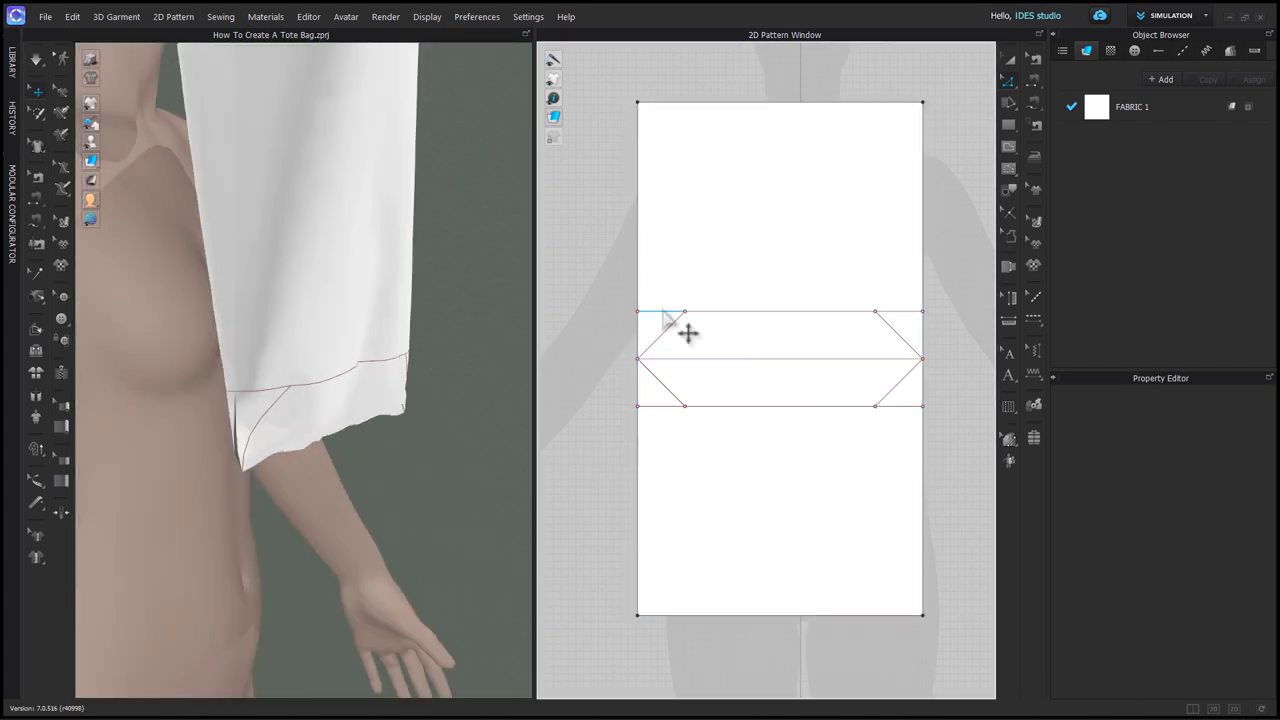
click(663, 311)
shift+click(660, 406)
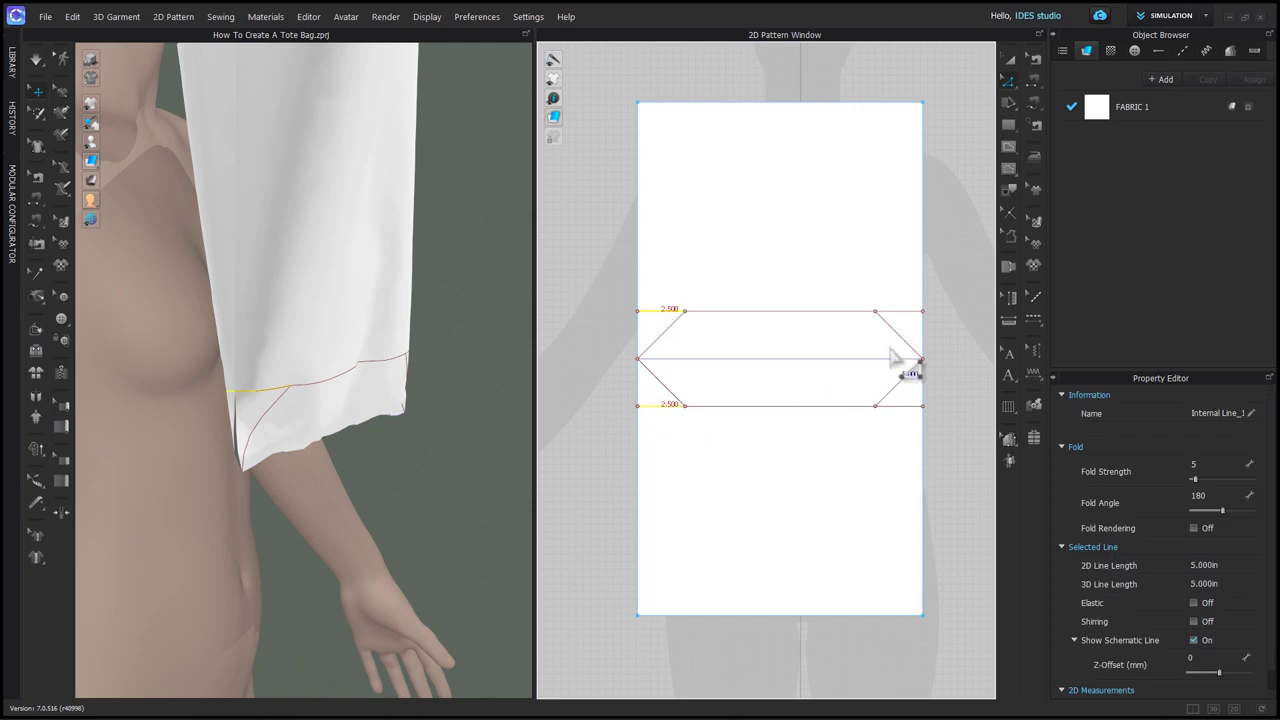
shift+click(905, 312)
shift+click(907, 406)
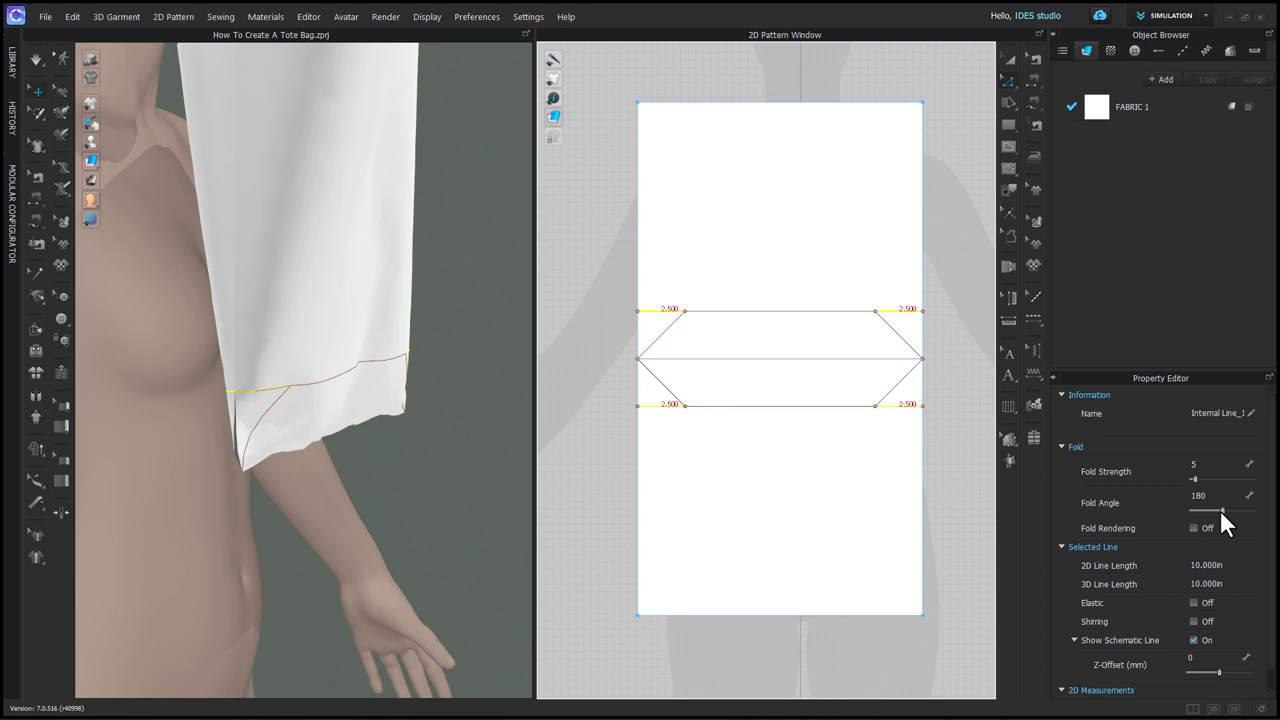
drag(1221, 507, 1272, 522)
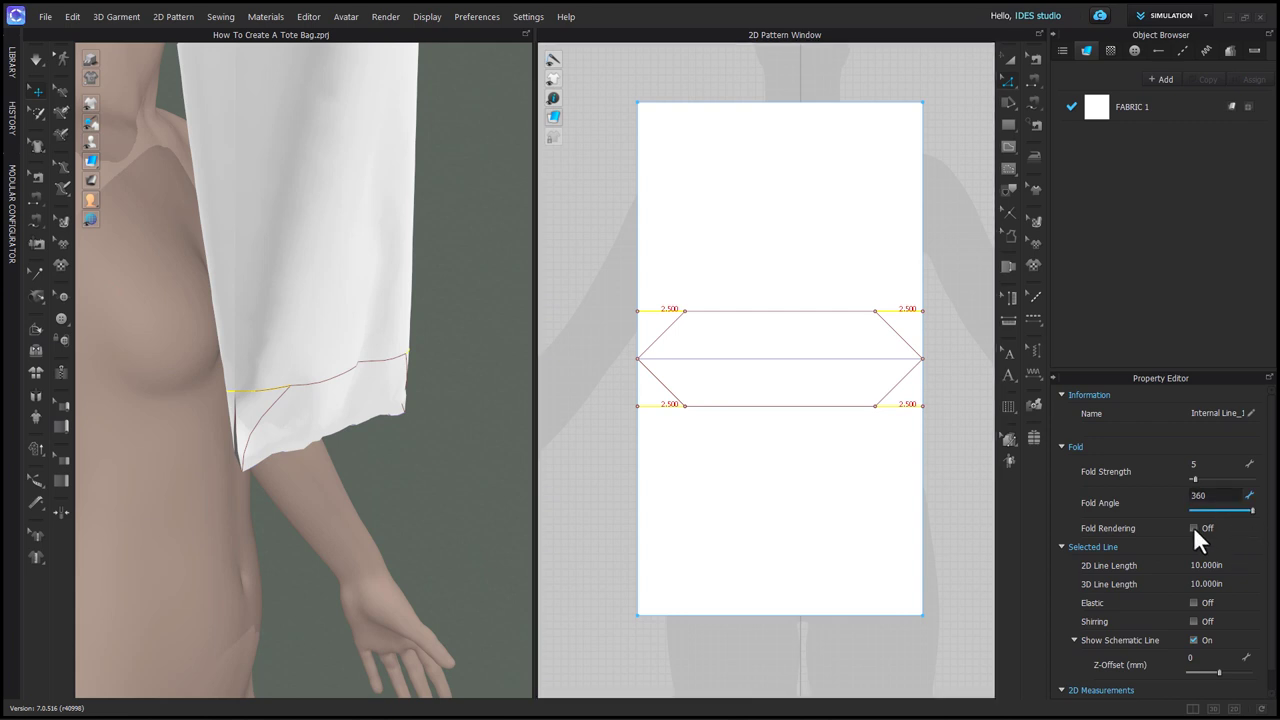
Strengthen the bag pattern and simulate it to open up the base
click(329, 400)
right_click(333, 398)
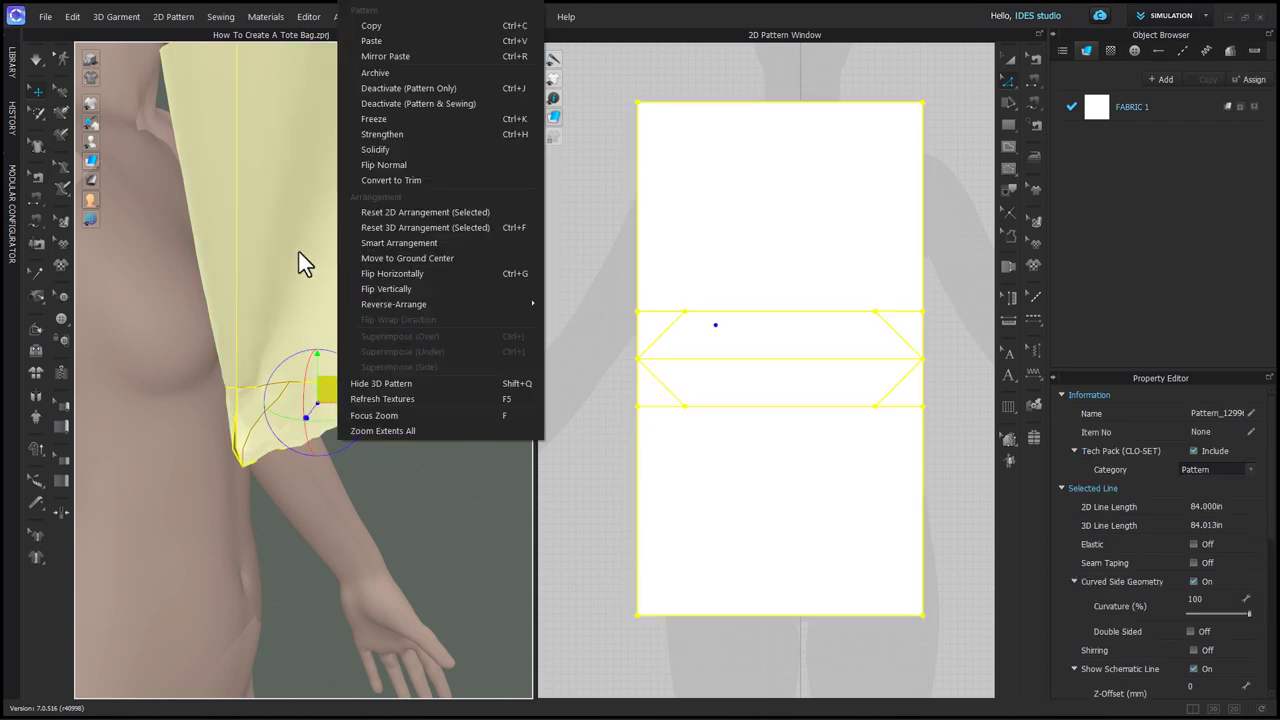
click(398, 133)
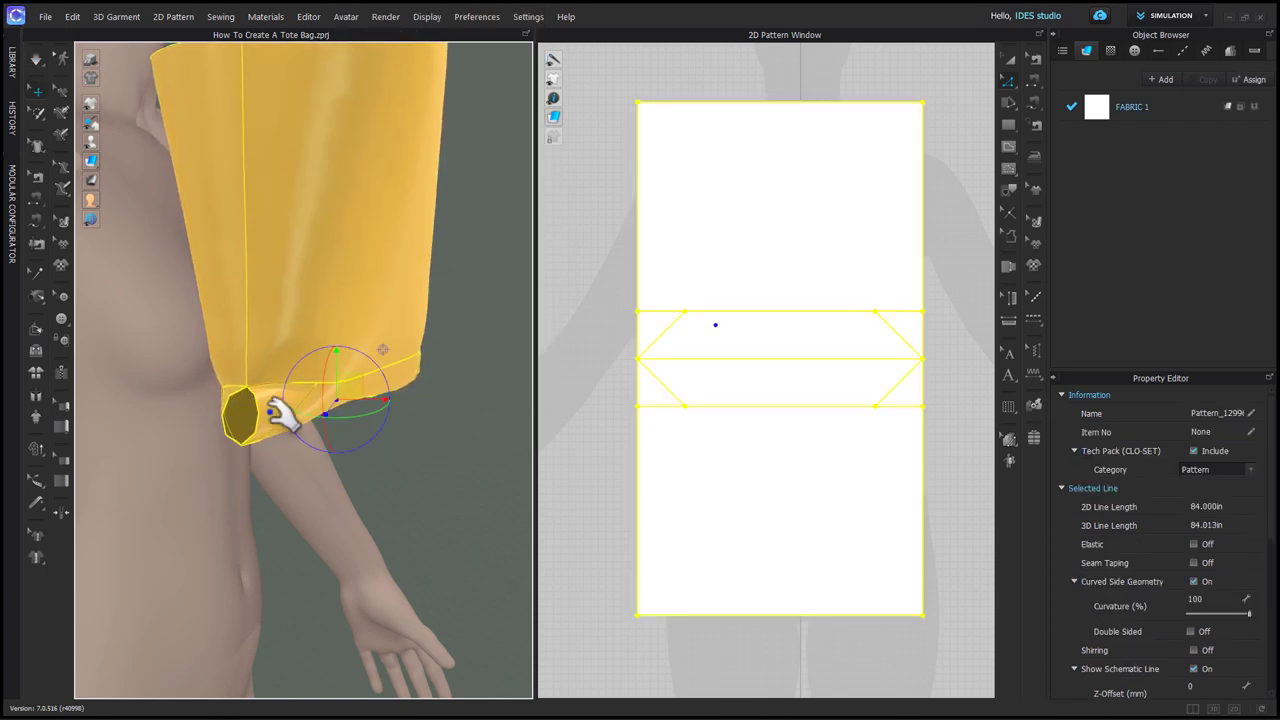
right_drag(285, 445, 312, 414)
click(313, 413)
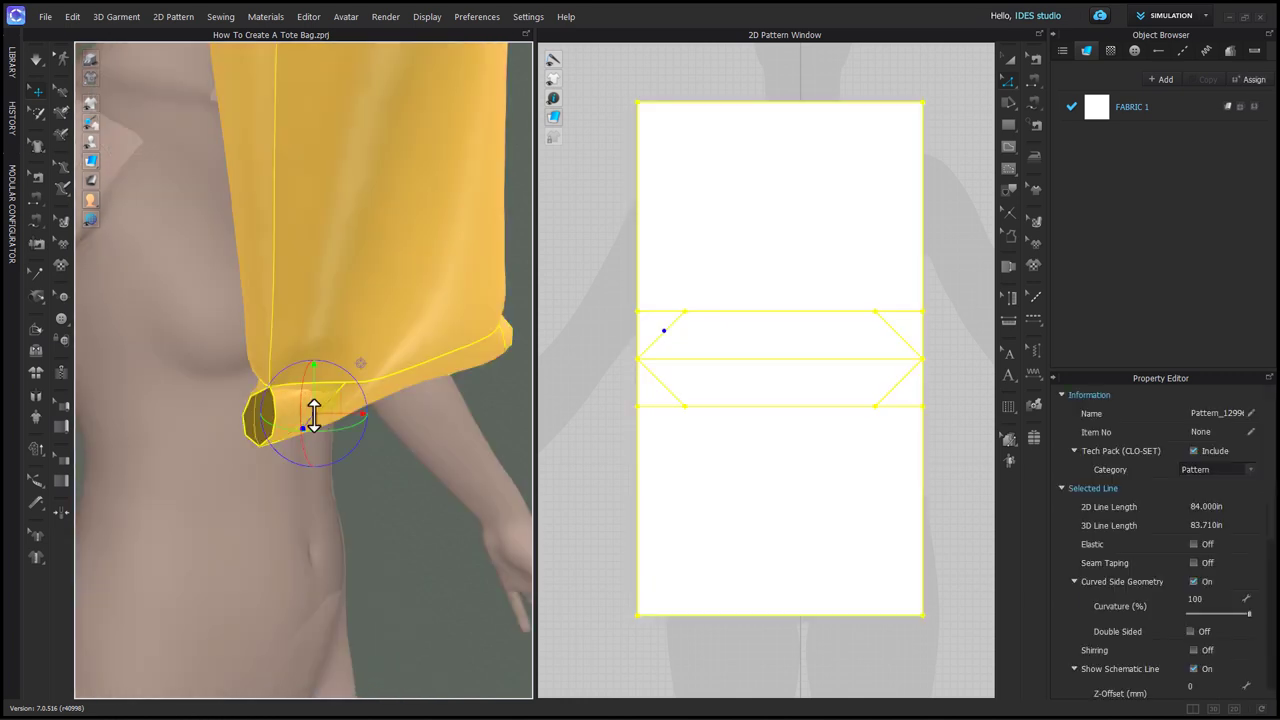
click(395, 517)
Set the fold angle of the four diagonal internal lines to 25 and simulate the bag
click(667, 330)
shift+click(666, 386)
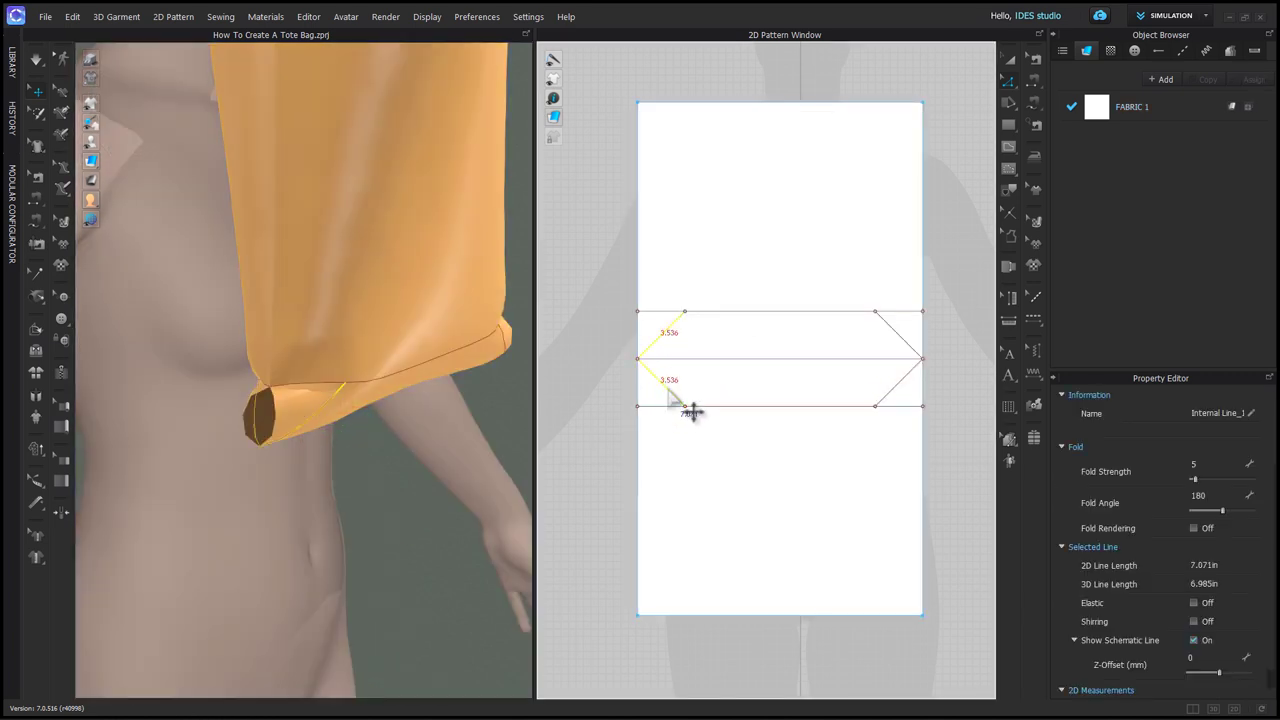
shift+click(898, 386)
shift+click(908, 345)
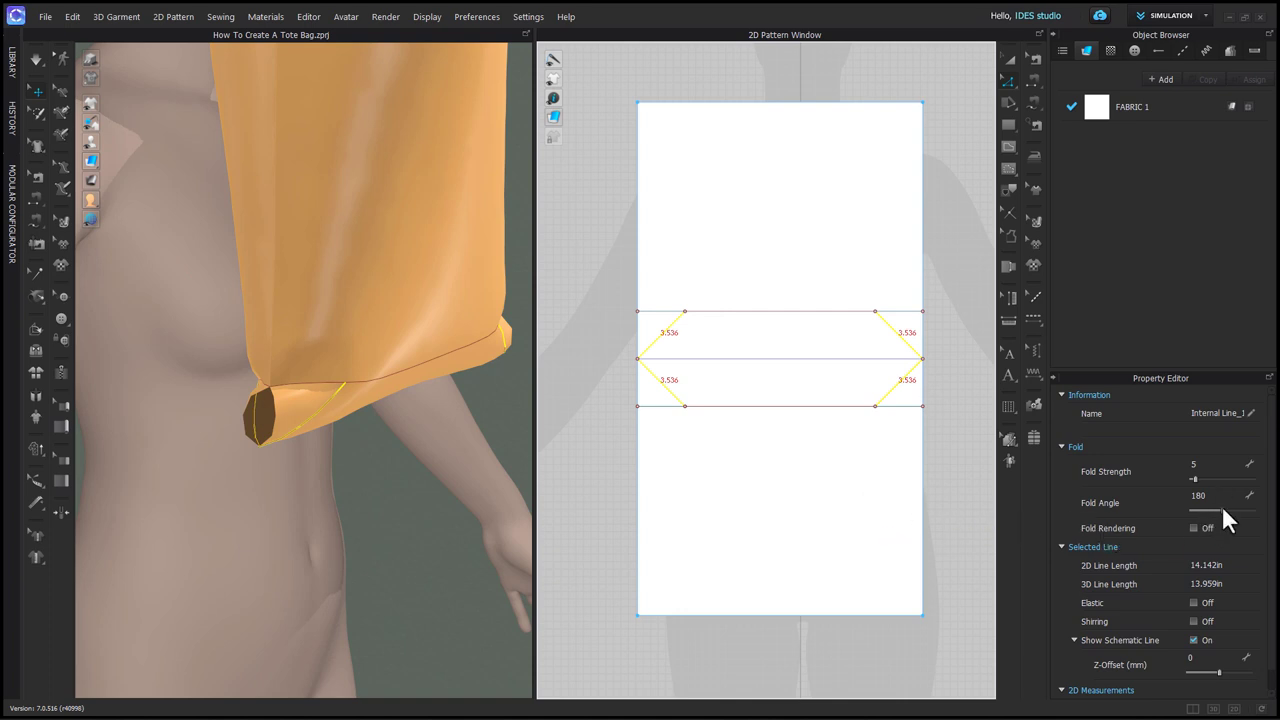
drag(1222, 508, 1166, 508)
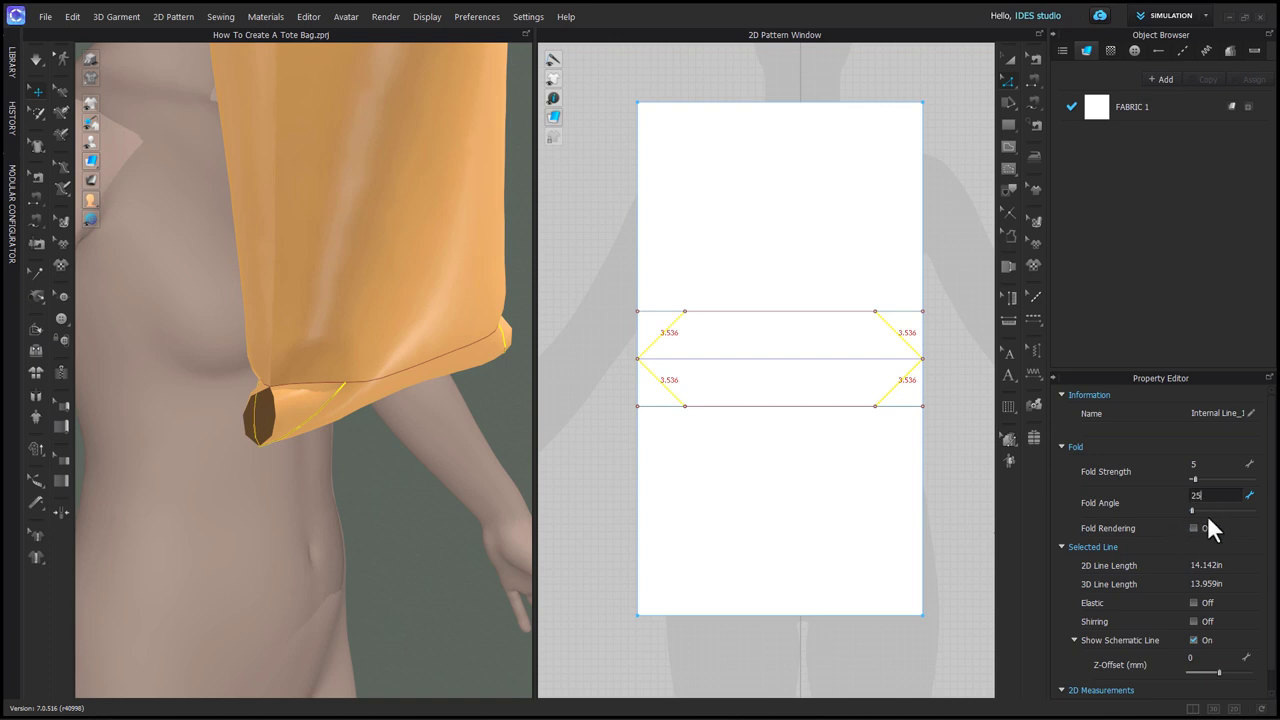
click(335, 467)
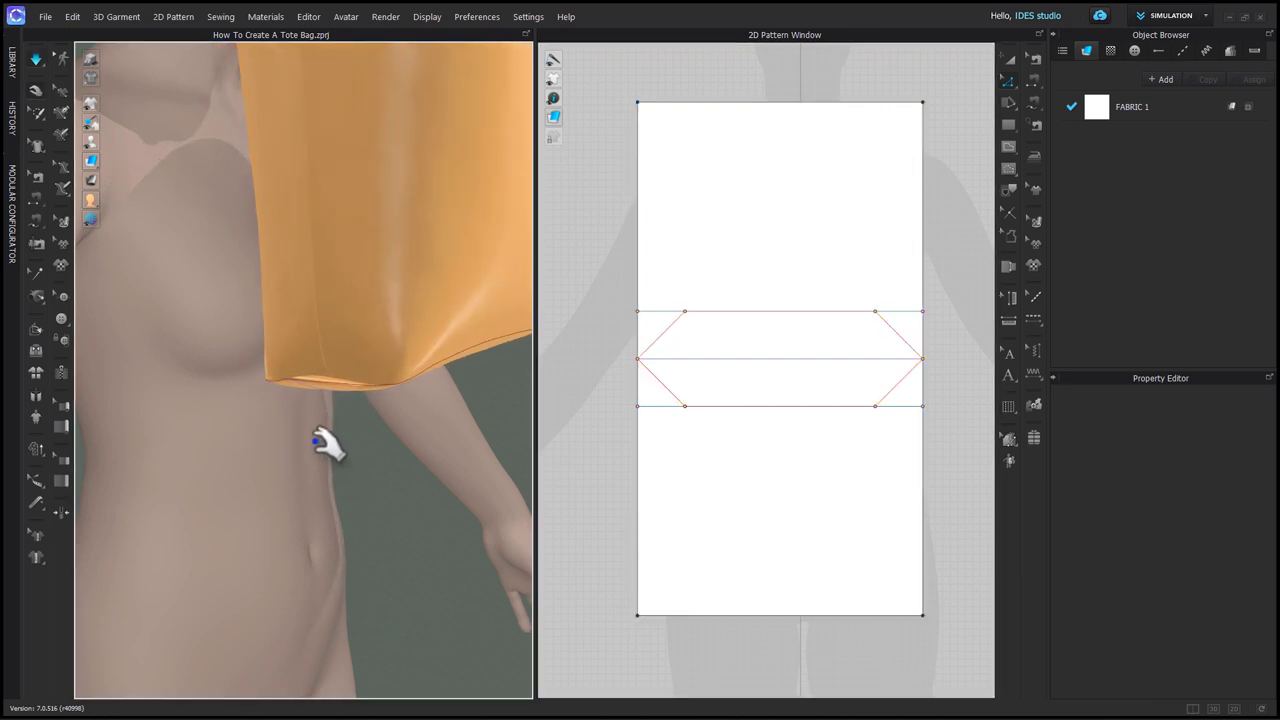
right_drag(327, 445, 360, 450)
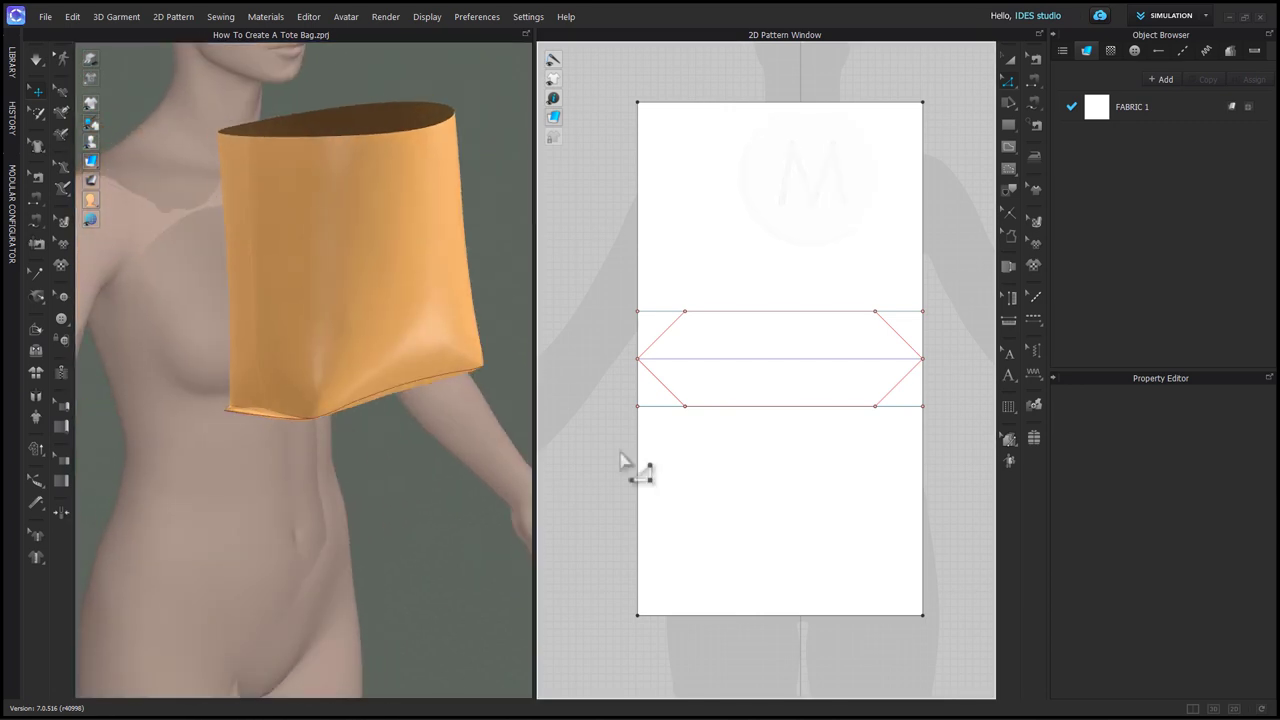
Free-sew the 2.5 in left-edge segment directly above the middle line to the adjacent 2.5 in above it, with a Turned sewing line type
key(m)
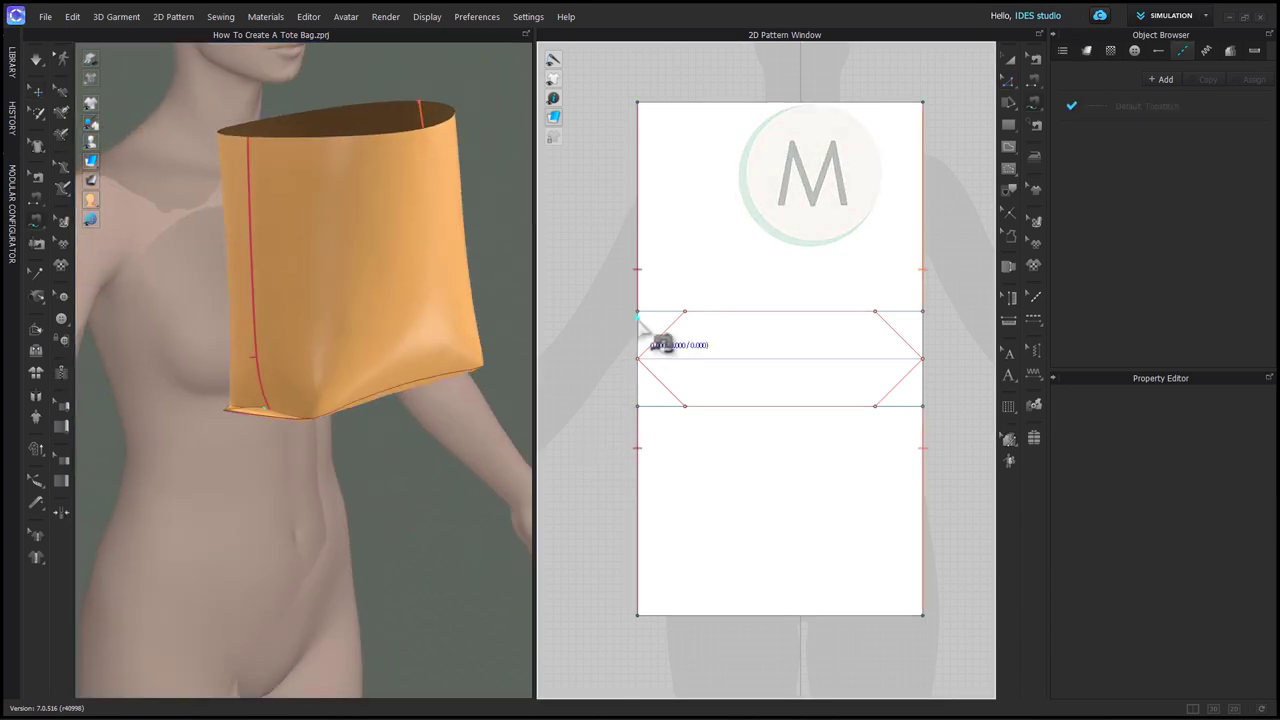
click(638, 316)
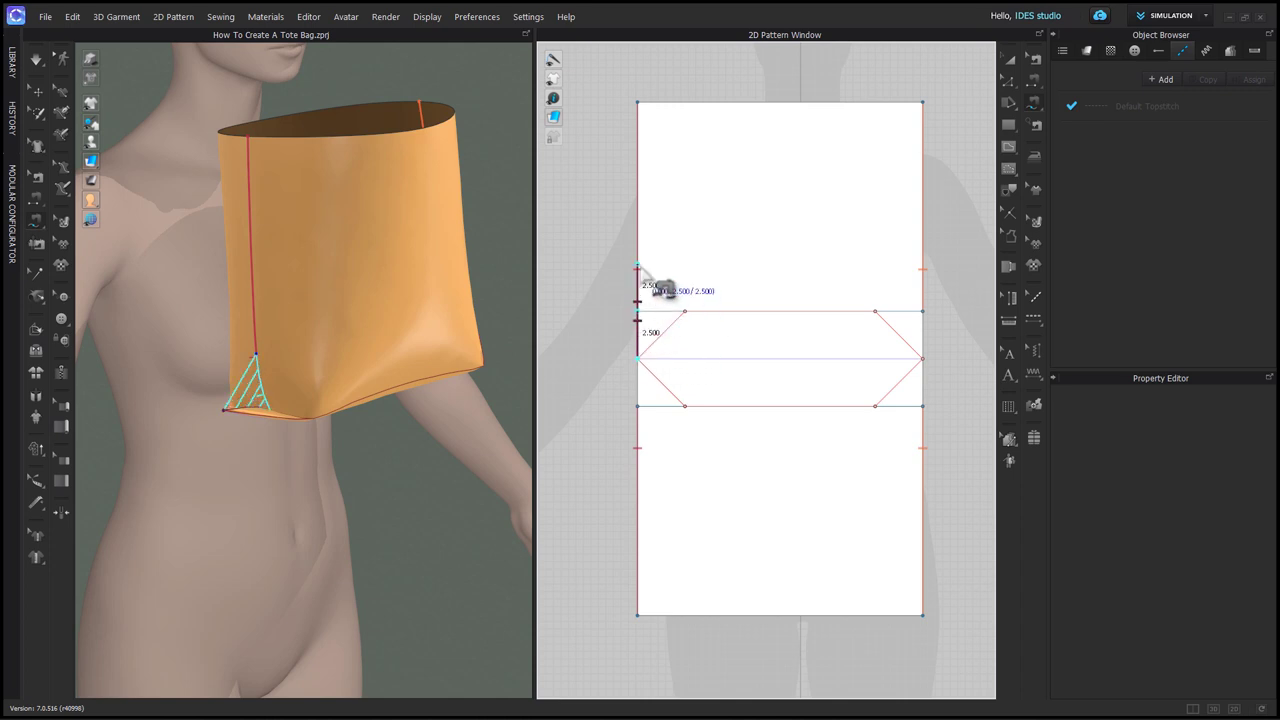
scroll(643, 285, up, 2)
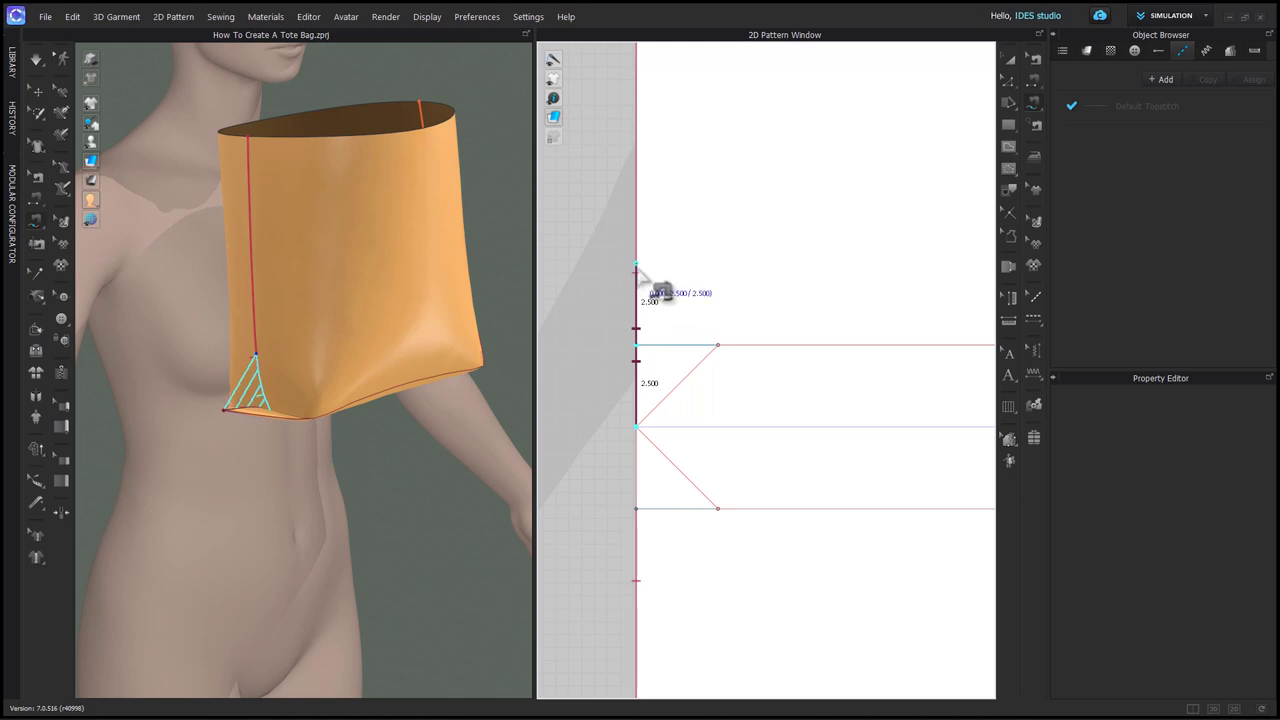
click(637, 270)
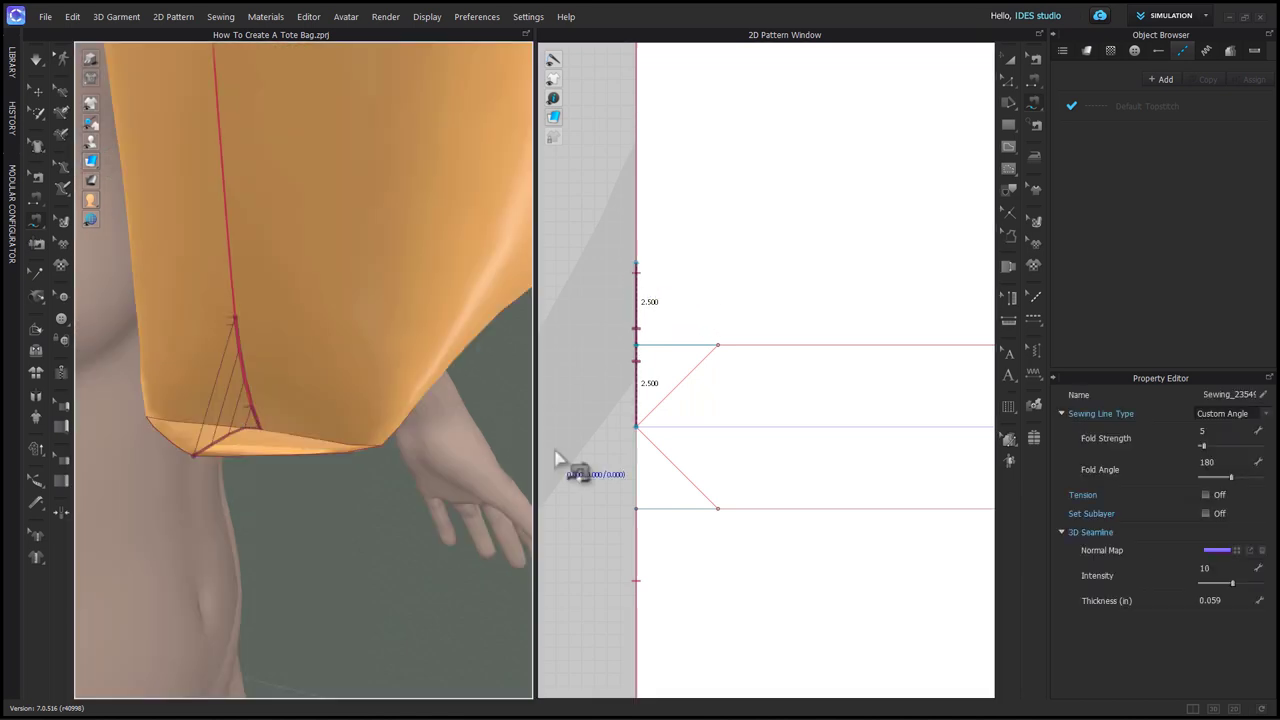
click(1232, 413)
click(1240, 430)
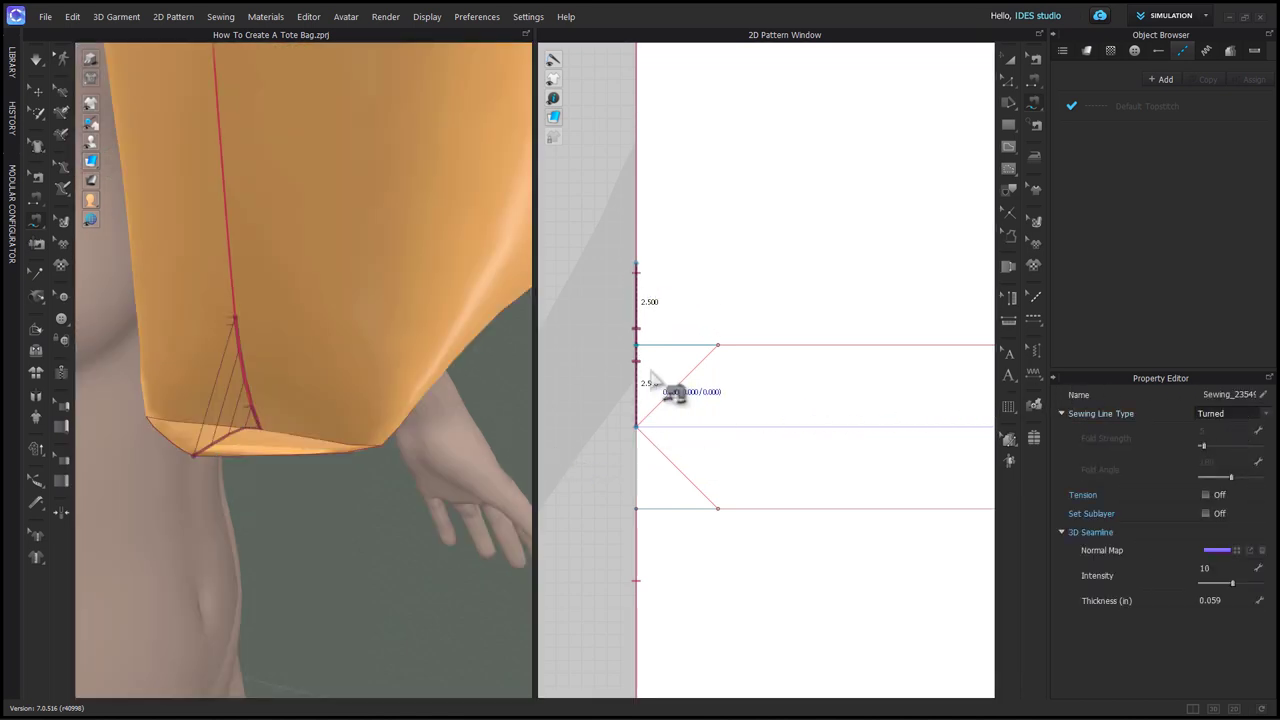
Free-sew the 2.5 in left-edge segment directly below the middle line to the one directly above it, with a Turned sewing line type
click(637, 428)
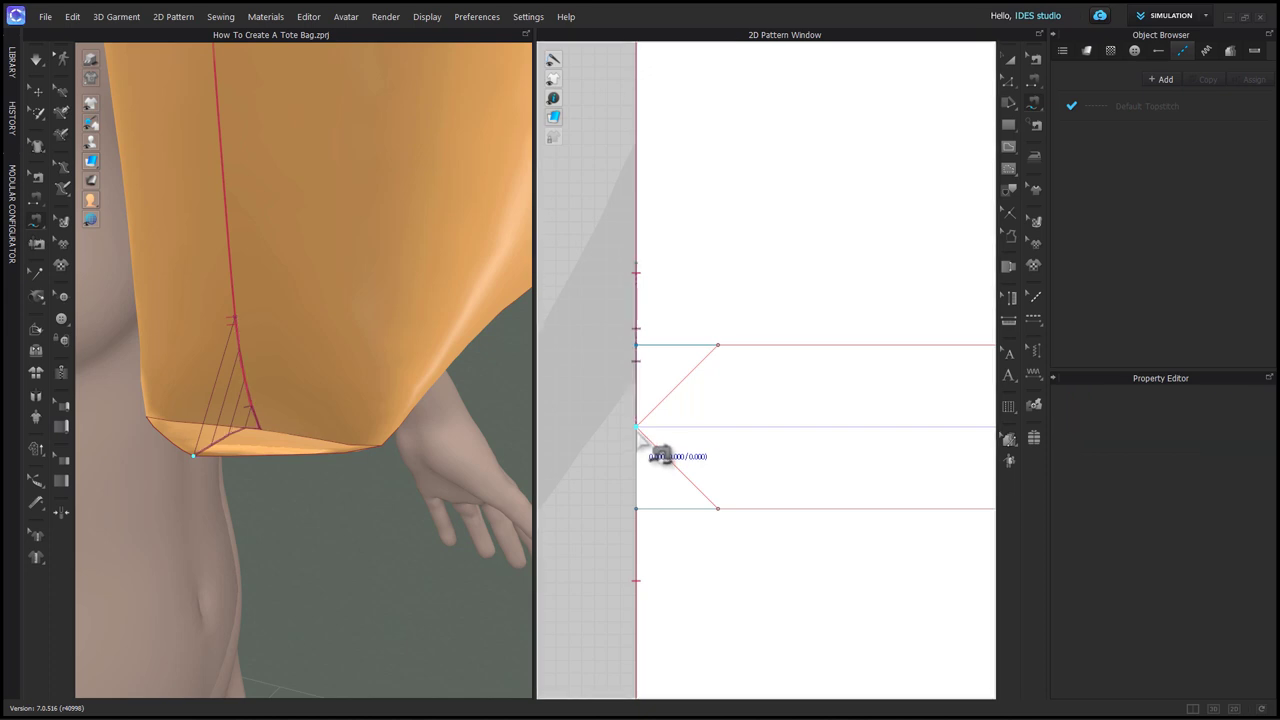
click(637, 509)
click(637, 428)
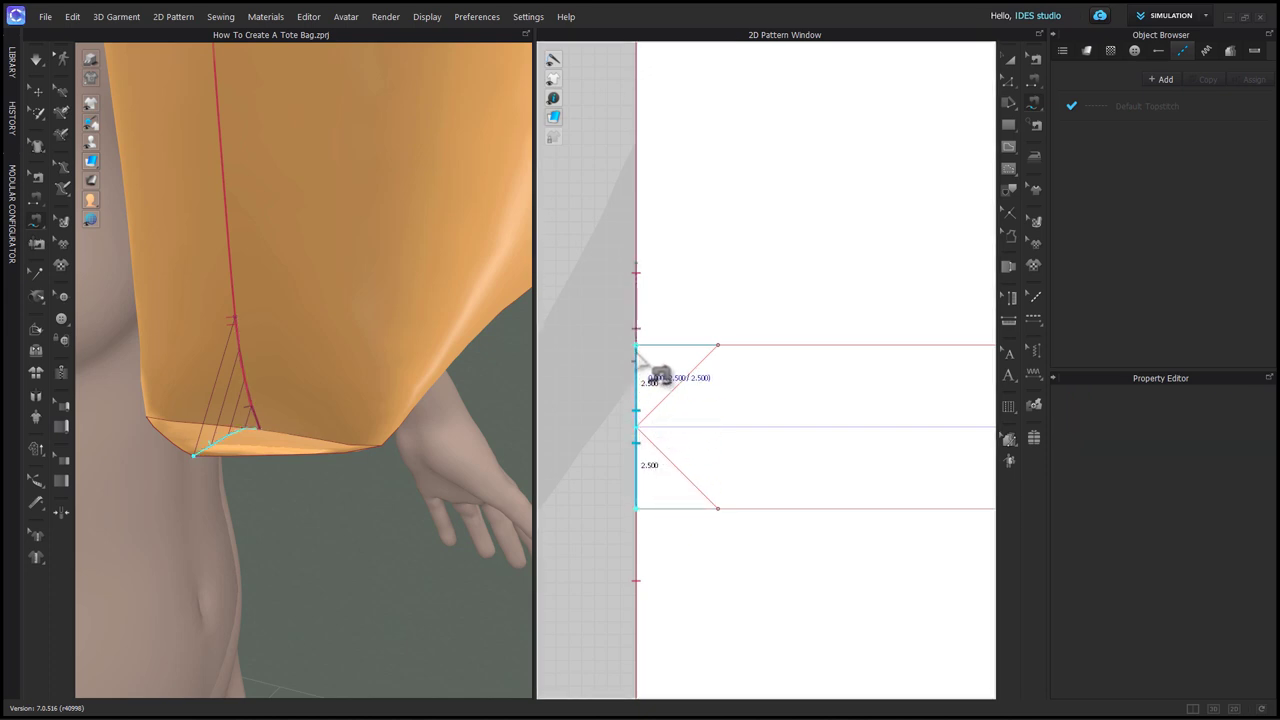
click(637, 346)
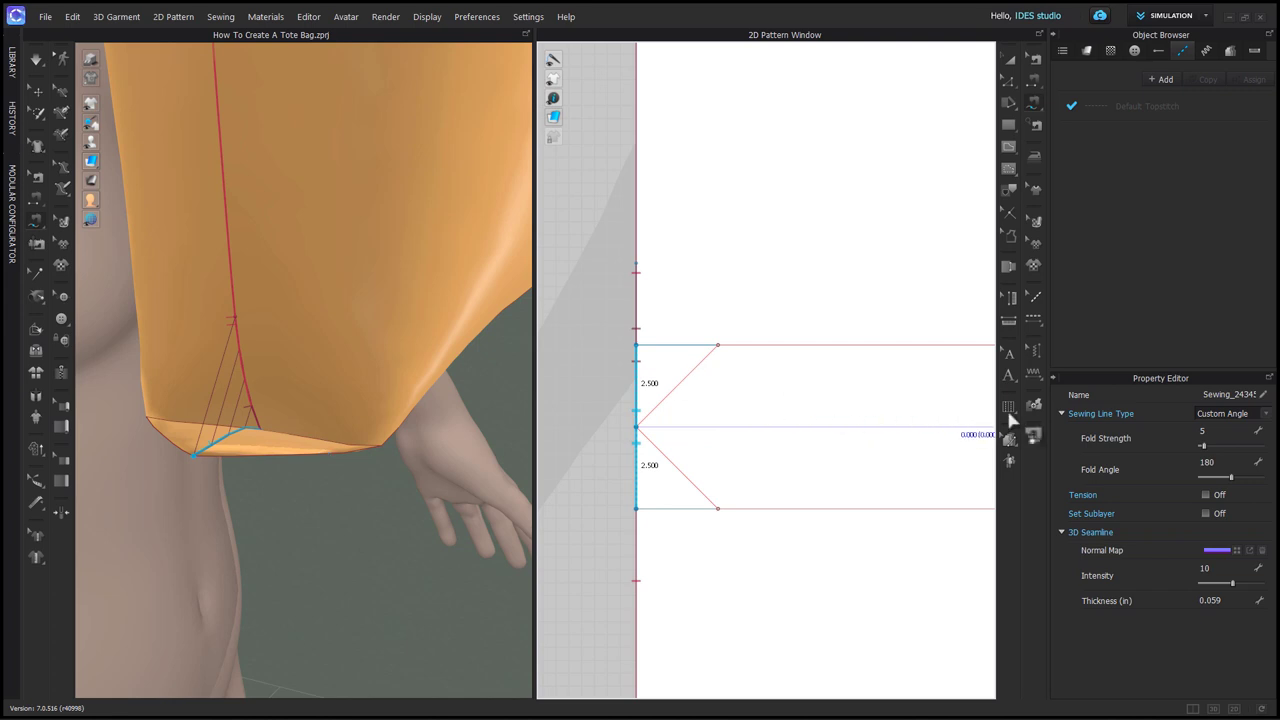
click(1221, 412)
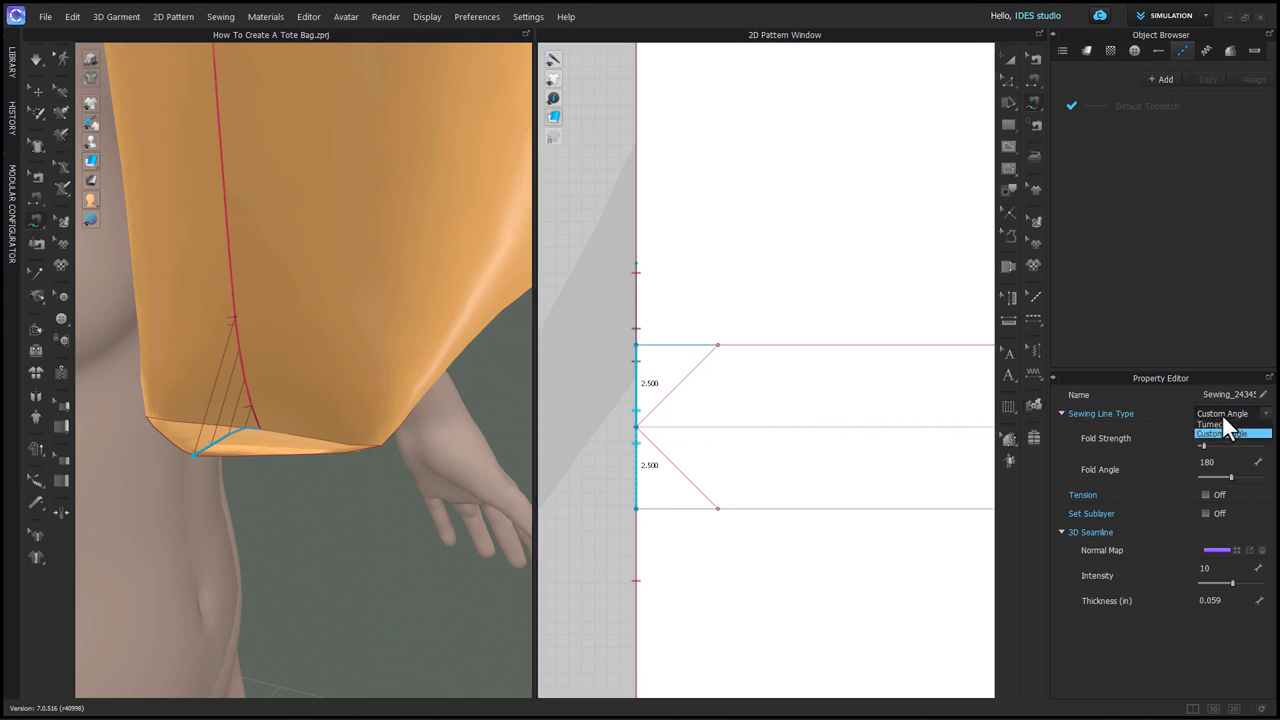
click(1220, 424)
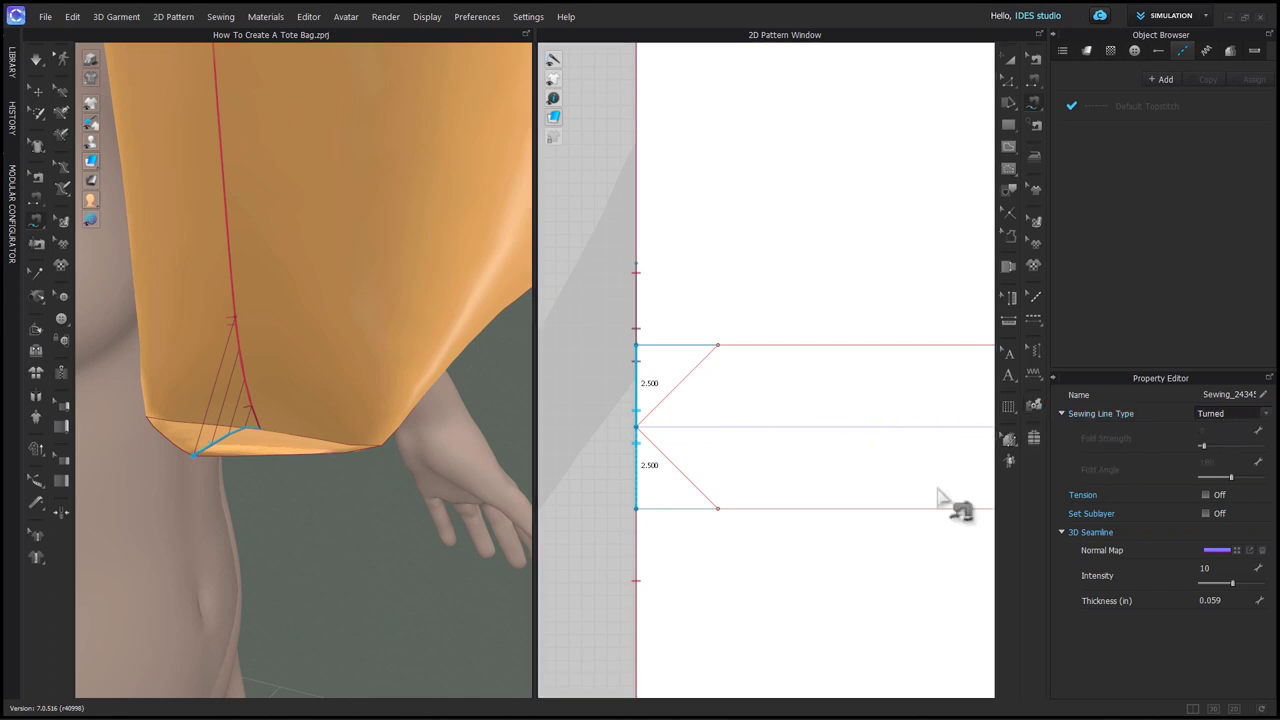
click(725, 546)
Shorten both halves of the left side seam to 8.5 in by pulling their base ends away from the fold lines
scroll(725, 546, down, 3)
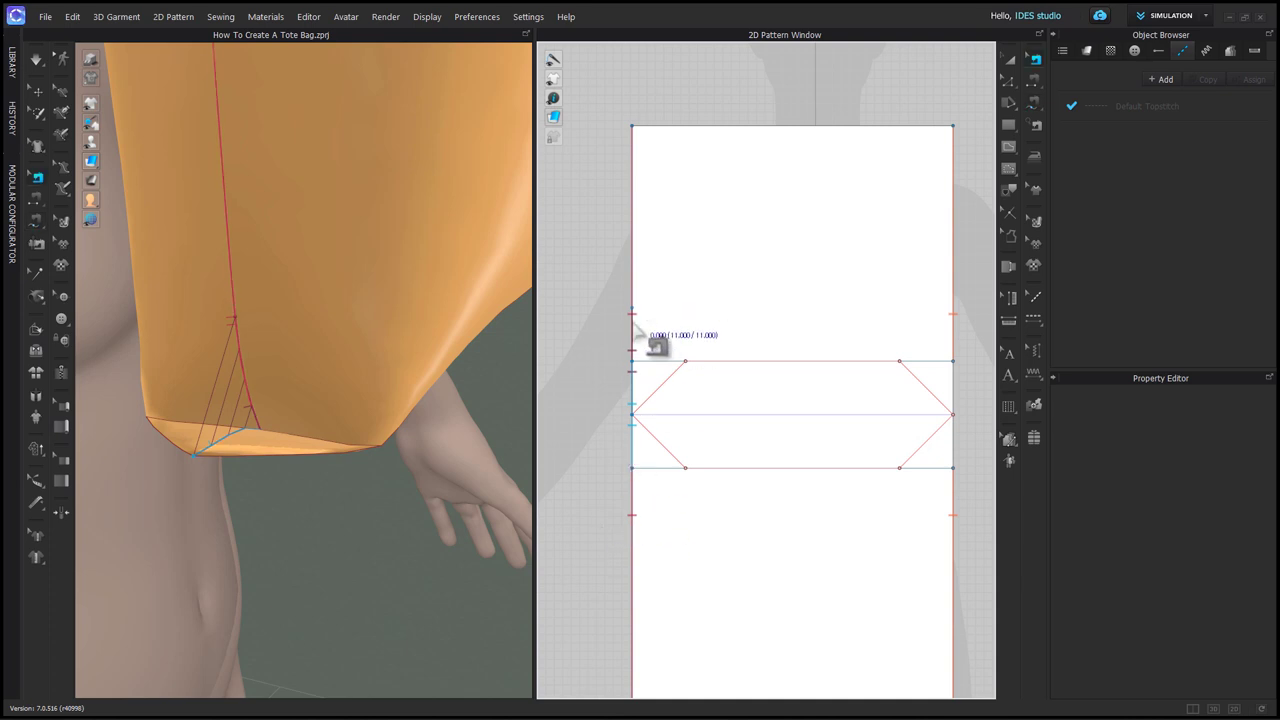
click(633, 285)
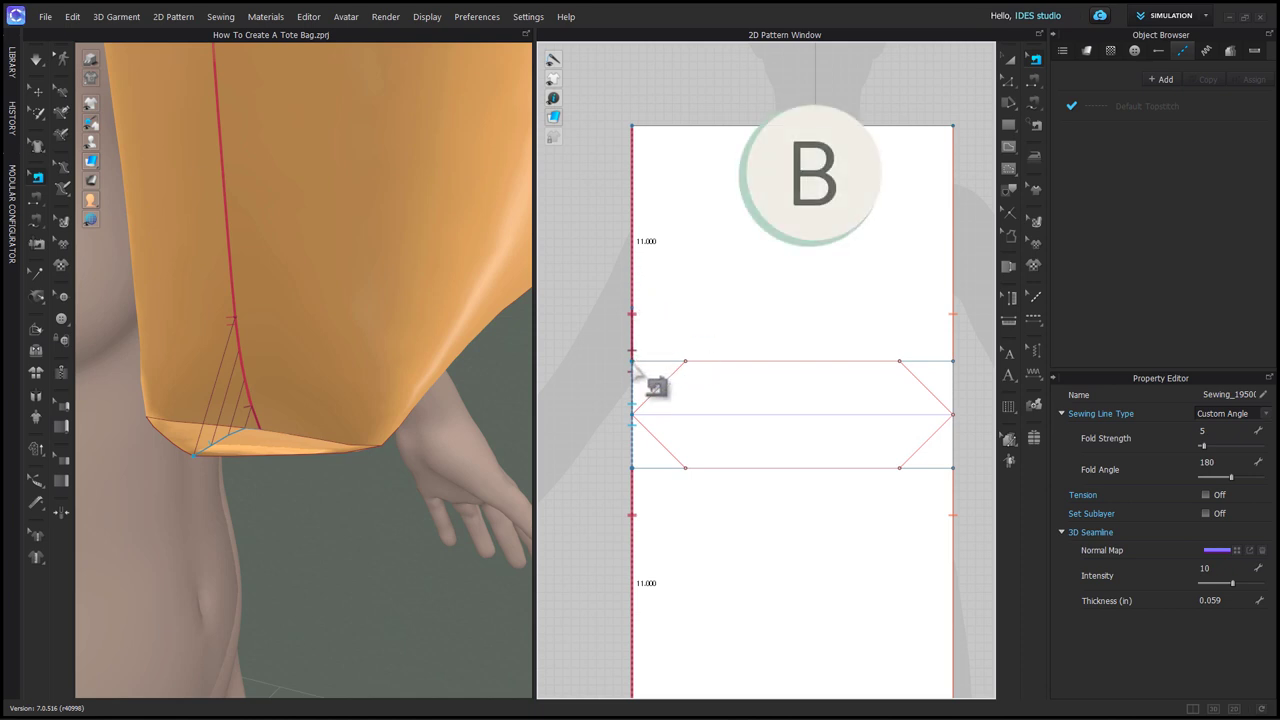
drag(633, 362, 638, 314)
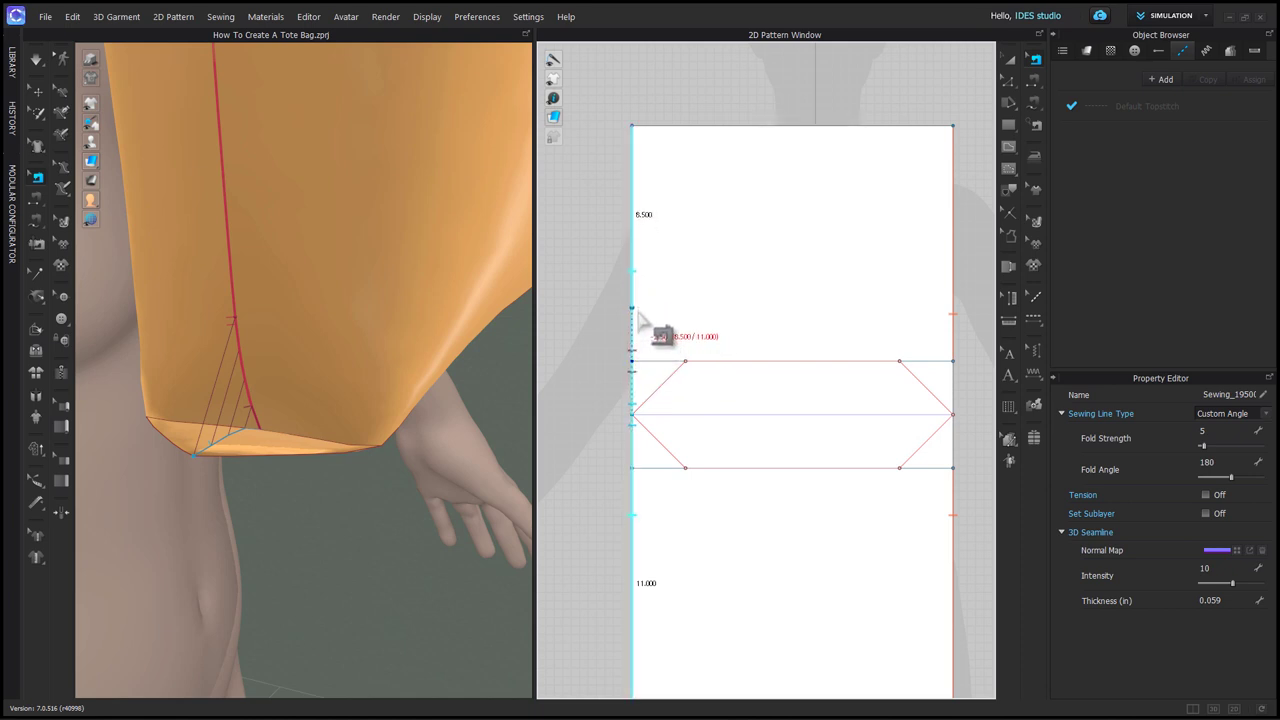
click(641, 462)
drag(633, 470, 634, 523)
click(595, 541)
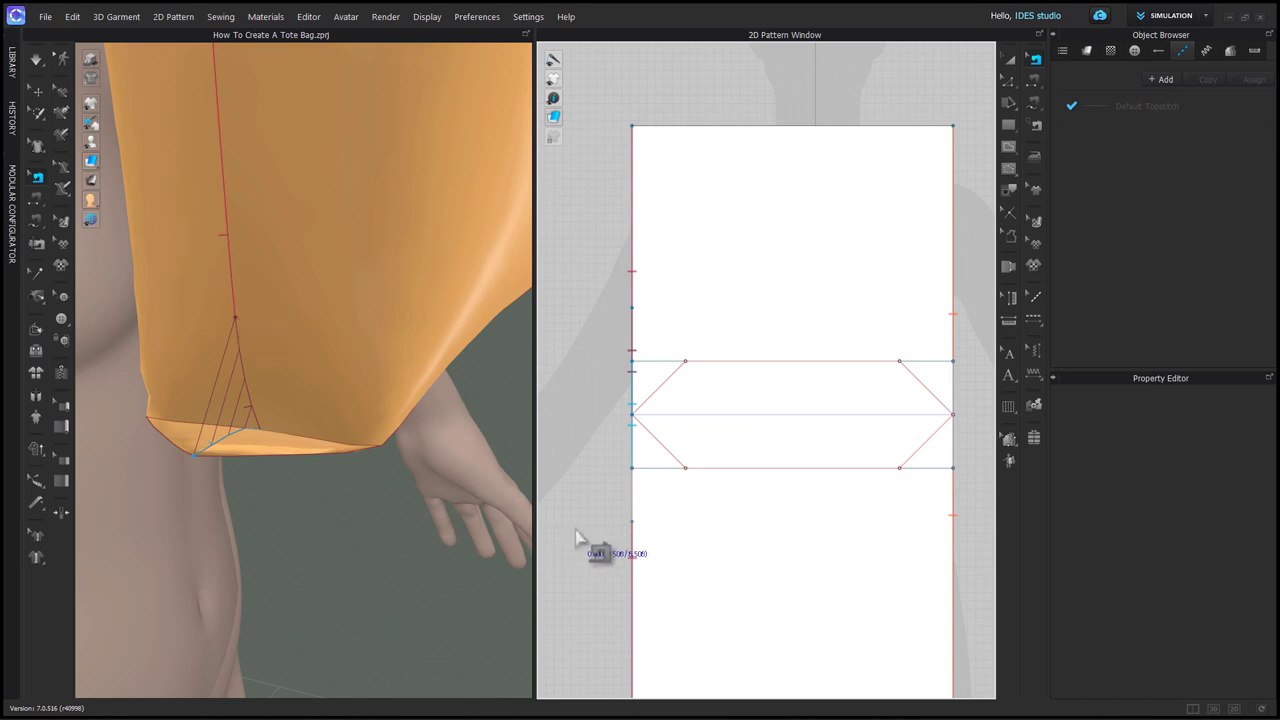
Free-sew the 2.5 in left-edge segment directly below the middle line to the adjacent segment beneath it, with a Turned sewing line type
click(632, 468)
click(632, 415)
click(632, 469)
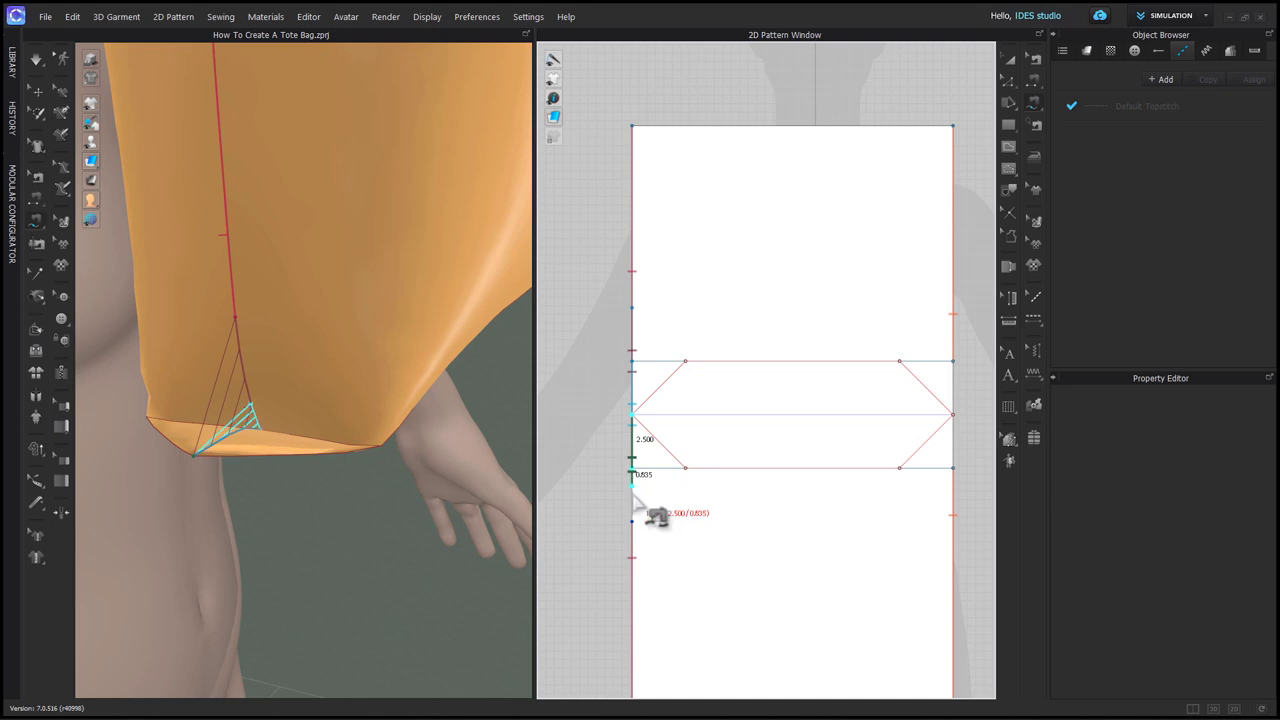
click(632, 521)
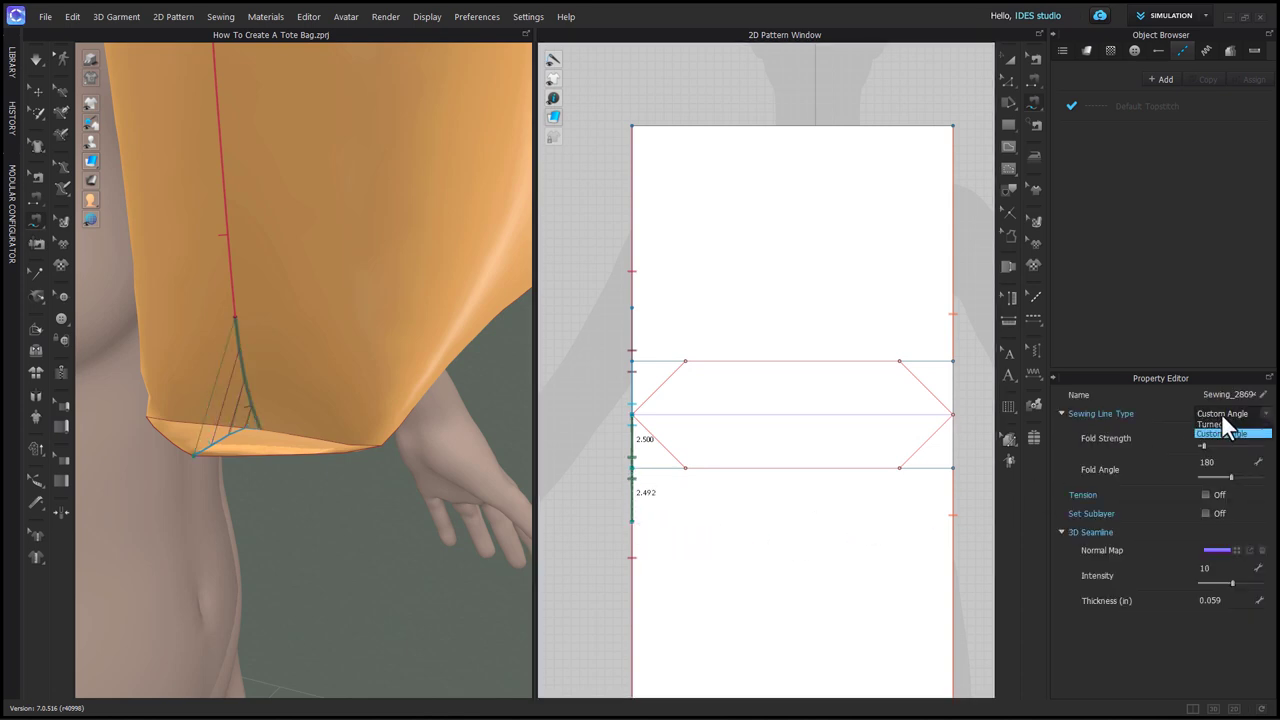
click(1220, 423)
click(1222, 432)
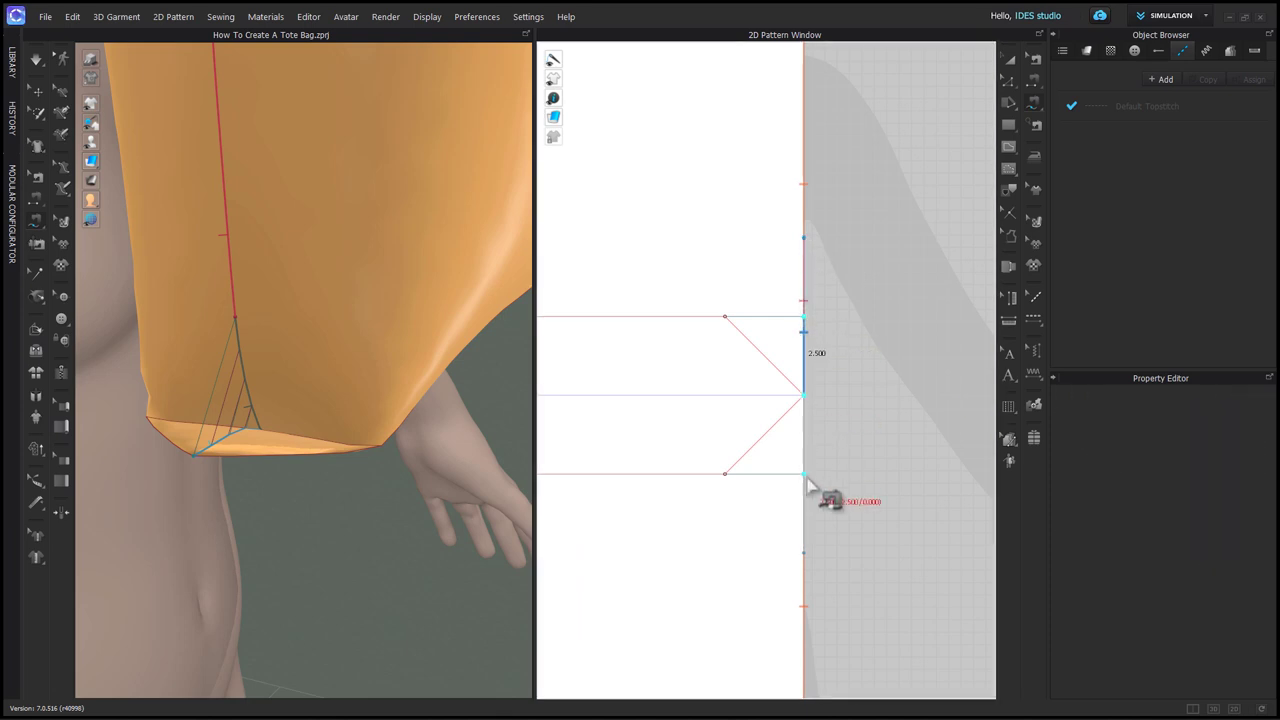
Free-sew the matching 2.5 in base corner segments along the pattern's right edge
click(806, 476)
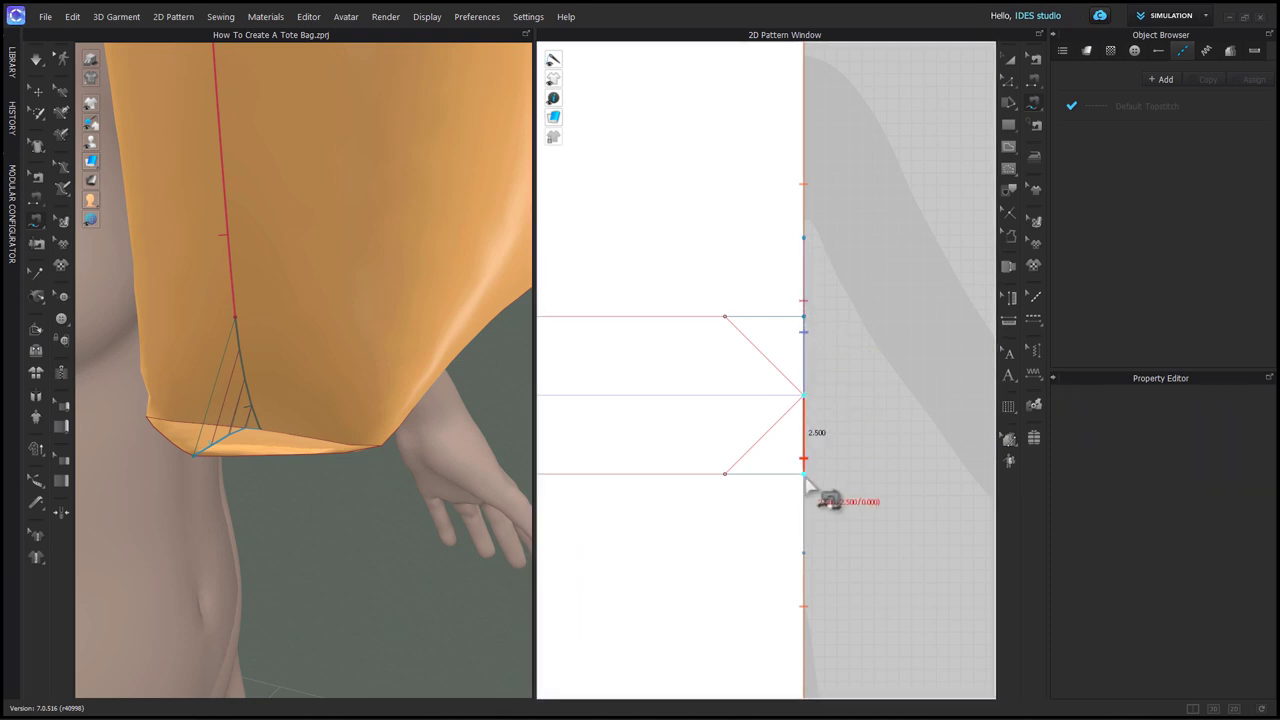
click(806, 476)
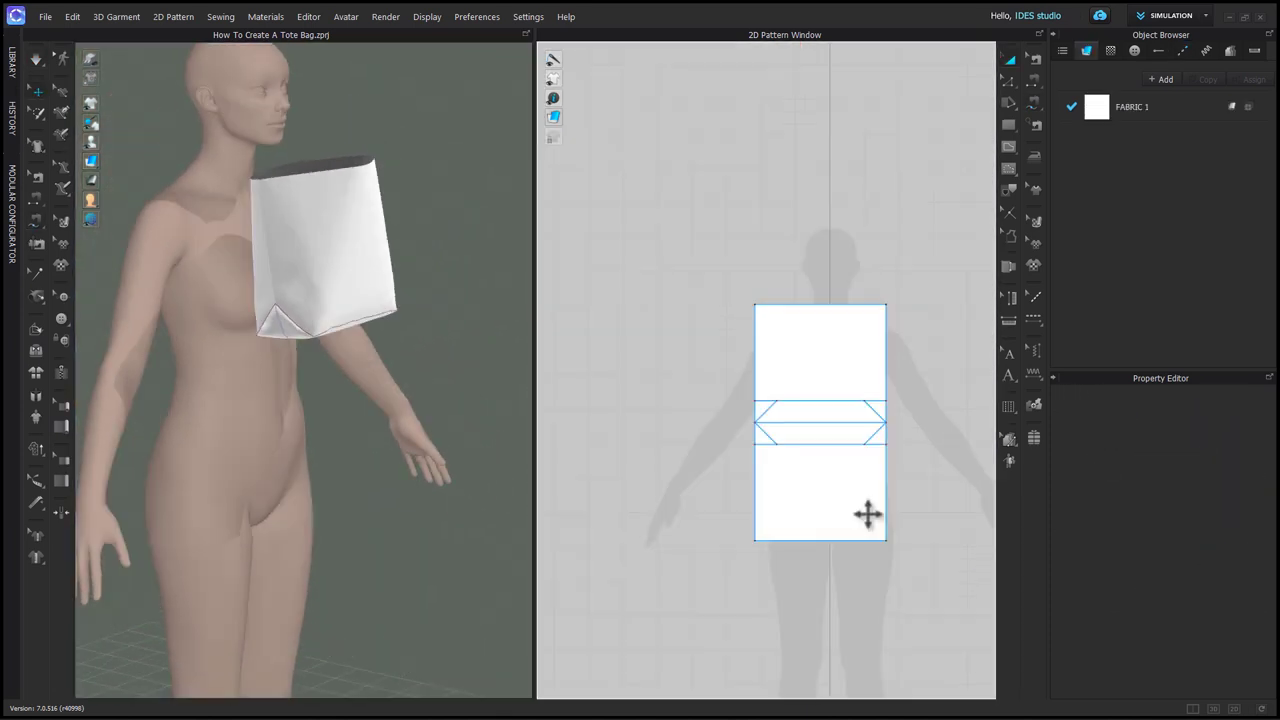
Select the bag, lower it in the 3D view and turn it to lie along the avatar's right side
click(863, 514)
drag(292, 187, 287, 257)
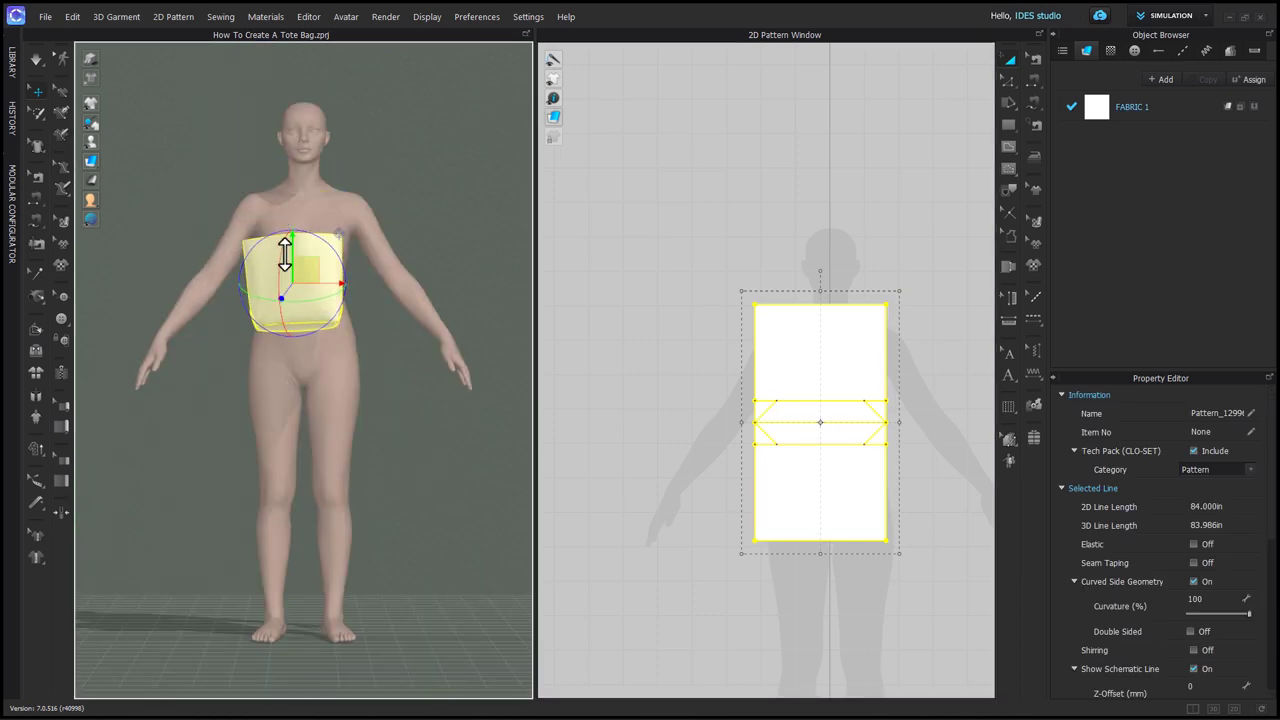
drag(324, 299, 252, 334)
key(4)
scroll(350, 318, up, 2)
drag(377, 294, 307, 297)
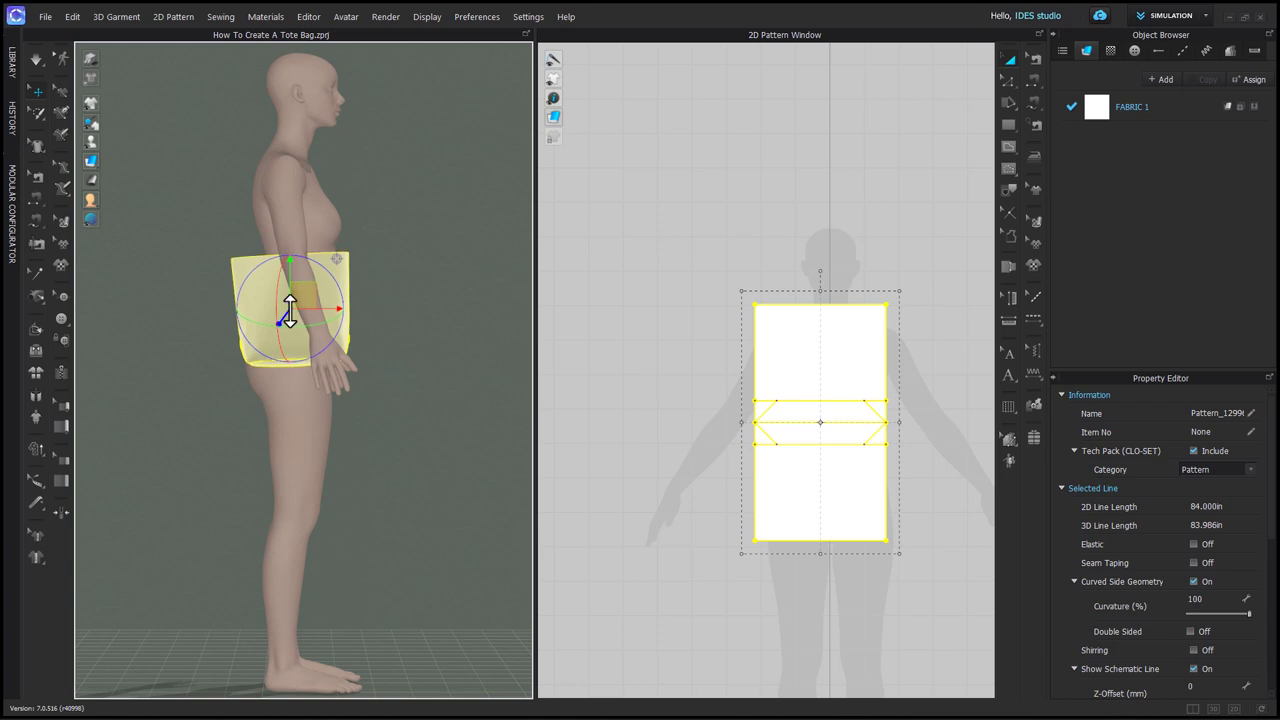
Adjust the bag's height and sideways position so it sits between the avatar's right arm and body
mouse_move(287, 283)
right_down()
mouse_move(371, 337)
mouse_move(251, 337)
mouse_move(320, 370)
mouse_move(288, 306)
right_up()
drag(289, 300, 295, 302)
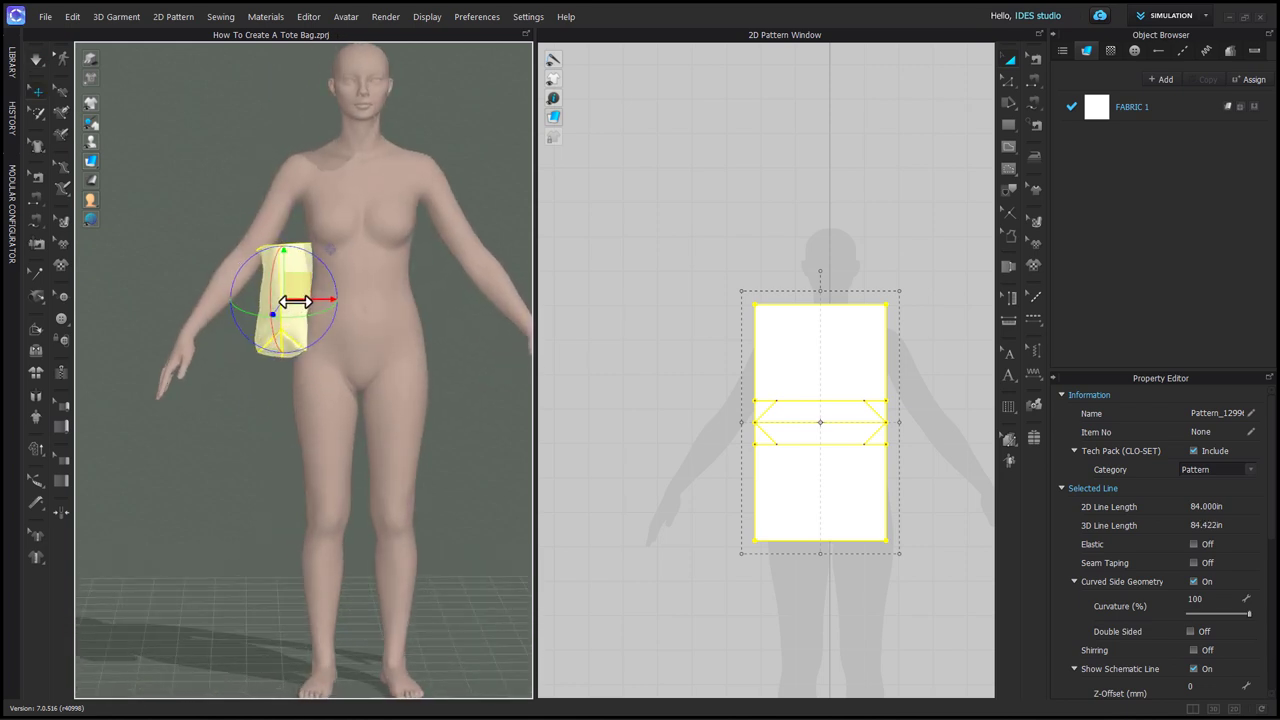
right_drag(305, 318, 446, 397)
scroll(357, 351, up, 5)
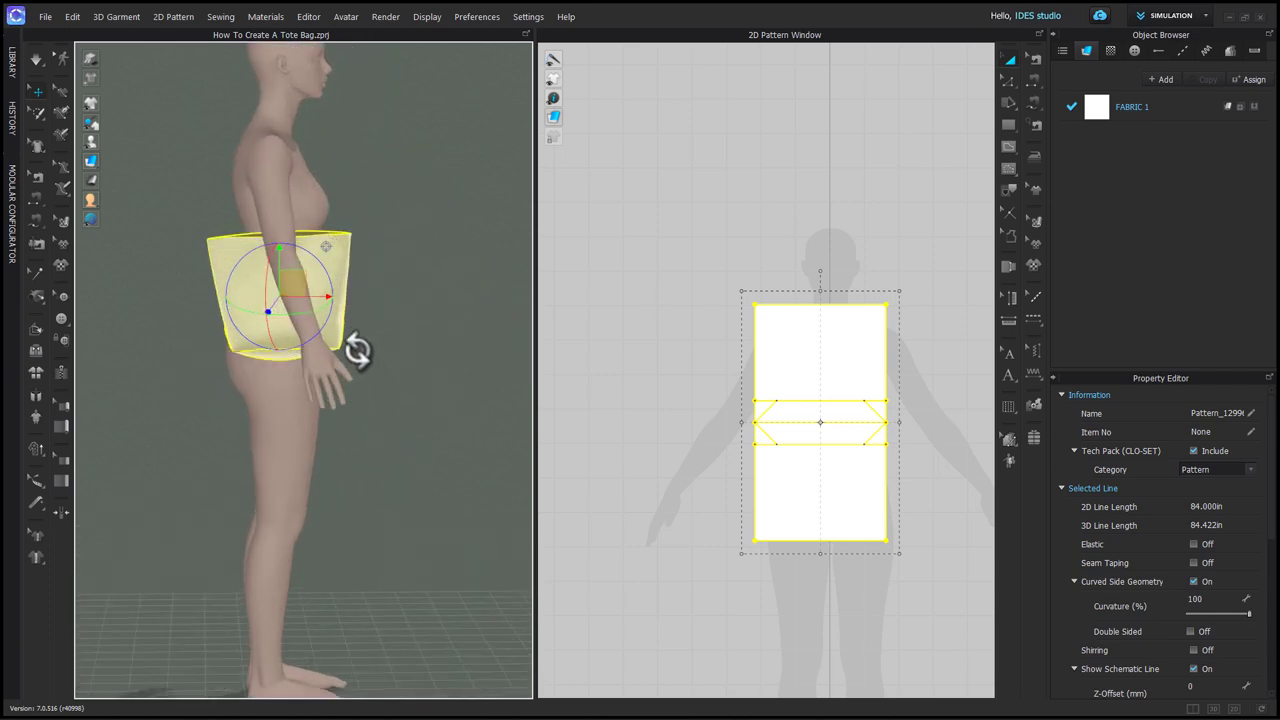
middle_drag(405, 360, 437, 431)
right_drag(437, 431, 423, 494)
middle_drag(423, 494, 452, 525)
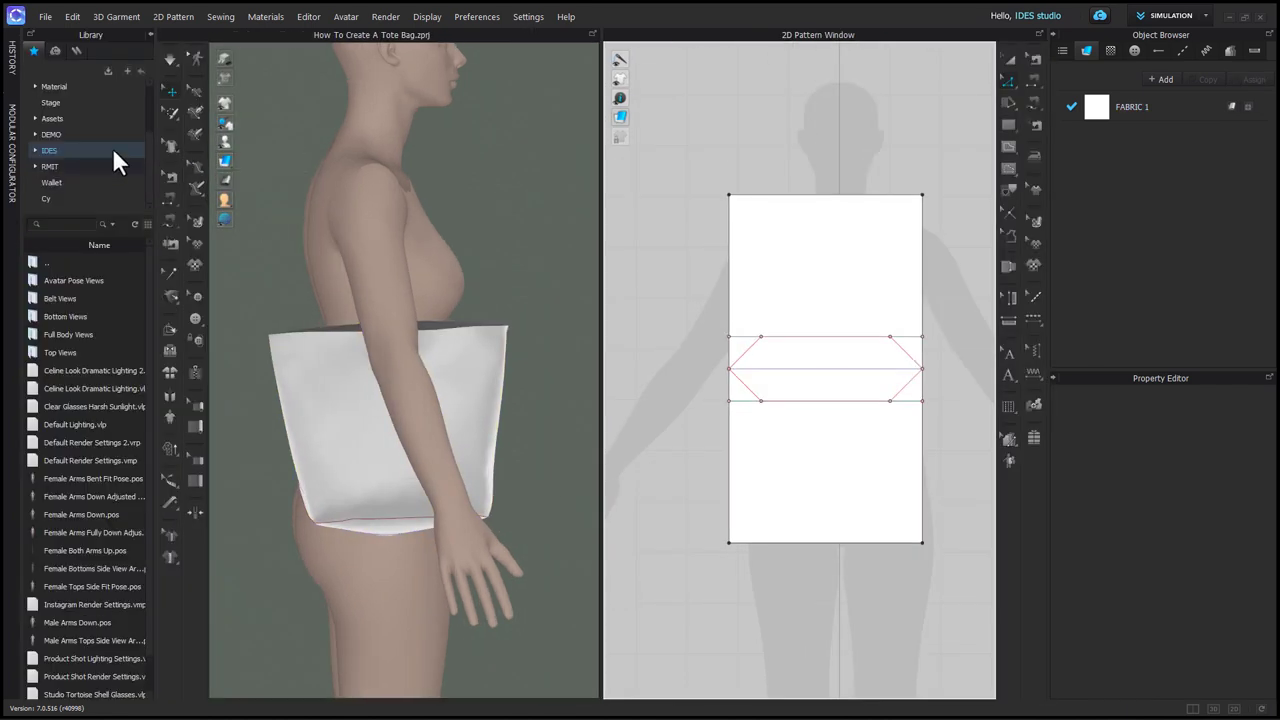
Apply Cotton_Heavy_Canvas.zfab from the Fabric library to the bag's FABRIC 1
scroll(95, 125, up, 3)
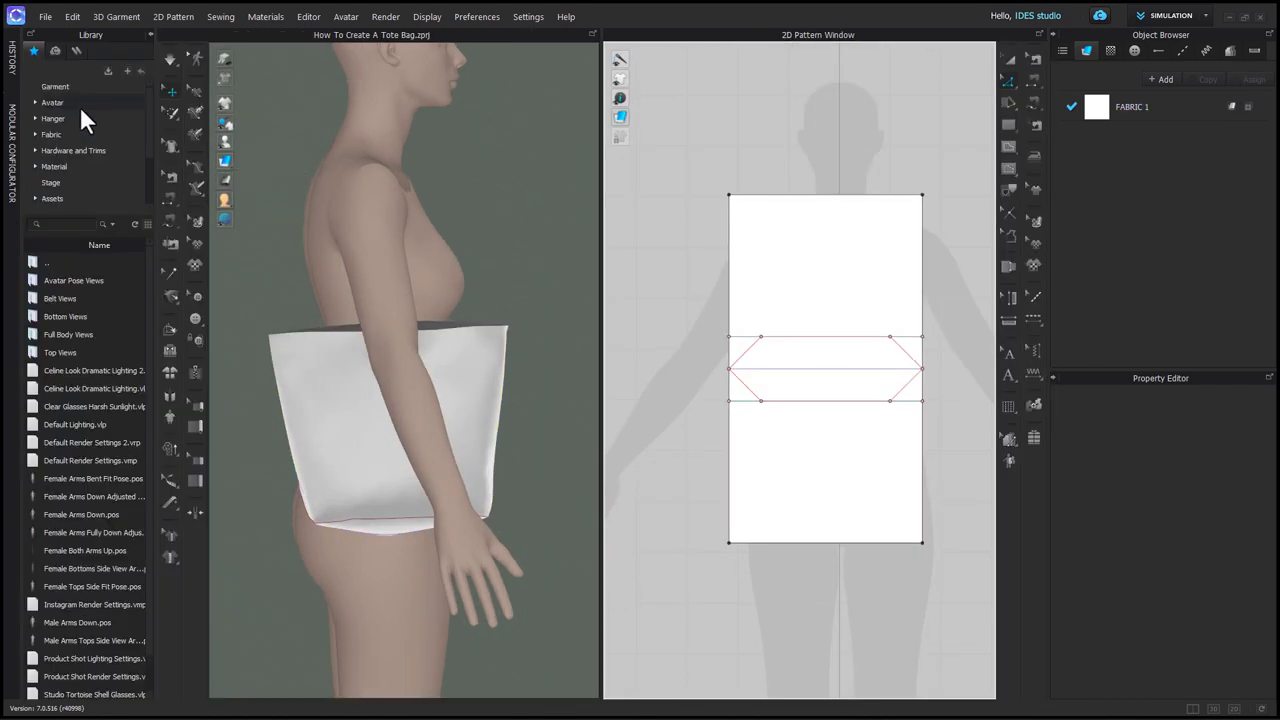
click(62, 133)
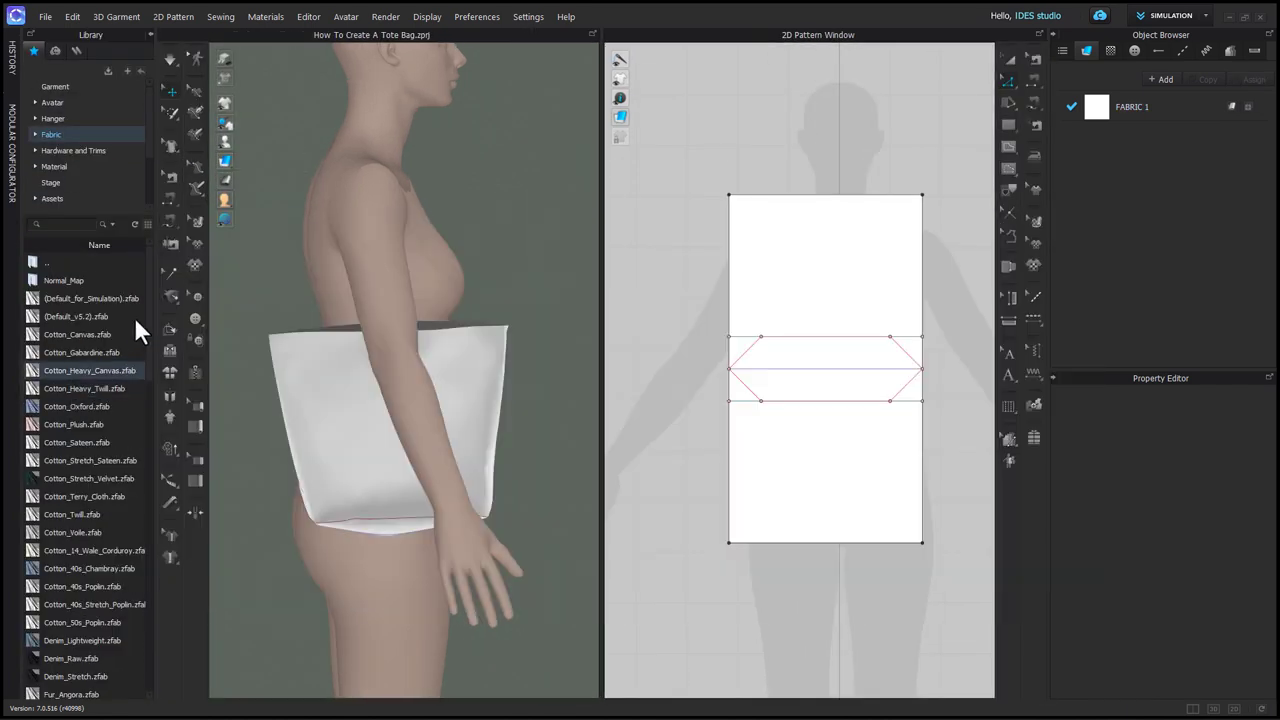
scroll(145, 318, down, 2)
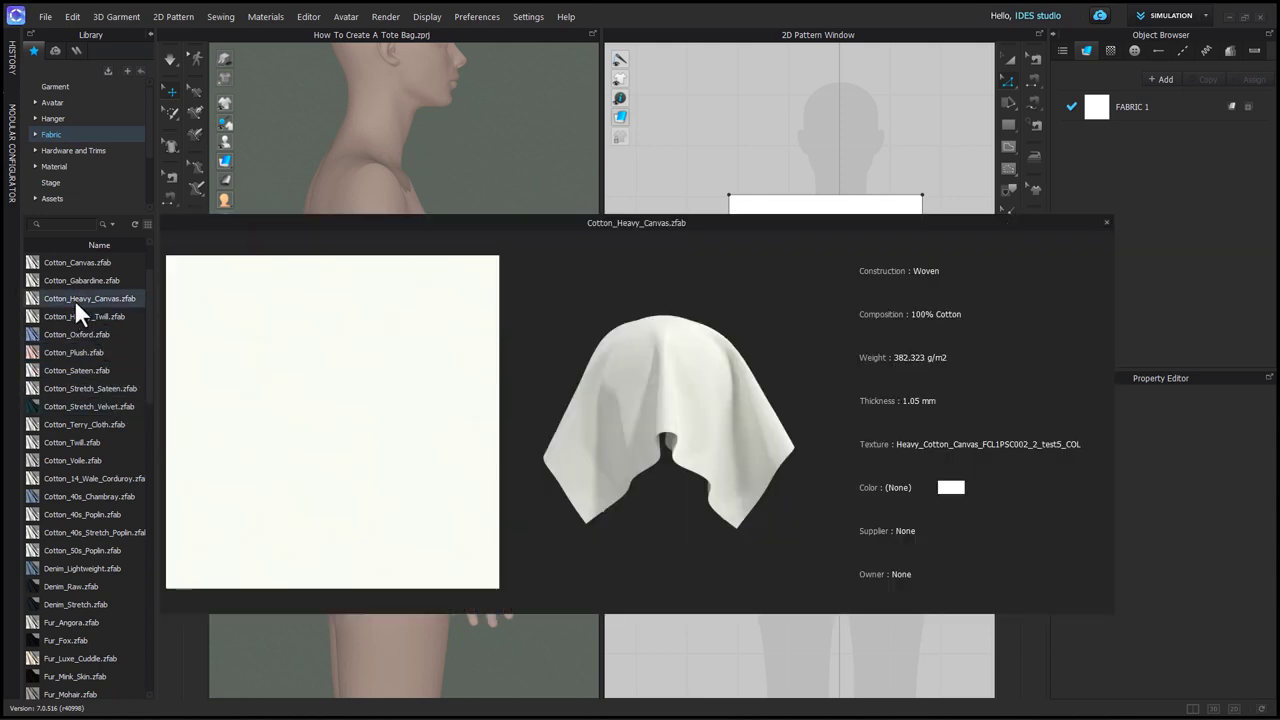
drag(75, 300, 1087, 115)
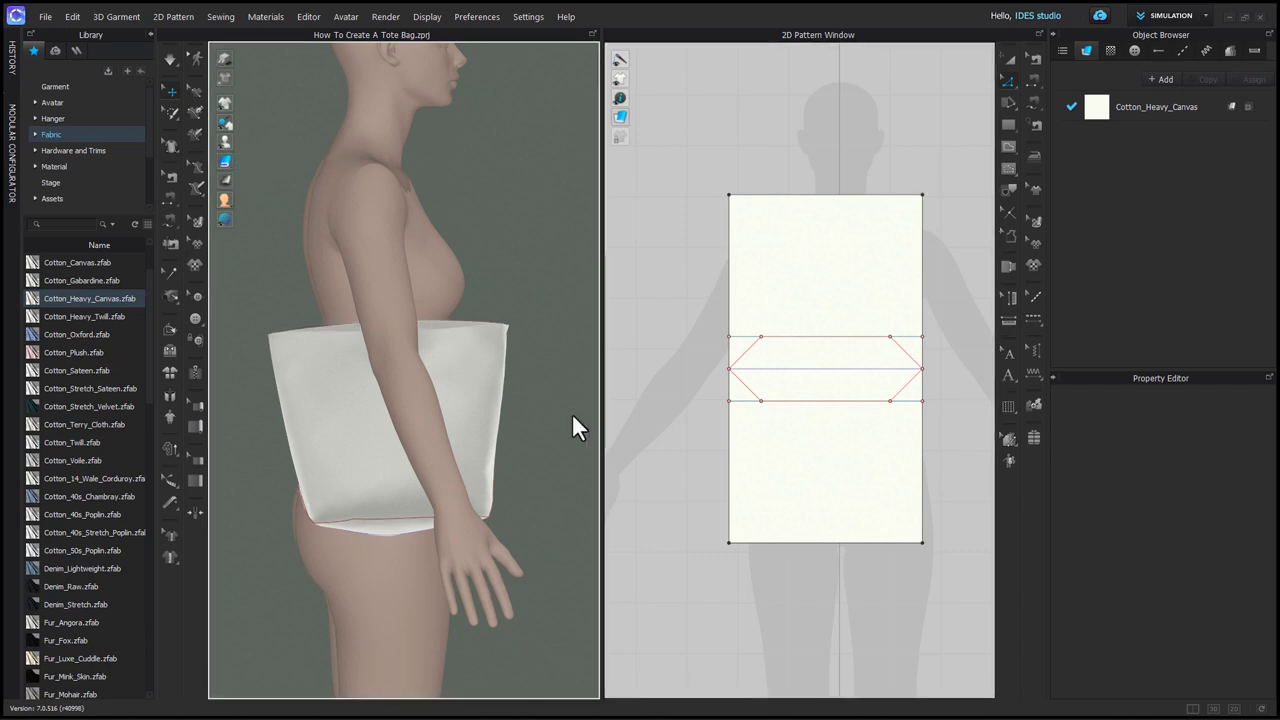
Duplicate the Cotton_Heavy_Canvas fabric and apply the cotton_linen_woven_shorn_brush.sbsar material to the copy
scroll(922, 188, down, 2)
click(1135, 117)
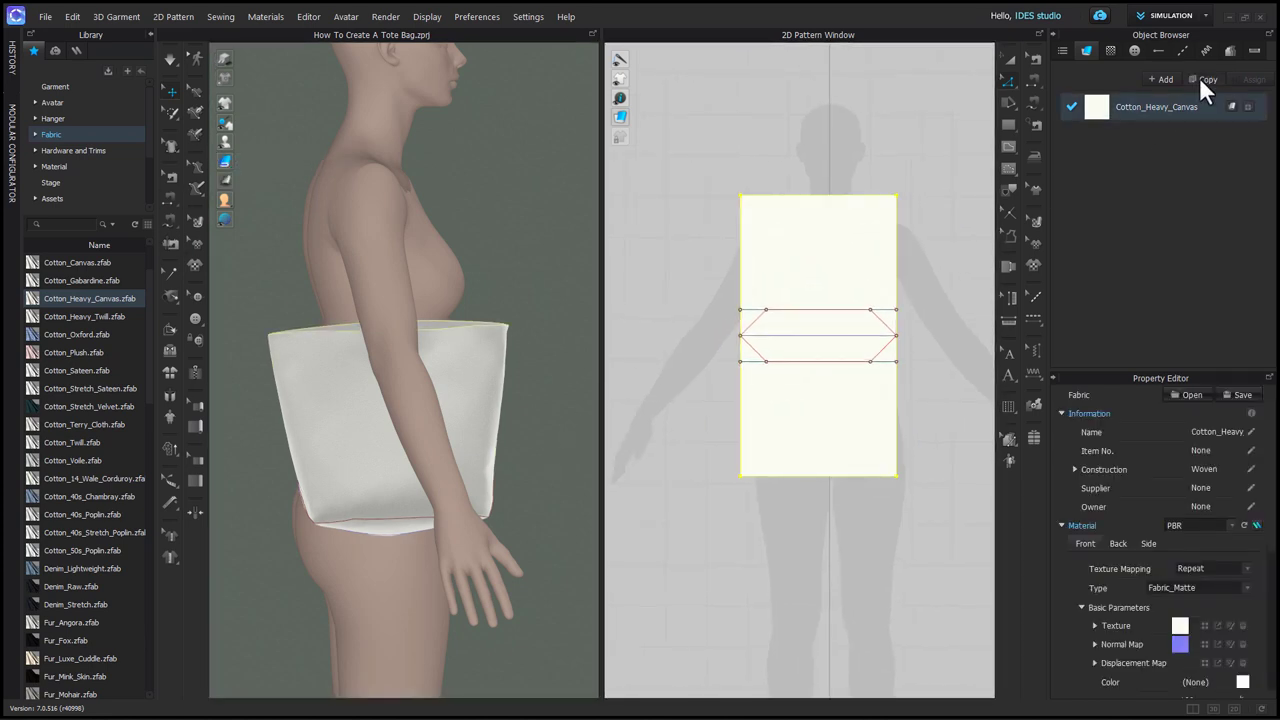
click(1201, 78)
mouse_move(90, 306)
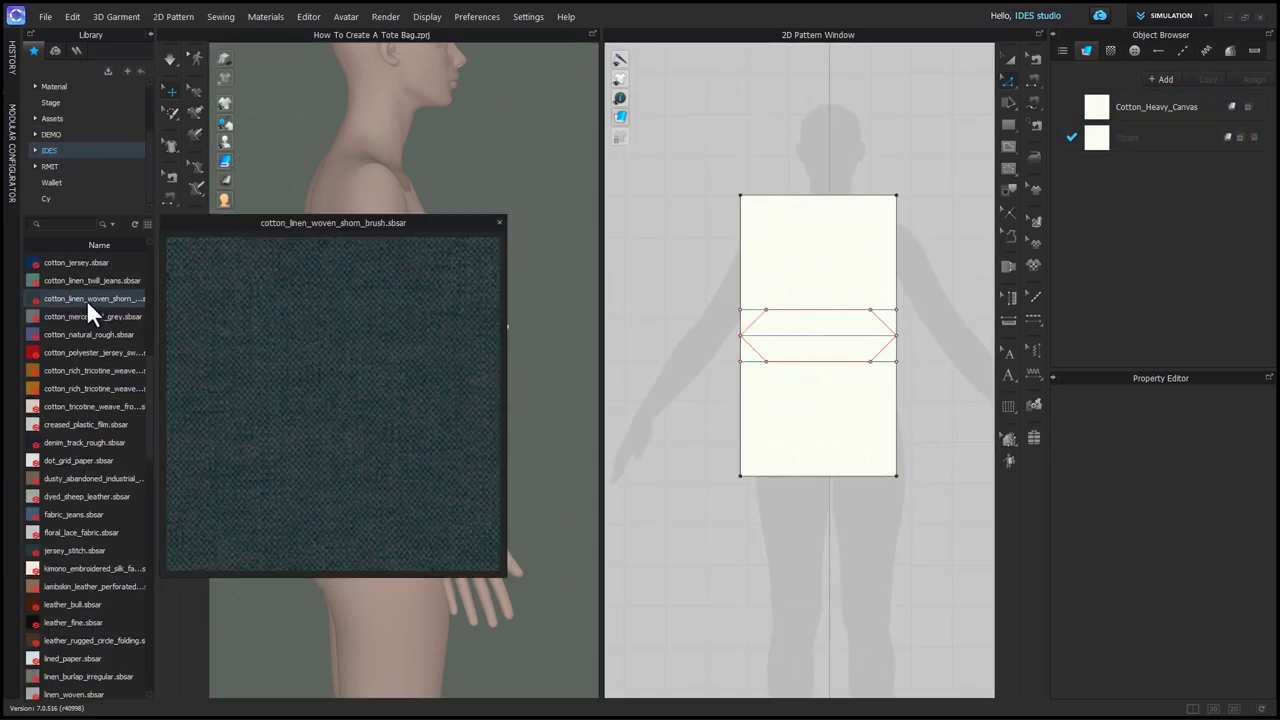
drag(90, 314, 1102, 136)
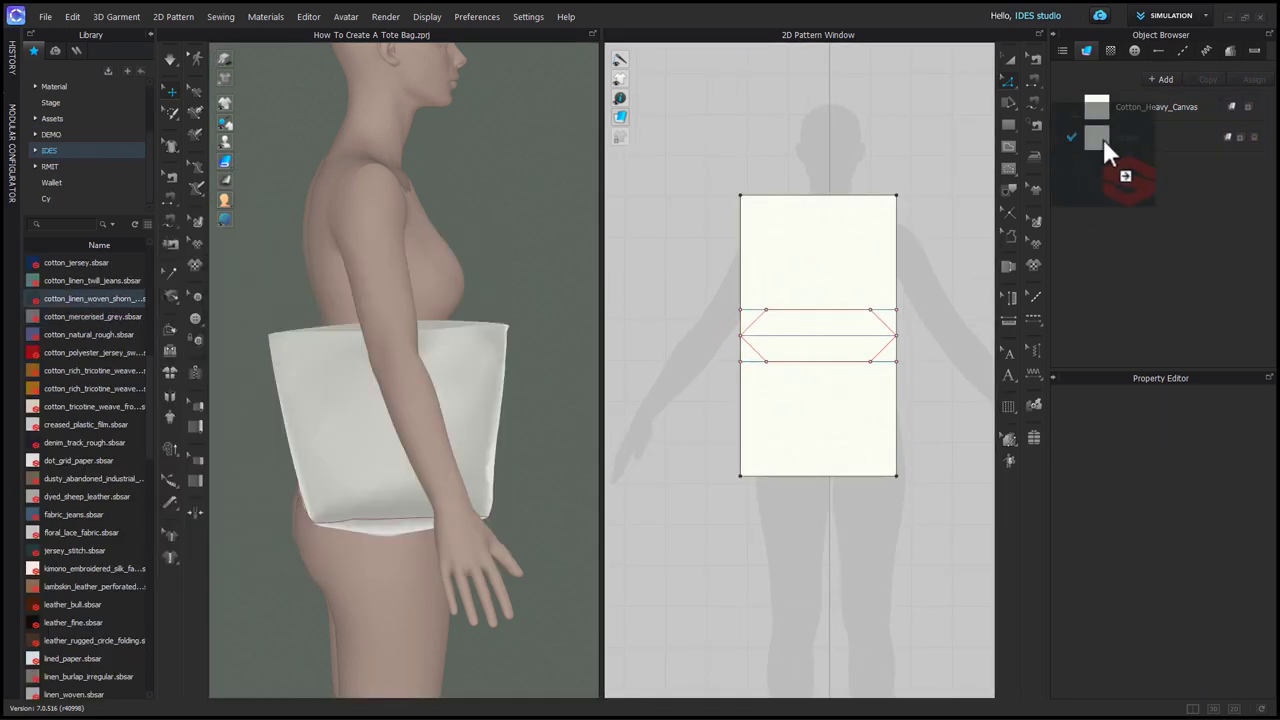
Change the Substance color of the Cotton Fabric Shorn fabric to a light, near-white grey
scroll(1260, 586, down, 5)
click(1241, 648)
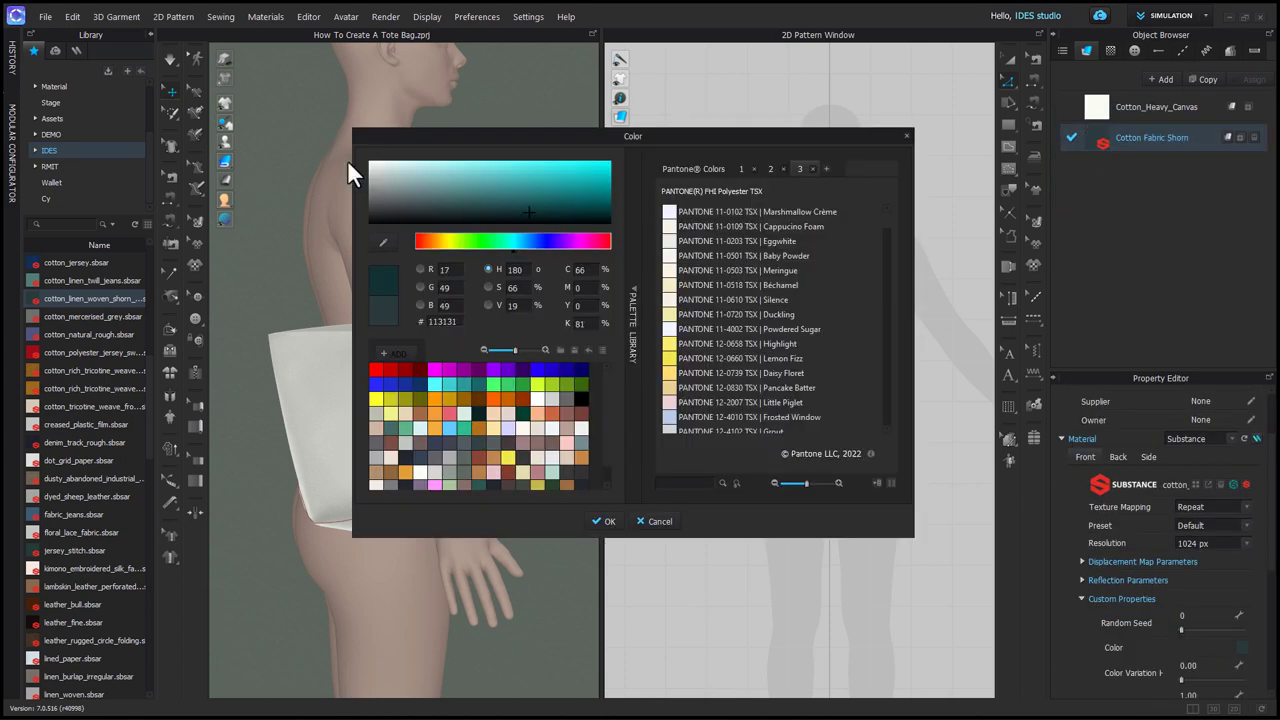
click(385, 180)
click(601, 522)
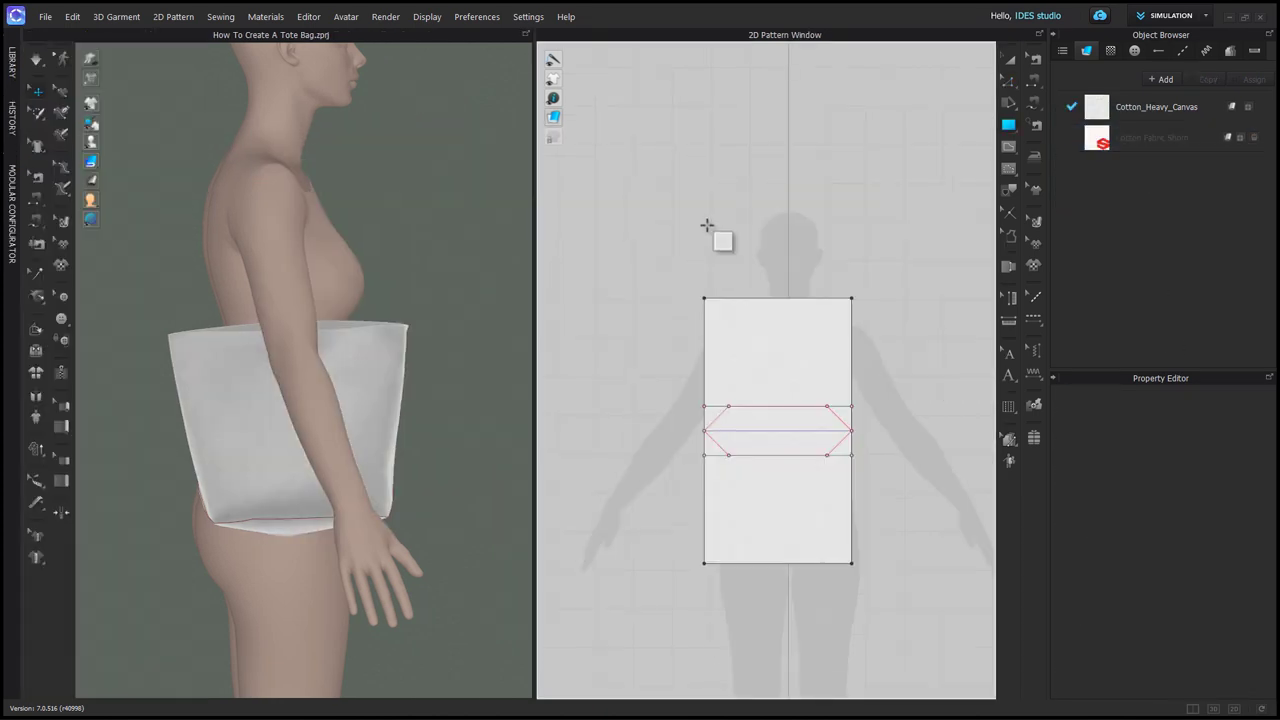
Create a 1 in wide, 19 in high rectangle above the bag pattern and assign Cotton Fabric Shorn to it
click(707, 226)
text(1)
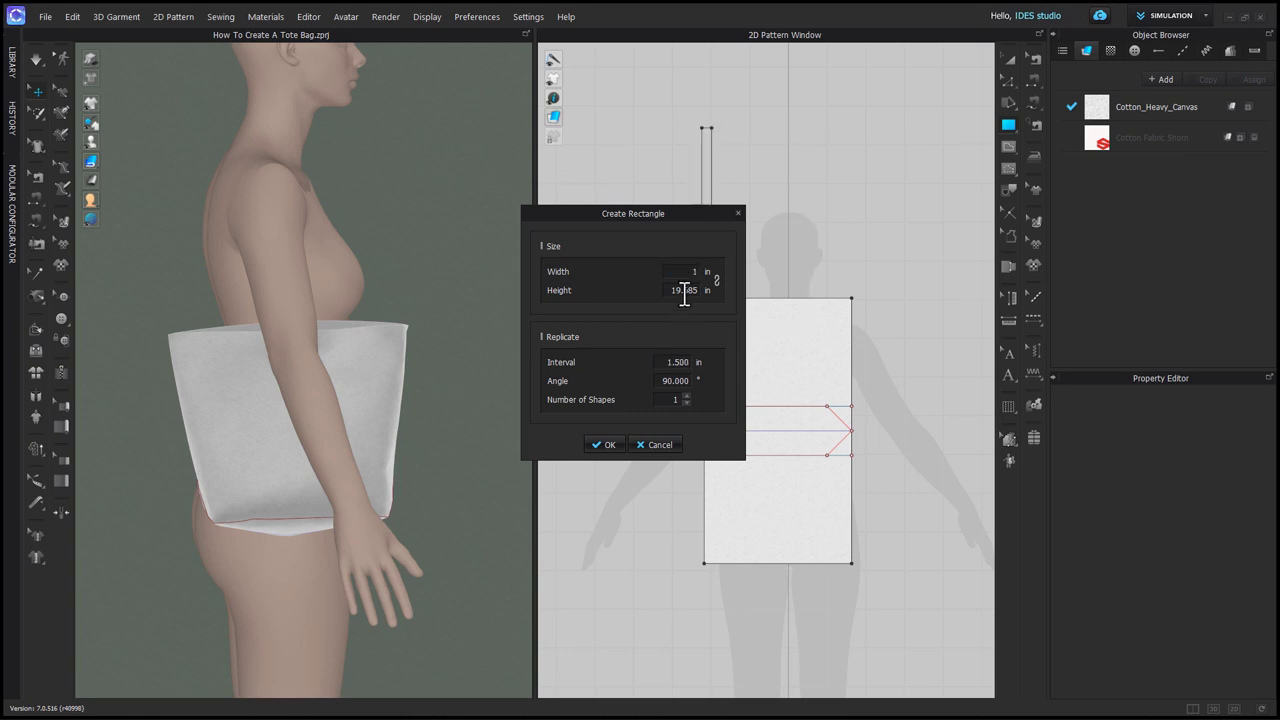
text(19)
click(598, 442)
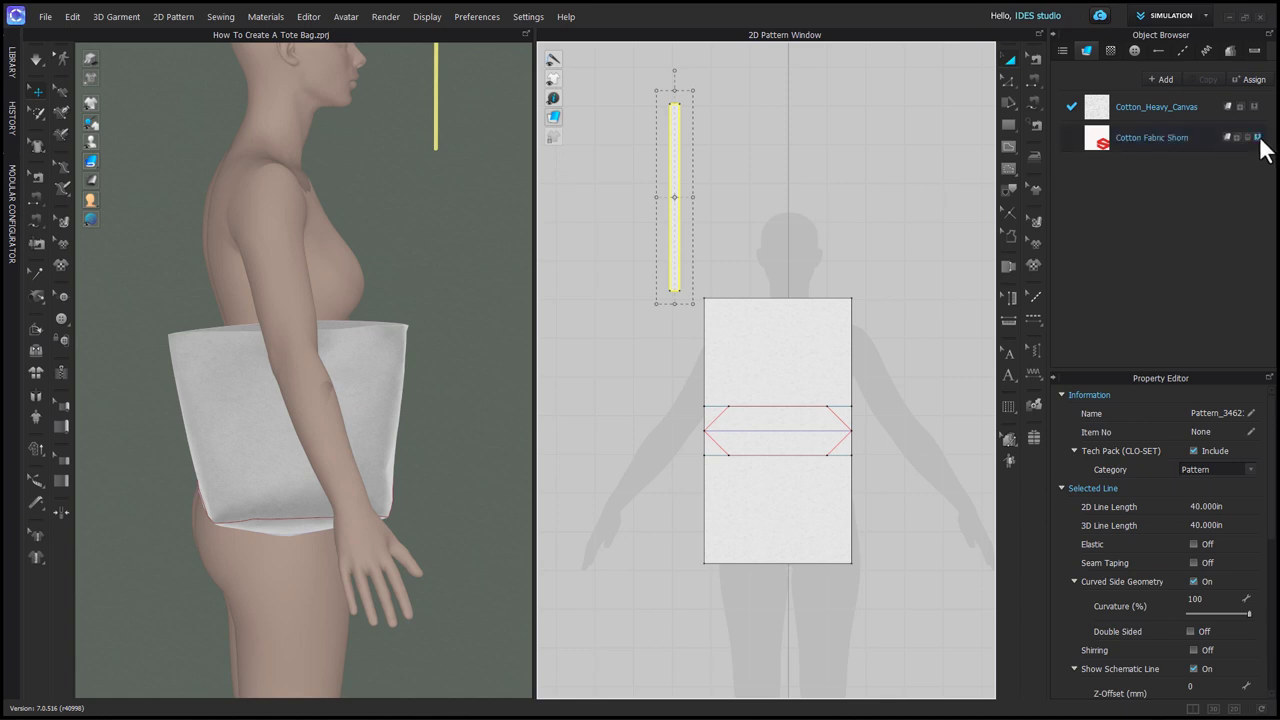
click(1259, 138)
Split the bag pattern's upper edge at its midpoint into two 7.5 in lines
key(z)
click(775, 305)
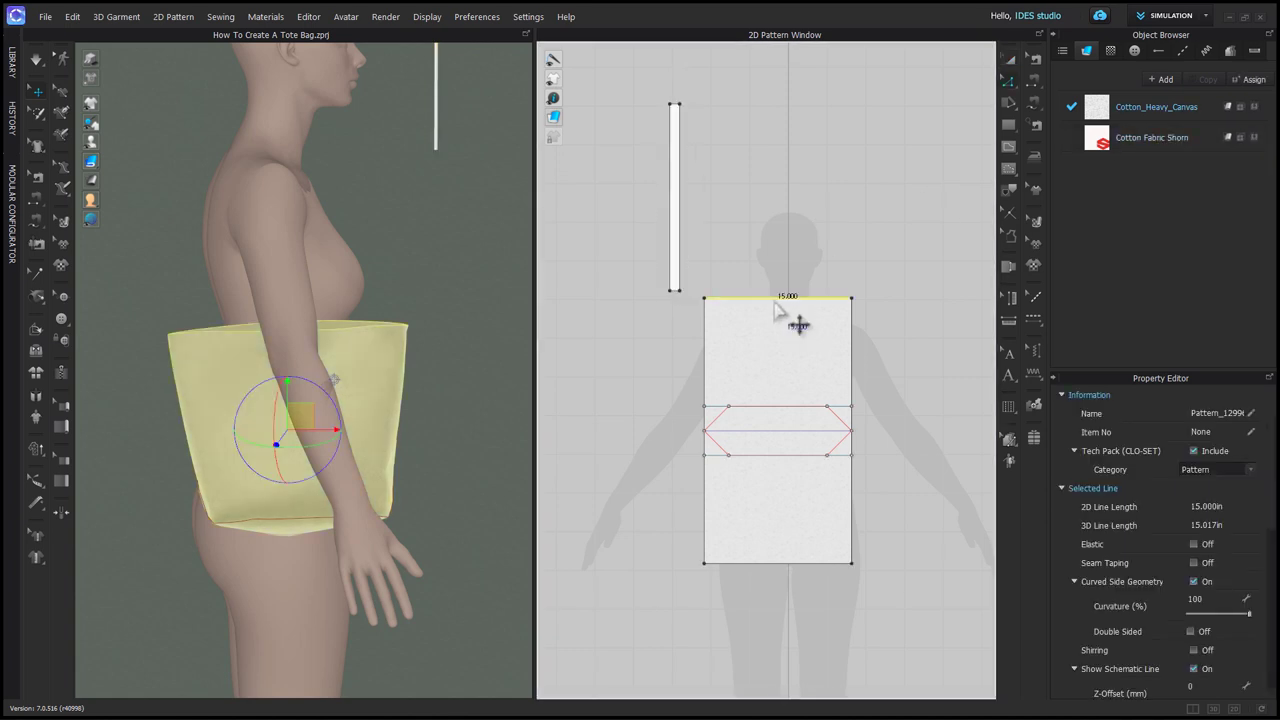
right_click(775, 310)
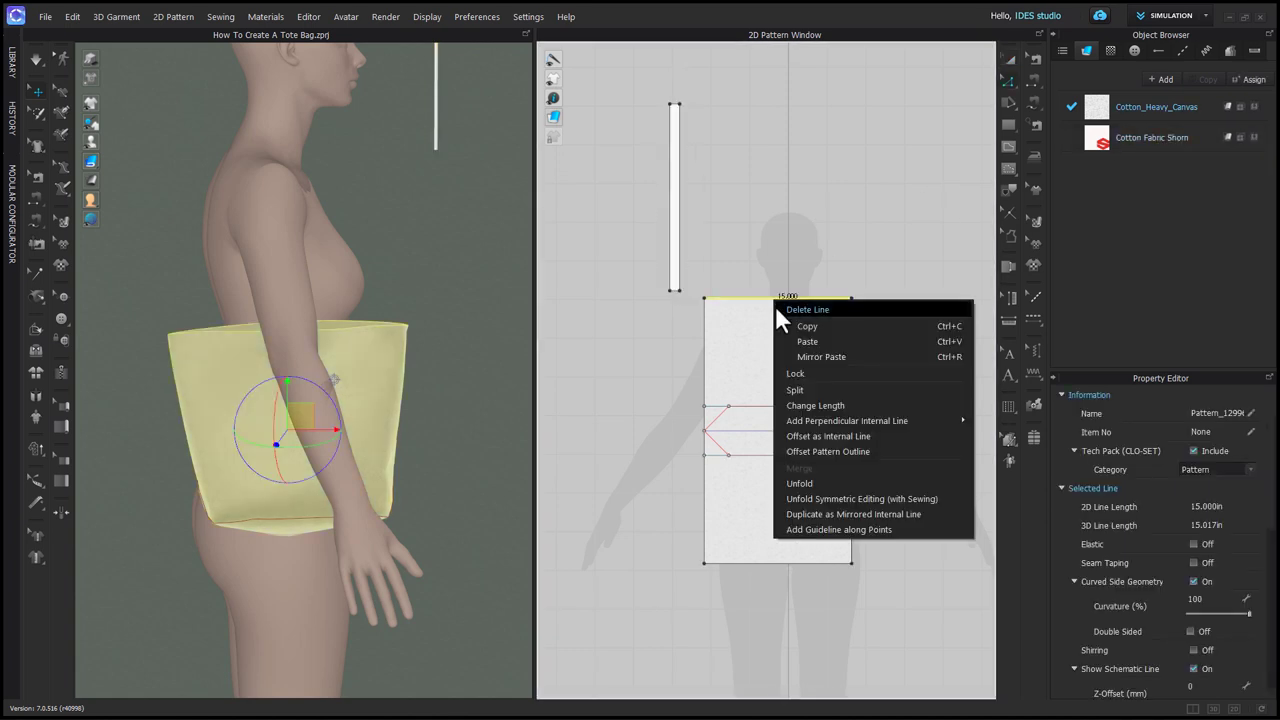
click(793, 389)
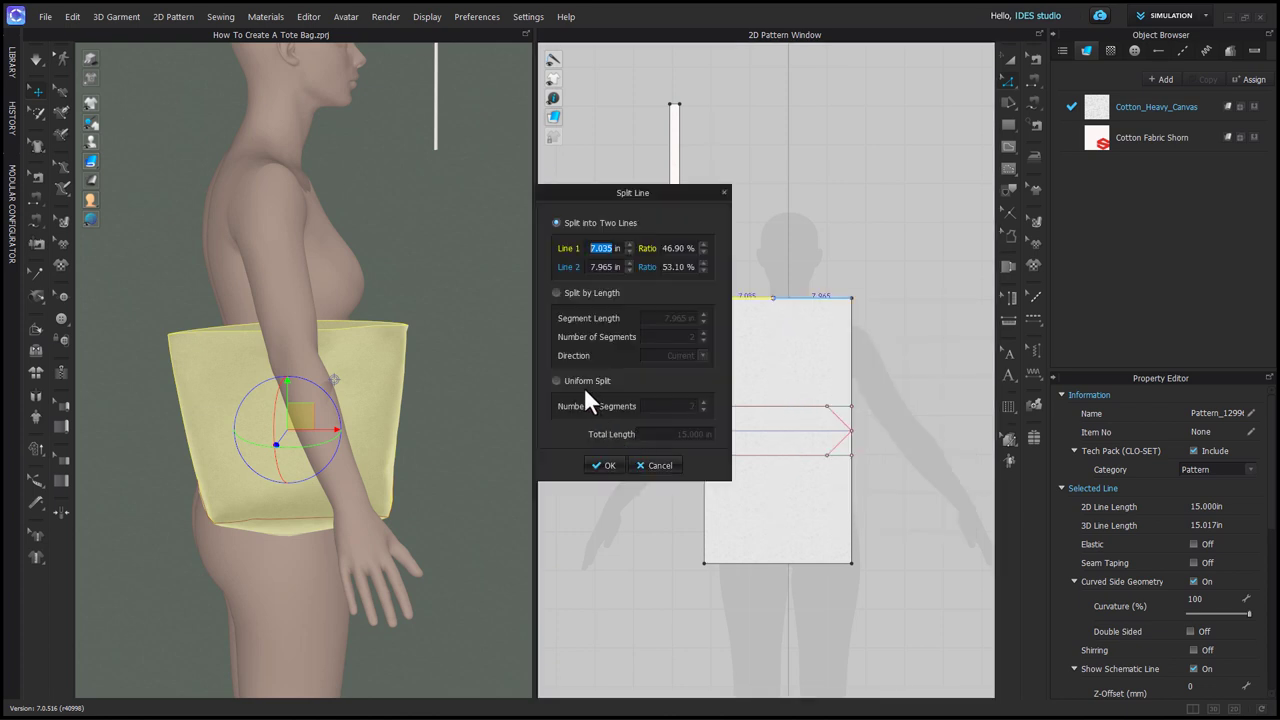
click(600, 466)
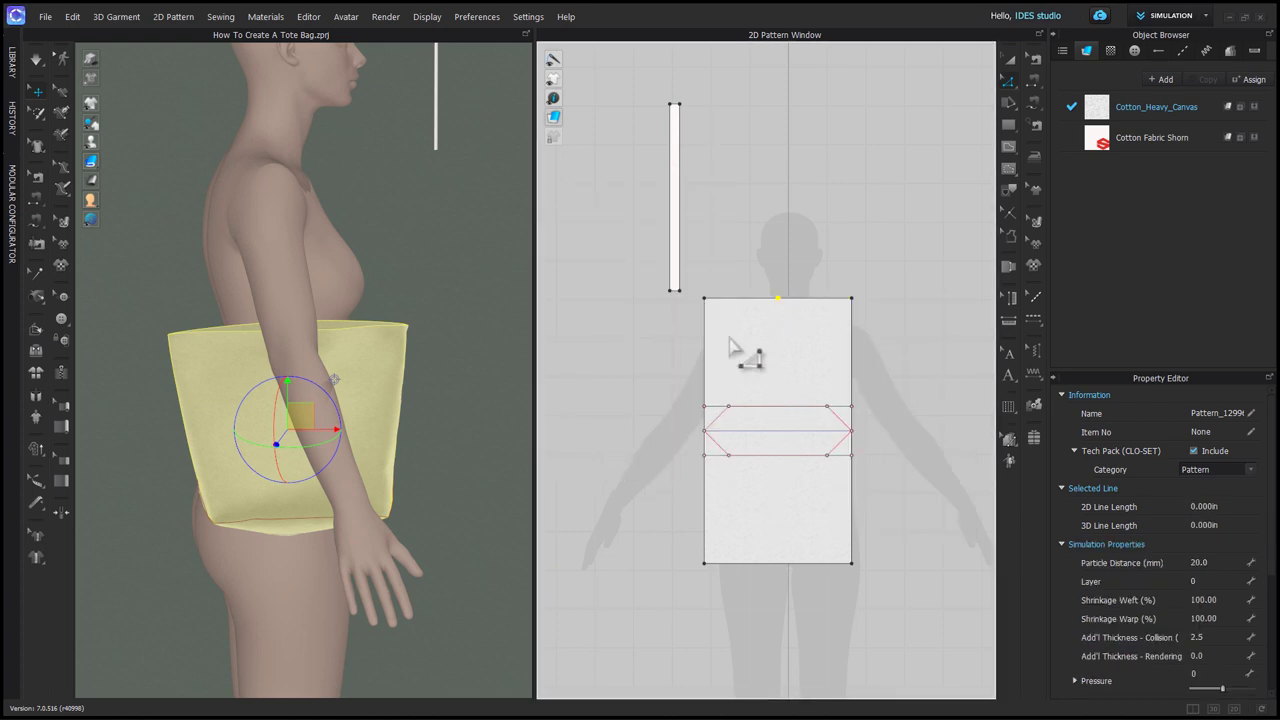
Split both halves of the bag pattern's upper edge at 4 in from the midpoint
right_click(753, 303)
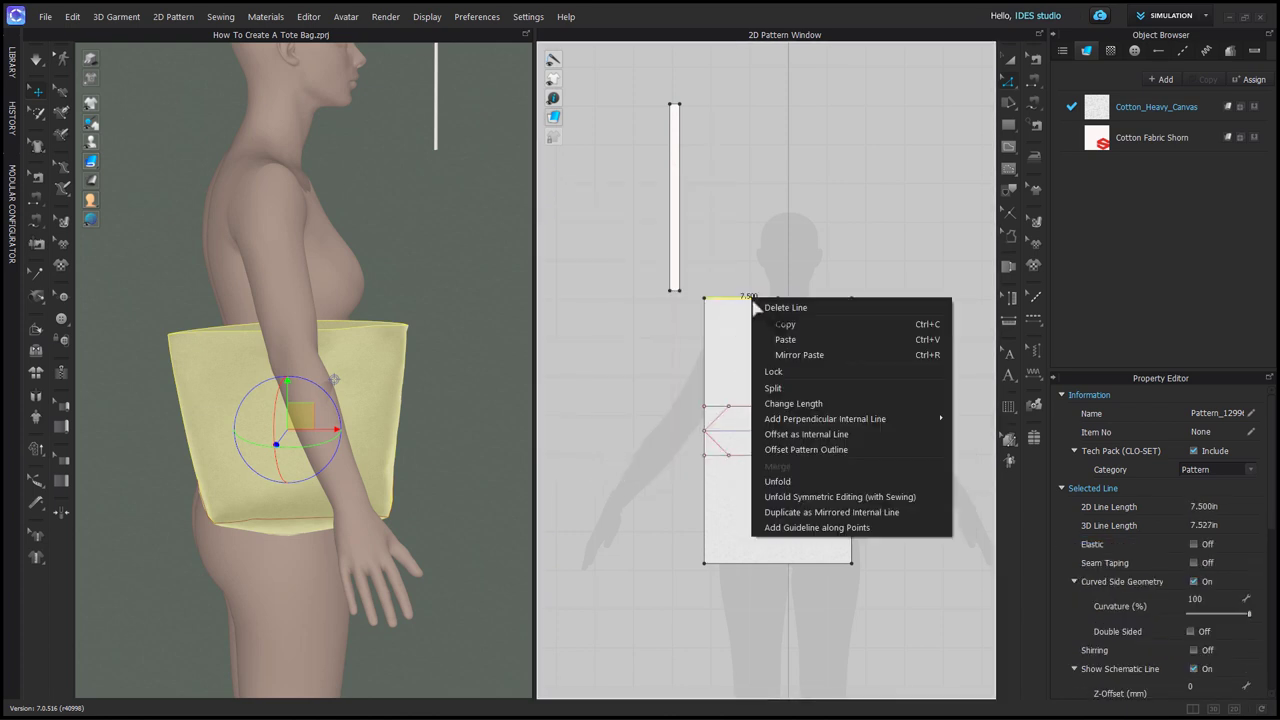
click(791, 389)
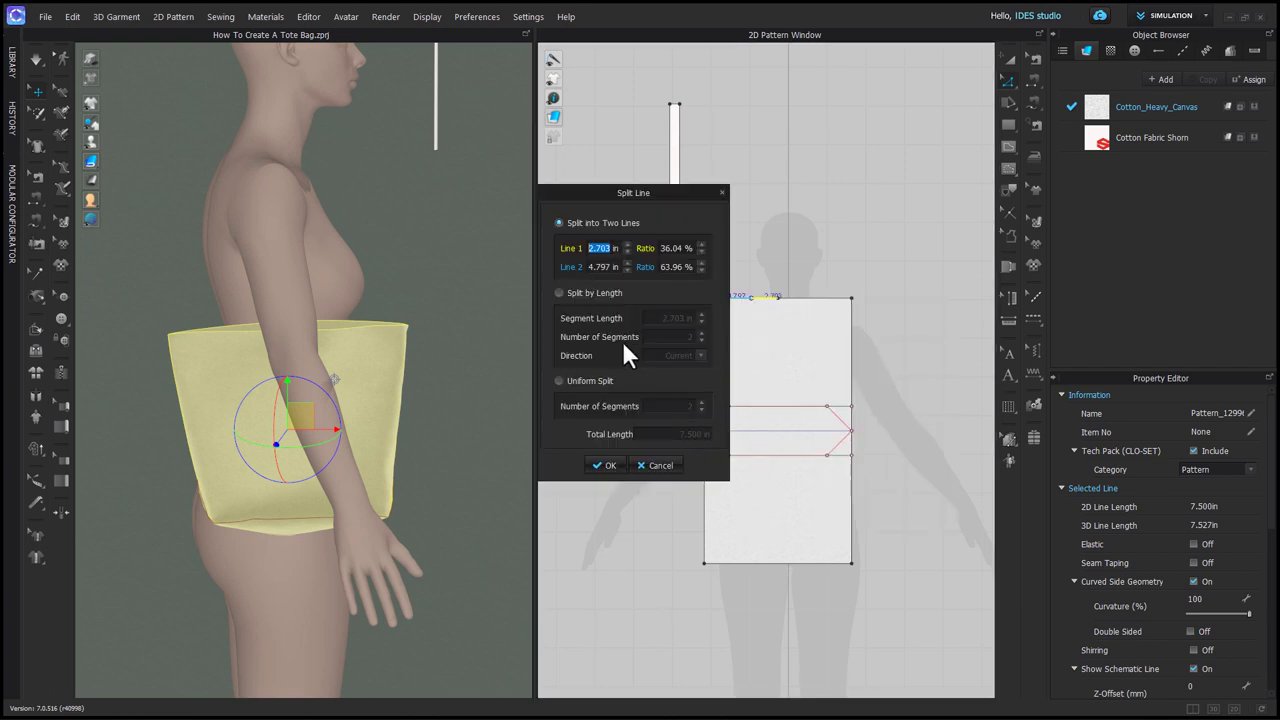
text(4)
click(606, 466)
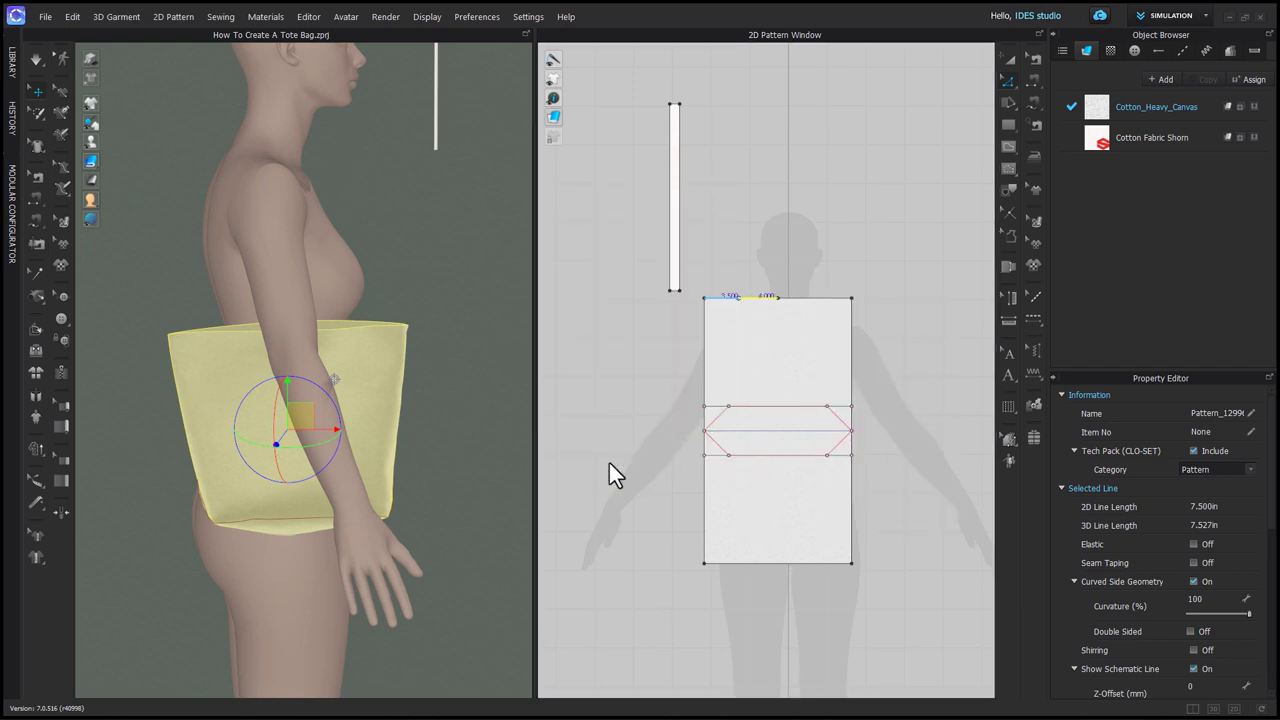
click(815, 299)
right_click(815, 299)
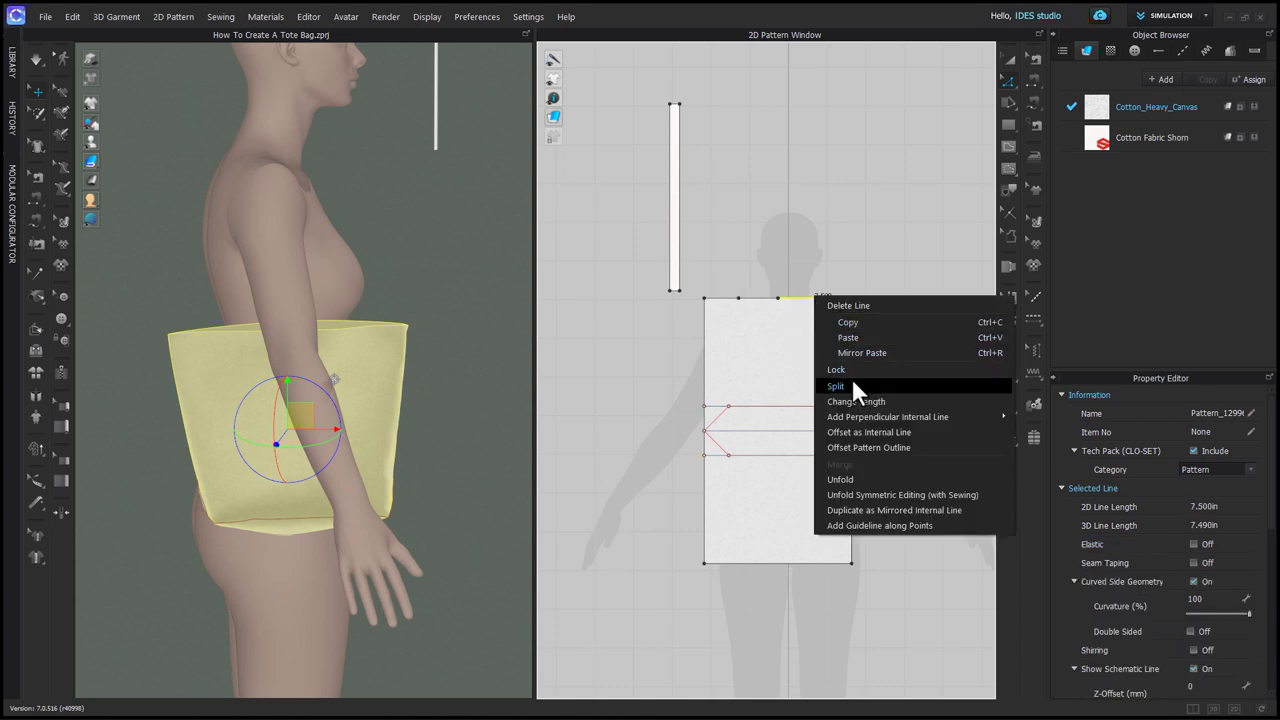
click(852, 380)
text(4)
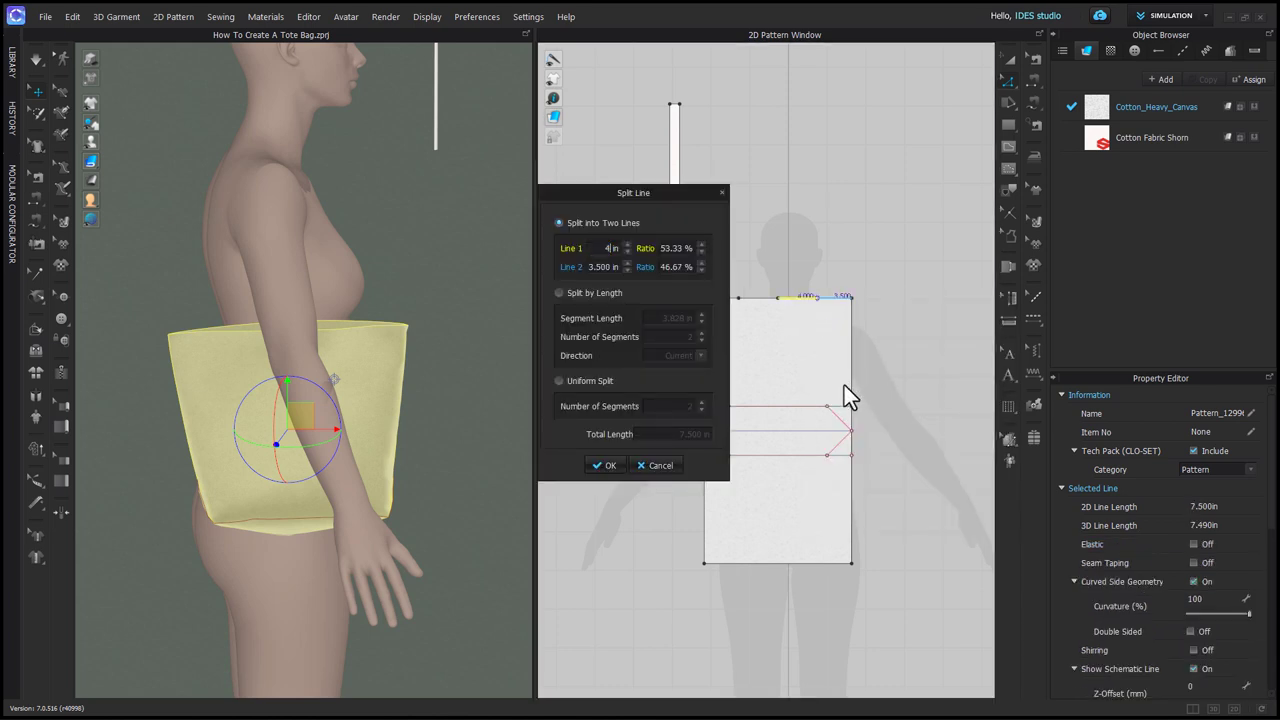
click(604, 466)
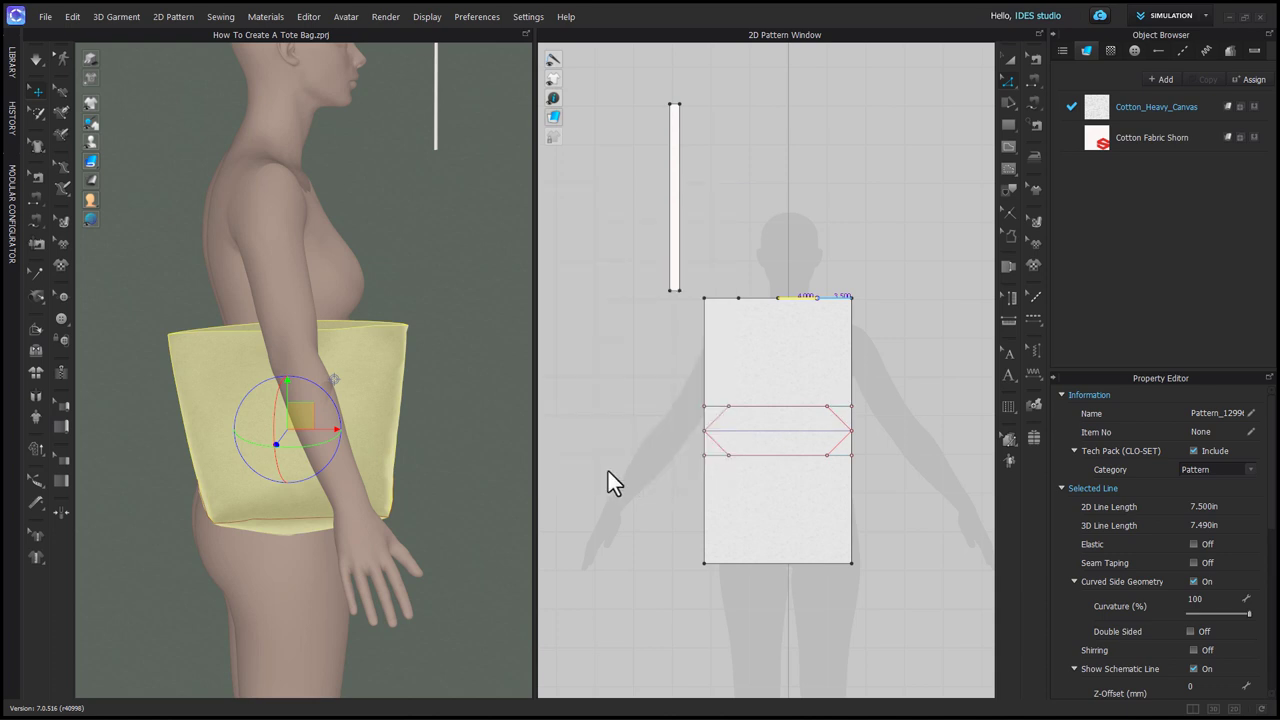
click(662, 410)
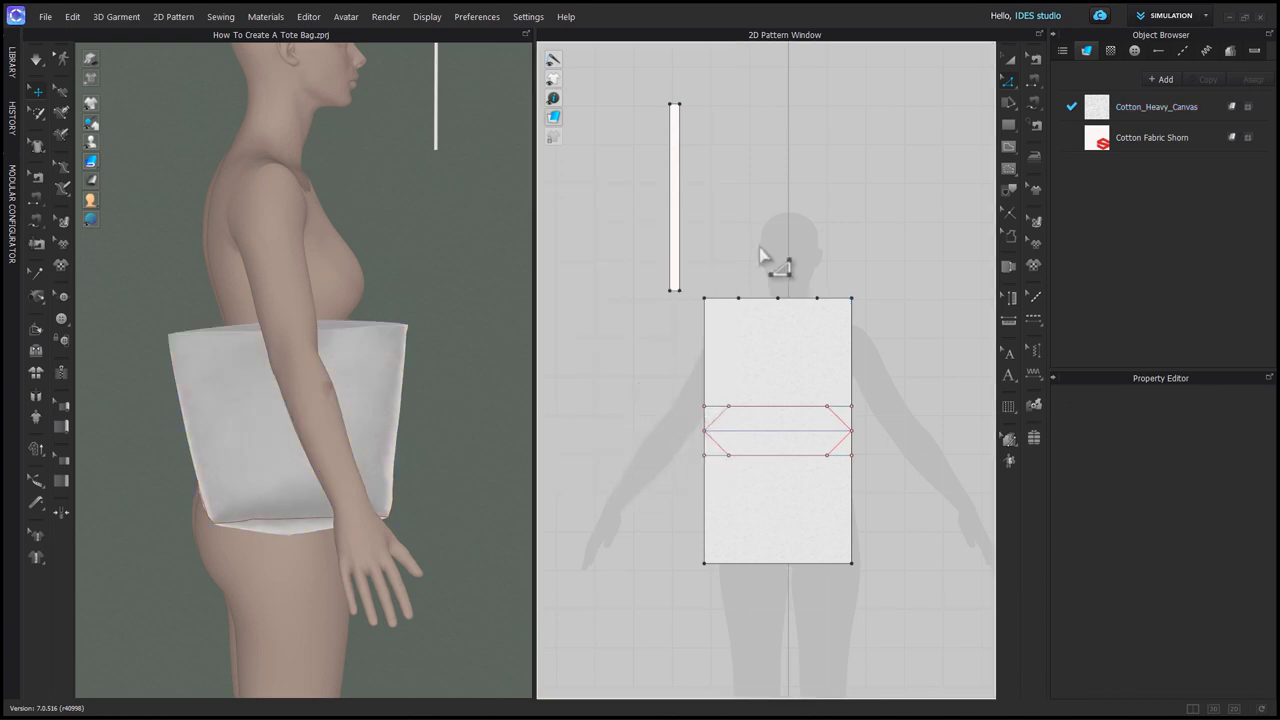
Move the strap rectangle so it stands just above the left 4 in split point of the bag pattern's upper edge
scroll(760, 251, up, 2)
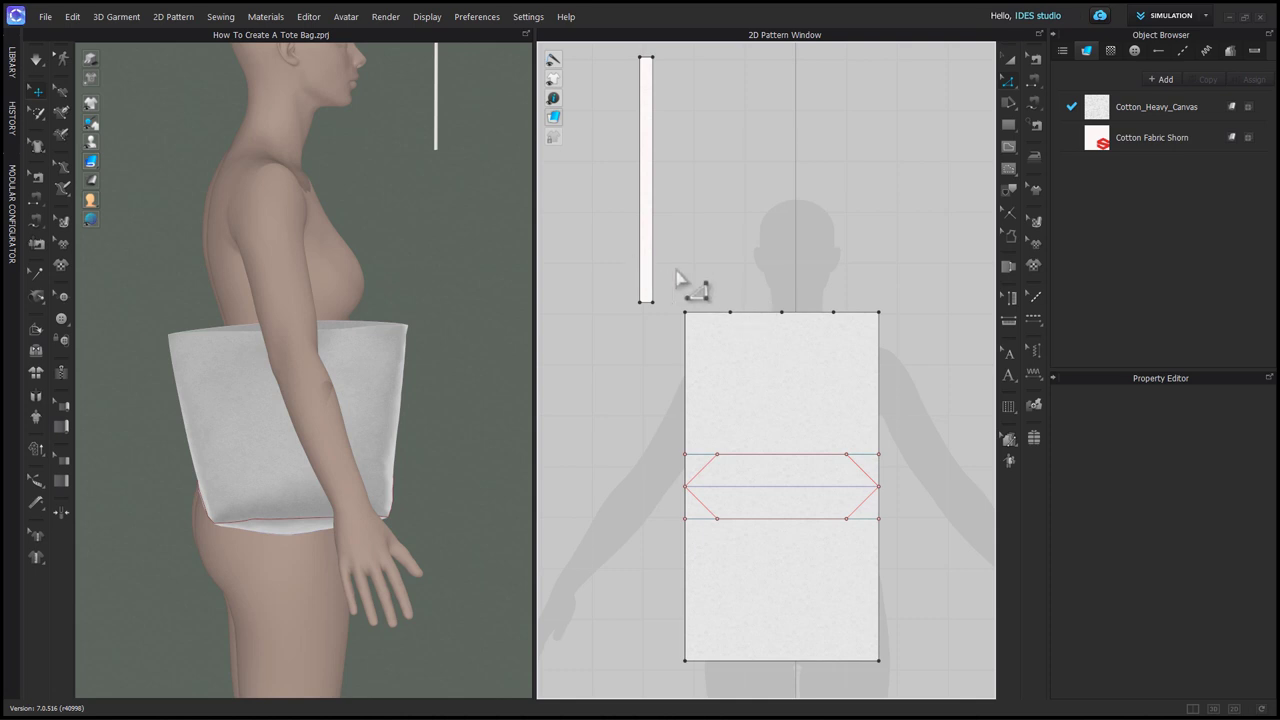
drag(656, 264, 729, 266)
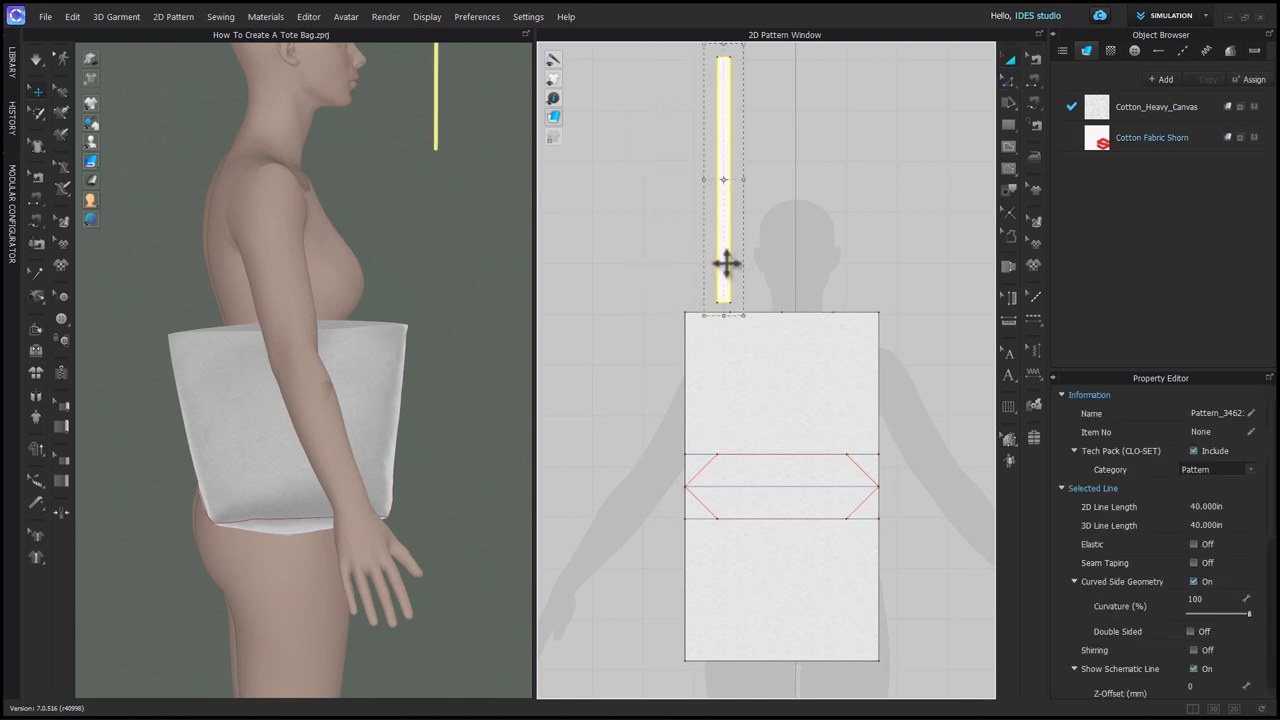
click(786, 223)
scroll(788, 232, down, 1)
click(734, 256)
scroll(834, 294, down, 1)
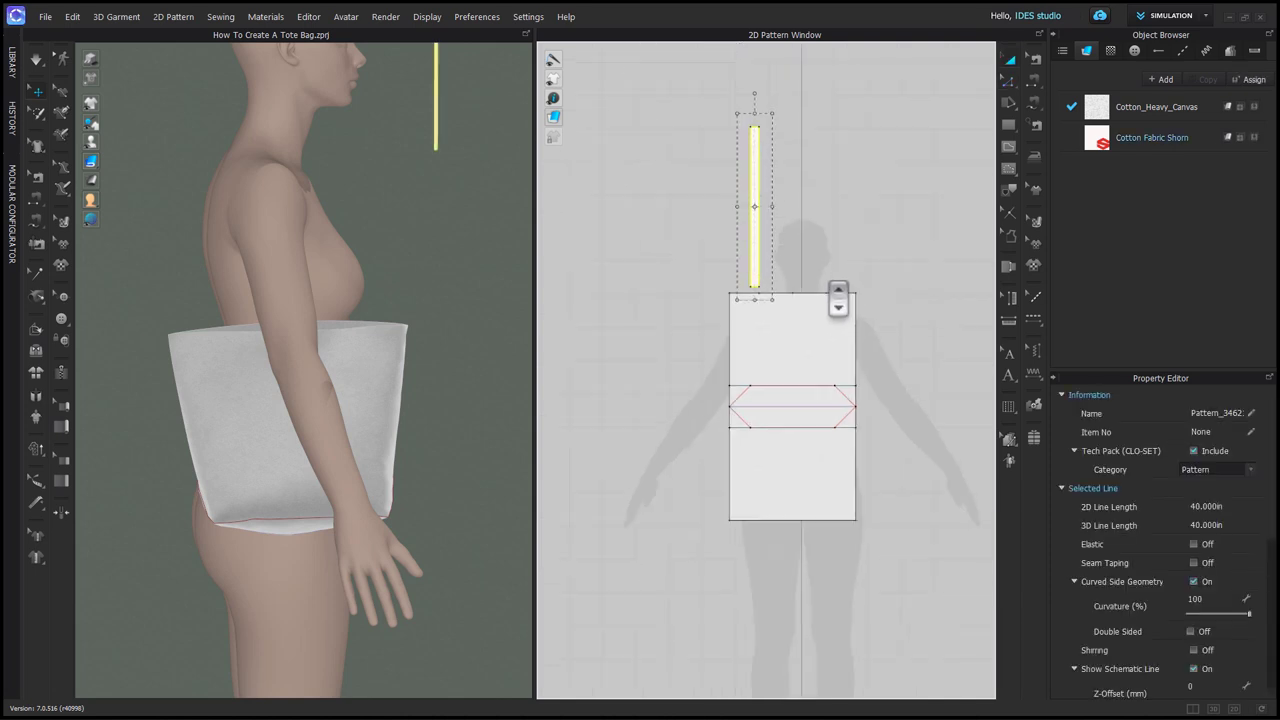
Duplicate the strap and place the copy just below the bag pattern's lower edge, in line with the original
middle_drag(834, 294, 790, 243)
key(super+c)
key(super+v)
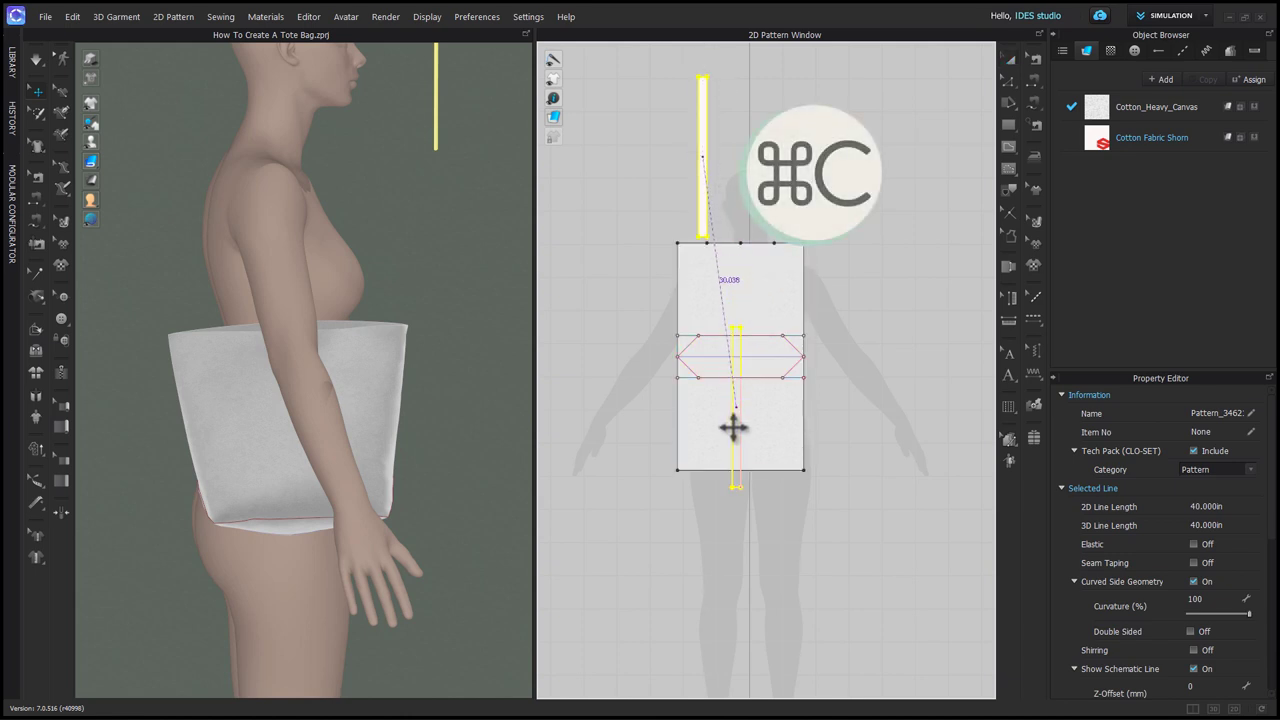
click(715, 570)
click(757, 541)
Split the bag pattern's lower edge uniformly at its midpoint into two 7.5 in lines
scroll(740, 502, up, 2)
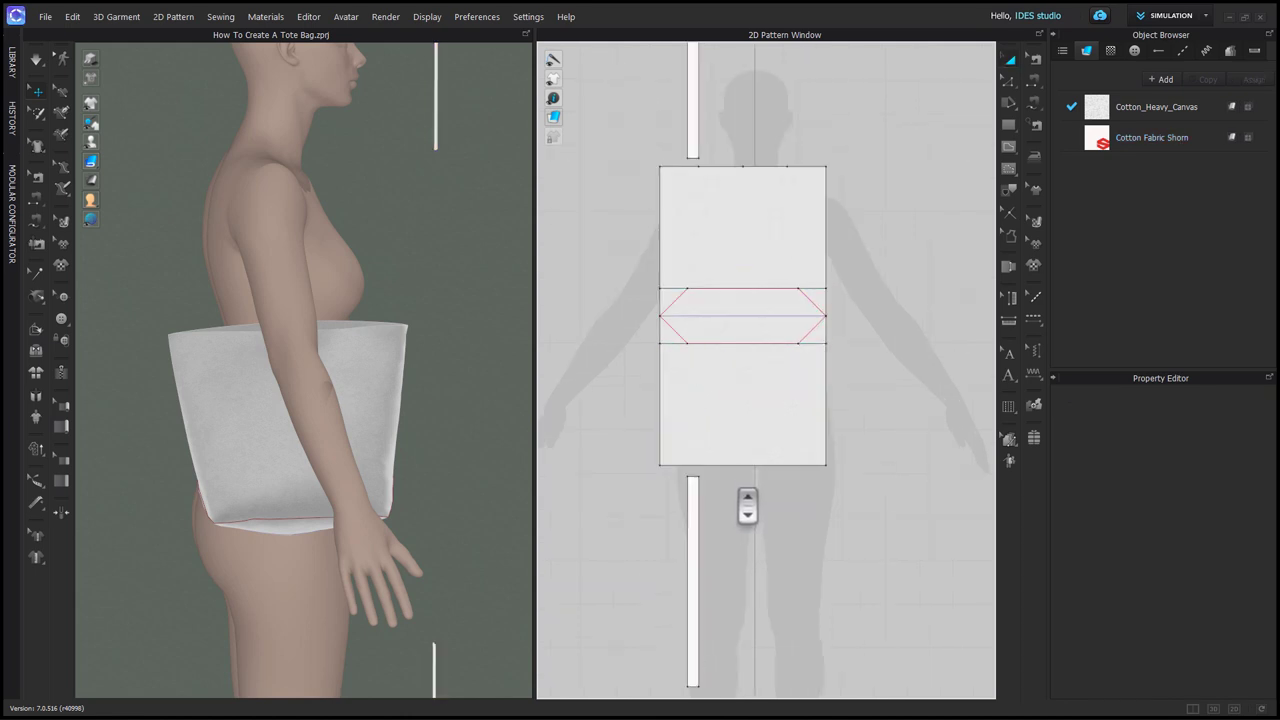
right_click(742, 465)
click(762, 555)
click(586, 378)
click(603, 466)
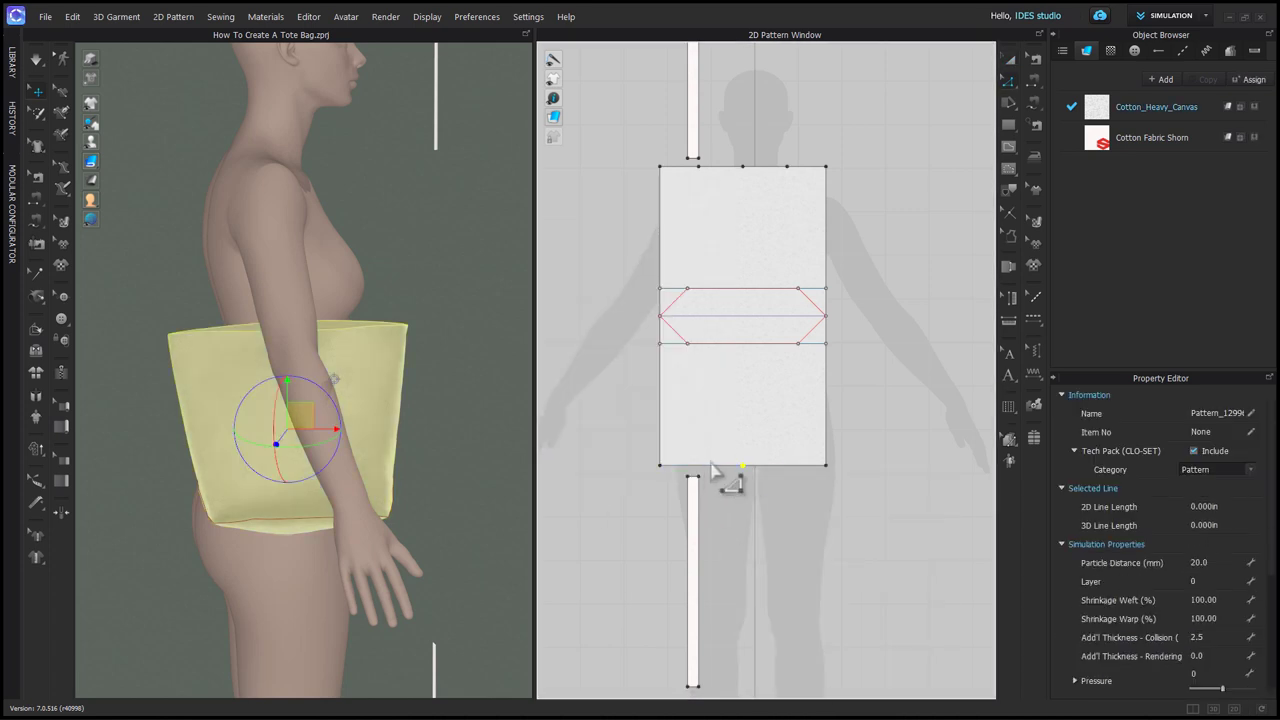
Split both halves of the bag pattern's lower edge at 4 in from the midpoint
right_click(709, 465)
click(763, 304)
text(4)
key(Return)
right_click(785, 465)
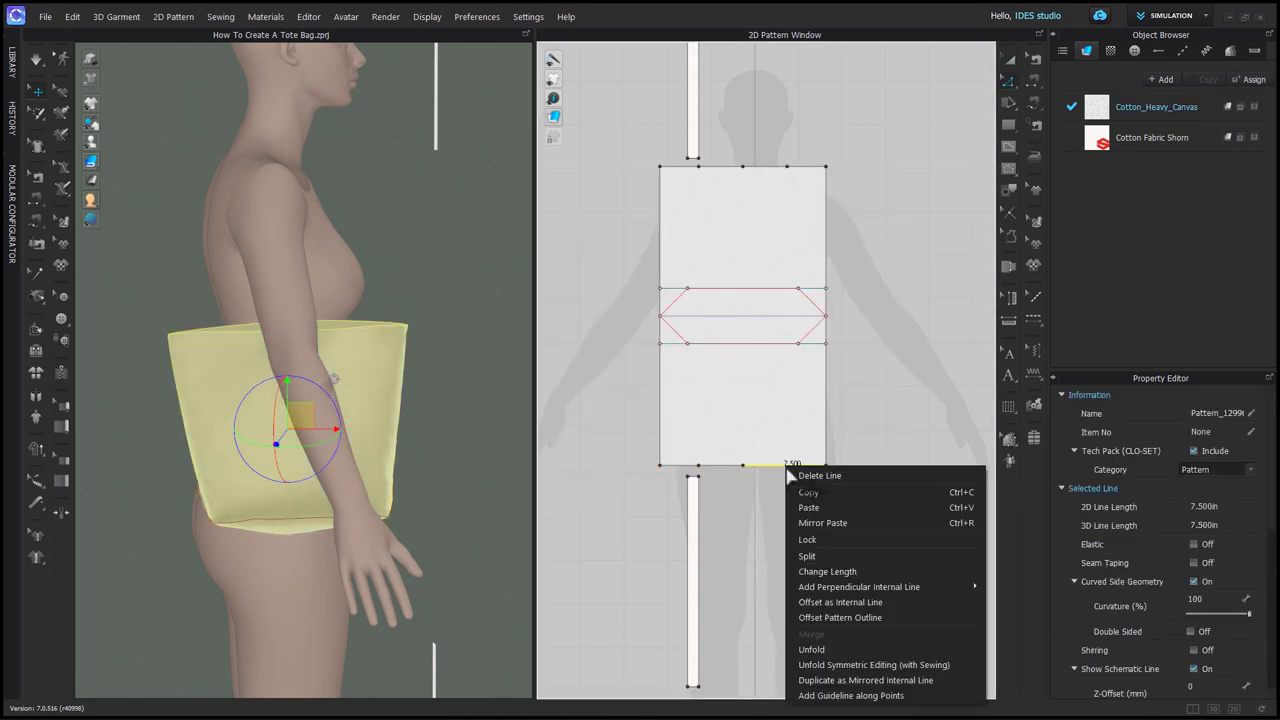
click(806, 556)
key(Tab)
text(4)
key(Return)
Free-sew both ends of the lower strap to 1 in segments just outside the two 4 in split points on the bag's lower edge
key(m)
scroll(703, 438, down, 2)
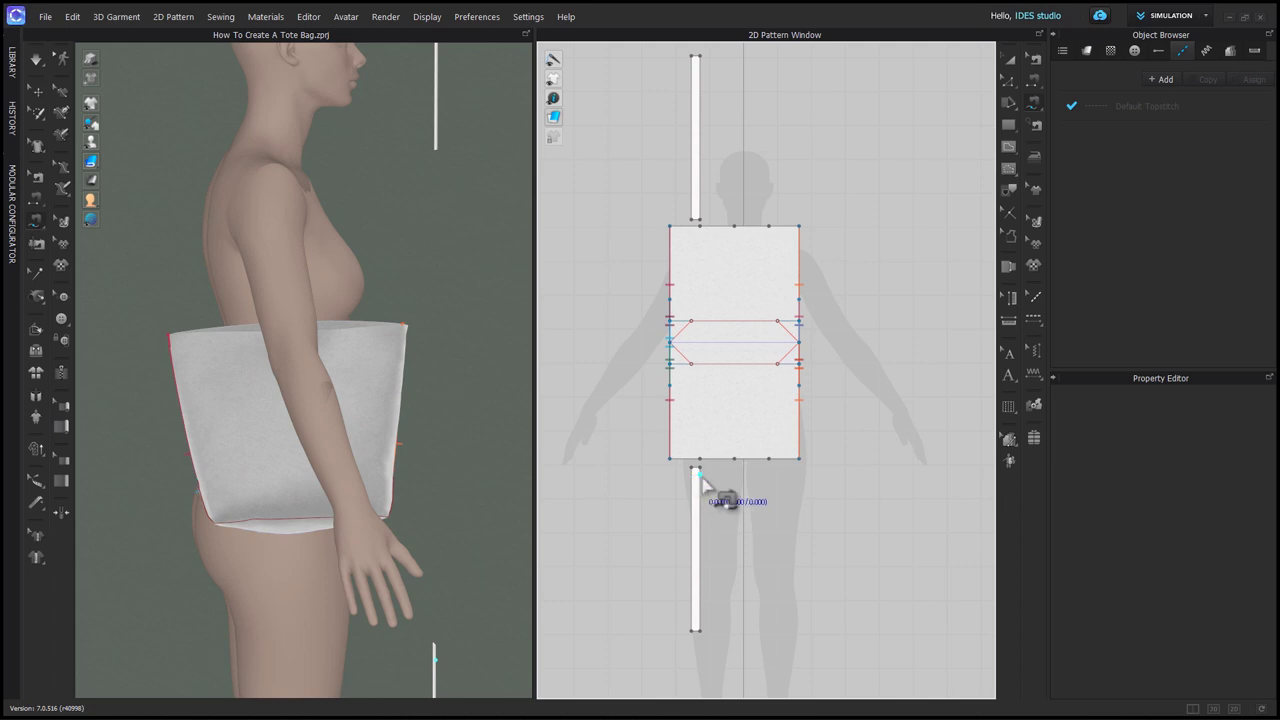
scroll(703, 484, up, 2)
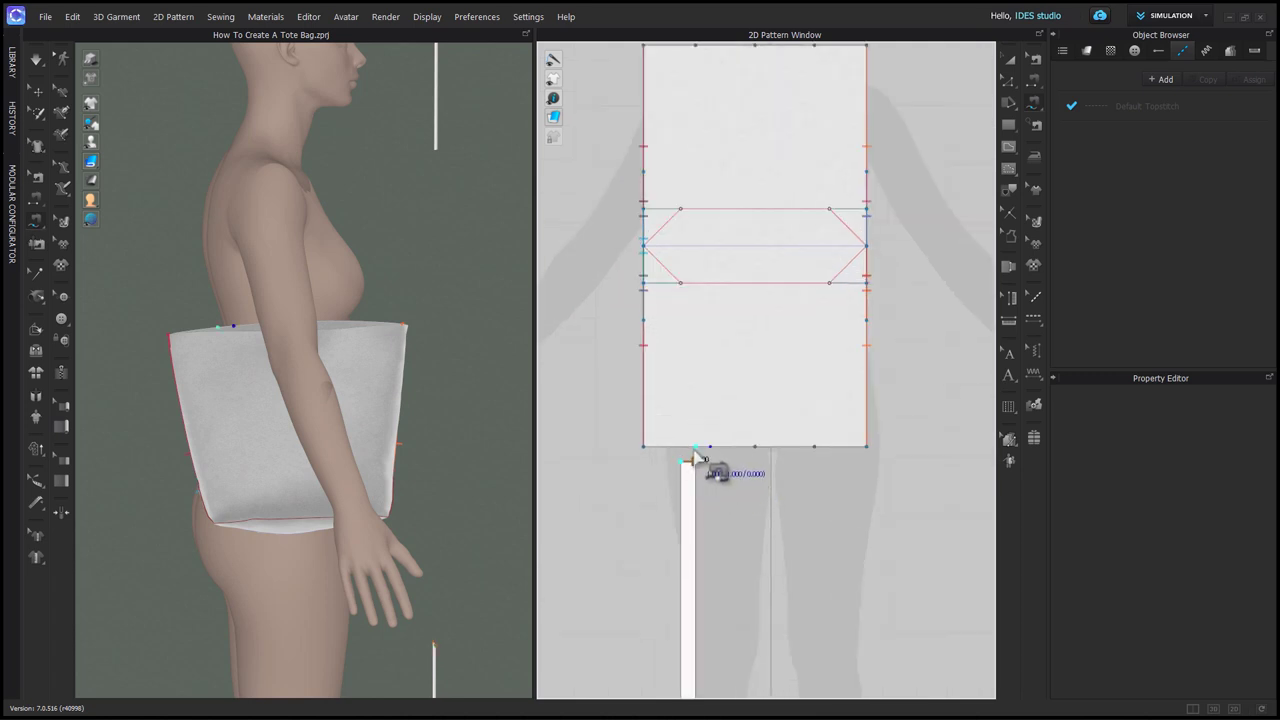
scroll(688, 455, up, 4)
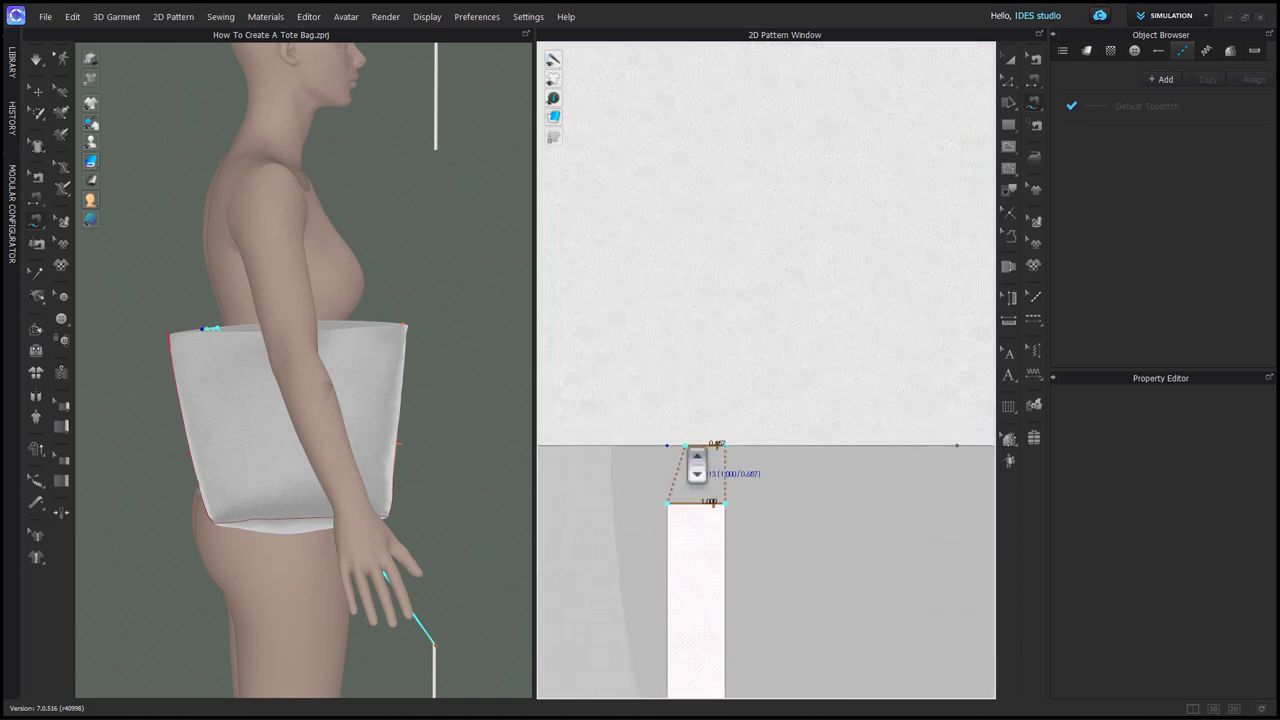
click(672, 455)
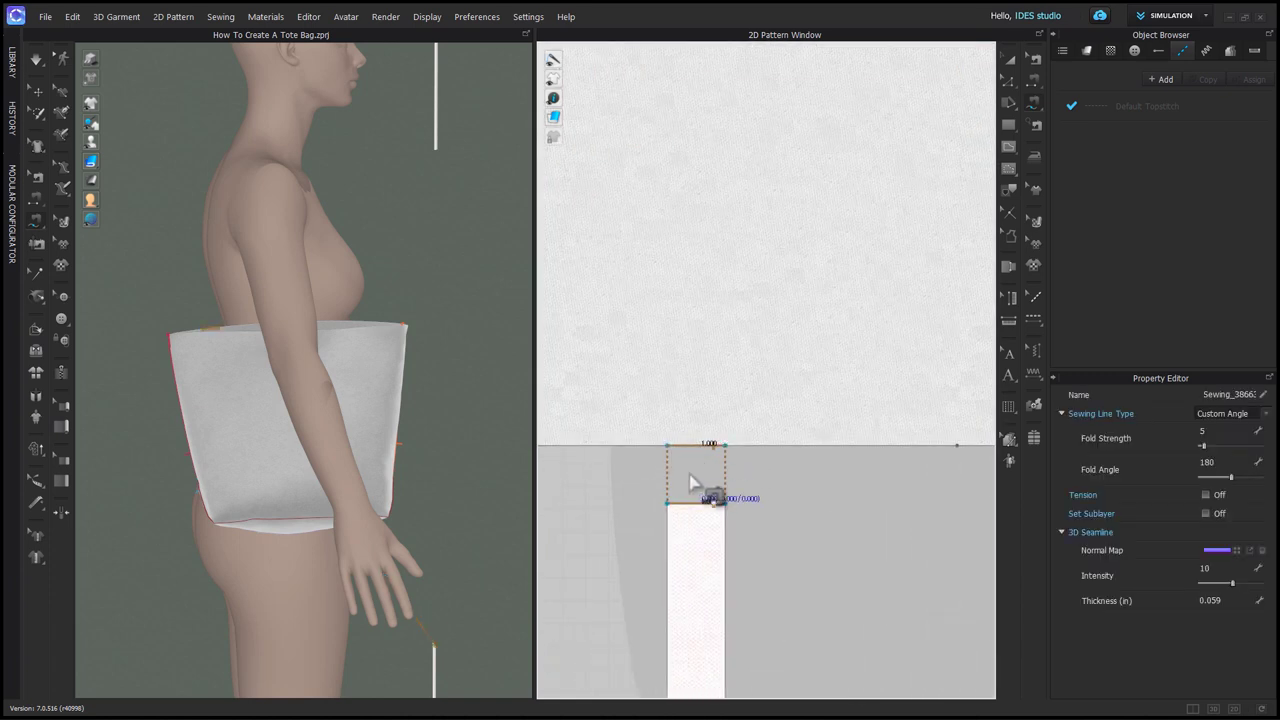
scroll(686, 480, down, 5)
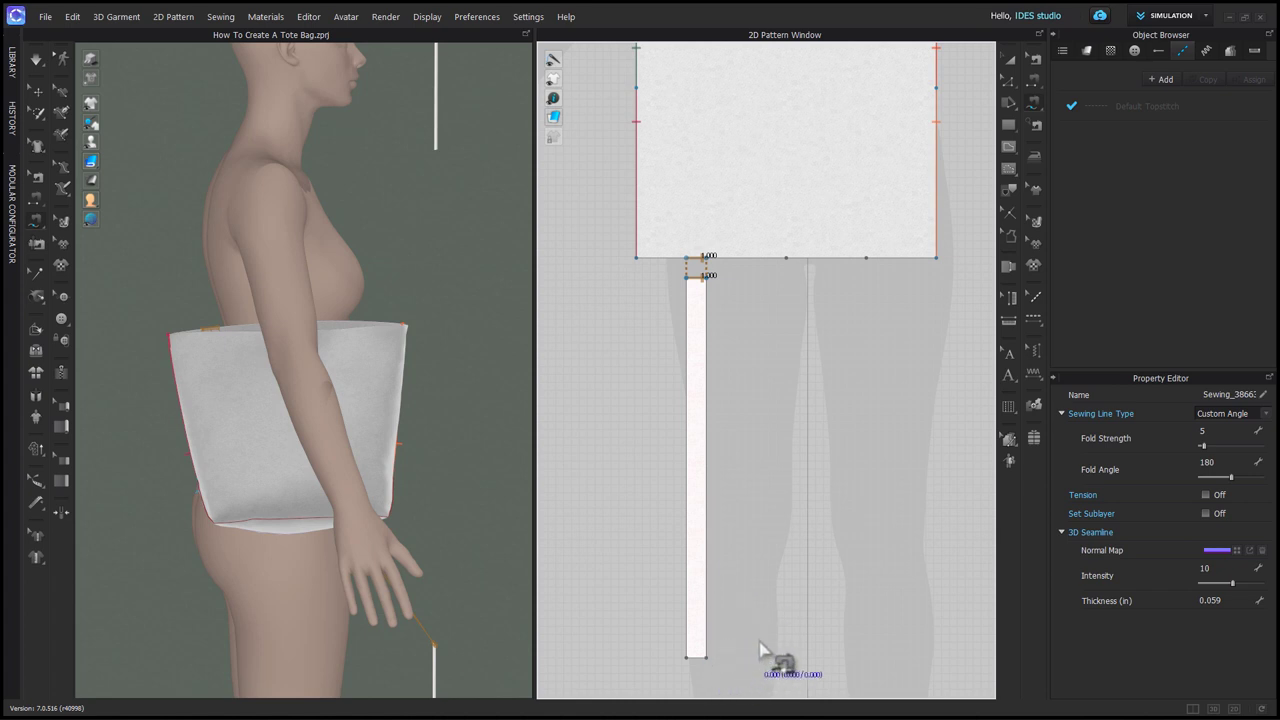
click(692, 658)
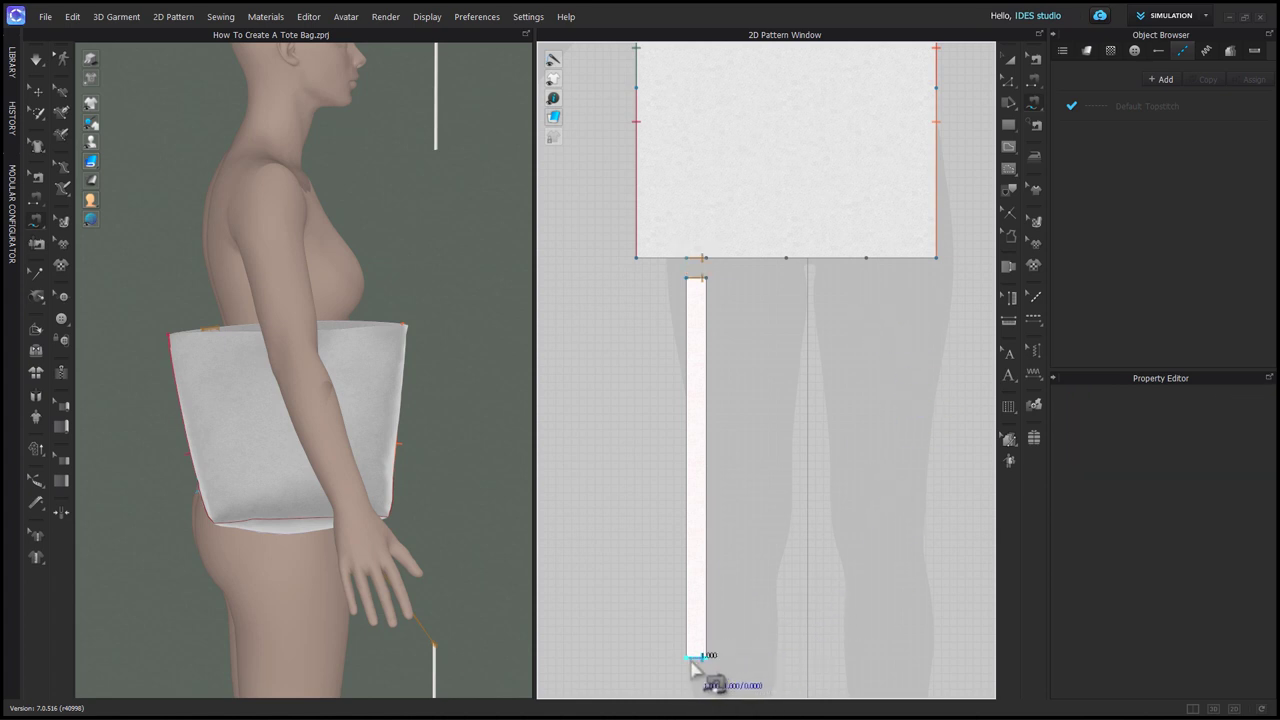
click(867, 258)
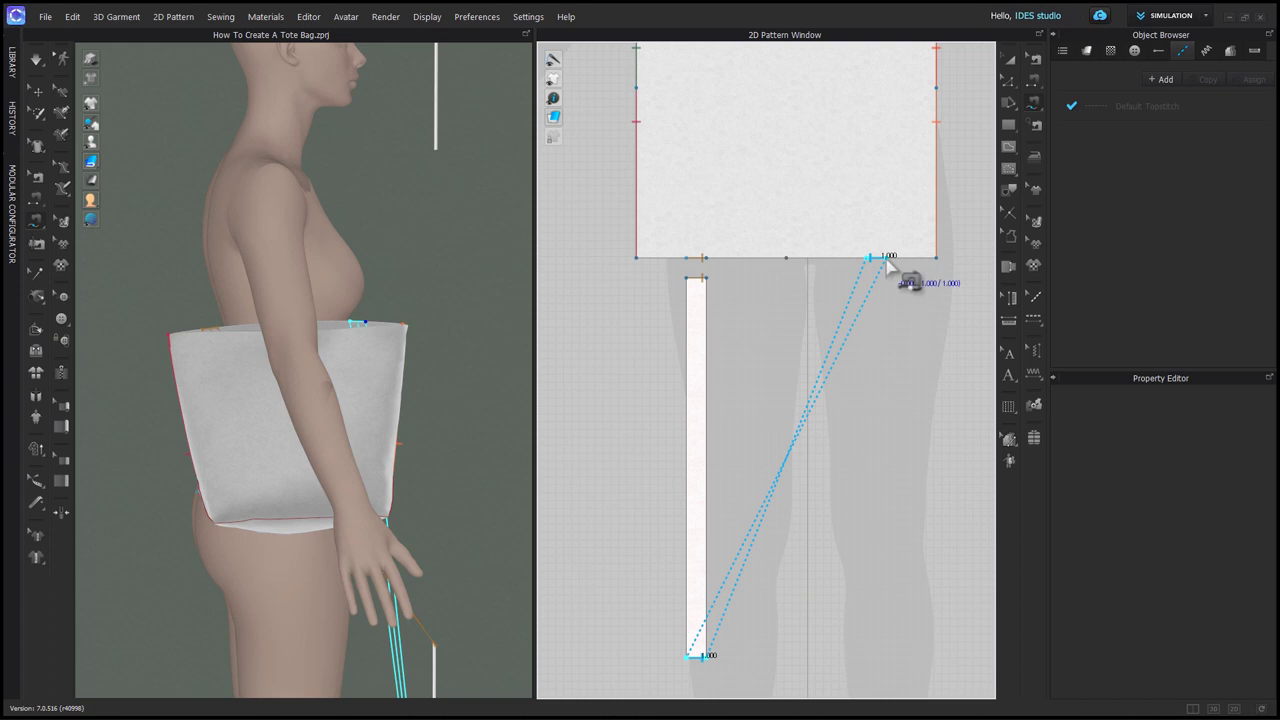
click(887, 258)
scroll(846, 486, down, 5)
Free-sew both ends of the upper strap to 1 in segments just outside the two 4 in split points on the bag's upper edge
scroll(769, 190, up, 5)
click(743, 180)
click(767, 180)
click(743, 194)
click(766, 194)
scroll(752, 293, down, 3)
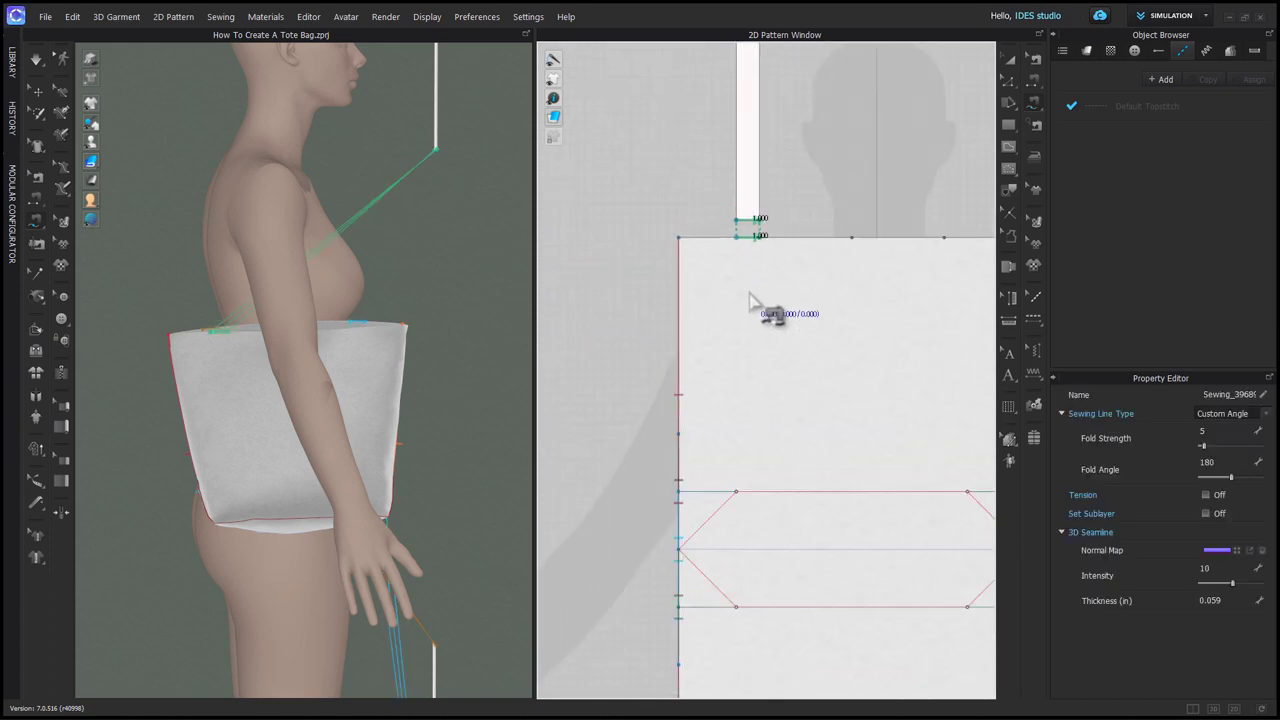
scroll(752, 296, down, 3)
click(698, 110)
click(711, 110)
click(835, 408)
click(850, 408)
scroll(846, 400, down, 5)
Select both straps and arrange them against the 3D bag with Superimpose (Side)
key(a)
click(797, 338)
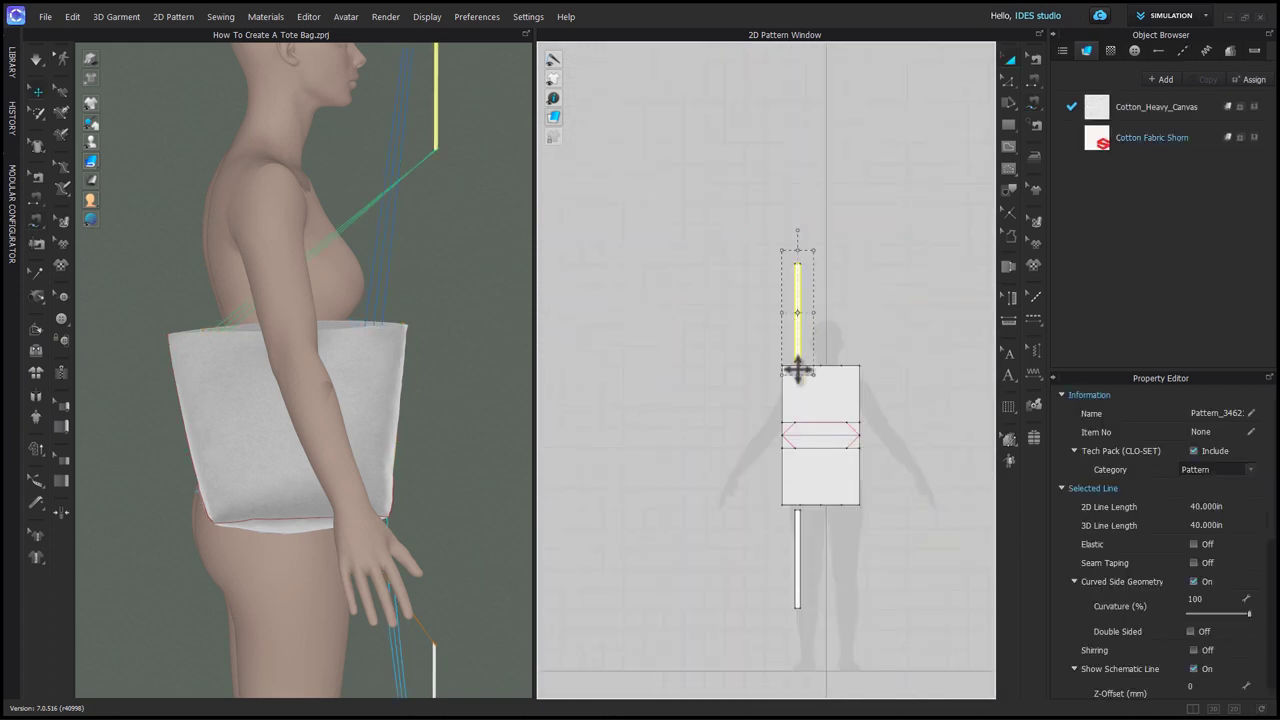
shift+click(799, 545)
scroll(420, 400, down, 2)
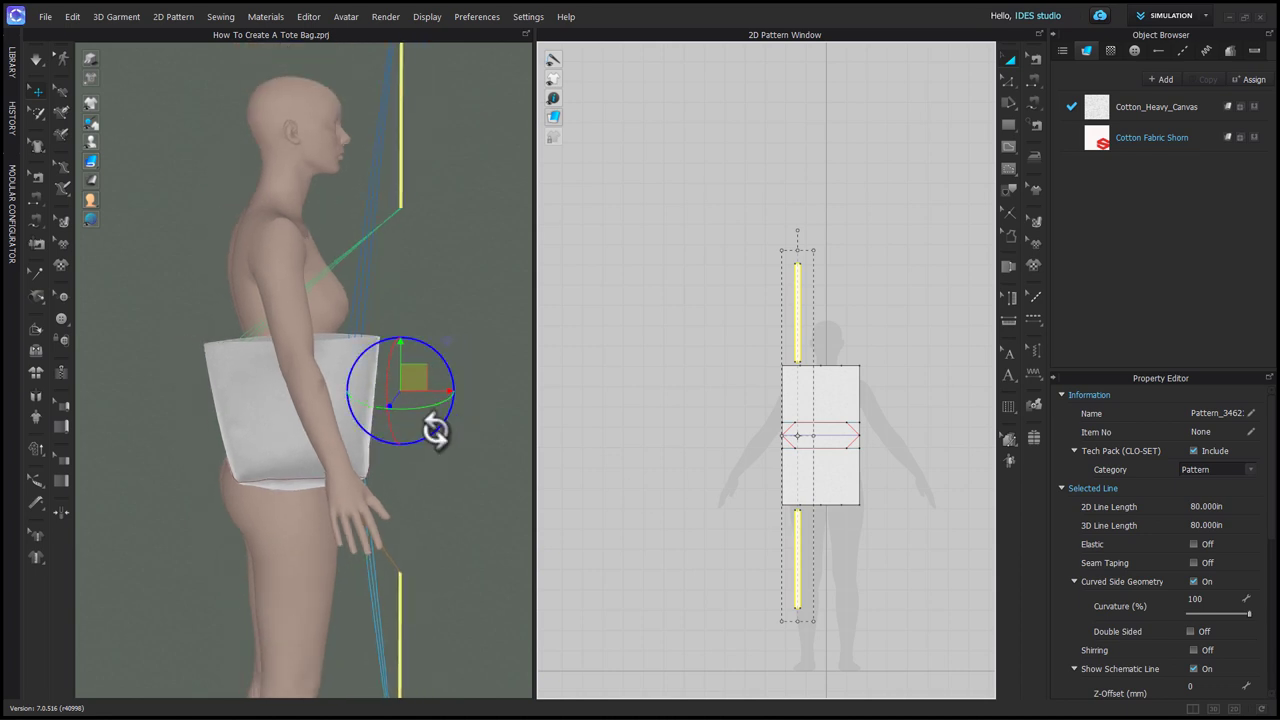
right_click(415, 378)
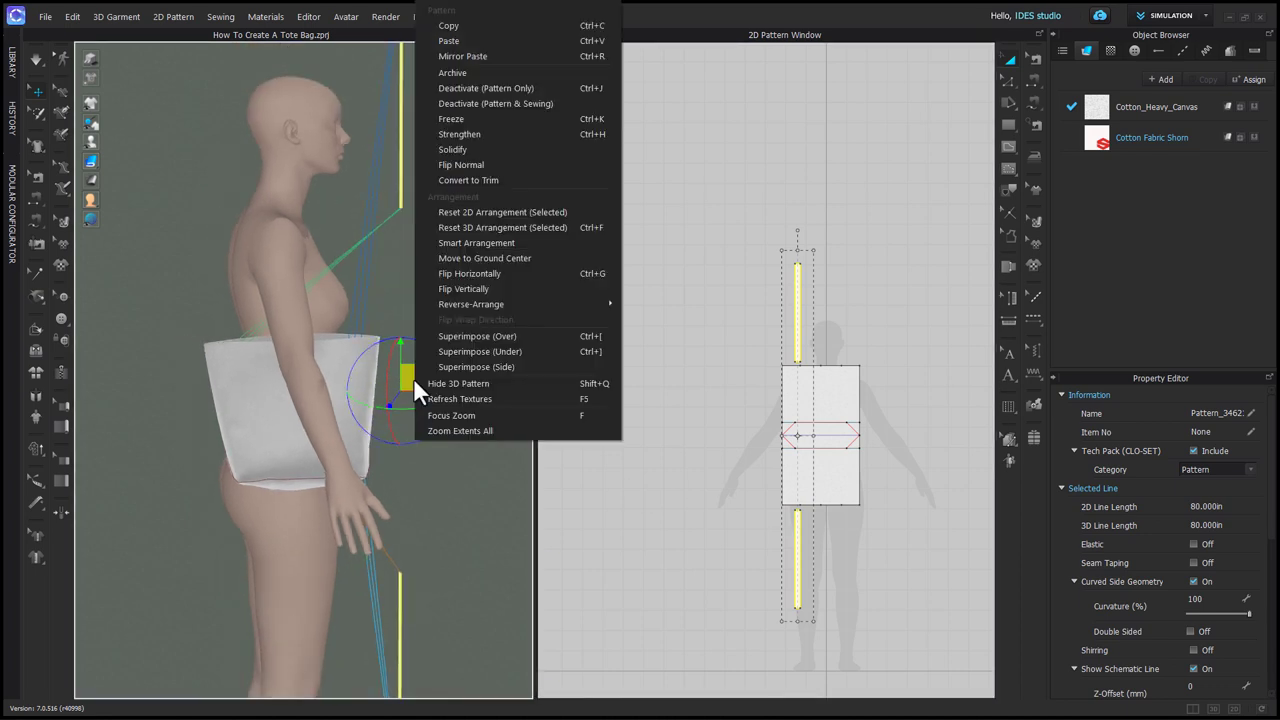
click(468, 366)
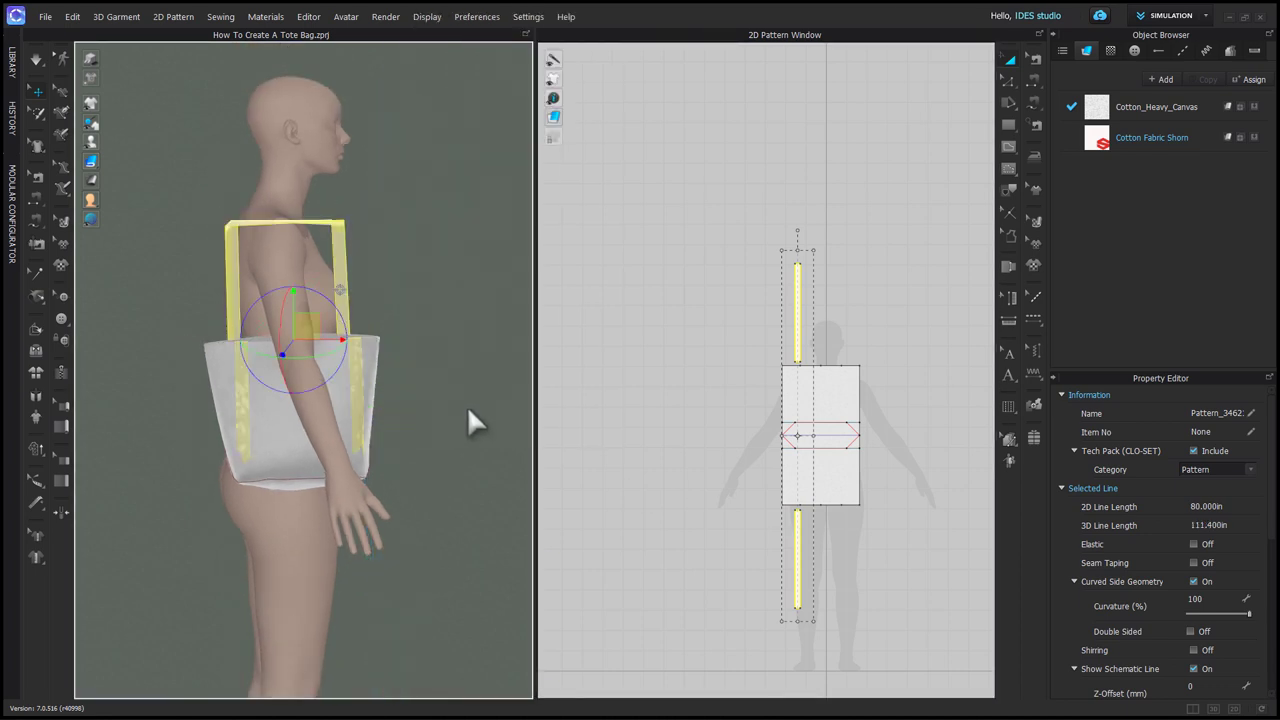
Apply Superimpose (Side) again to the upper strap alone so it stands above the bag's opening
right_drag(471, 420, 523, 429)
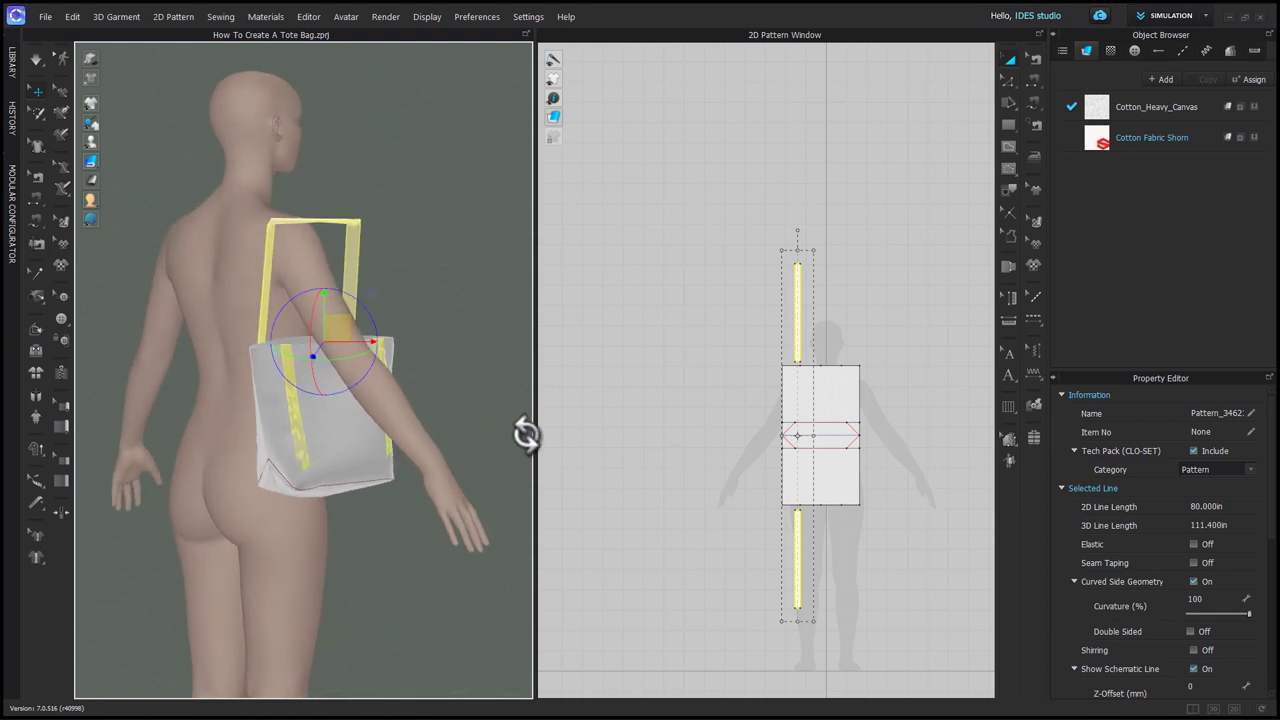
click(797, 295)
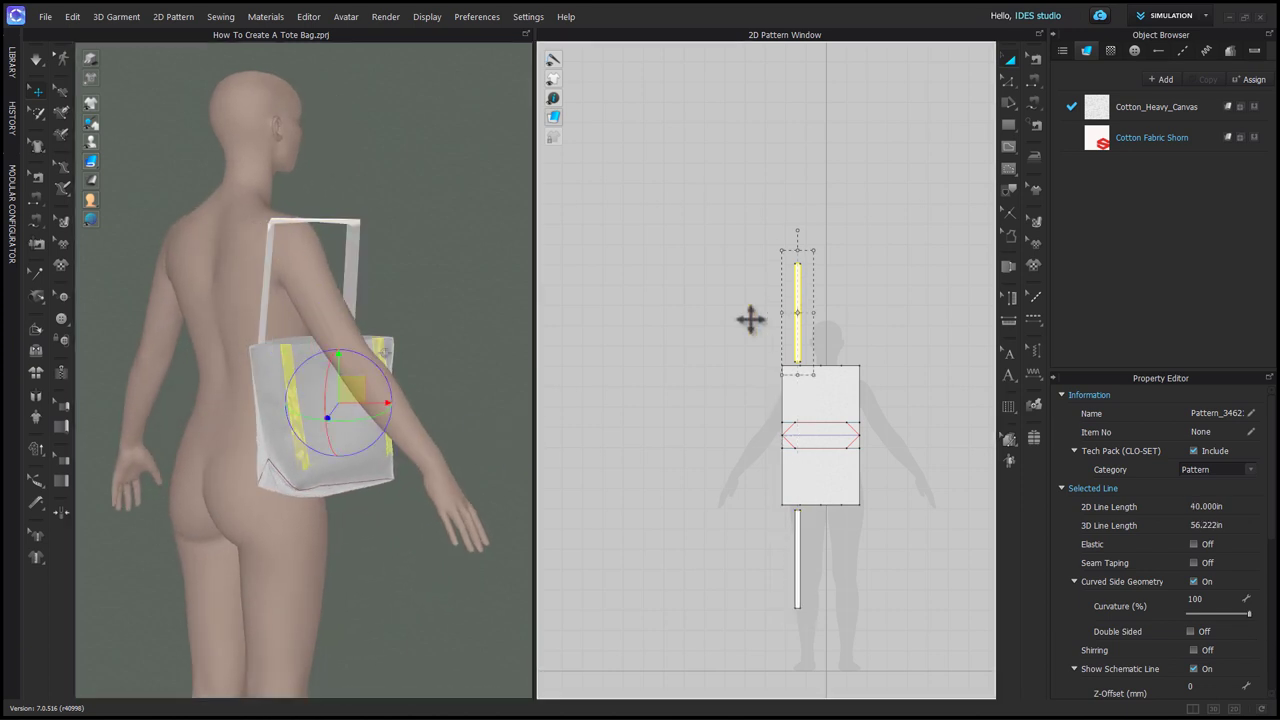
right_click(355, 397)
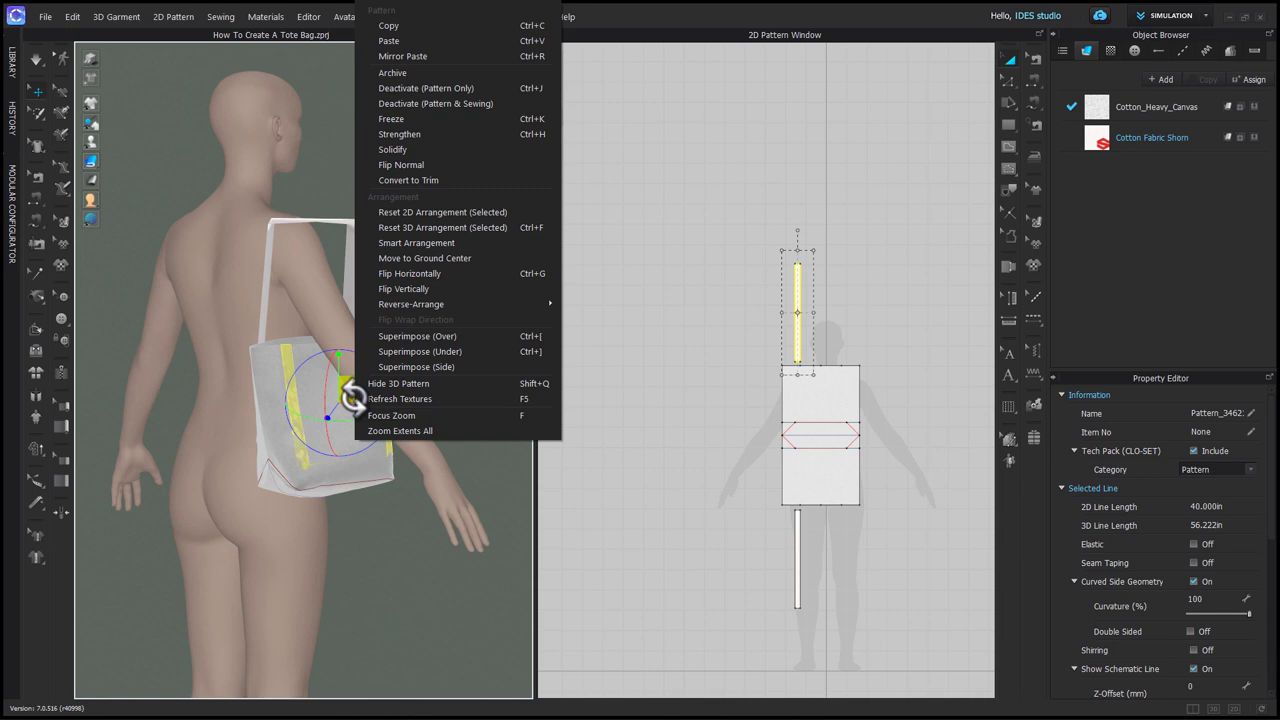
click(409, 366)
Reposition the straps in 3D so they stand uncrossed above their own sides of the bag's opening
scroll(407, 363, up, 5)
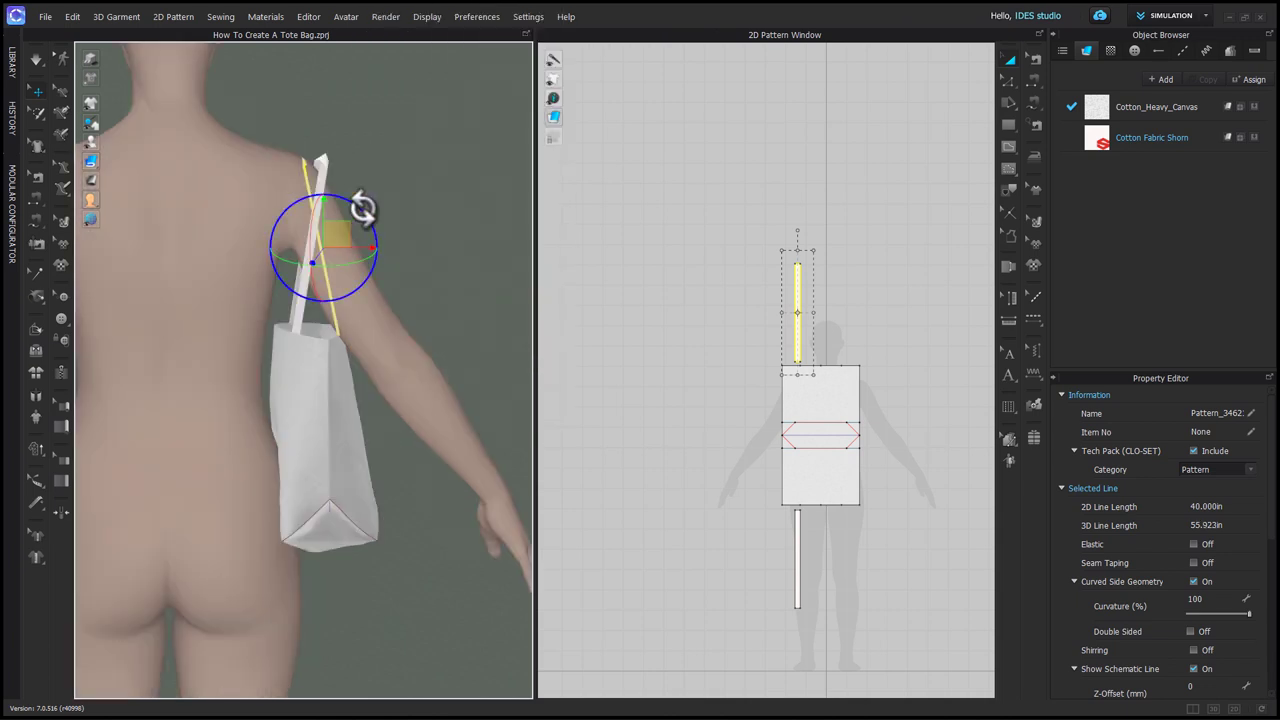
drag(338, 237, 307, 221)
click(797, 540)
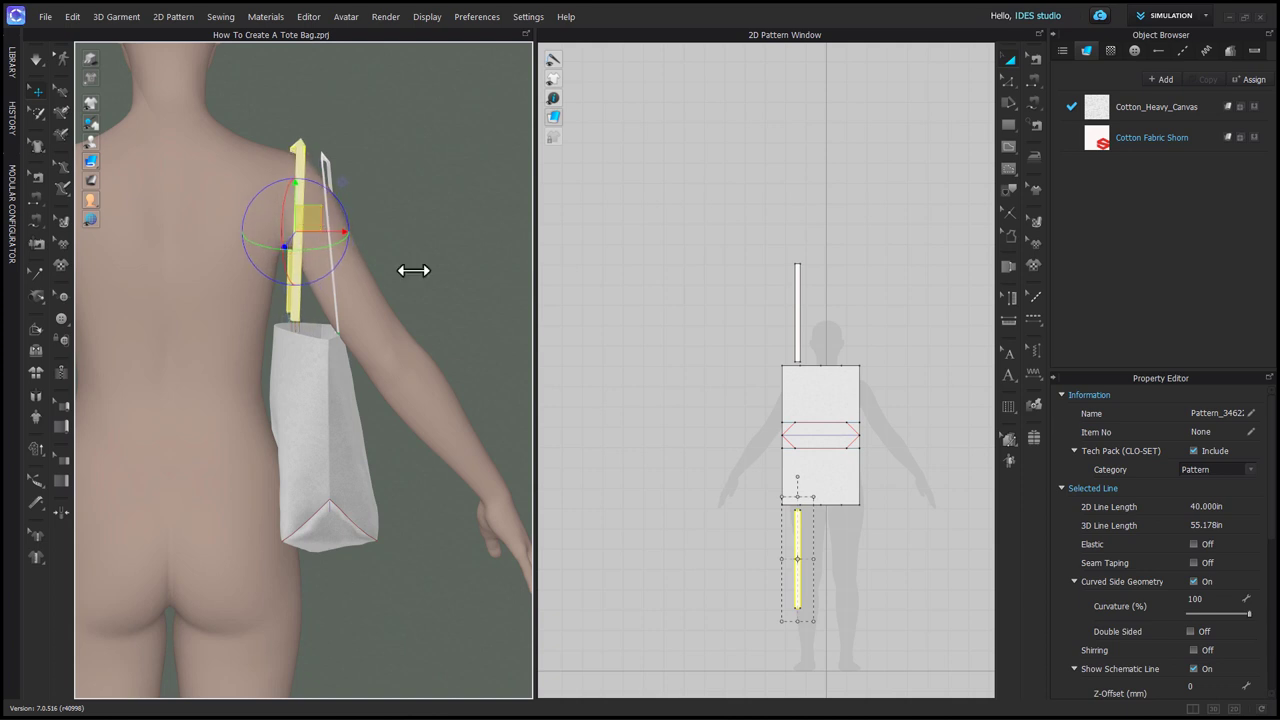
click(414, 271)
Set the particle distance of both straps to 5 mm and run the simulation to drape them
right_drag(414, 273, 342, 302)
scroll(414, 348, down, 1)
click(797, 318)
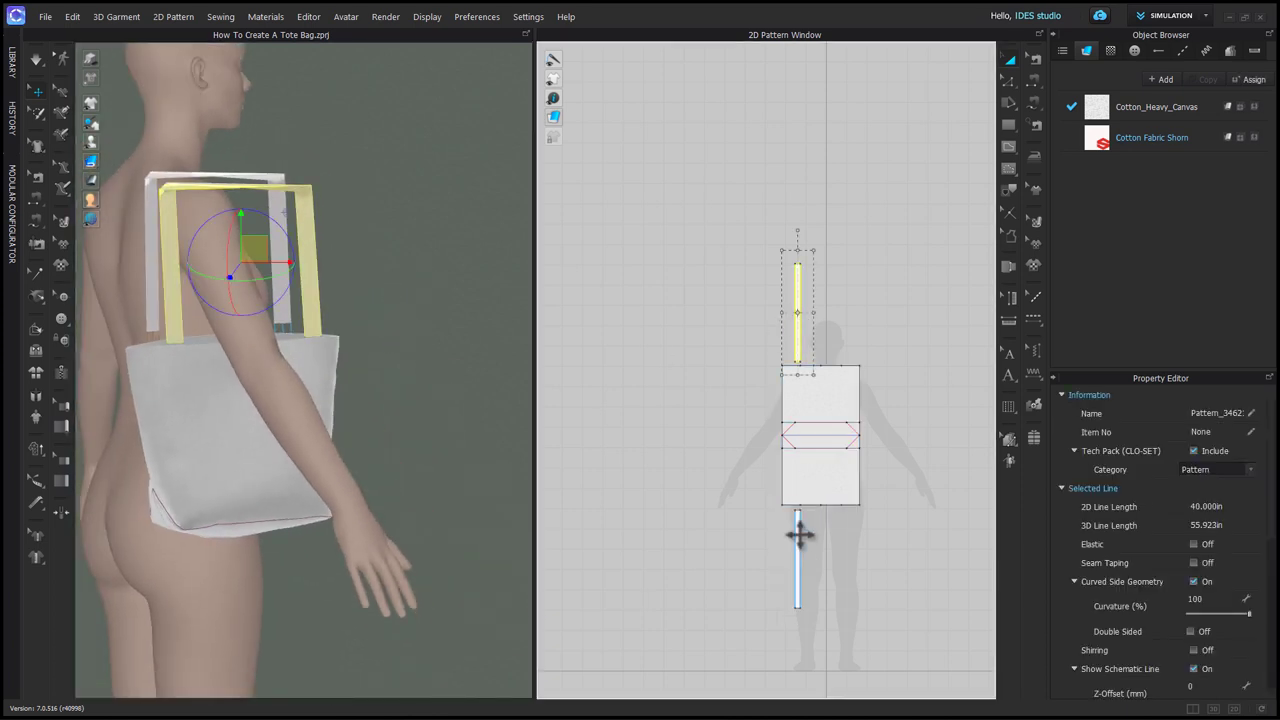
shift+click(799, 531)
scroll(1163, 585, down, 5)
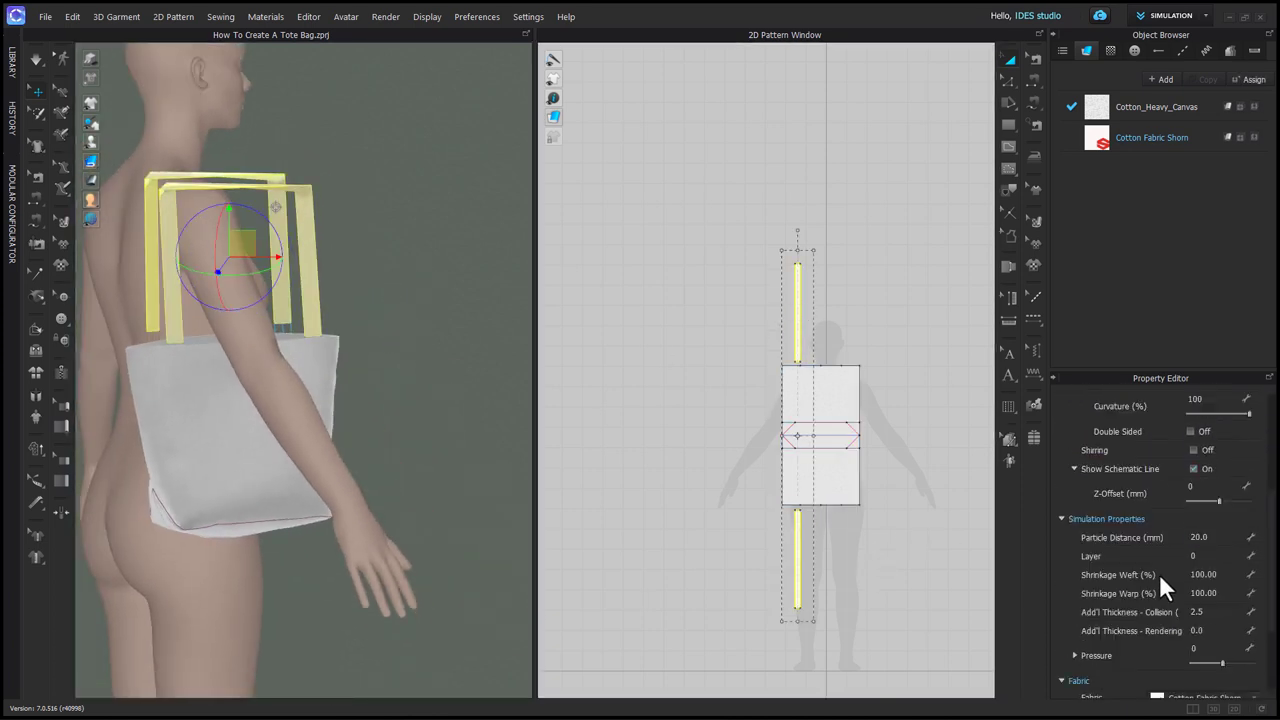
click(1228, 541)
text(5)
key(Return)
click(729, 368)
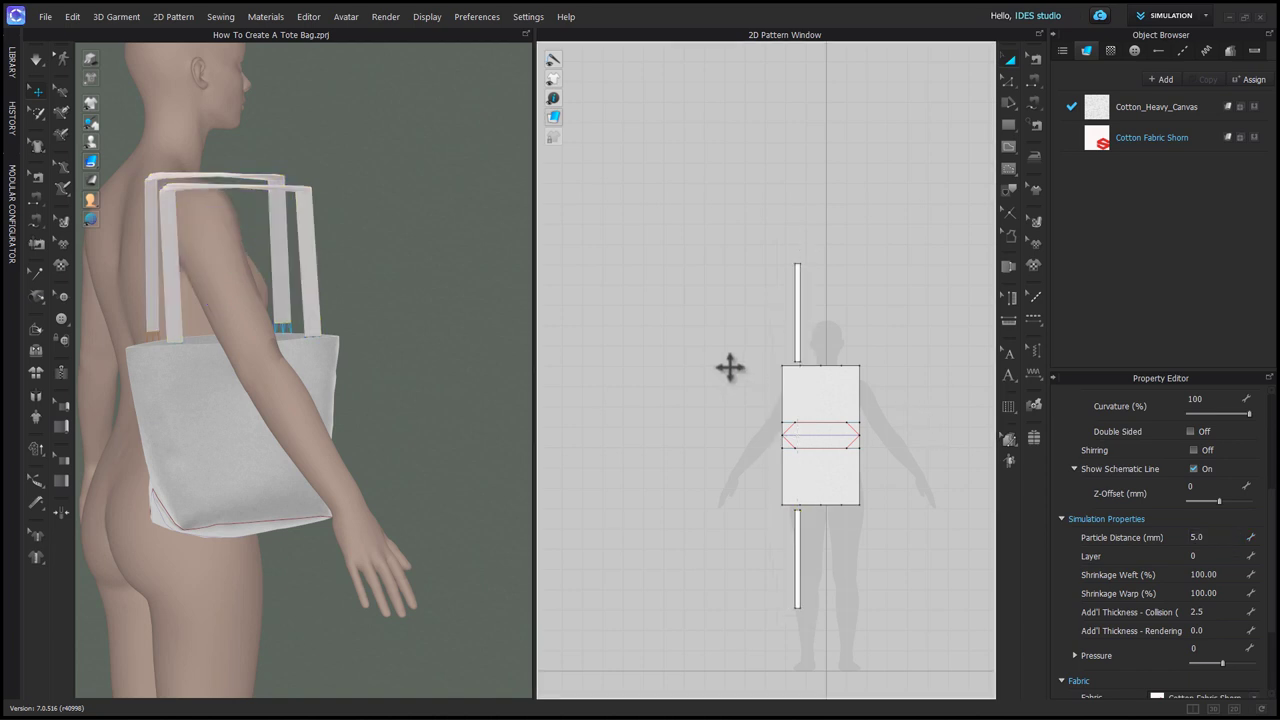
key(space)
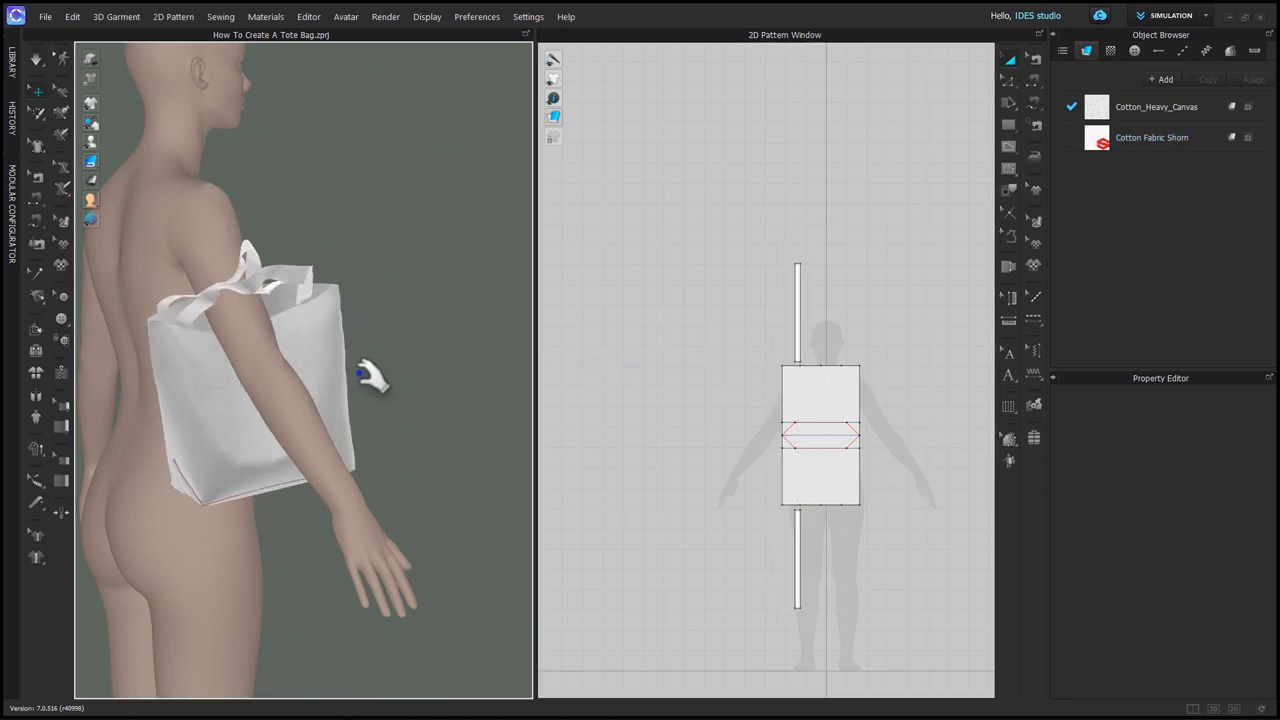
Freeze the bag's body pattern and run the simulation so that only the straps drape
click(820, 385)
key(super+k)
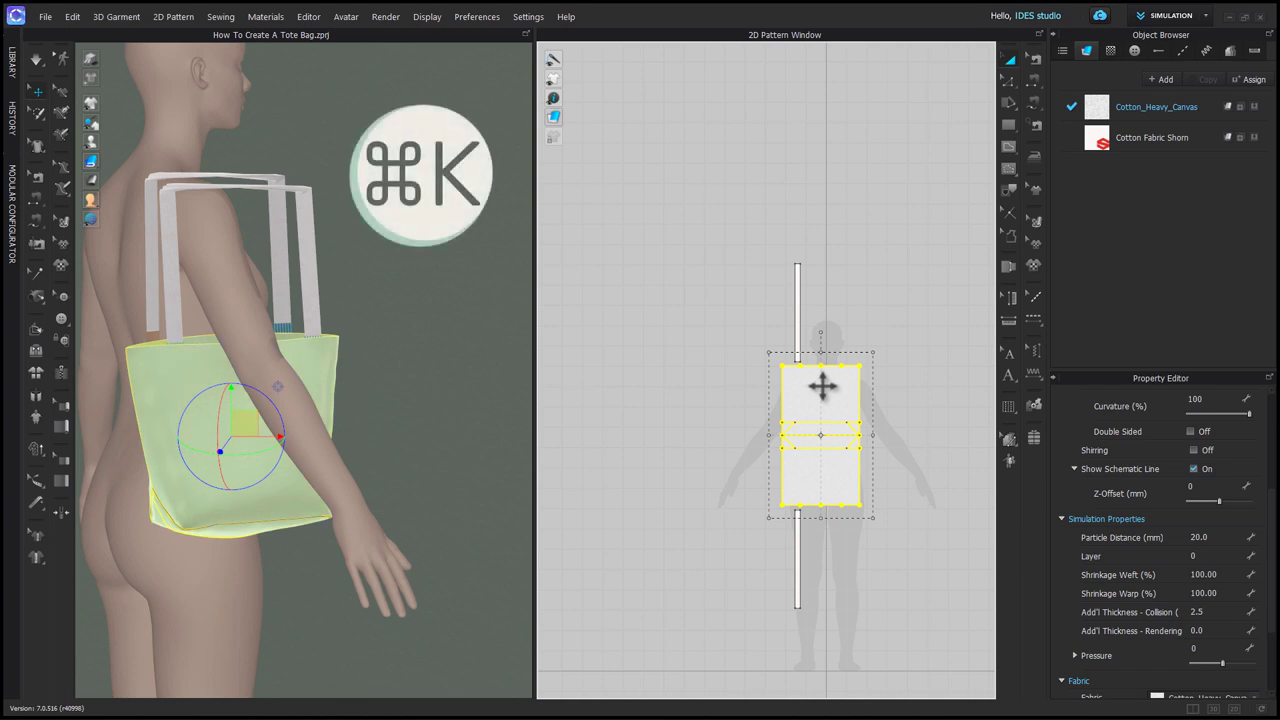
click(441, 293)
key(space)
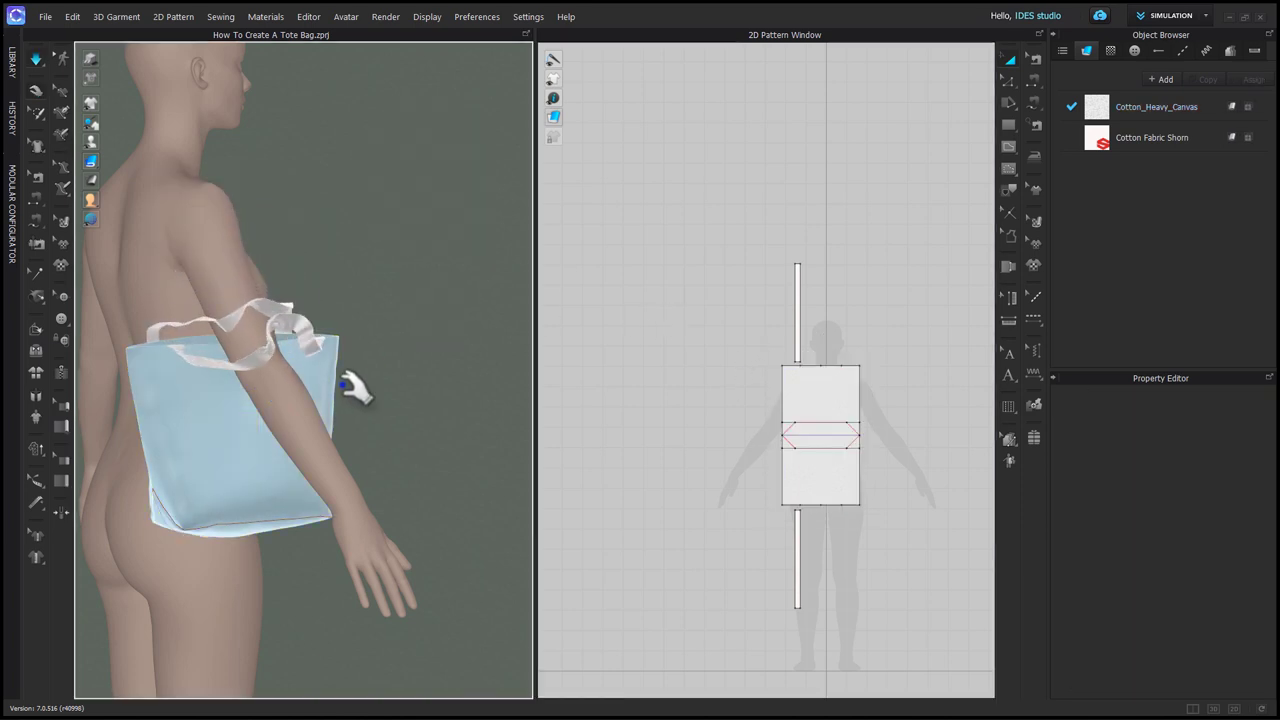
Pin the middle of each strap in the 3D view
right_drag(322, 441, 394, 443)
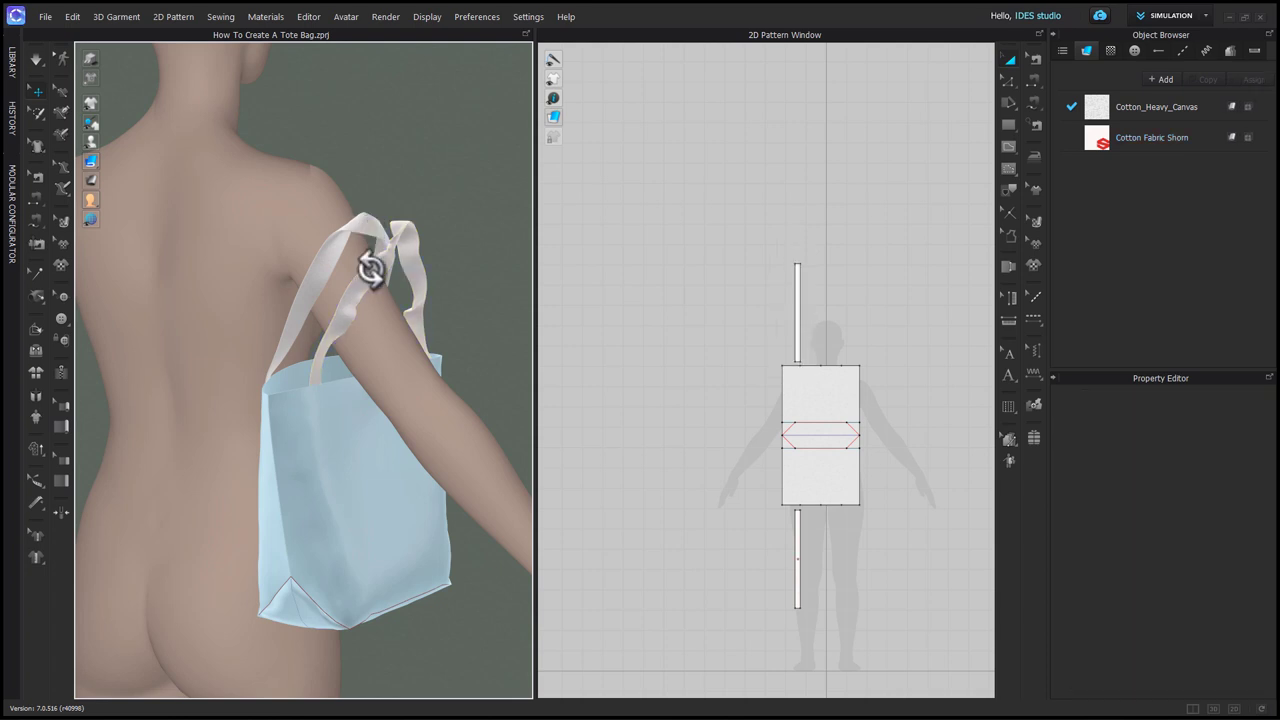
right_drag(392, 241, 439, 246)
scroll(439, 197, up, 3)
click(388, 181)
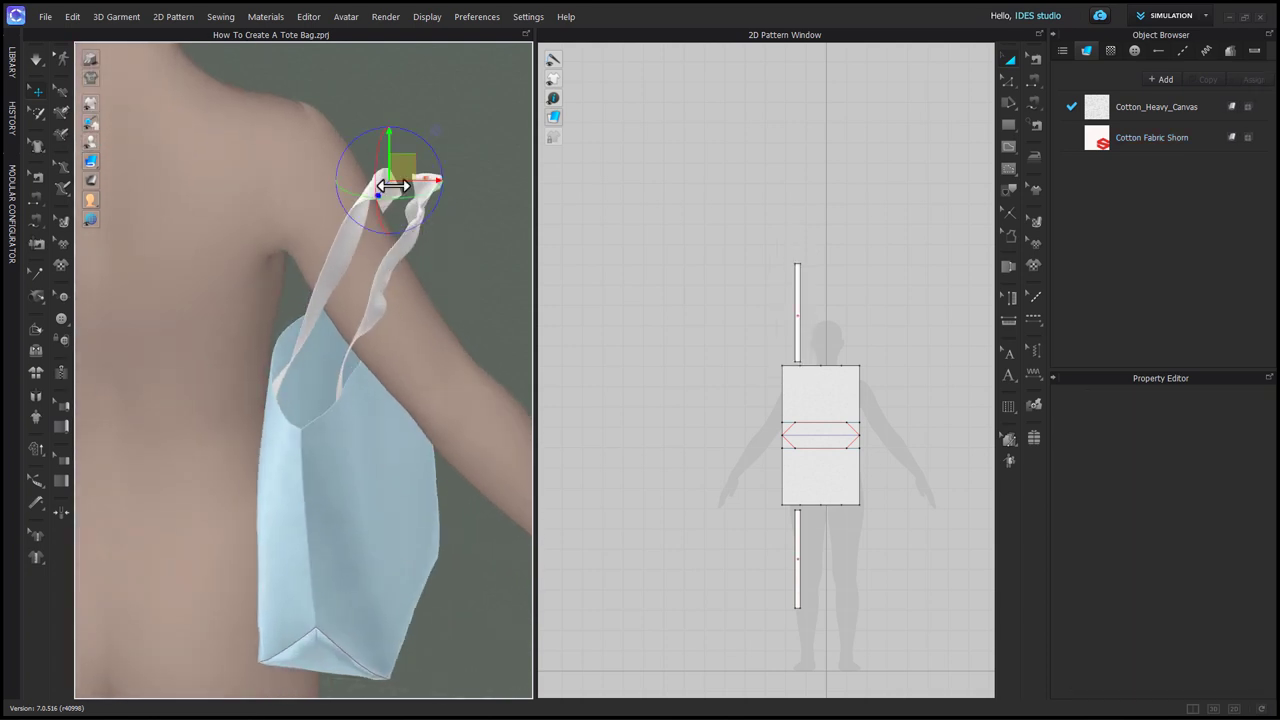
Run the simulation and pull both pinned straps up over the avatar's shoulder
key(space)
drag(410, 171, 306, 47)
right_drag(402, 309, 342, 322)
click(421, 185)
drag(434, 168, 371, 56)
right_drag(405, 292, 472, 290)
drag(371, 61, 333, 56)
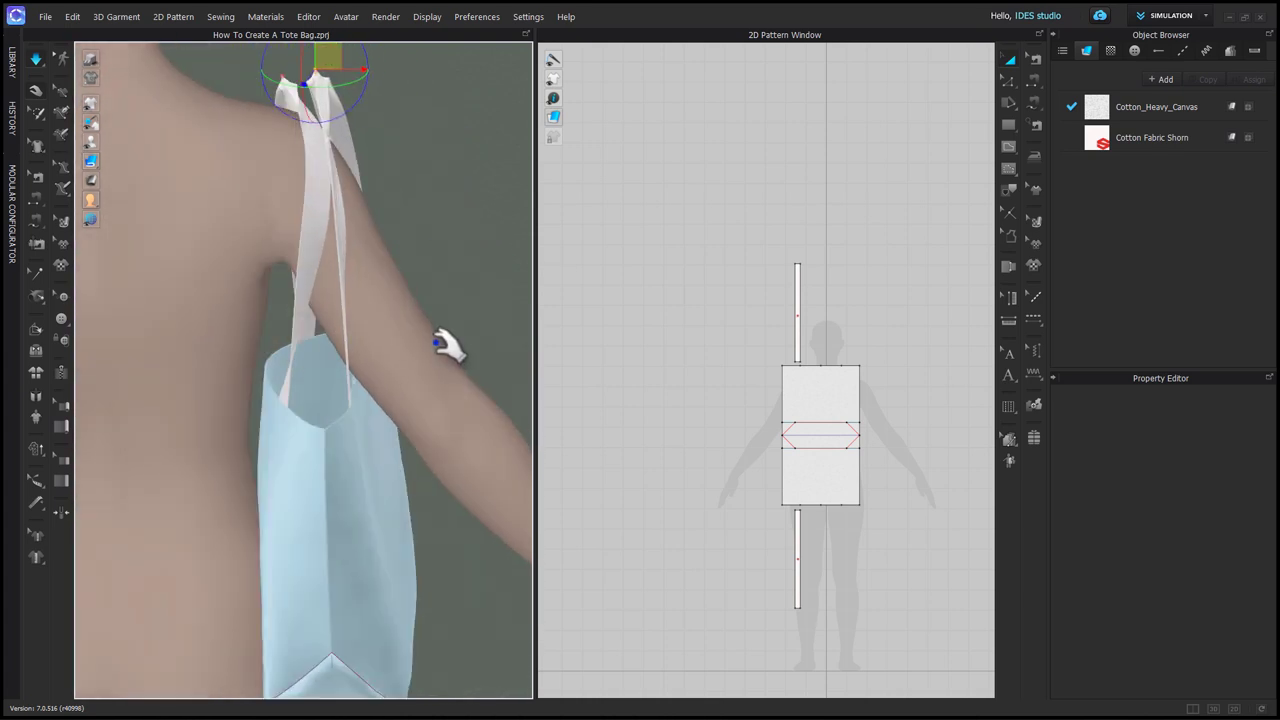
right_drag(446, 343, 381, 339)
Unfreeze the bag and rerun the simulation while pulling the bag into place beneath the straps
key(space)
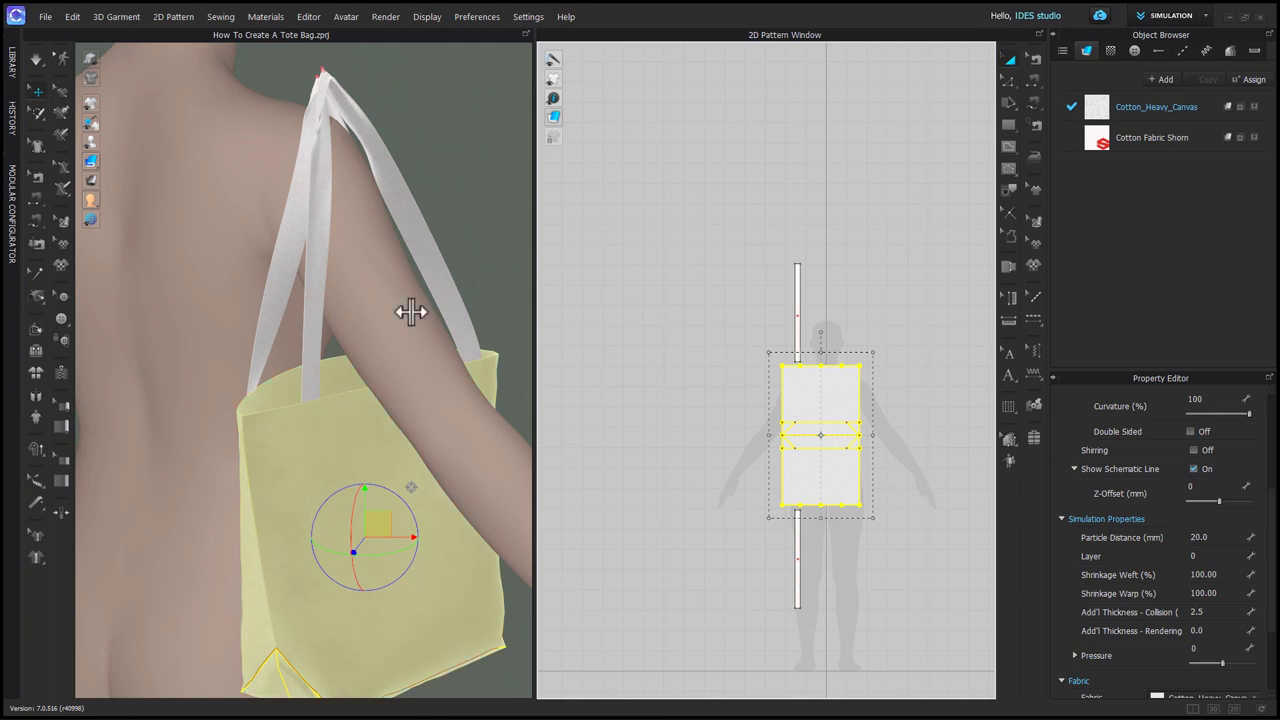
scroll(412, 311, down, 5)
key(space)
drag(377, 503, 397, 372)
Pull the straps into place on the avatar's shoulder during simulation and strengthen them
drag(228, 411, 302, 340)
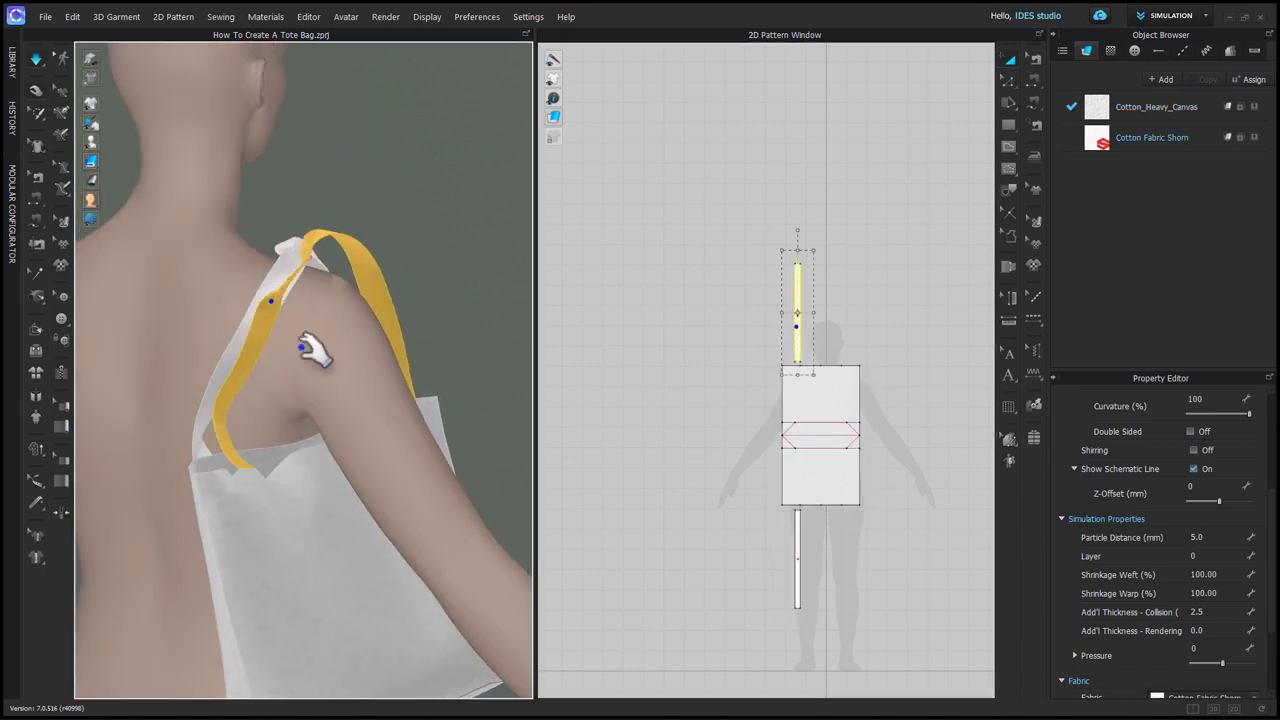
right_drag(302, 343, 262, 335)
drag(262, 335, 284, 312)
right_drag(284, 312, 80, 328)
drag(215, 362, 231, 341)
scroll(231, 341, up, 4)
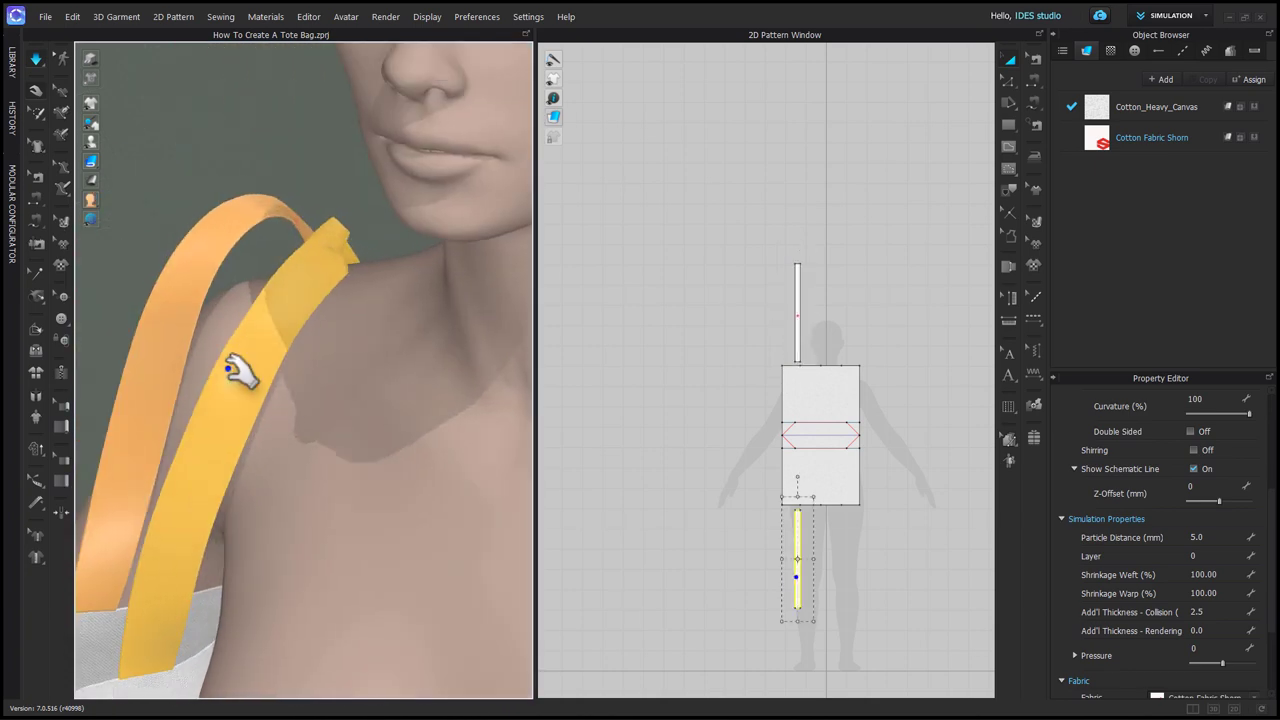
key(ctrl+h)
Set the bag body's particle distance to 10 mm and run the simulation again
click(106, 374)
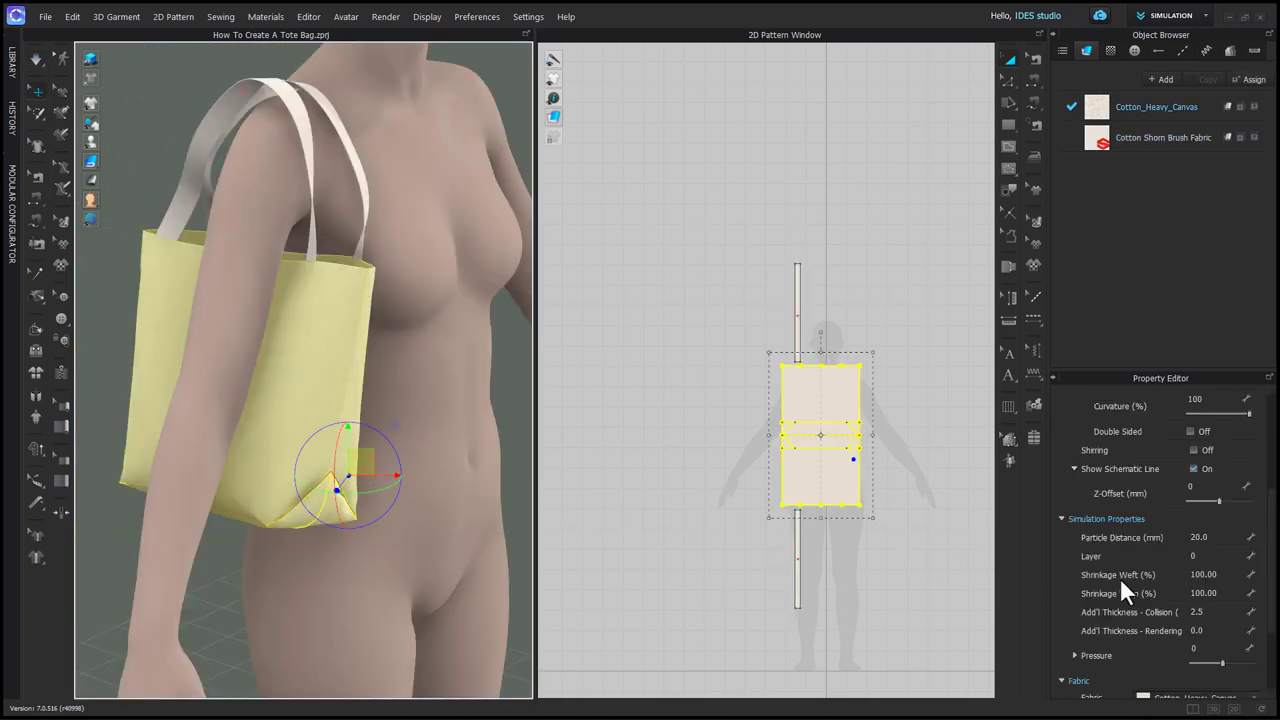
click(1214, 538)
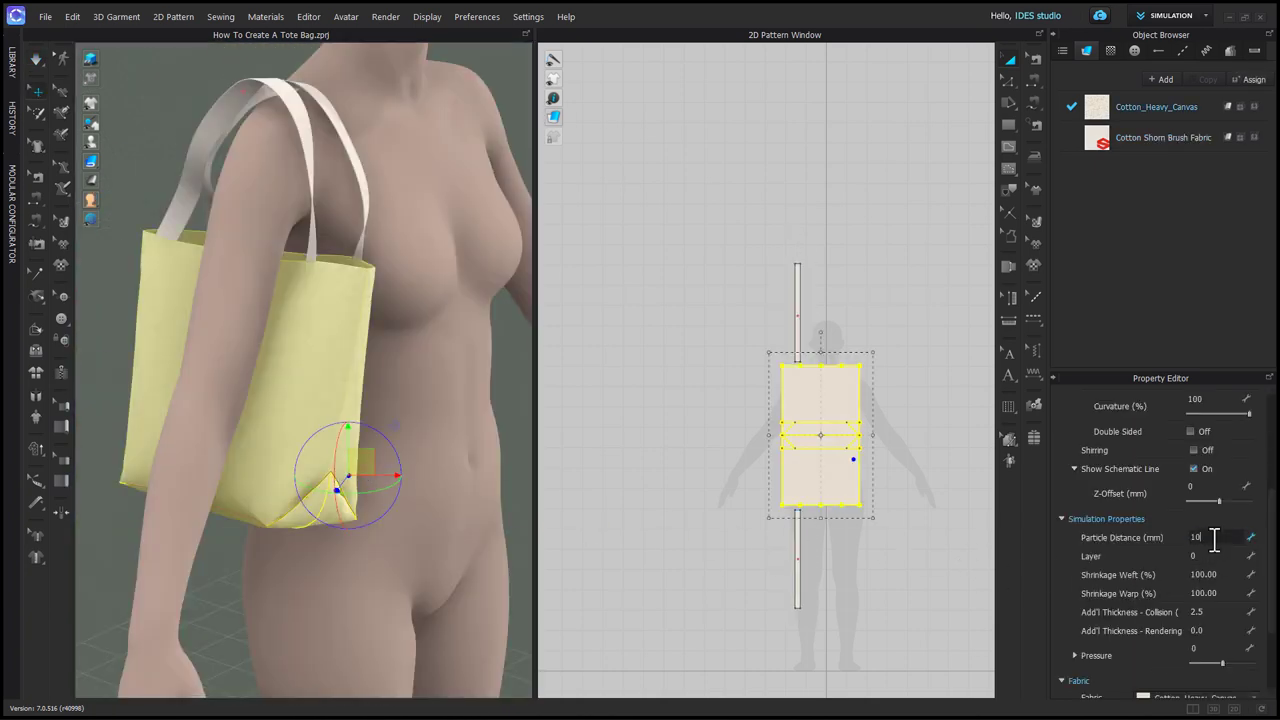
key(Return)
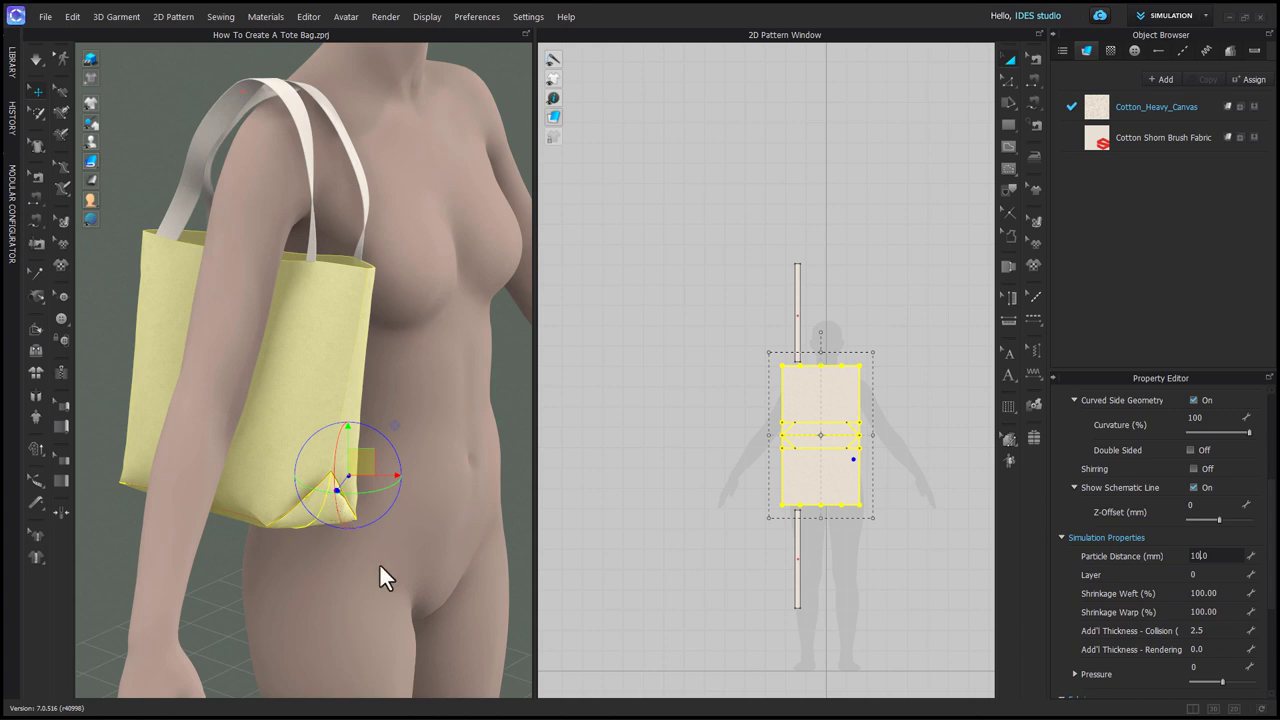
key(space)
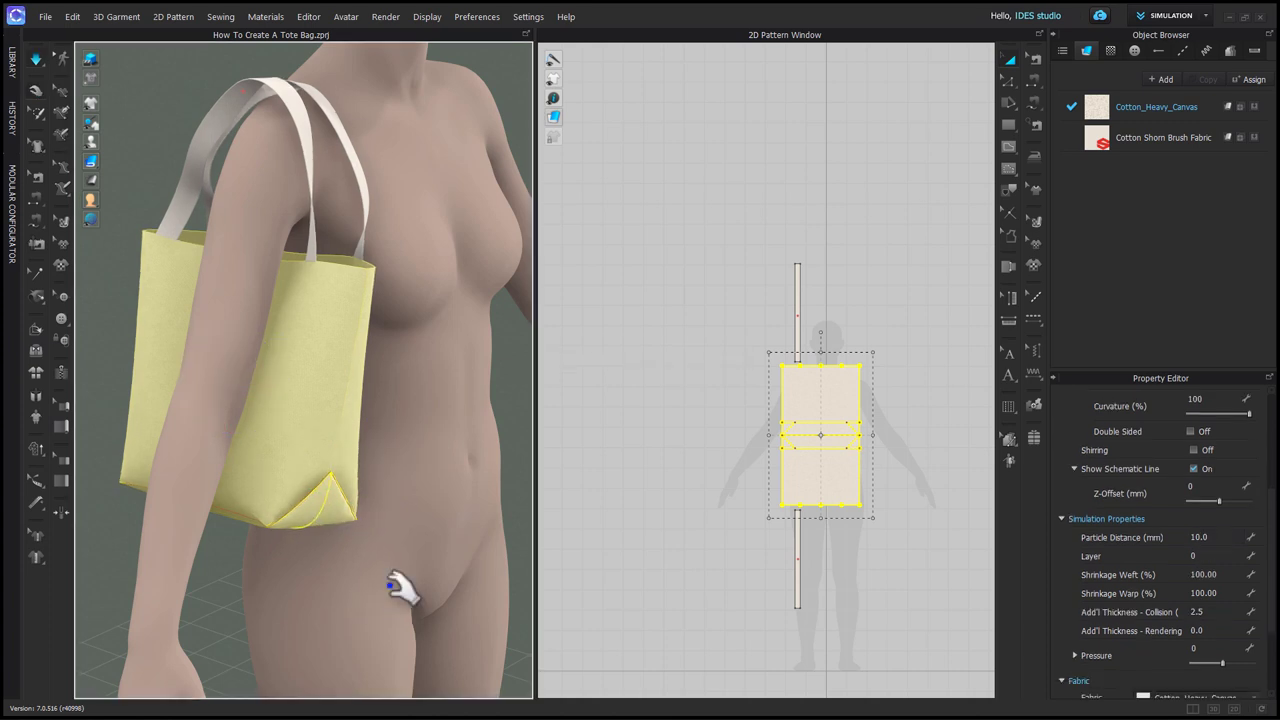
right_drag(400, 570, 316, 580)
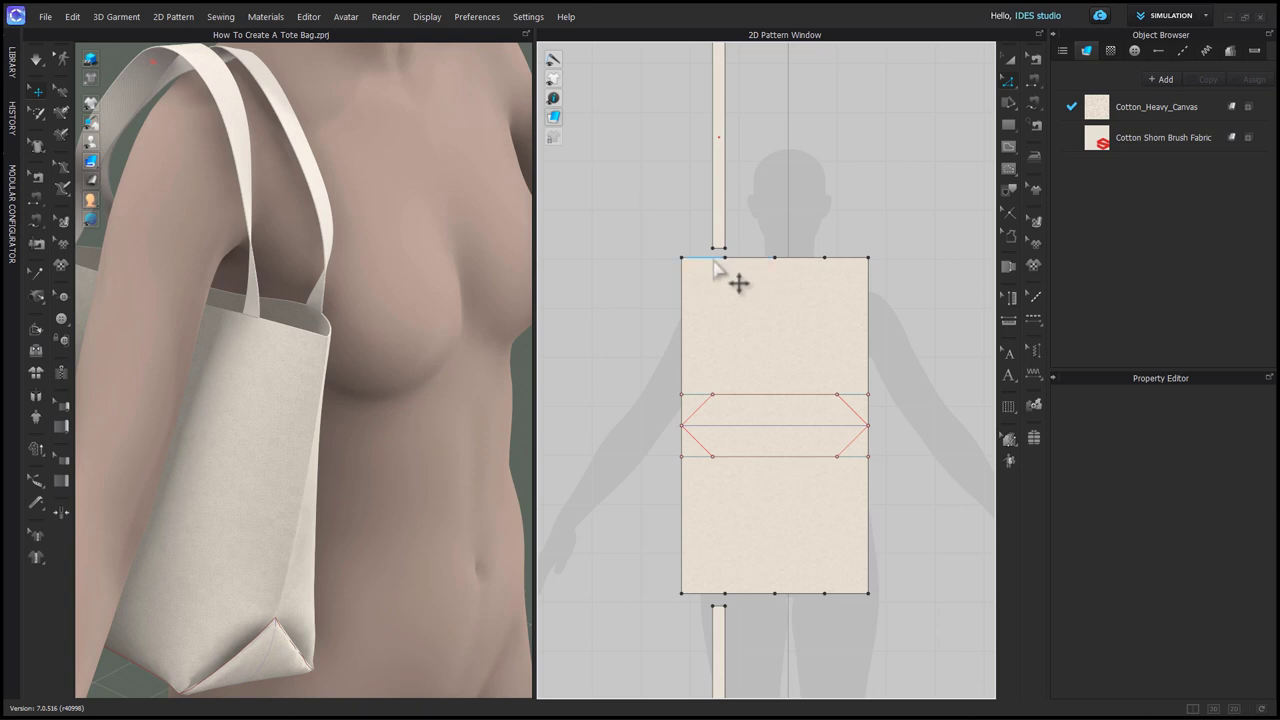
Offset the bag pattern's whole top edge and whole bottom edge inward by 1 in as extended internal lines
click(740, 278)
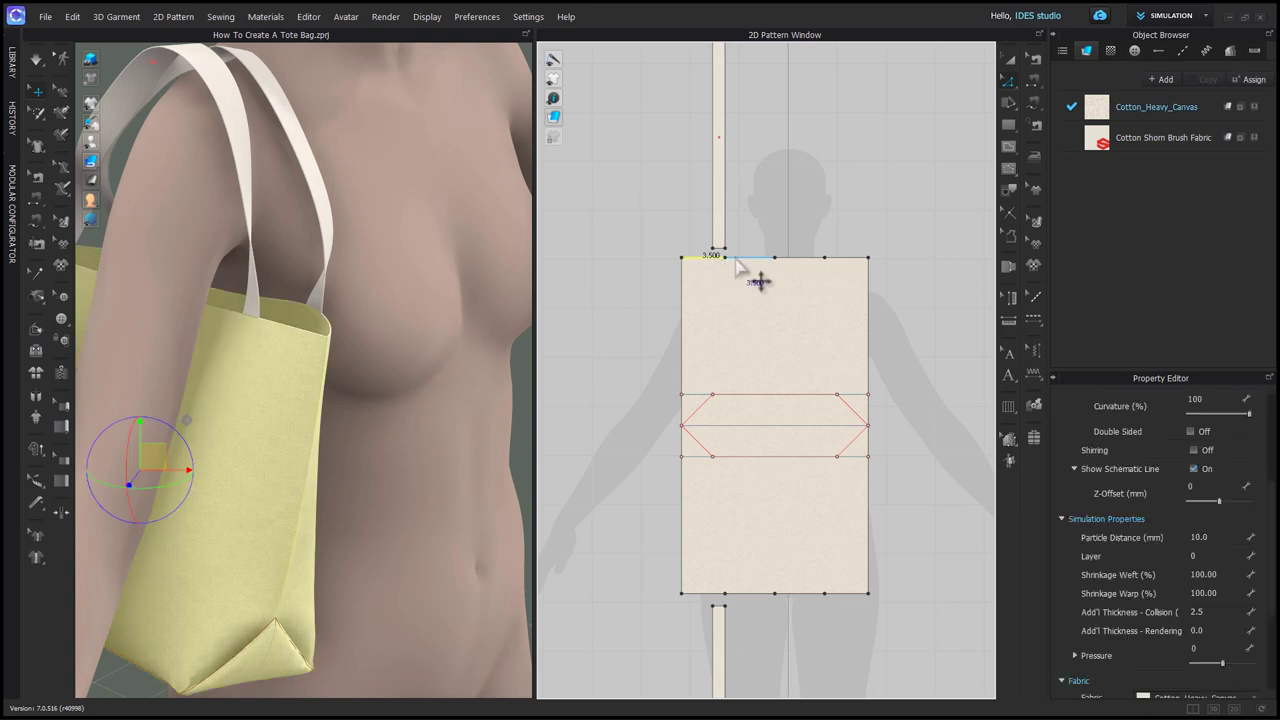
right_click(839, 260)
click(876, 356)
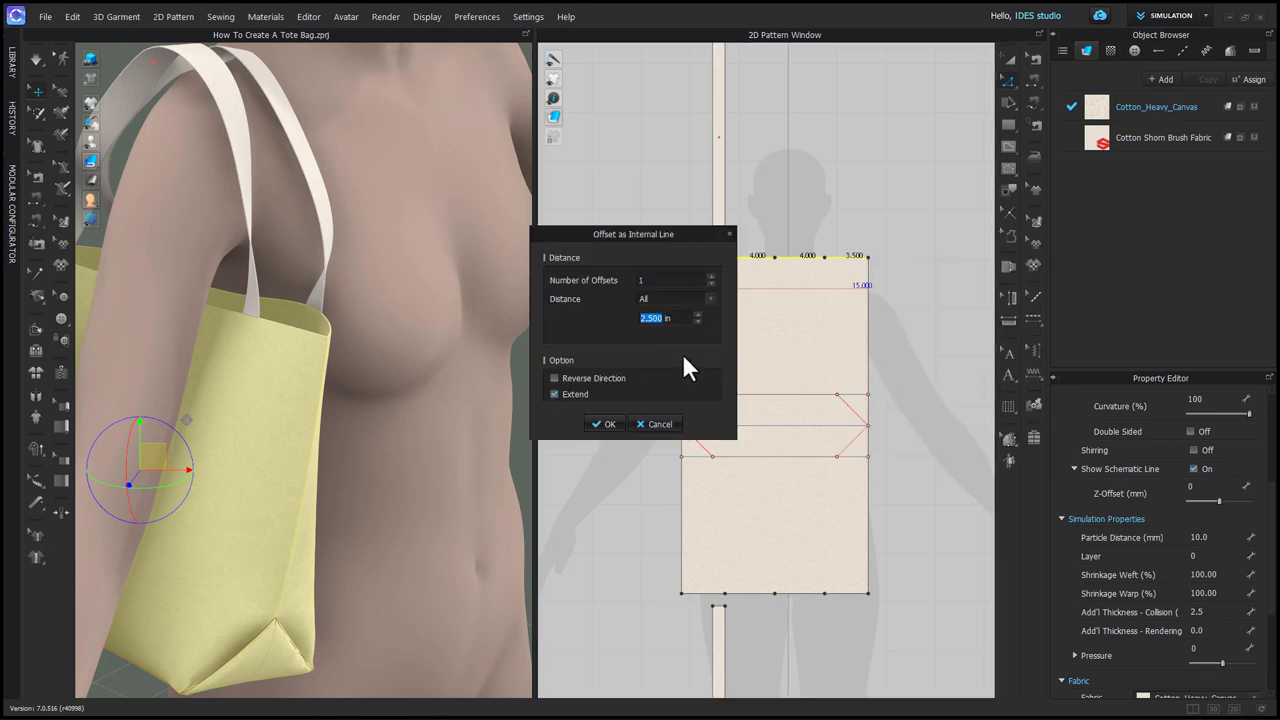
text(1)
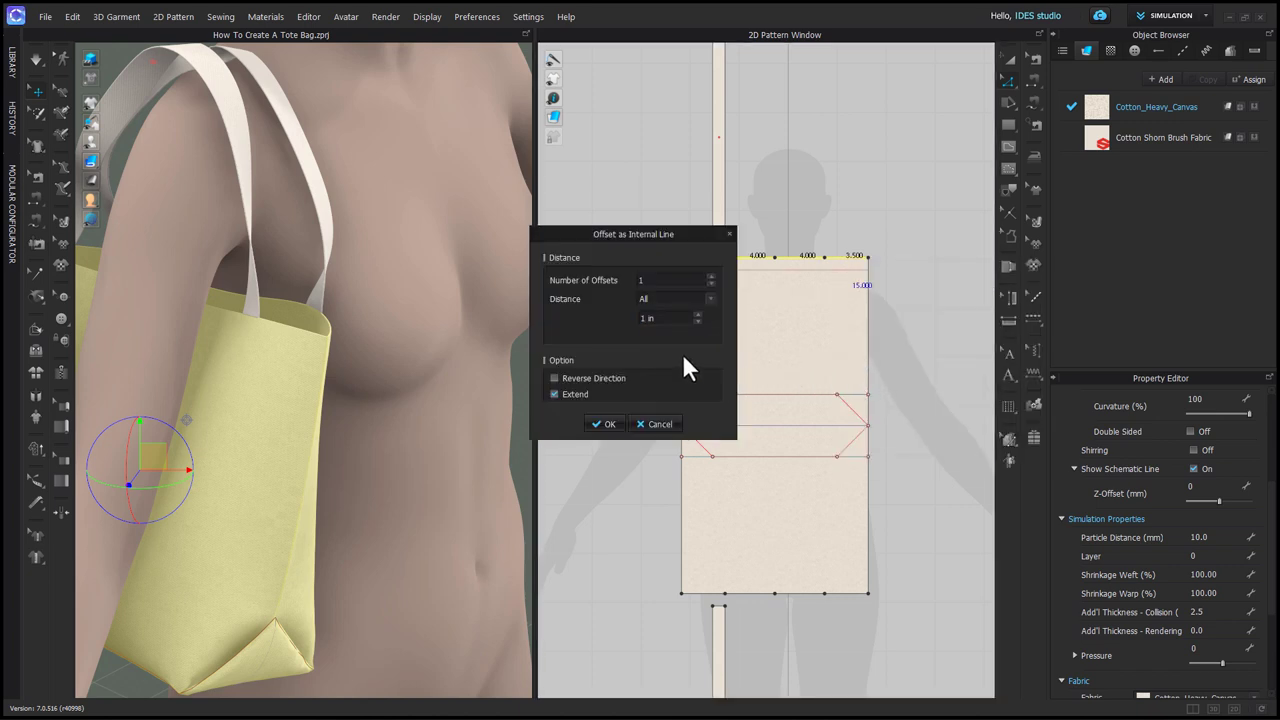
click(593, 425)
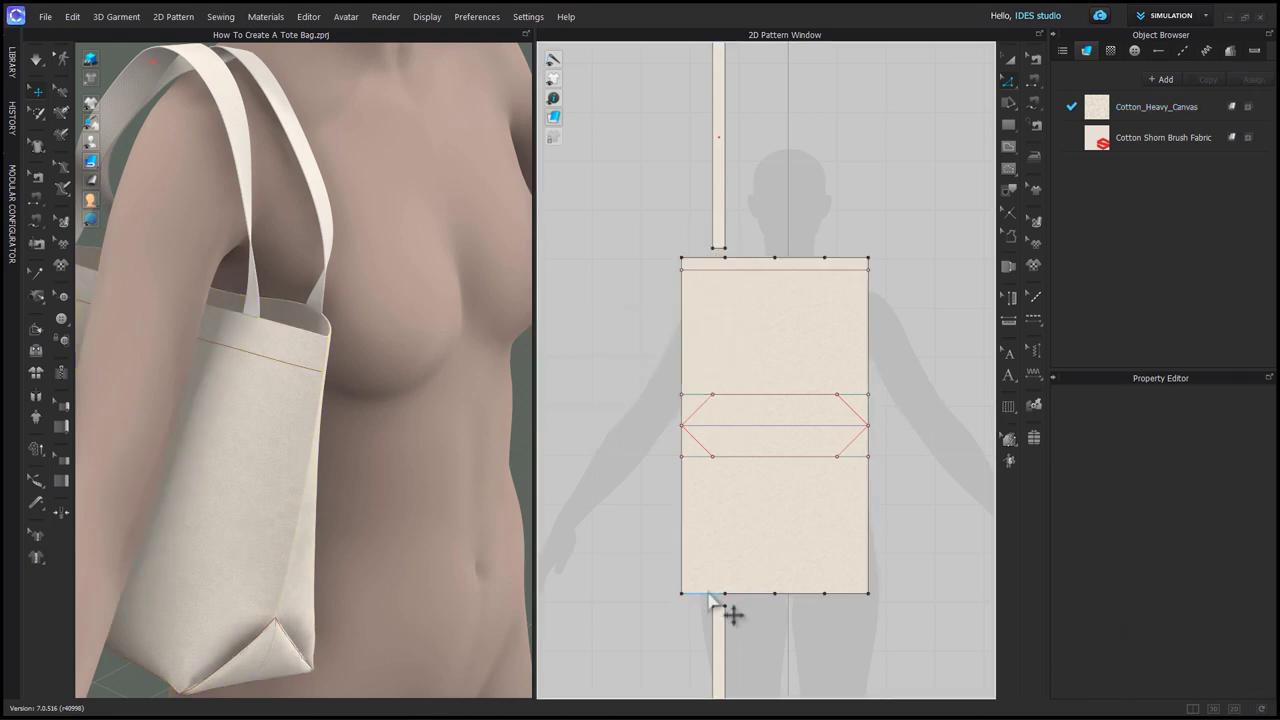
click(738, 594)
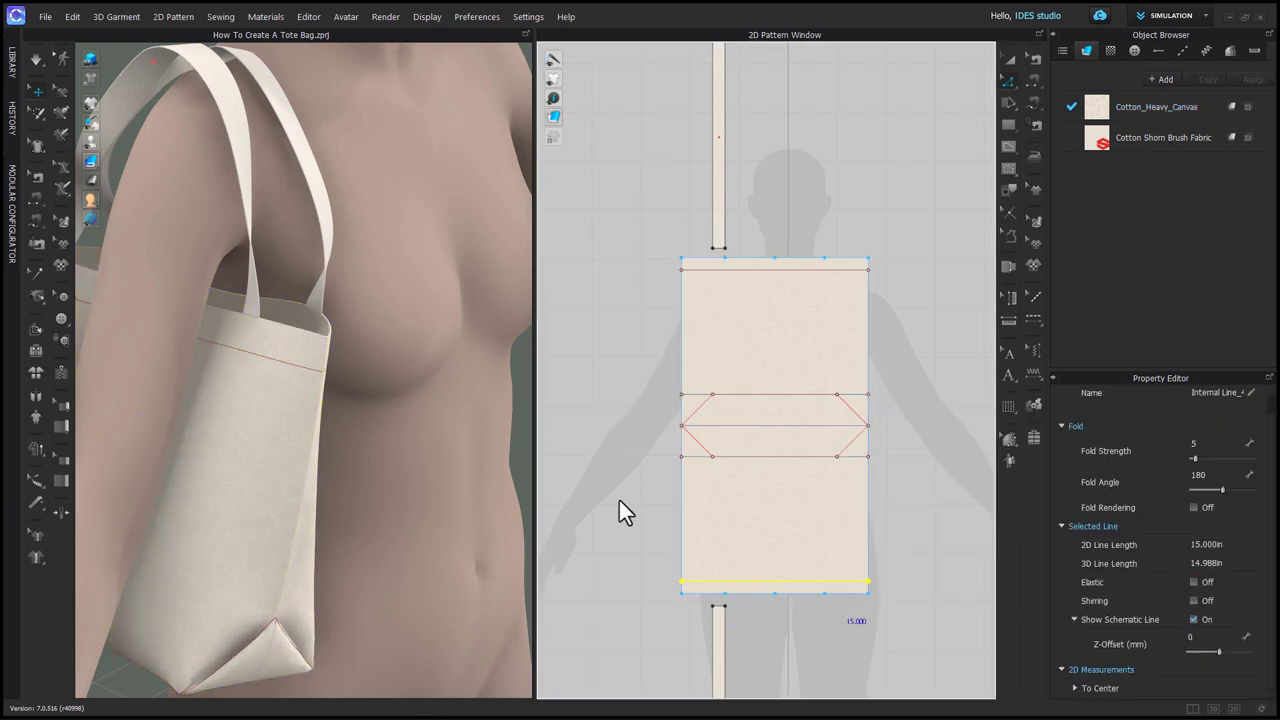
click(620, 514)
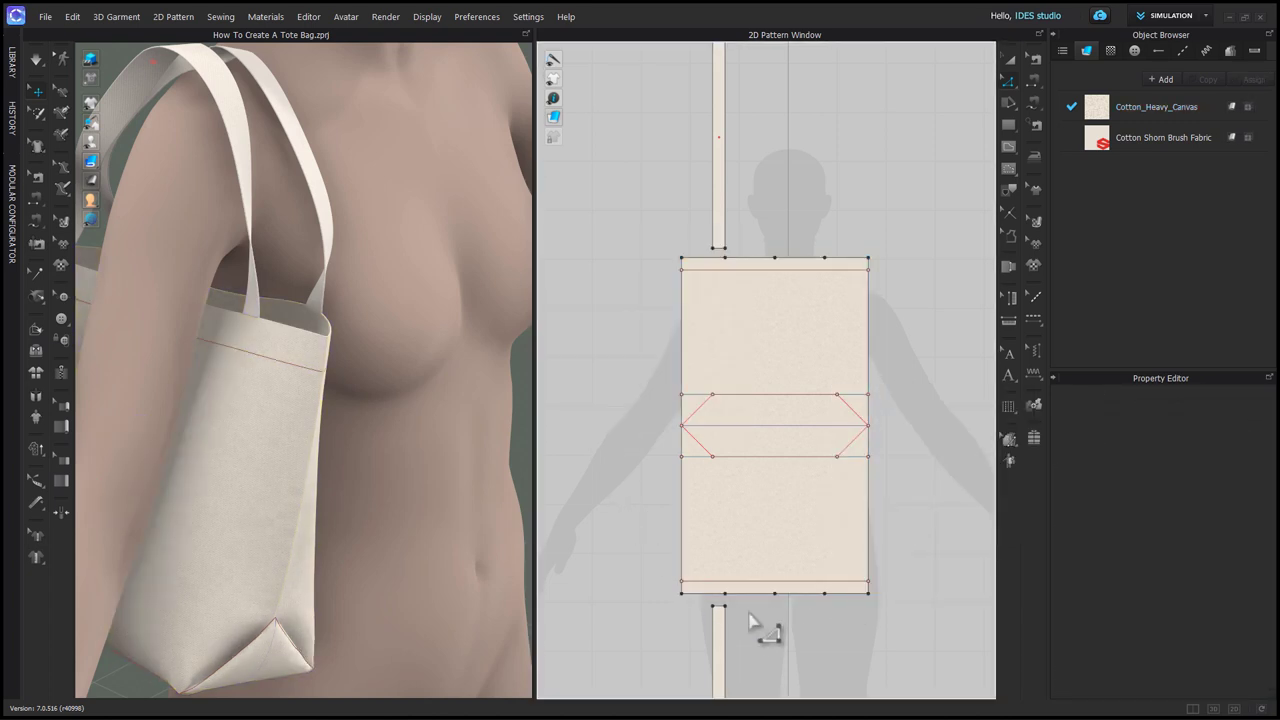
Split the bag's upper internal line at 3.5 in from each end
right_drag(806, 651, 828, 602)
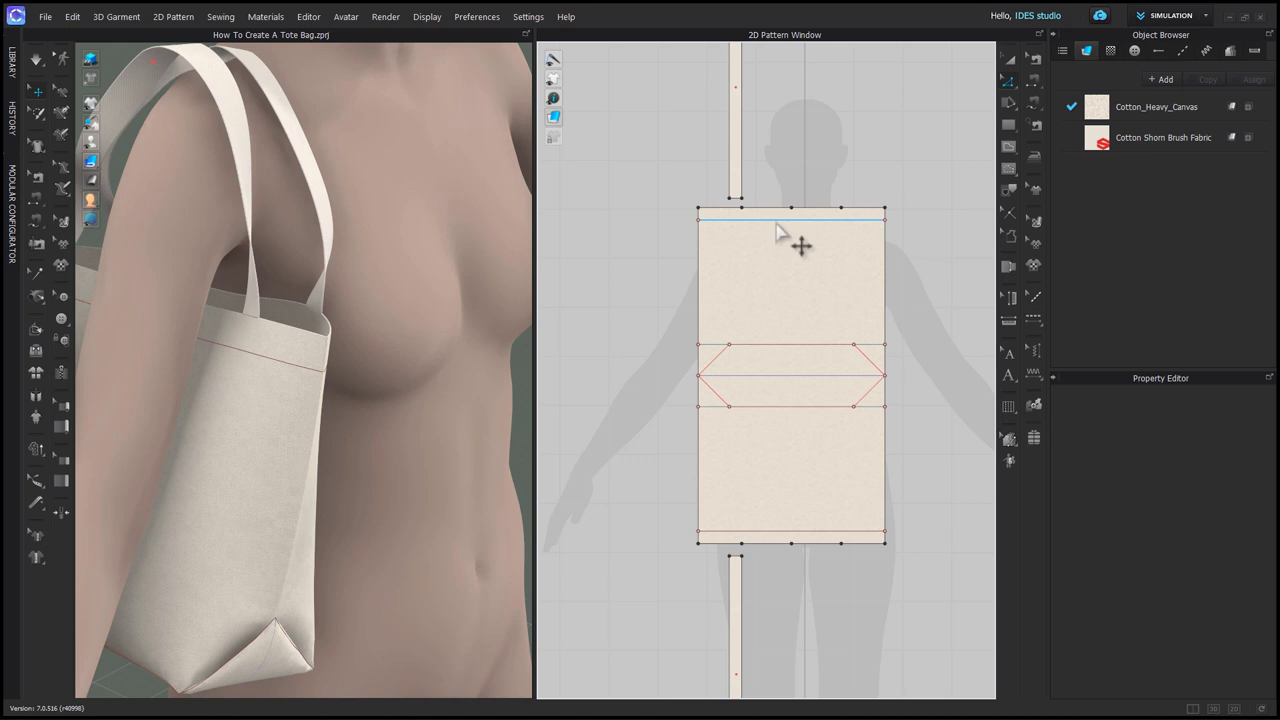
scroll(776, 226, up, 1)
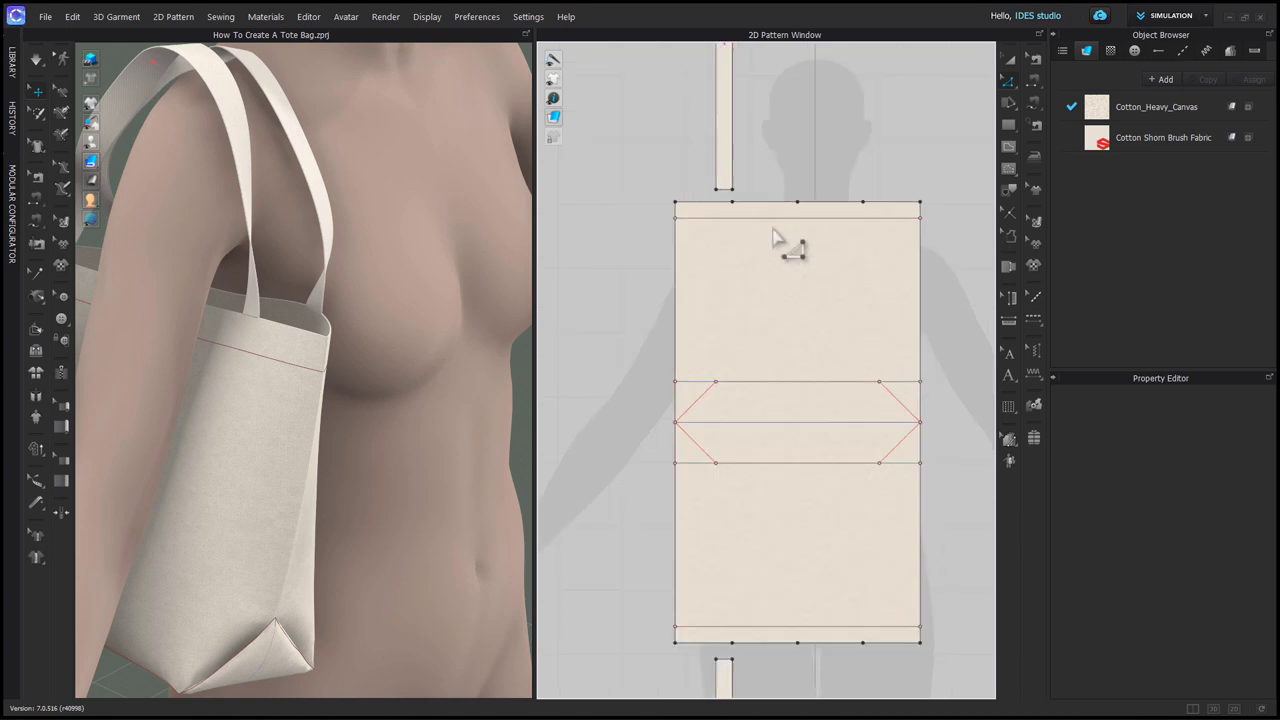
click(709, 207)
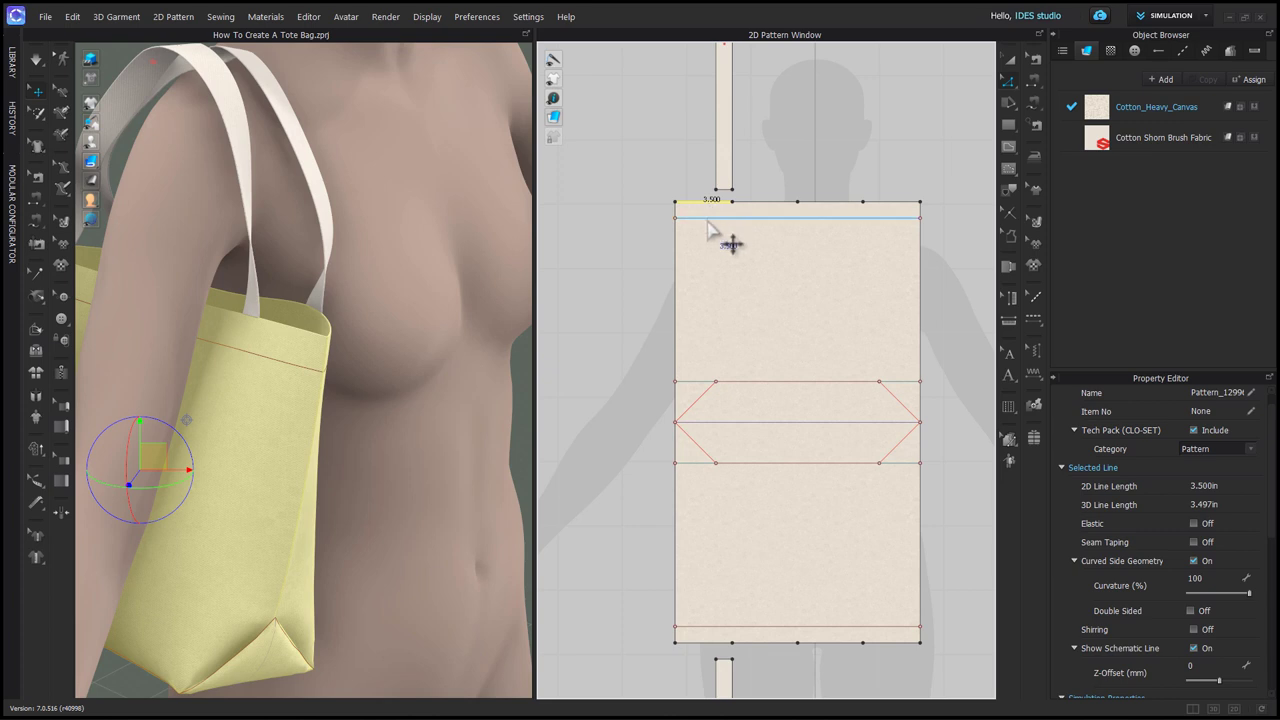
right_click(735, 220)
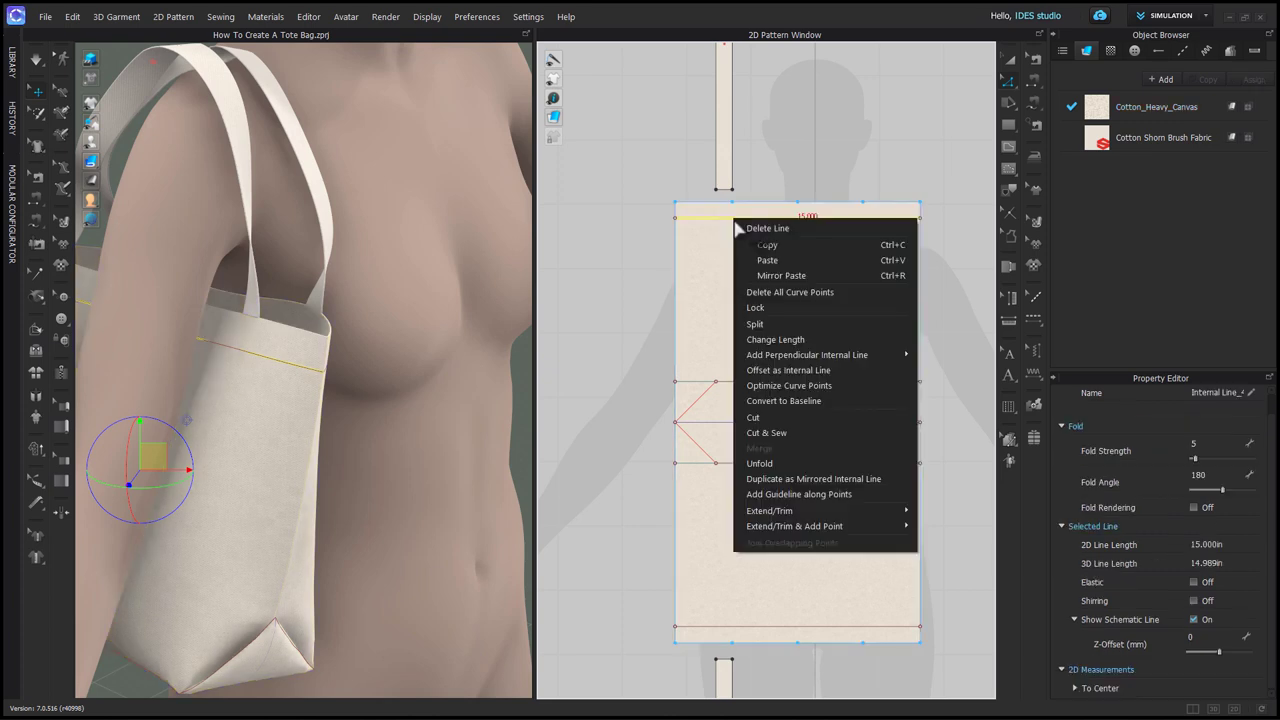
click(772, 325)
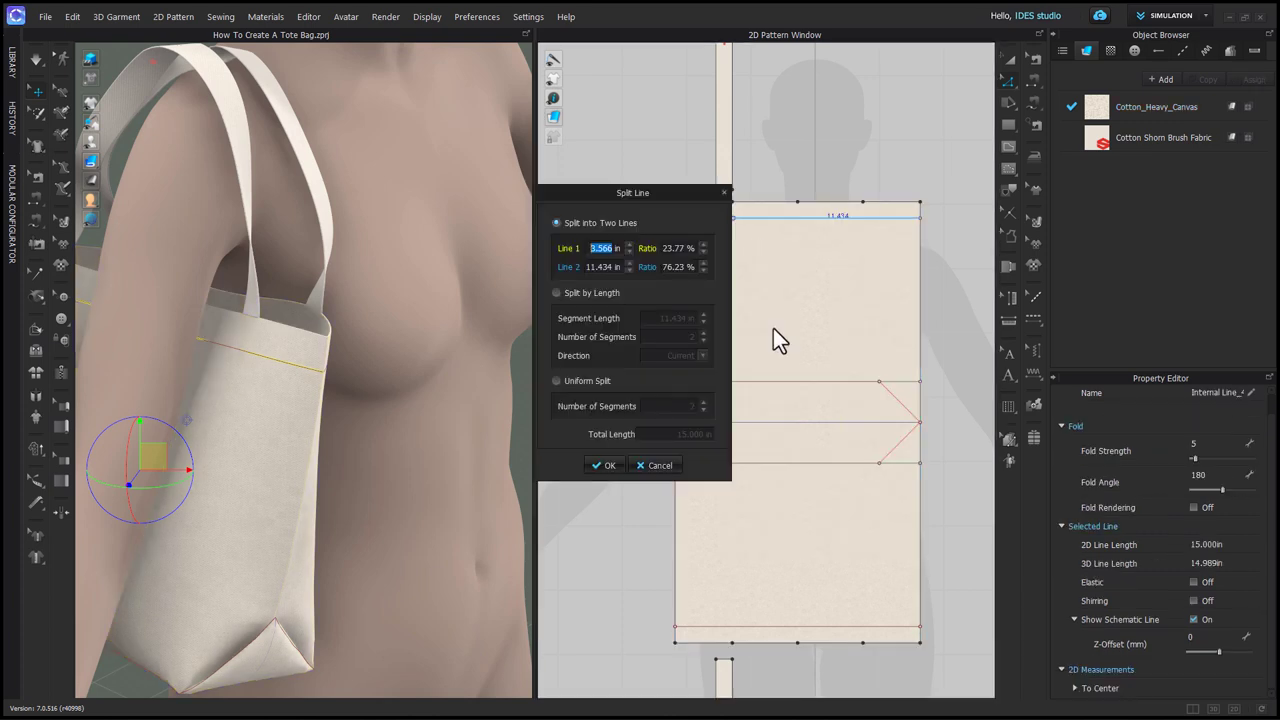
text(3.5)
key(Return)
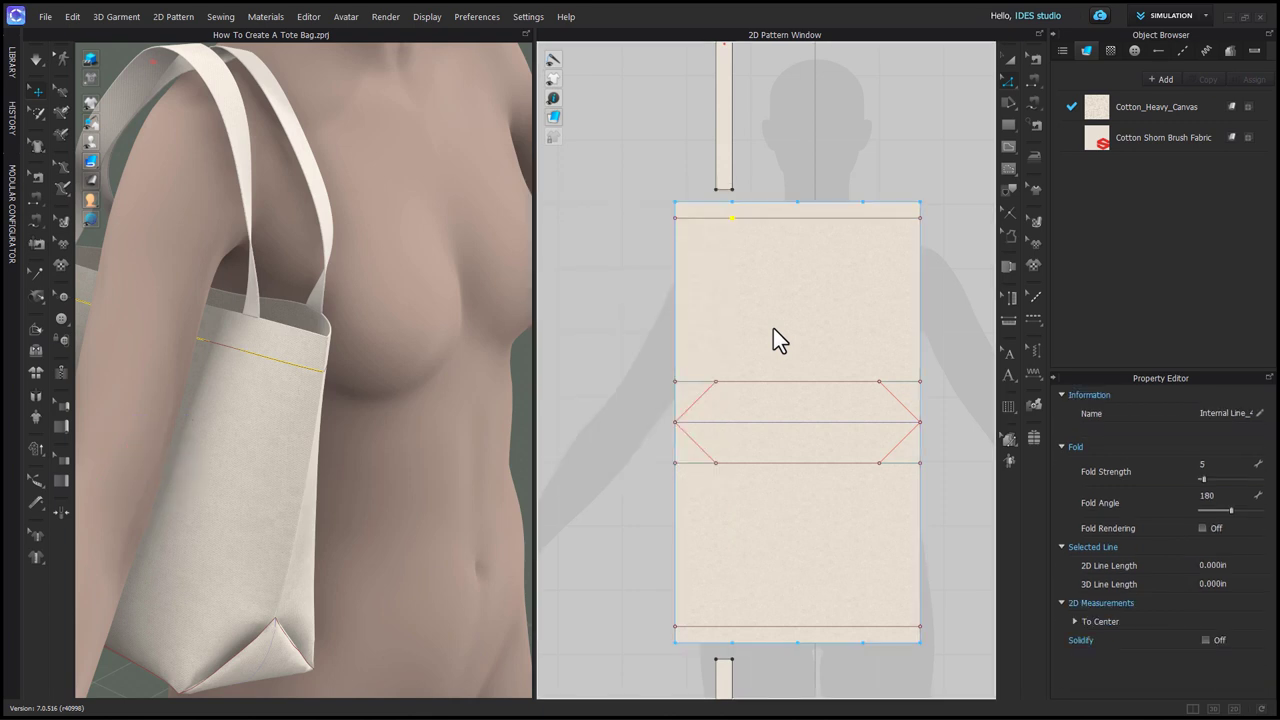
right_click(868, 220)
click(884, 319)
text(3.5)
key(Return)
Split the bag's lower internal line at 3.5 in from each end
middle_drag(782, 590, 774, 502)
right_click(723, 539)
click(764, 309)
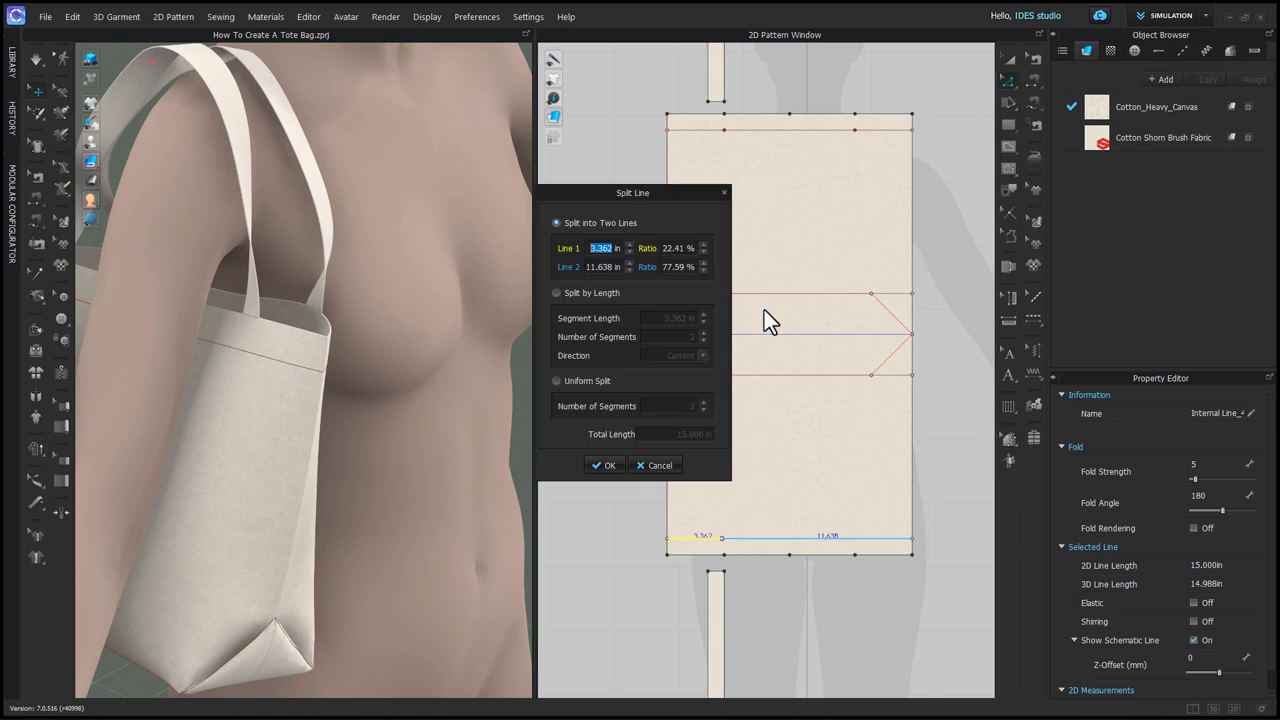
text(3.5)
key(Return)
right_click(853, 540)
click(889, 322)
text(3.5)
key(Return)
scroll(980, 375, down, 3)
click(917, 537)
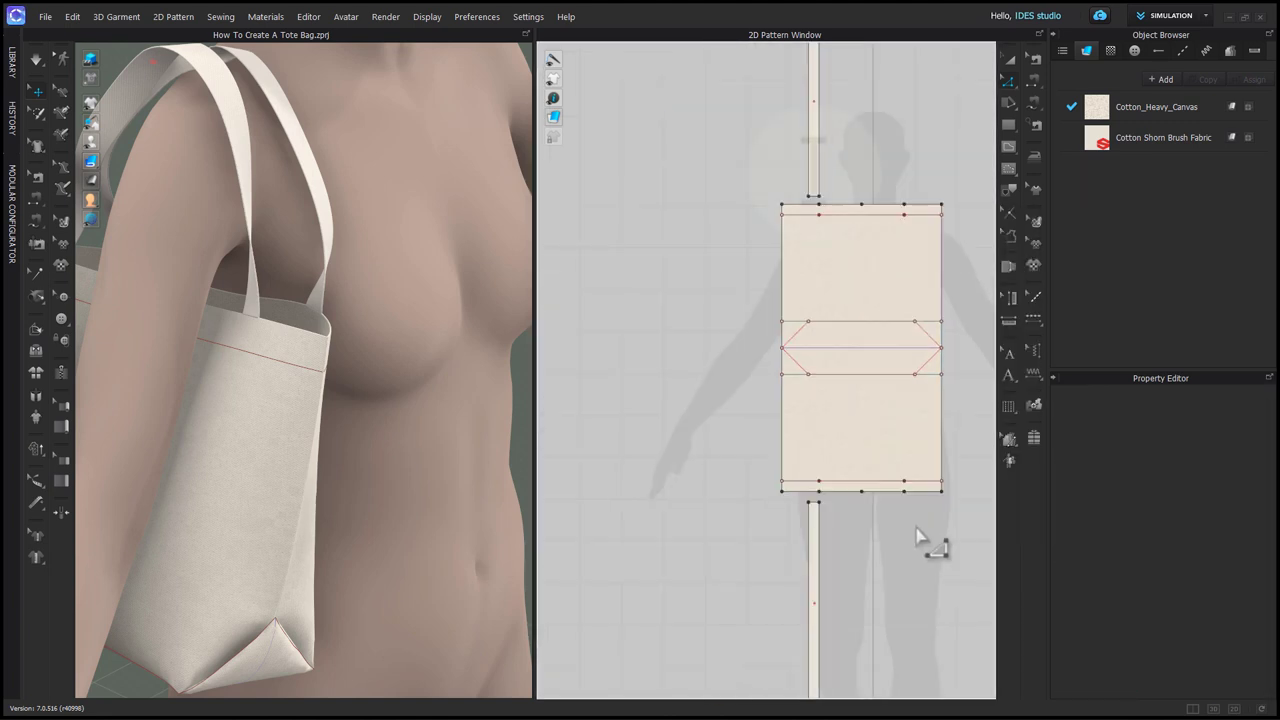
Trace the strip between the bag's bottom edge and lower internal line as a separate pattern placed beside the bag
click(1012, 188)
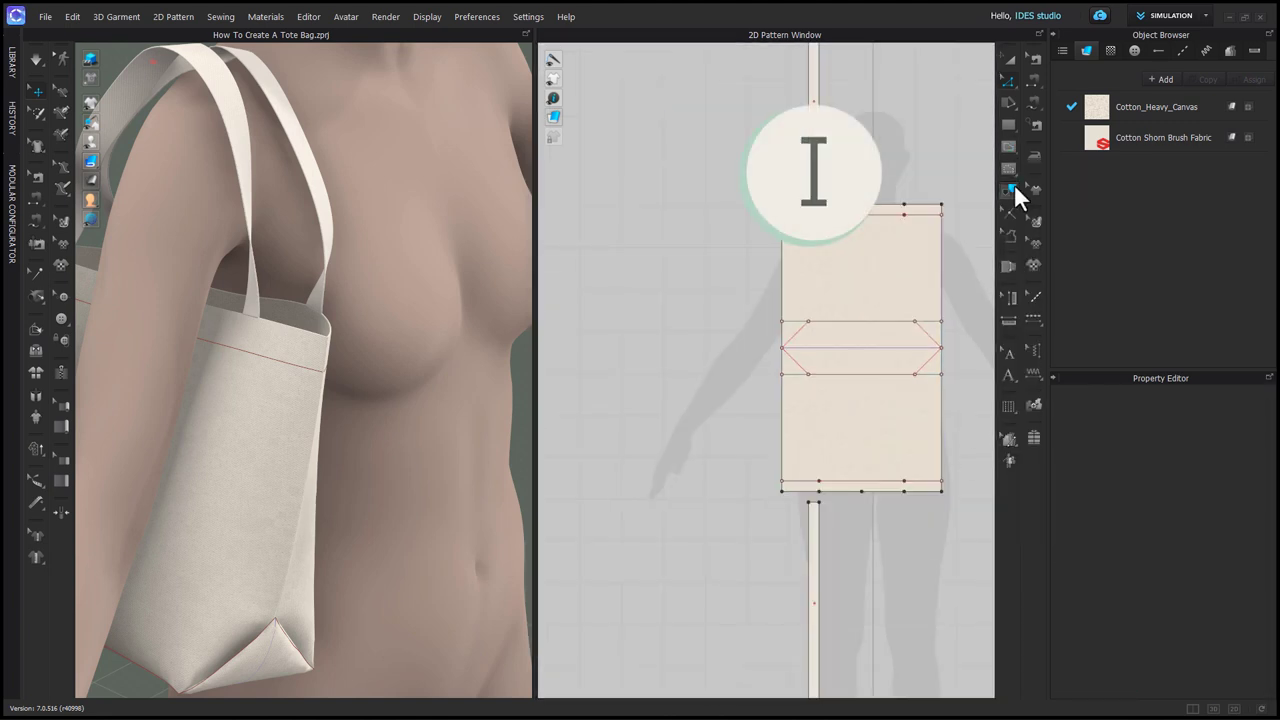
click(800, 487)
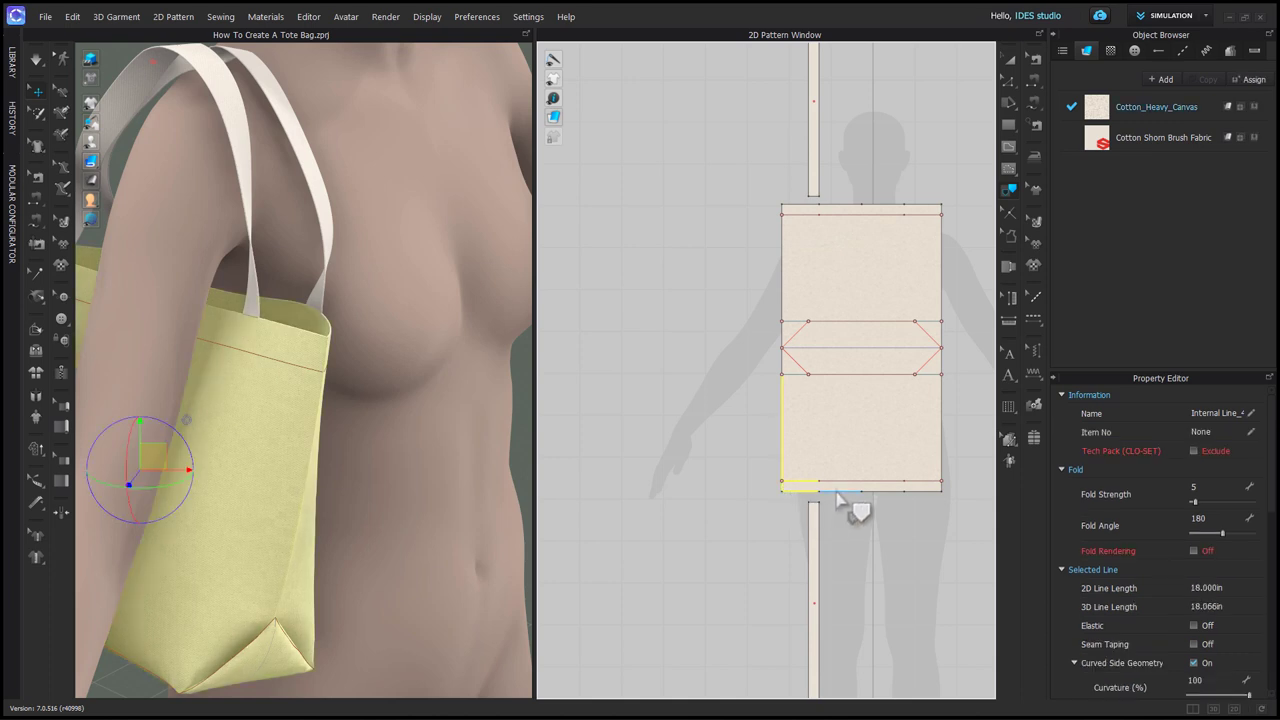
shift+click(878, 503)
shift+click(924, 482)
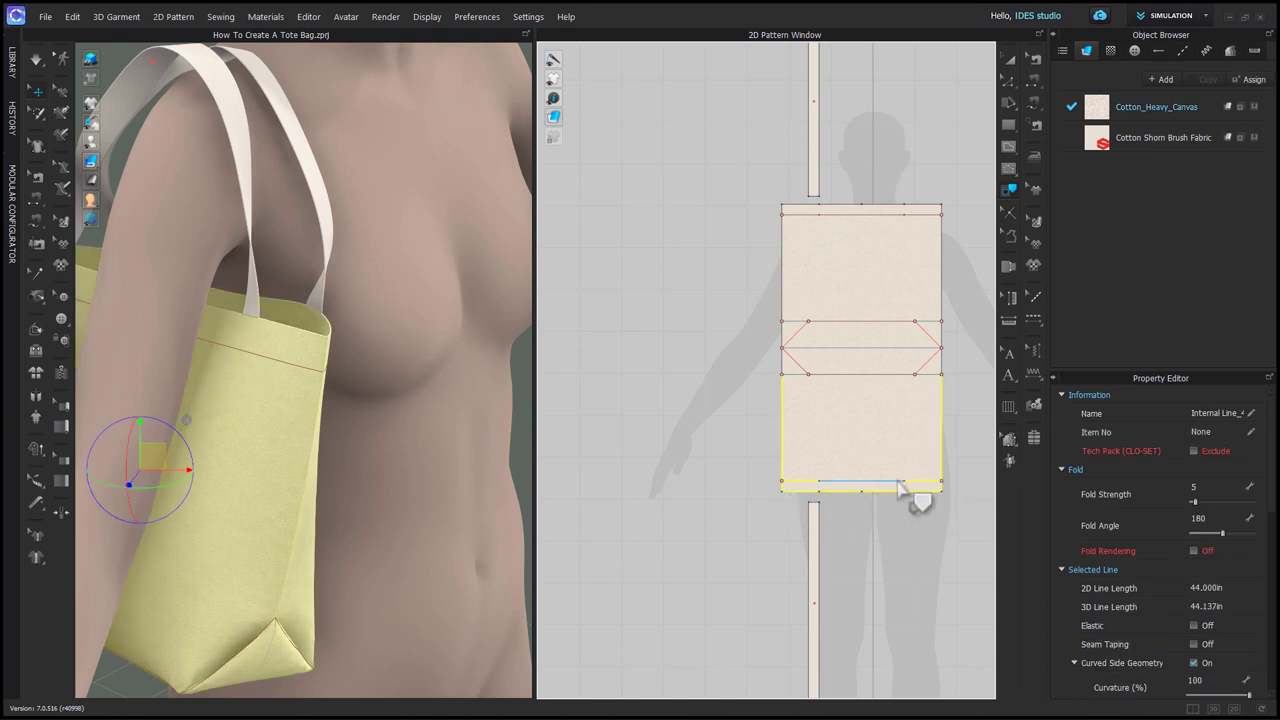
right_click(905, 492)
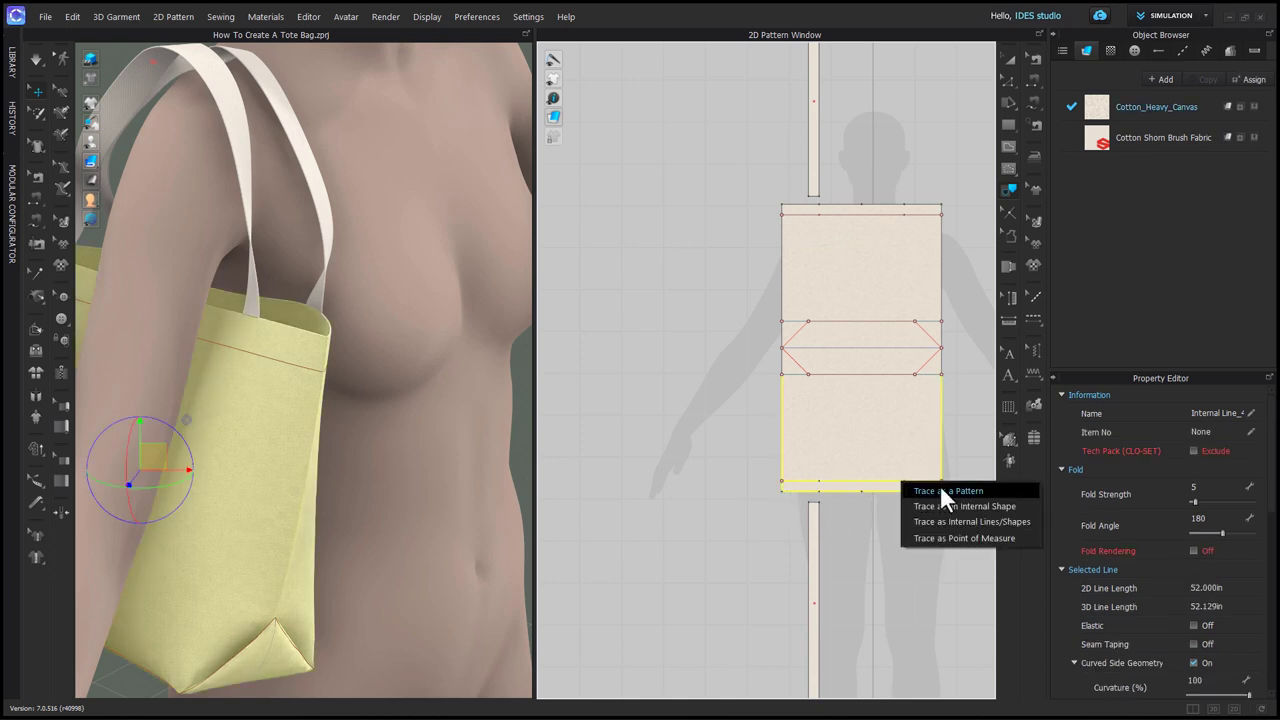
click(920, 492)
click(686, 565)
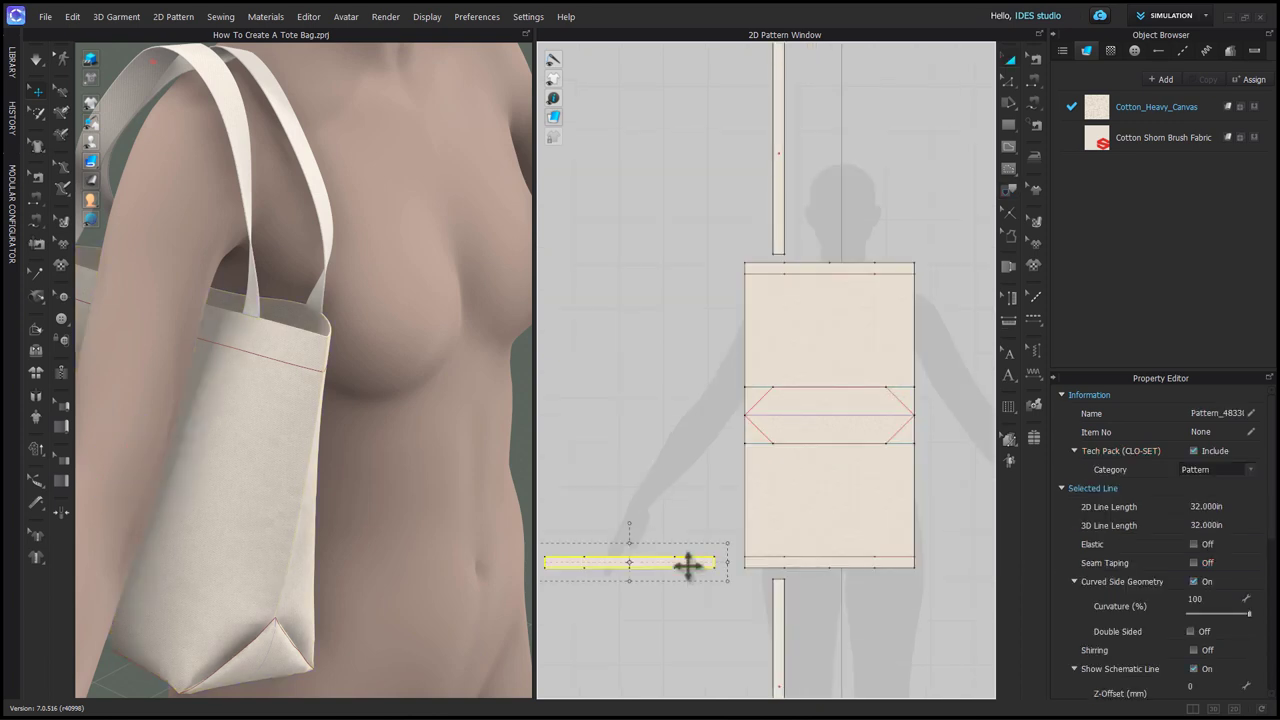
Place a second facing strip pattern beside the bag's top edge, level with its upper band
drag(686, 565, 657, 270)
click(651, 409)
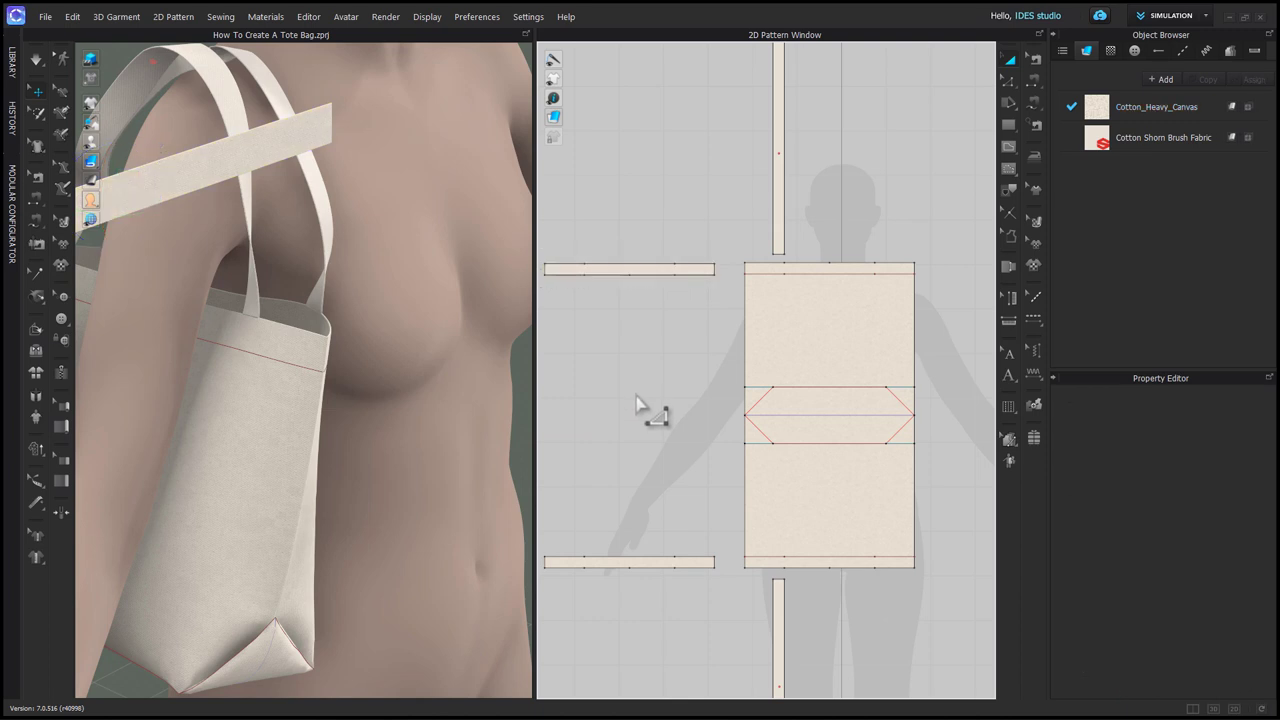
middle_drag(651, 409, 700, 429)
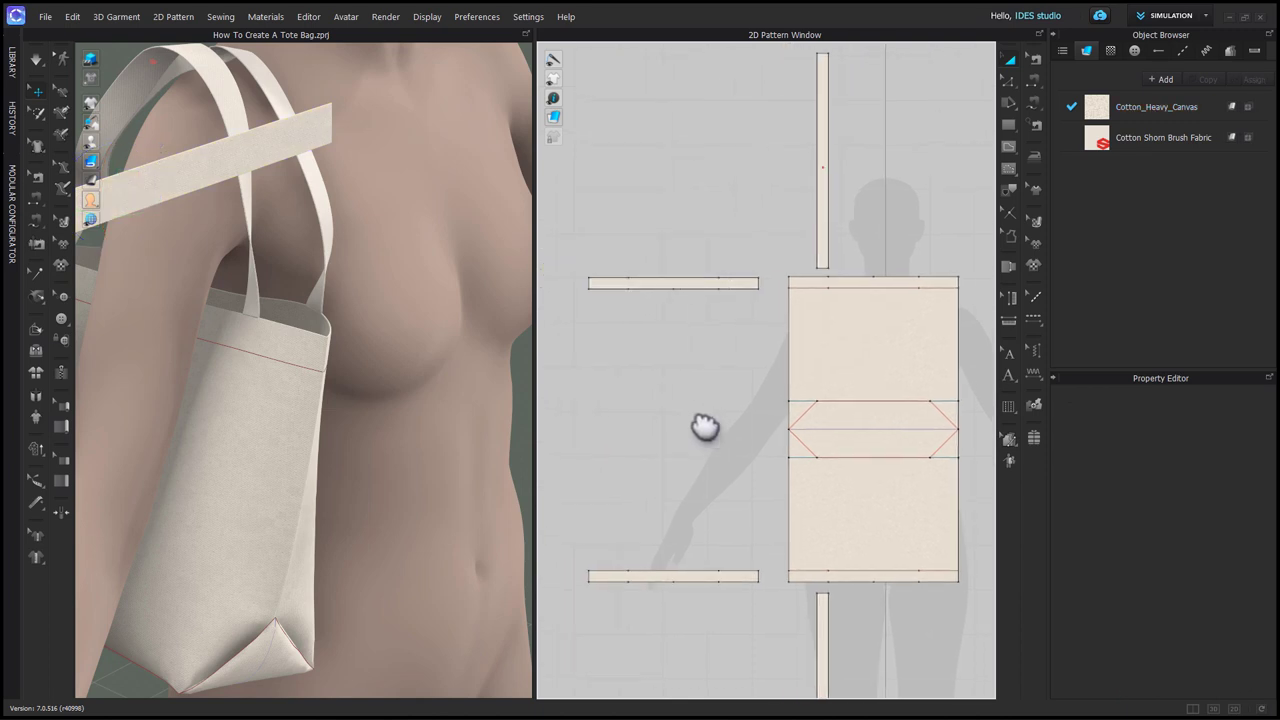
click(678, 288)
drag(682, 246, 685, 340)
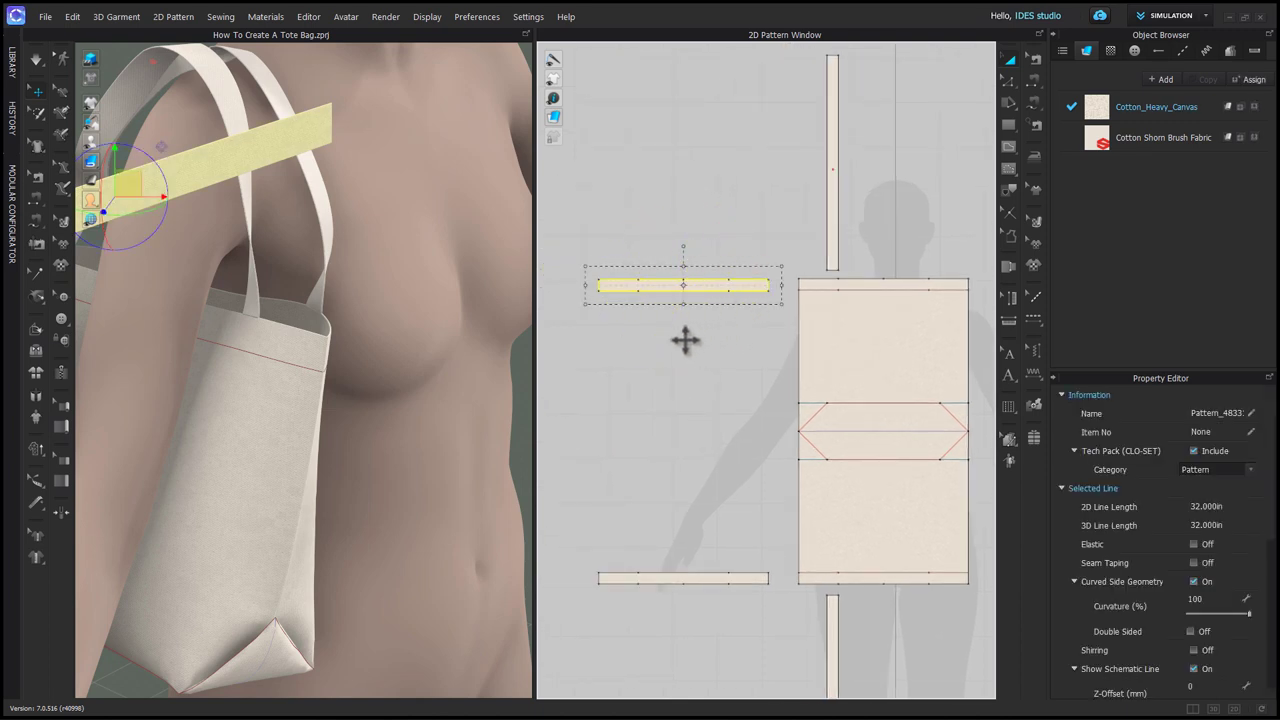
click(705, 344)
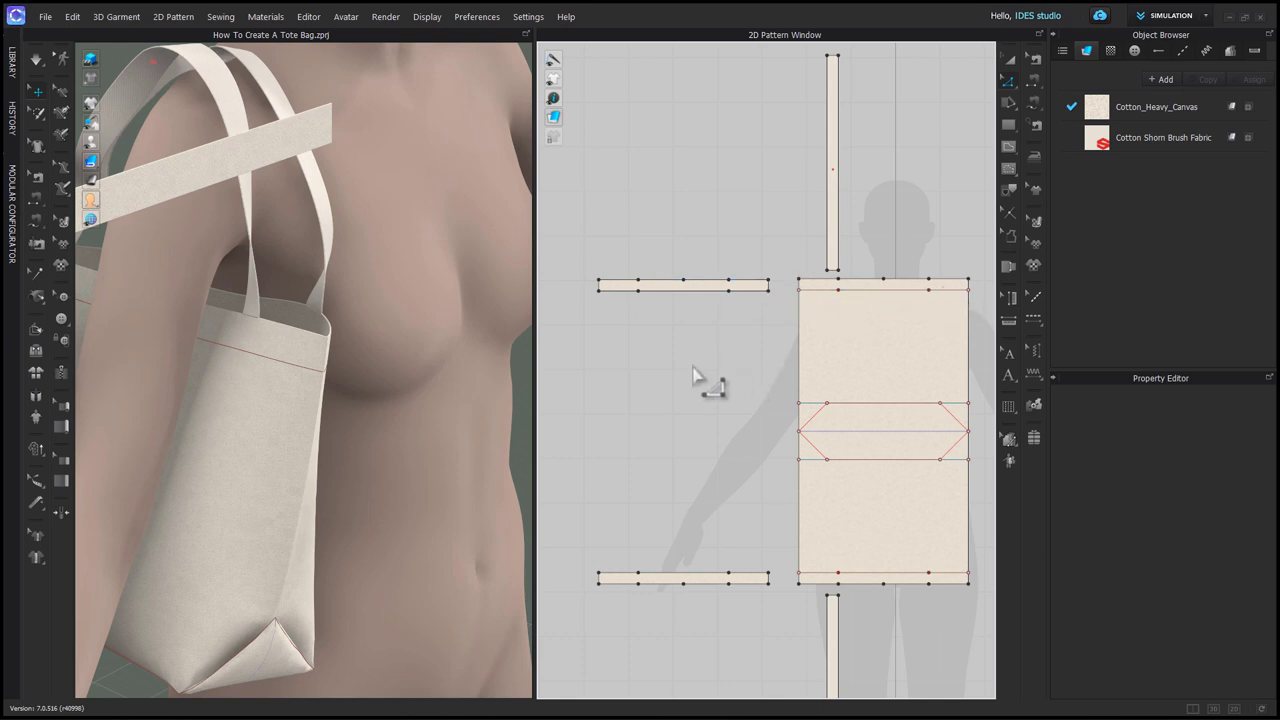
Examine the front and back faces of the facing strip against the bag in 3D using another surface texture display
scroll(286, 316, down, 3)
right_drag(251, 383, 289, 363)
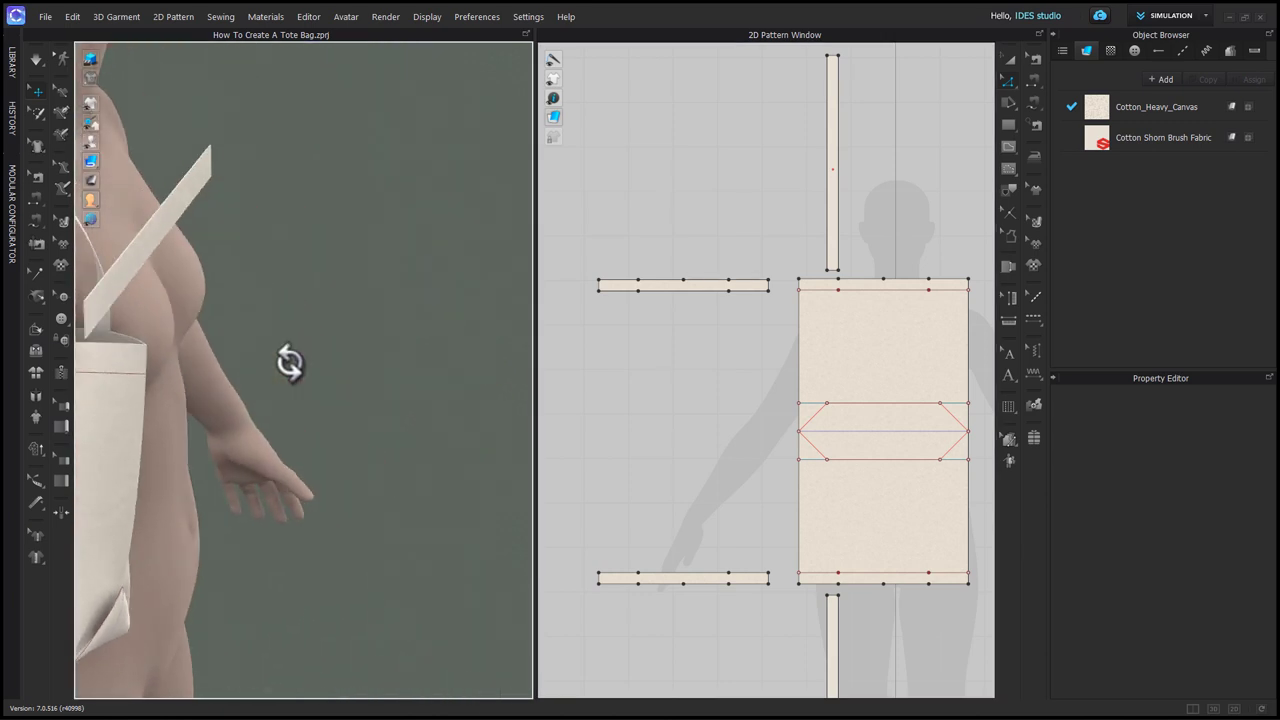
middle_drag(258, 361, 452, 351)
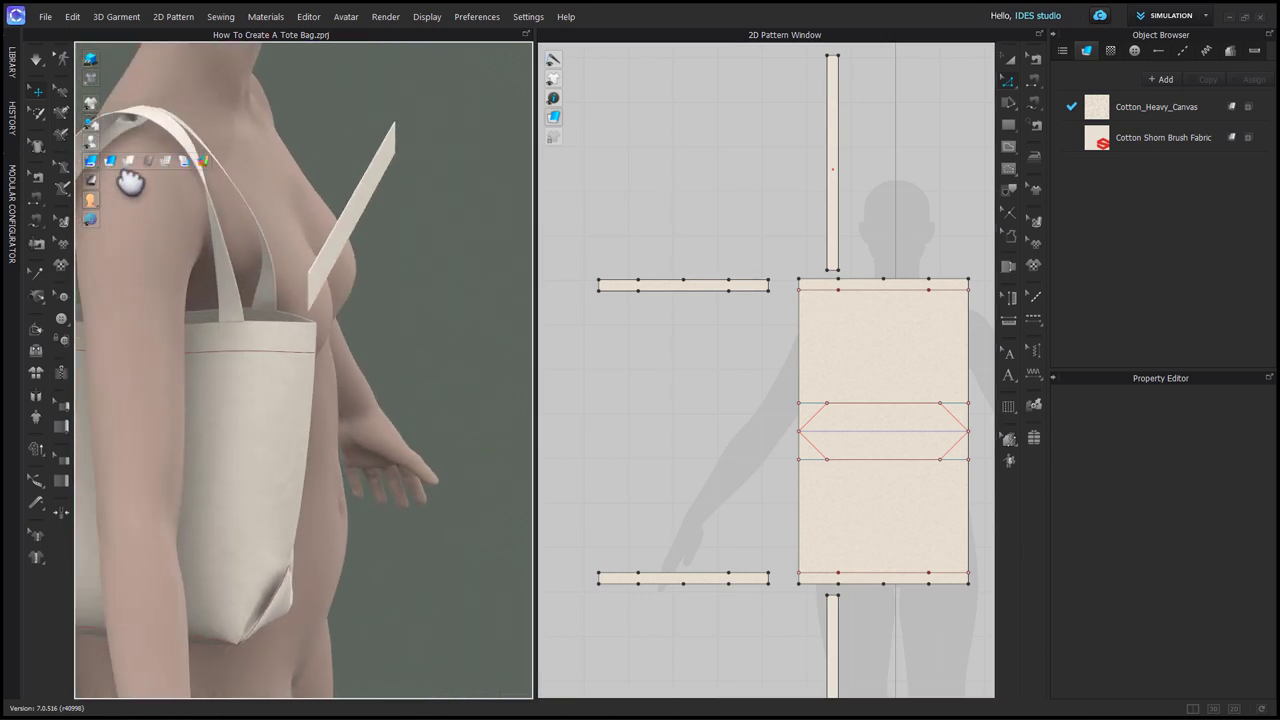
click(112, 166)
right_drag(345, 362, 329, 371)
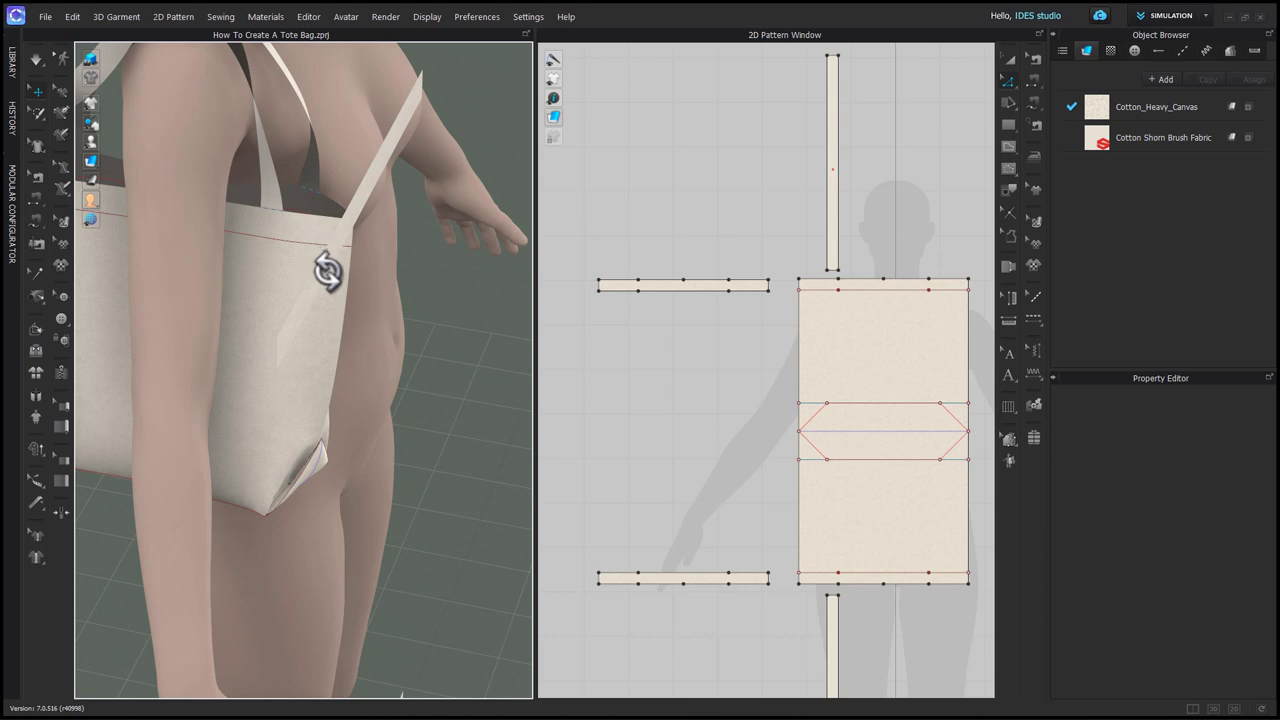
mouse_move(105, 162)
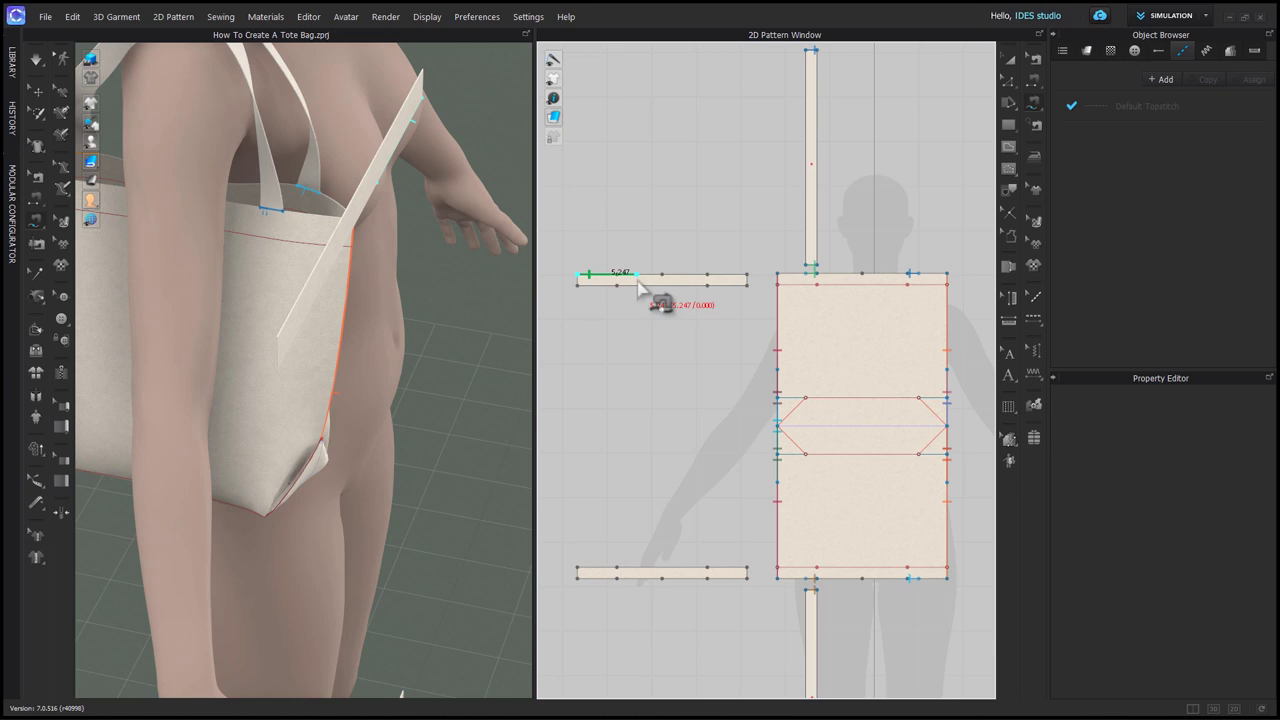
Sew the upper strip's whole top edge to the bag pattern's top edge as a Turned seam
click(747, 275)
click(778, 274)
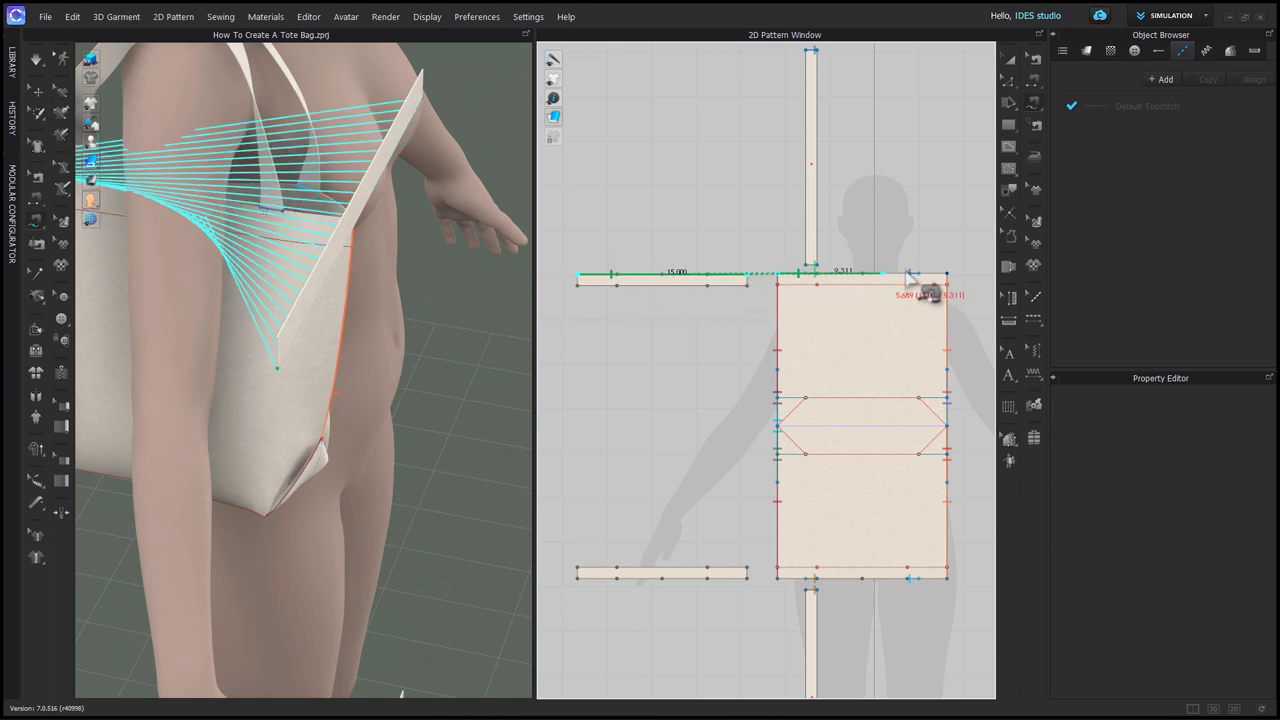
click(947, 276)
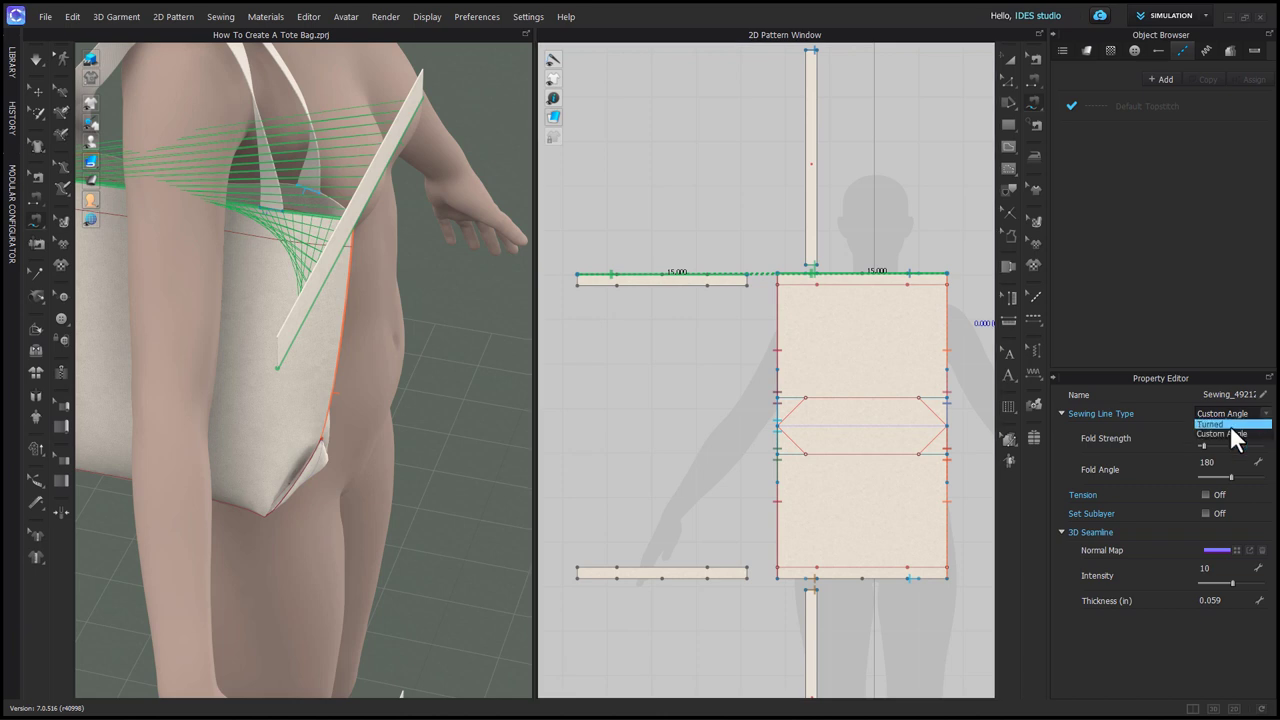
click(1232, 427)
Sew the upper strip's left end to the 1 in section of the bag's left side edge as a Turned seam
click(577, 275)
click(577, 287)
click(777, 274)
click(778, 286)
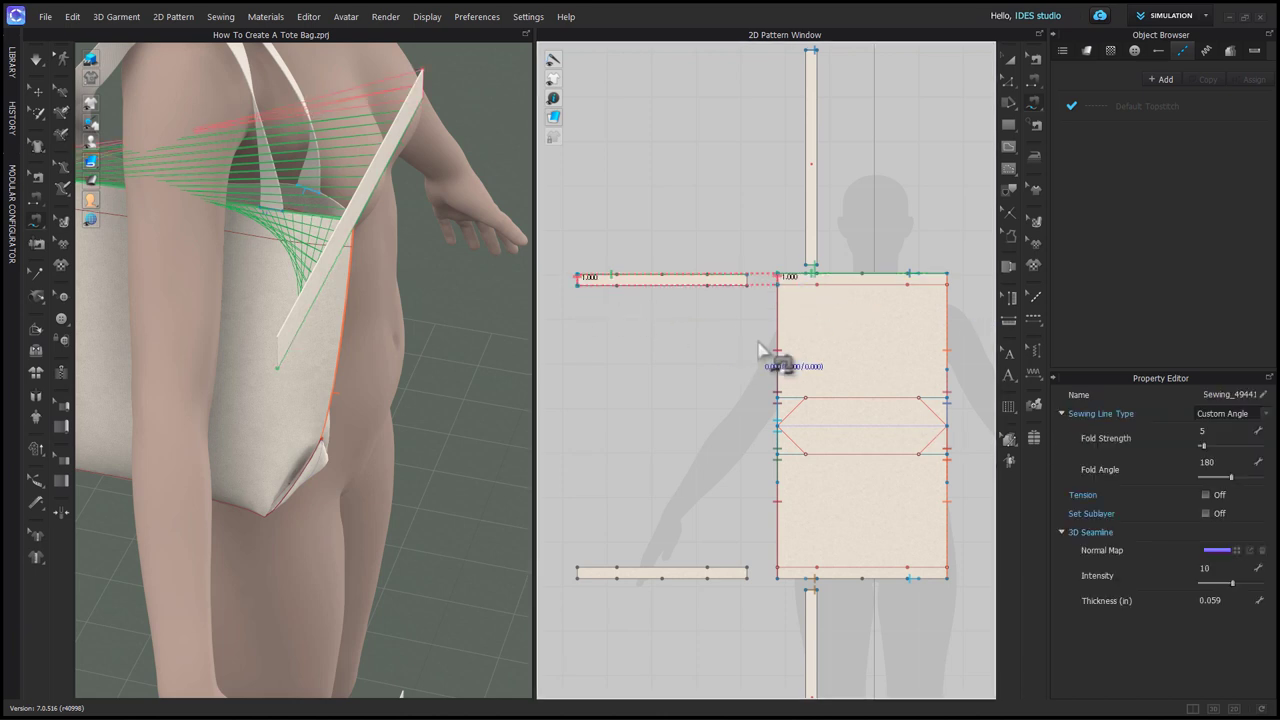
click(1230, 413)
click(1223, 425)
Sew the upper strip's right end to the 1 in section of the bag's right side edge as a Turned seam
click(747, 275)
click(747, 286)
click(947, 274)
click(947, 285)
click(1230, 413)
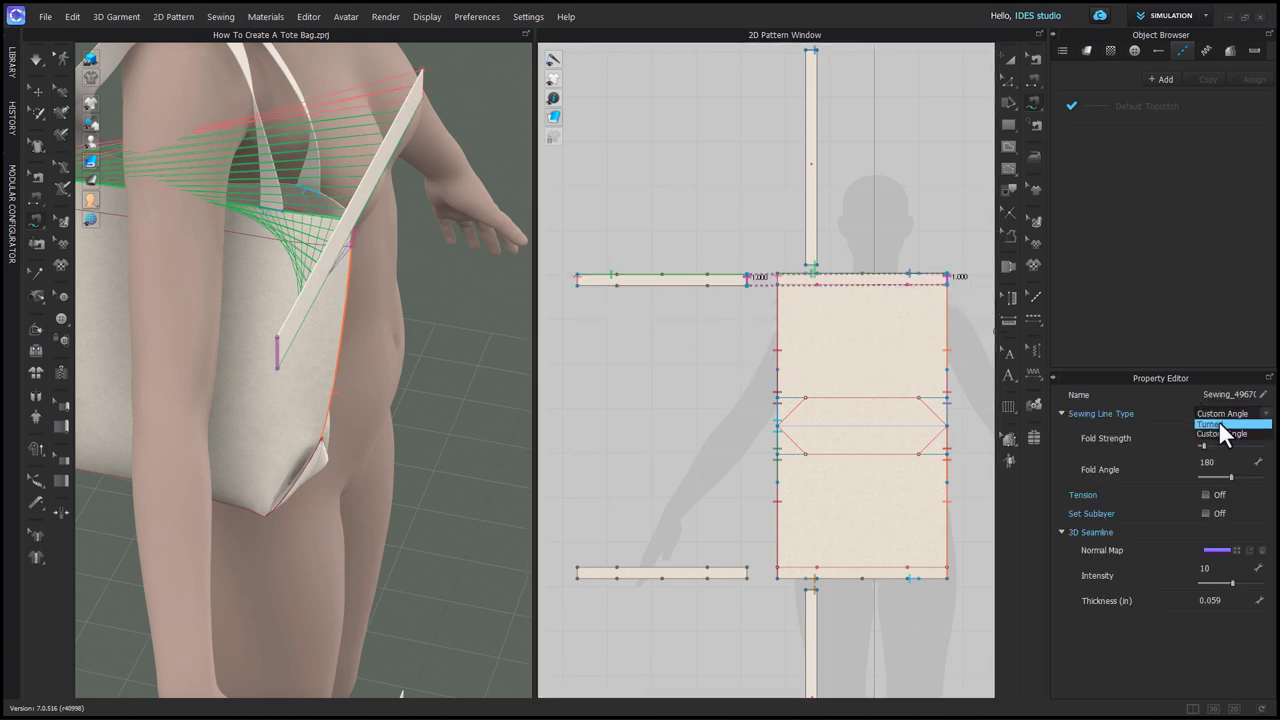
click(1220, 424)
Sew the upper strip's whole bottom edge to the bag pattern's upper internal line
click(578, 284)
click(747, 285)
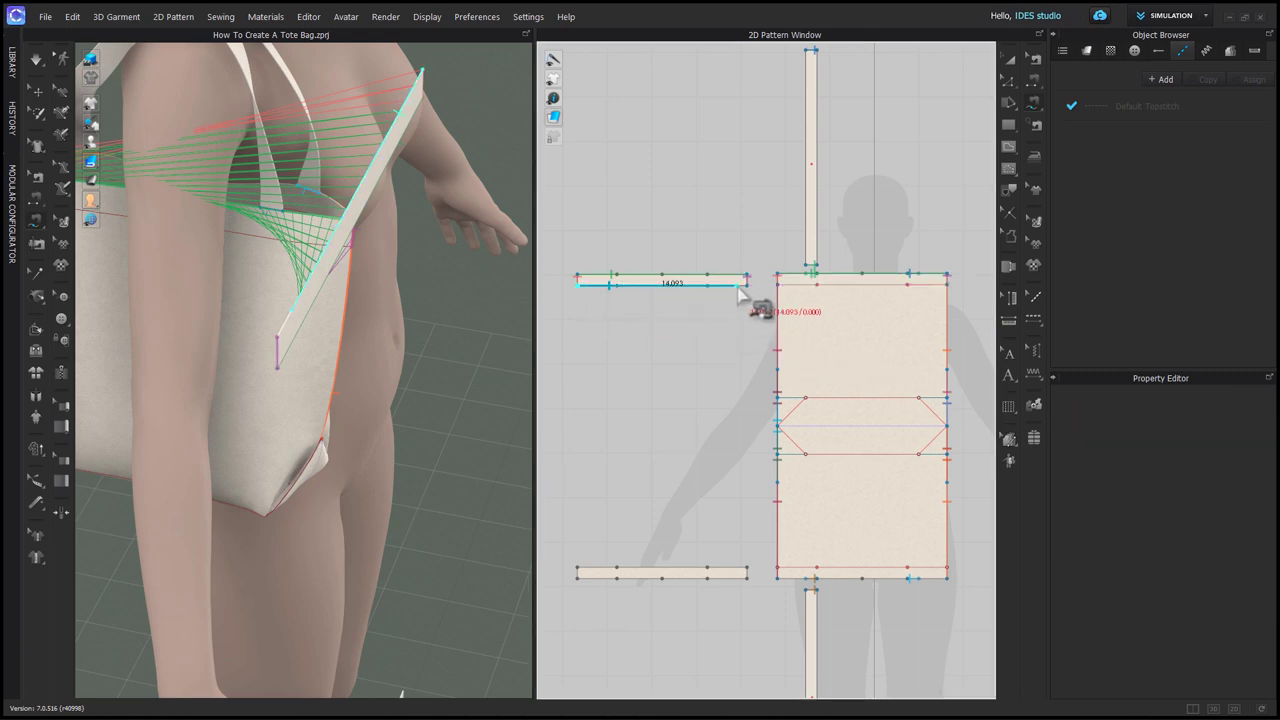
click(777, 285)
click(947, 285)
click(959, 289)
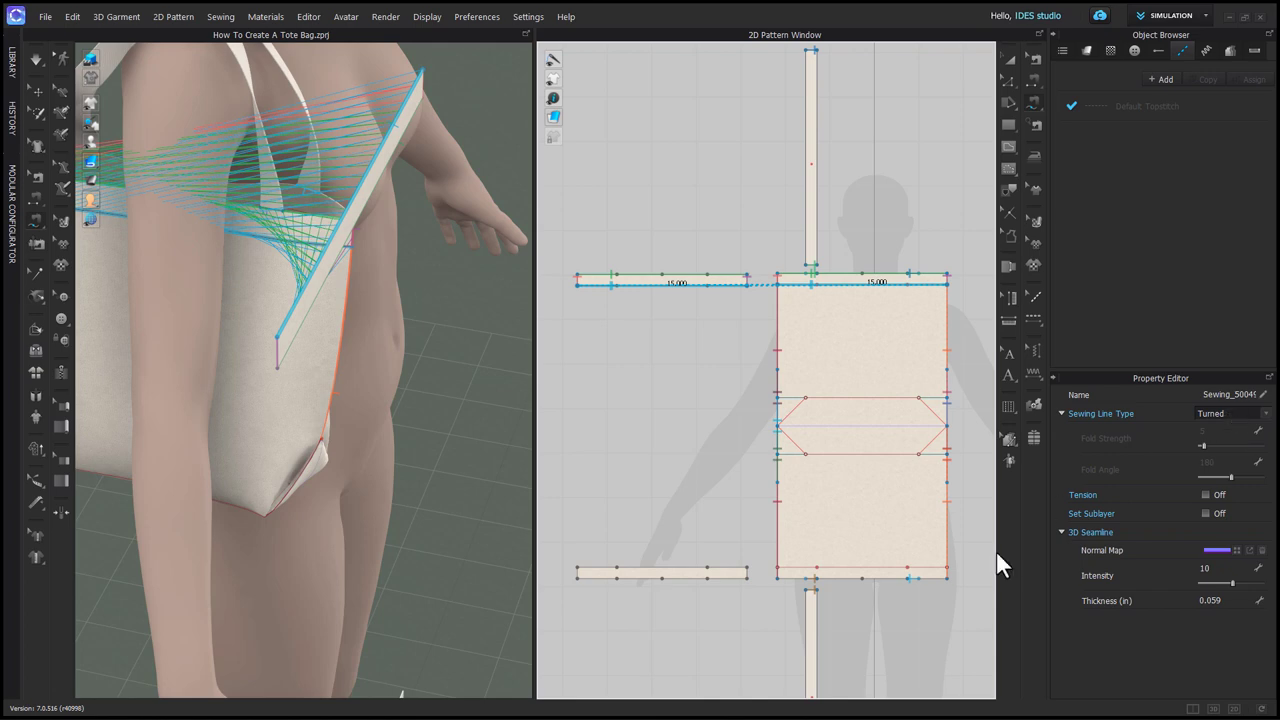
Sew the lower strip's top edge to the bag's lower internal line and its bottom edge to the bag's bottom edge
middle_drag(766, 674, 755, 527)
click(567, 423)
click(737, 423)
click(776, 433)
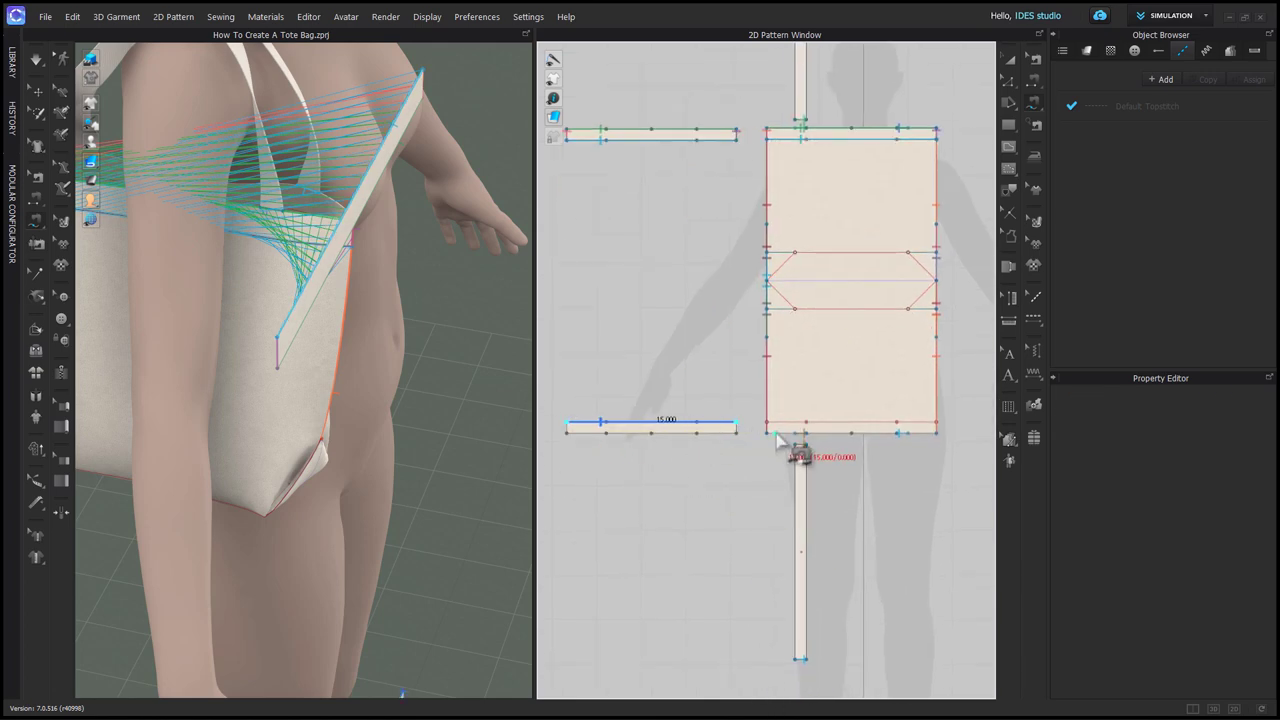
click(937, 433)
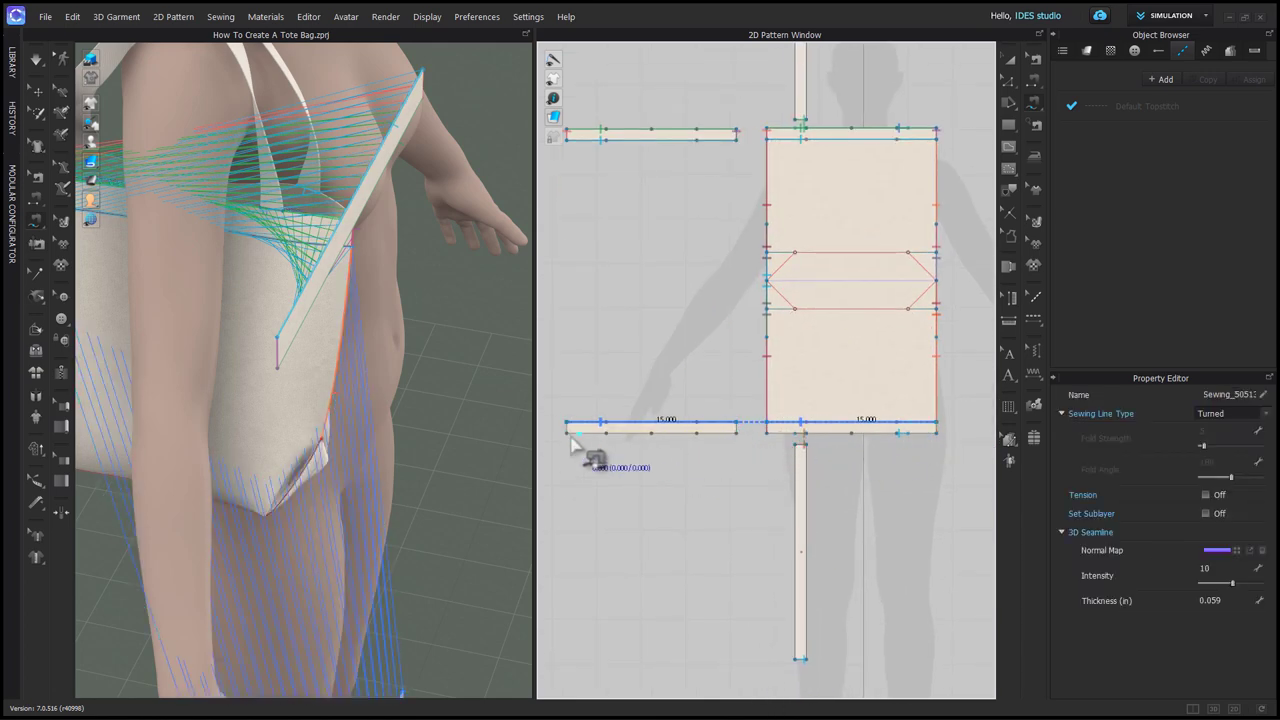
click(568, 433)
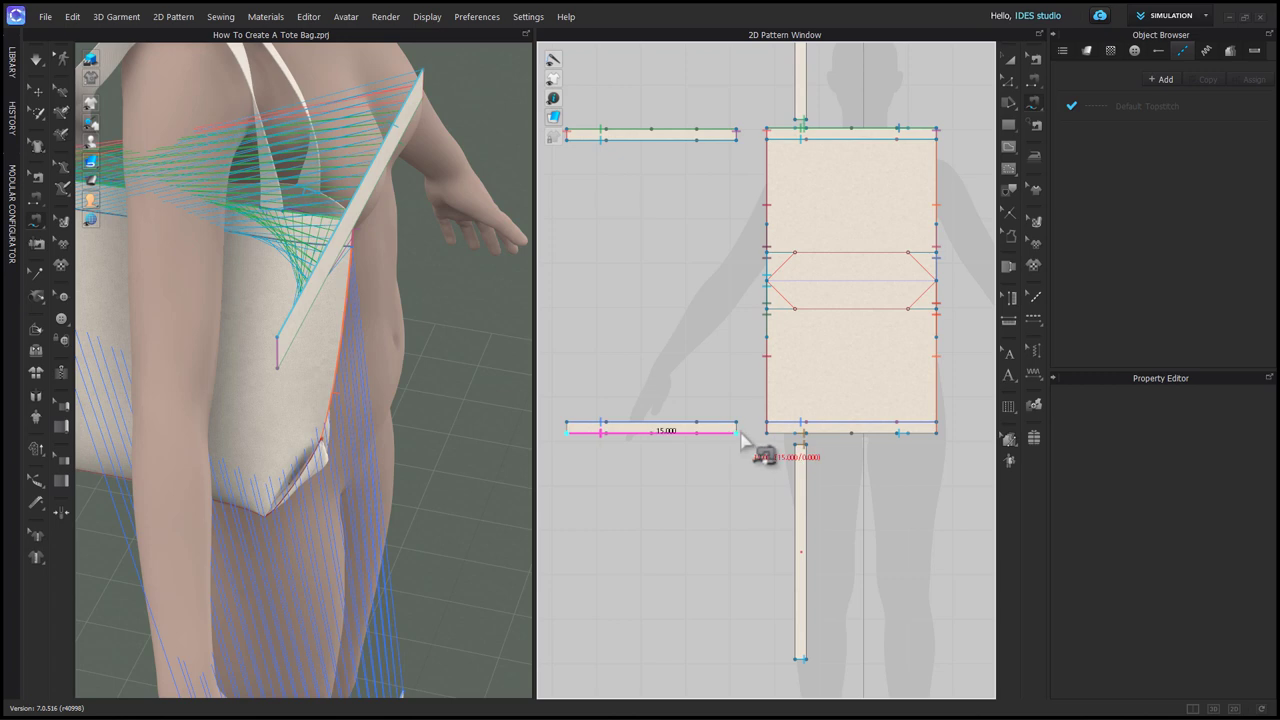
click(938, 434)
Sew the lower strip's left end to the bottom 1 in of the bag's left side edge as a Turned seam
click(567, 427)
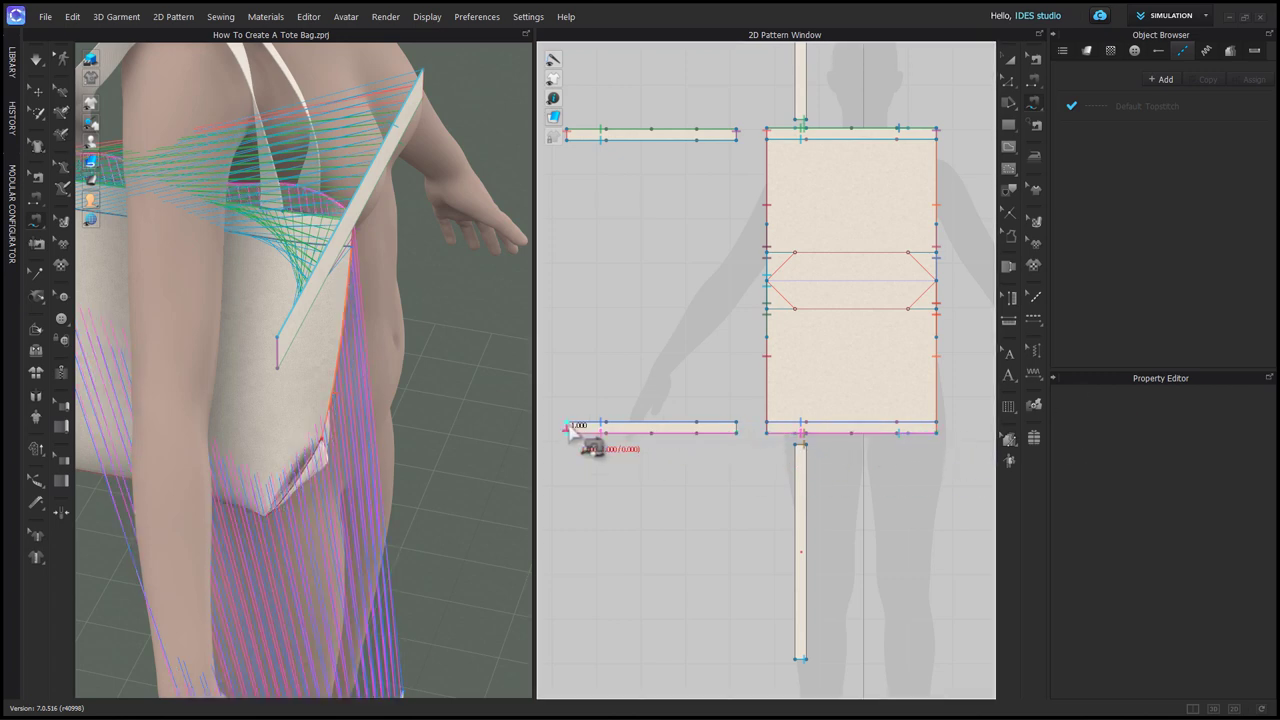
scroll(768, 437, up, 4)
click(766, 433)
click(1230, 413)
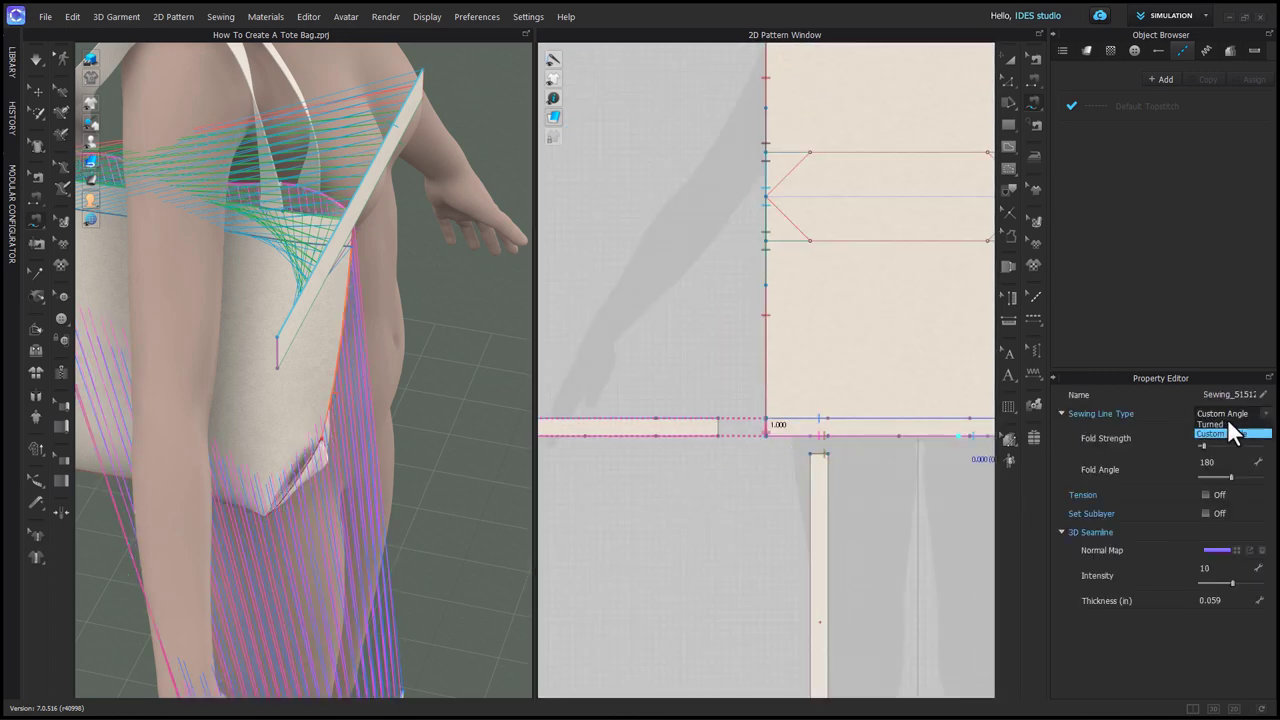
click(1229, 424)
Sew the lower strip's right end to the bottom 1 in of the bag's right side edge as a Turned seam
click(718, 432)
middle_drag(738, 536, 603, 523)
click(898, 421)
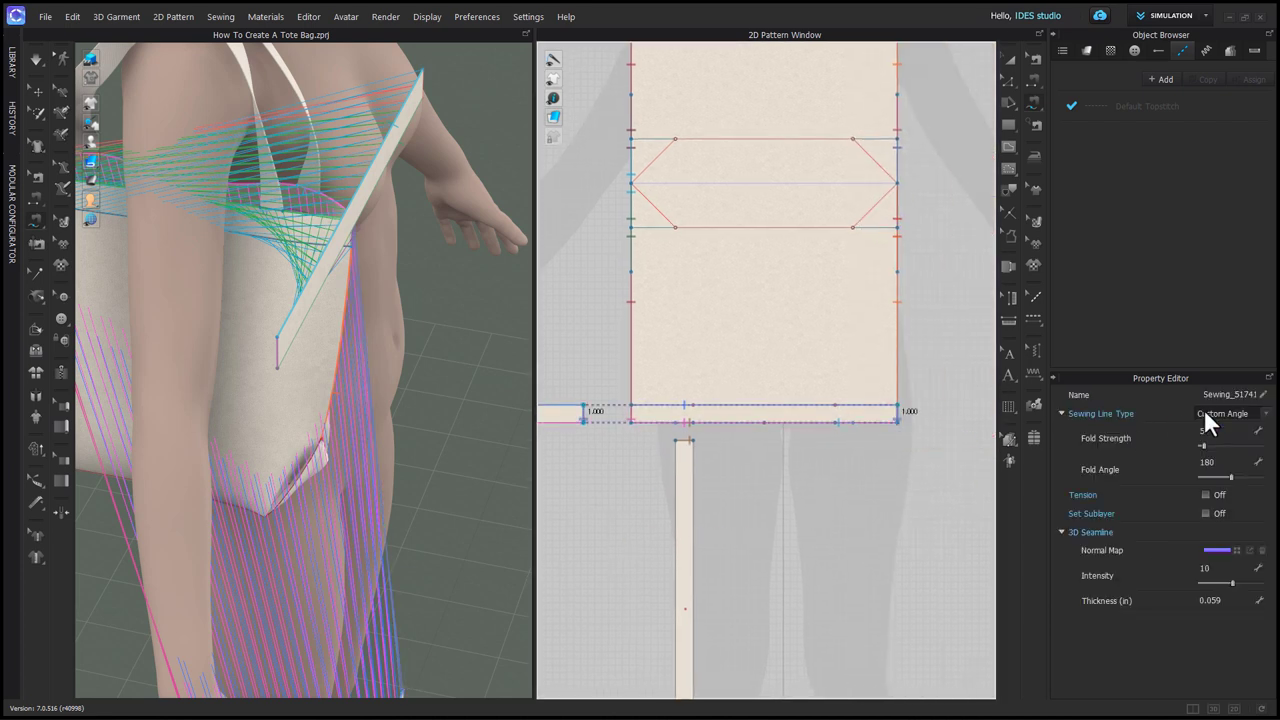
click(1206, 413)
click(1206, 424)
Set the particle distance of both facing strips to 5 mm
scroll(860, 511, down, 4)
key(a)
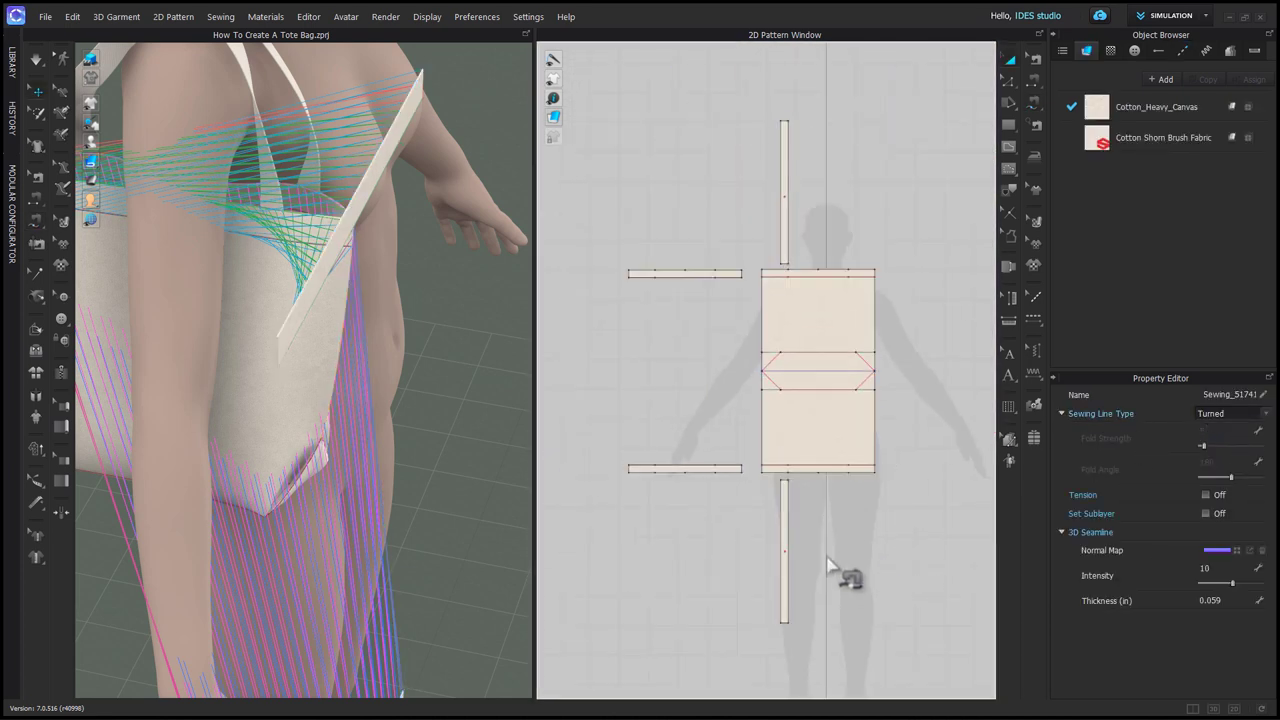
click(697, 469)
shift+click(683, 270)
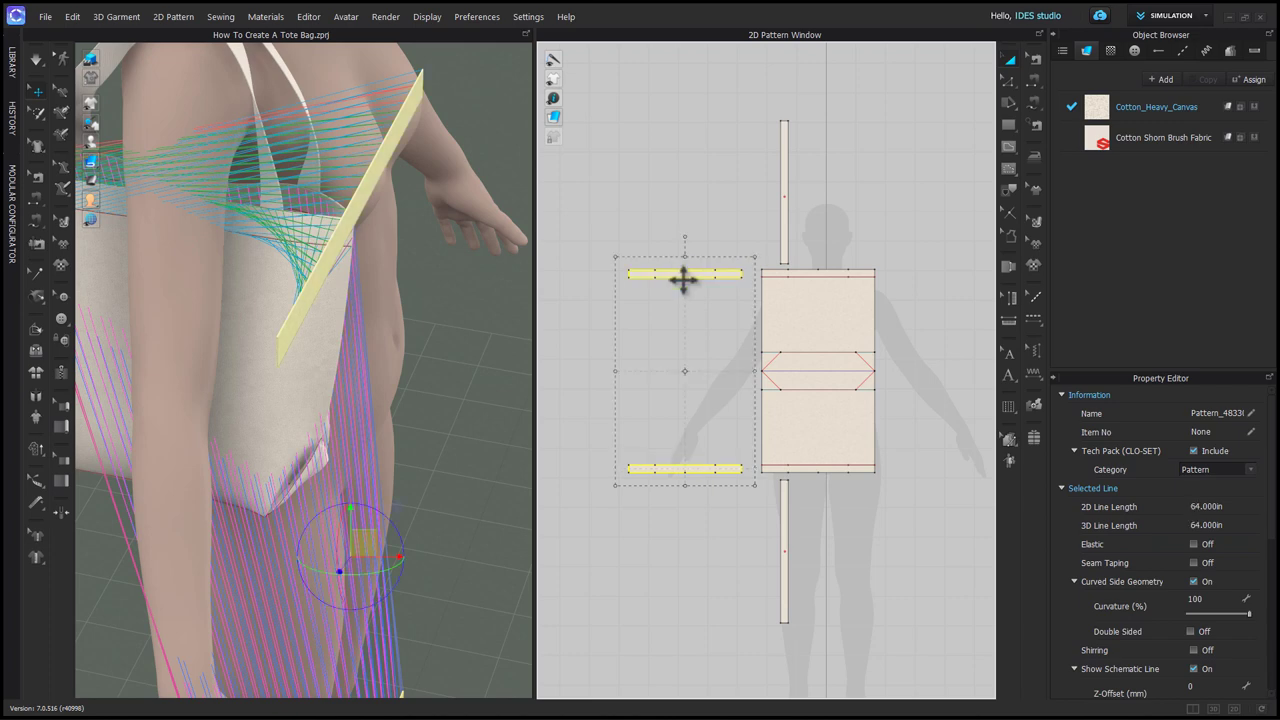
scroll(1212, 592, down, 3)
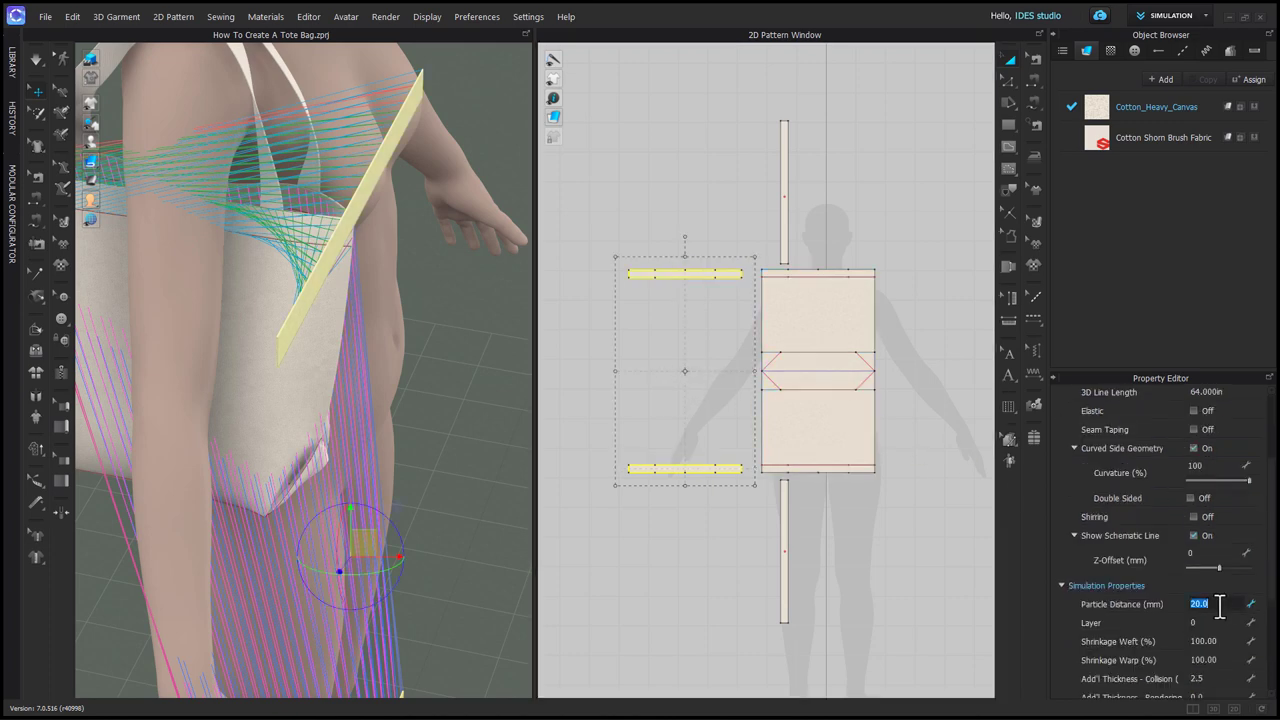
click(1219, 605)
text(5)
key(Return)
Superimpose both facing strips under the bag pattern so they line the inside of the bag's opening
scroll(337, 451, down, 3)
right_click(338, 456)
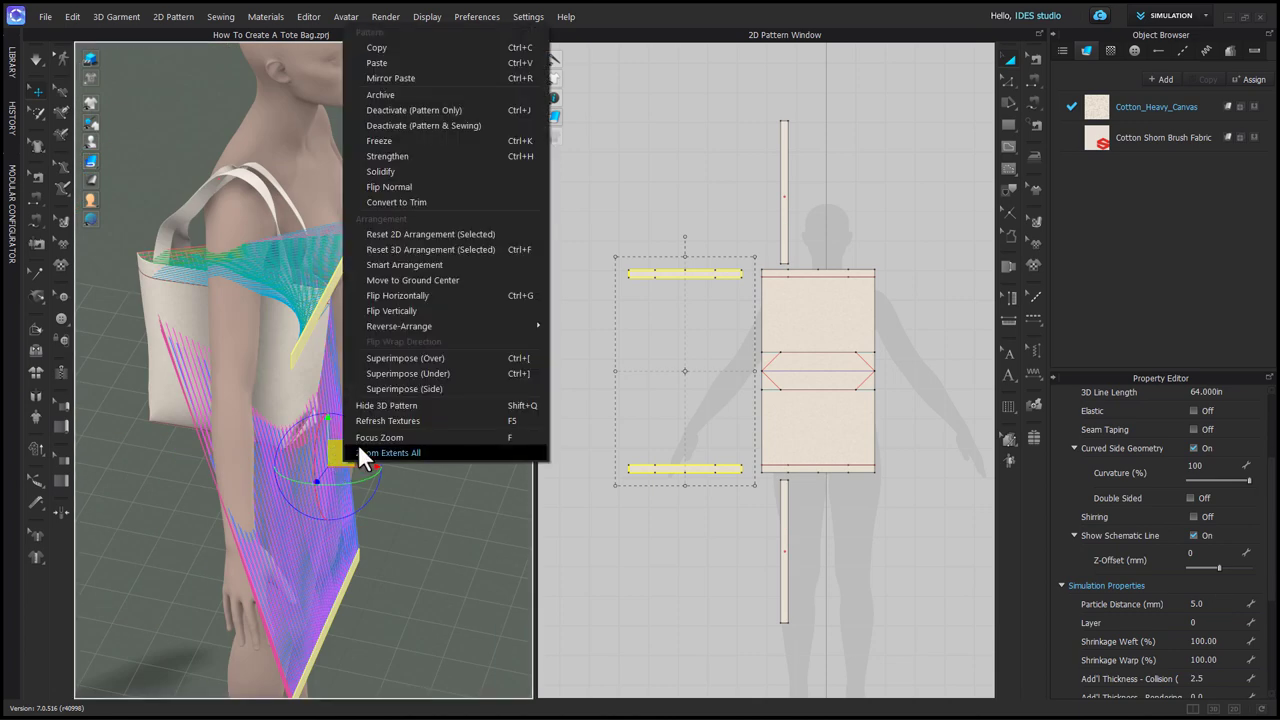
click(434, 373)
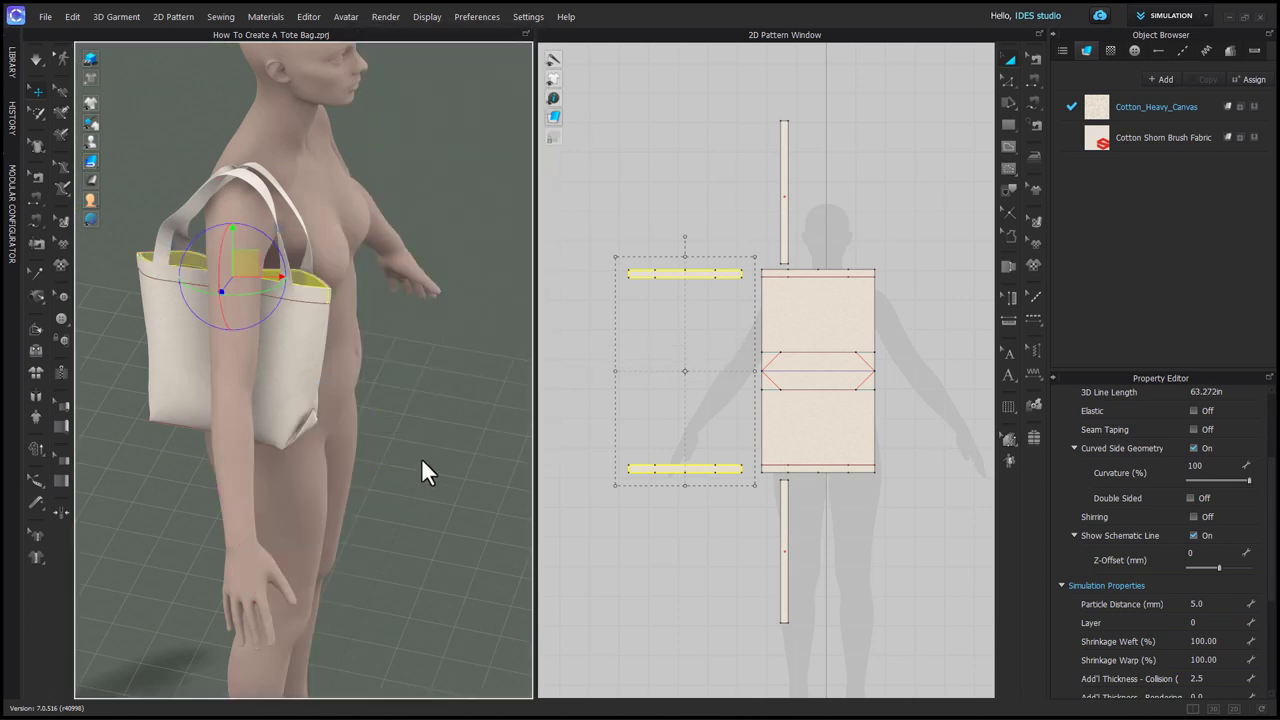
scroll(410, 364, up, 2)
click(420, 368)
Examine the facings inside the bag's opening and their seams from several angles, including with another surface texture display
scroll(379, 314, up, 1)
scroll(379, 316, up, 2)
middle_drag(382, 358, 466, 486)
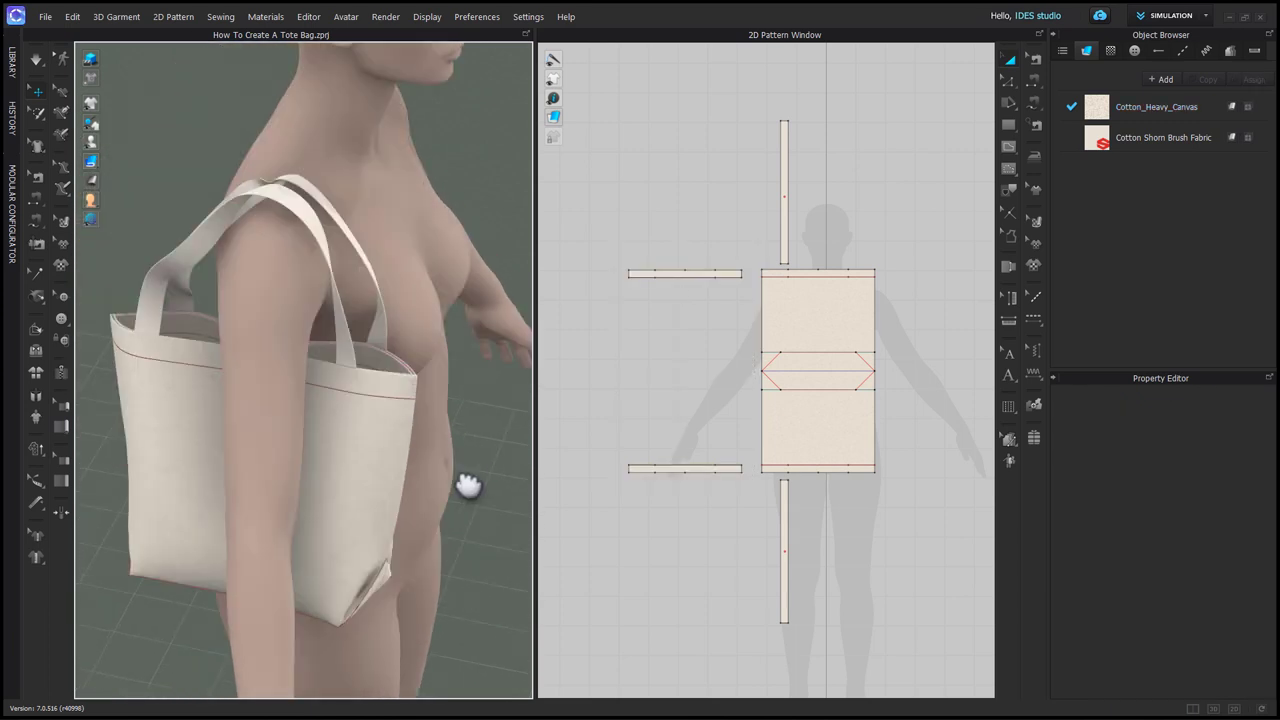
right_drag(468, 488, 406, 503)
scroll(366, 537, up, 2)
middle_drag(372, 598, 399, 550)
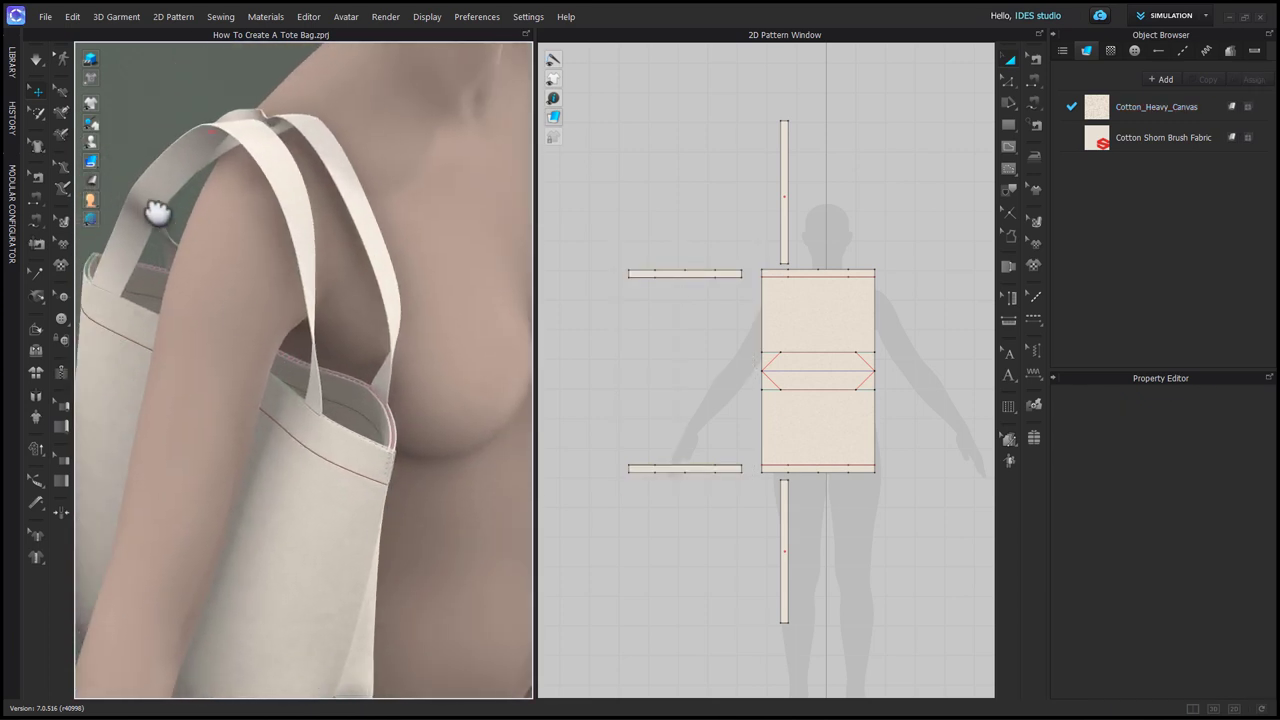
drag(92, 160, 125, 173)
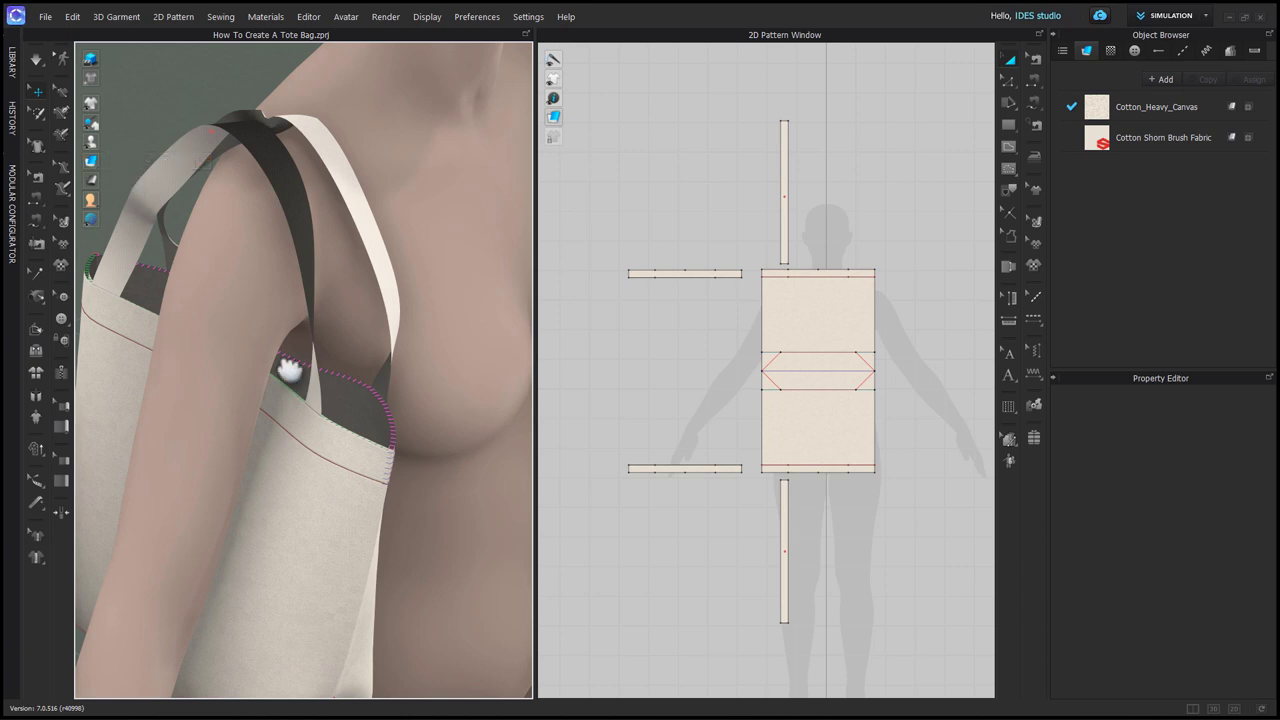
mouse_move(340, 440)
right_down()
mouse_move(374, 423)
mouse_move(369, 449)
mouse_move(341, 459)
right_up()
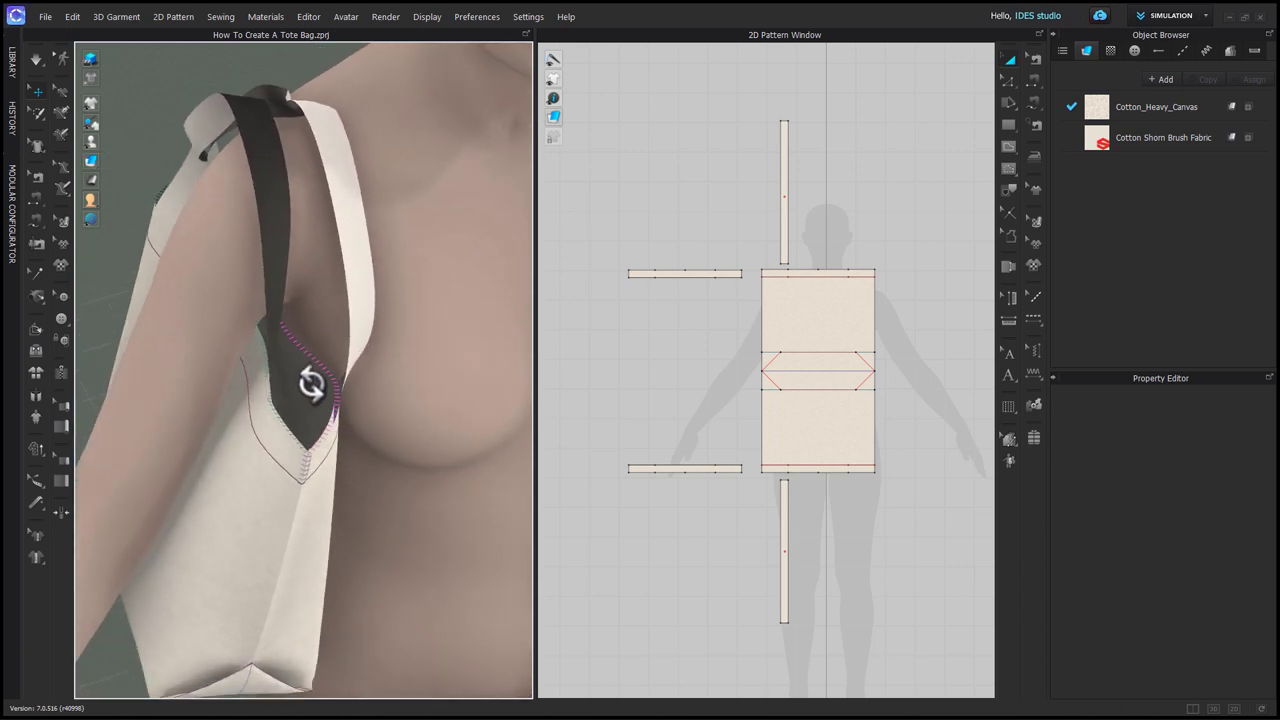
click(315, 380)
right_drag(345, 510, 446, 557)
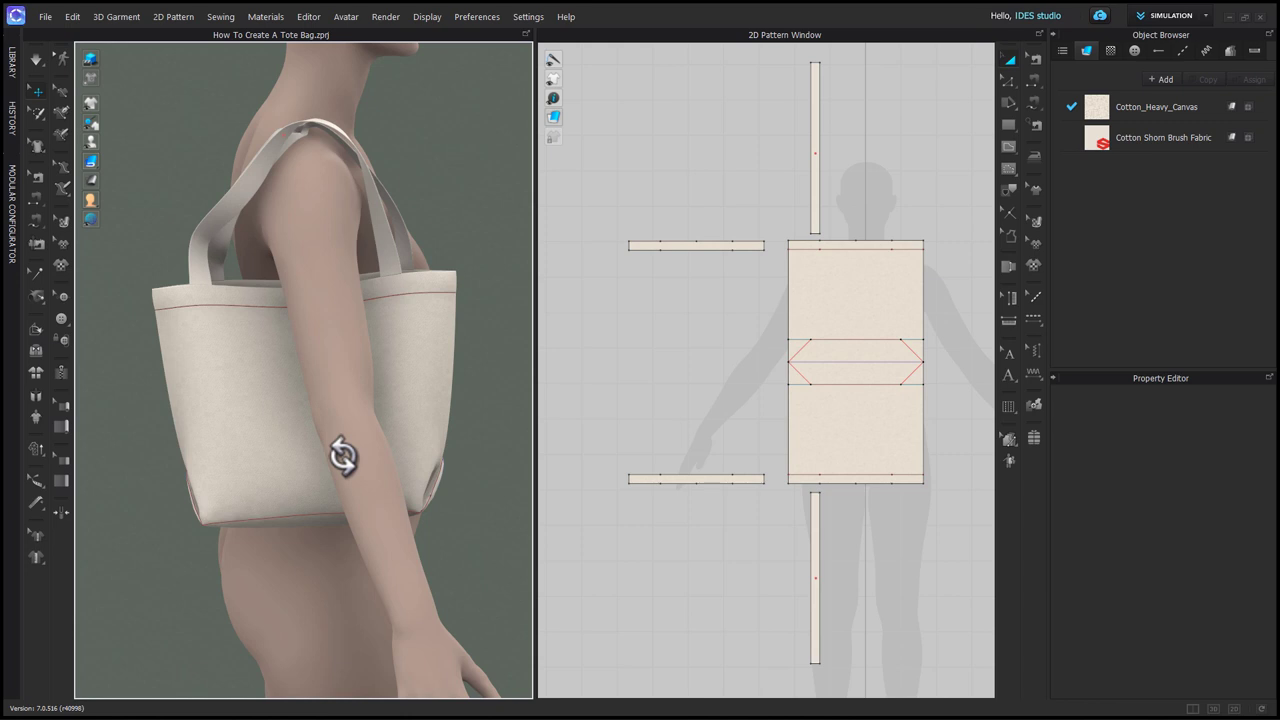
right_drag(343, 456, 263, 314)
click(234, 290)
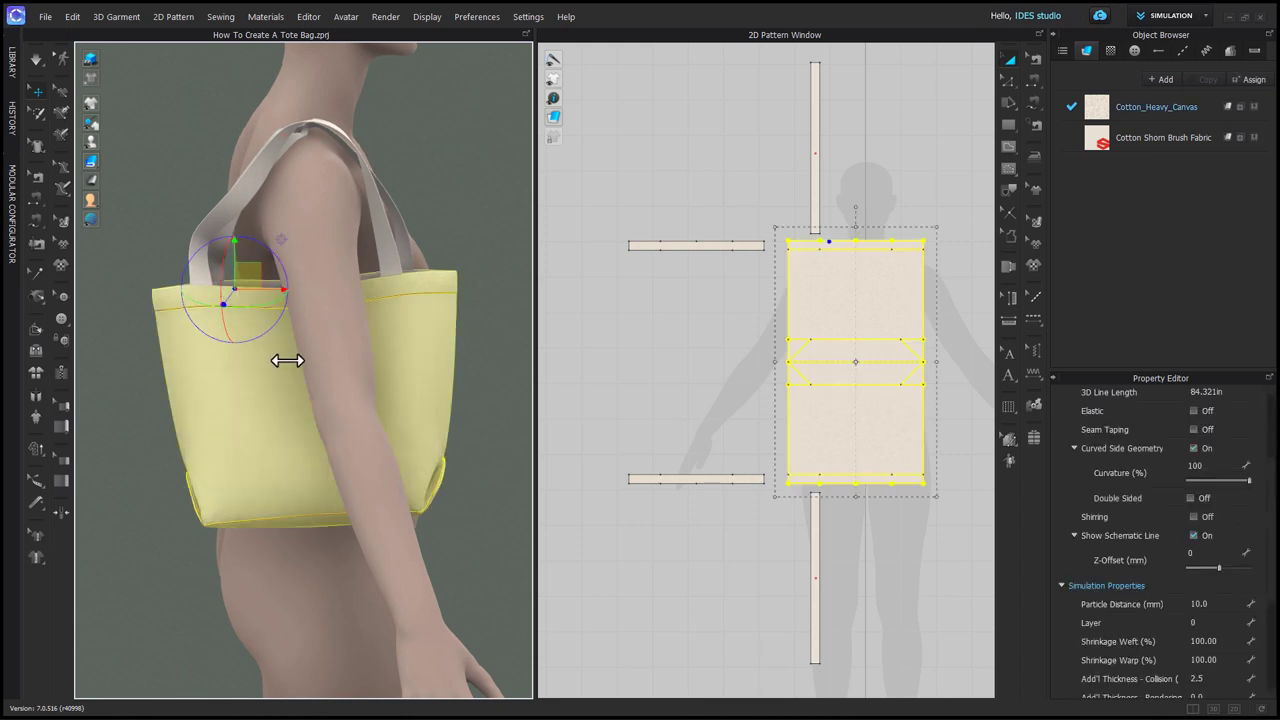
right_drag(287, 360, 283, 398)
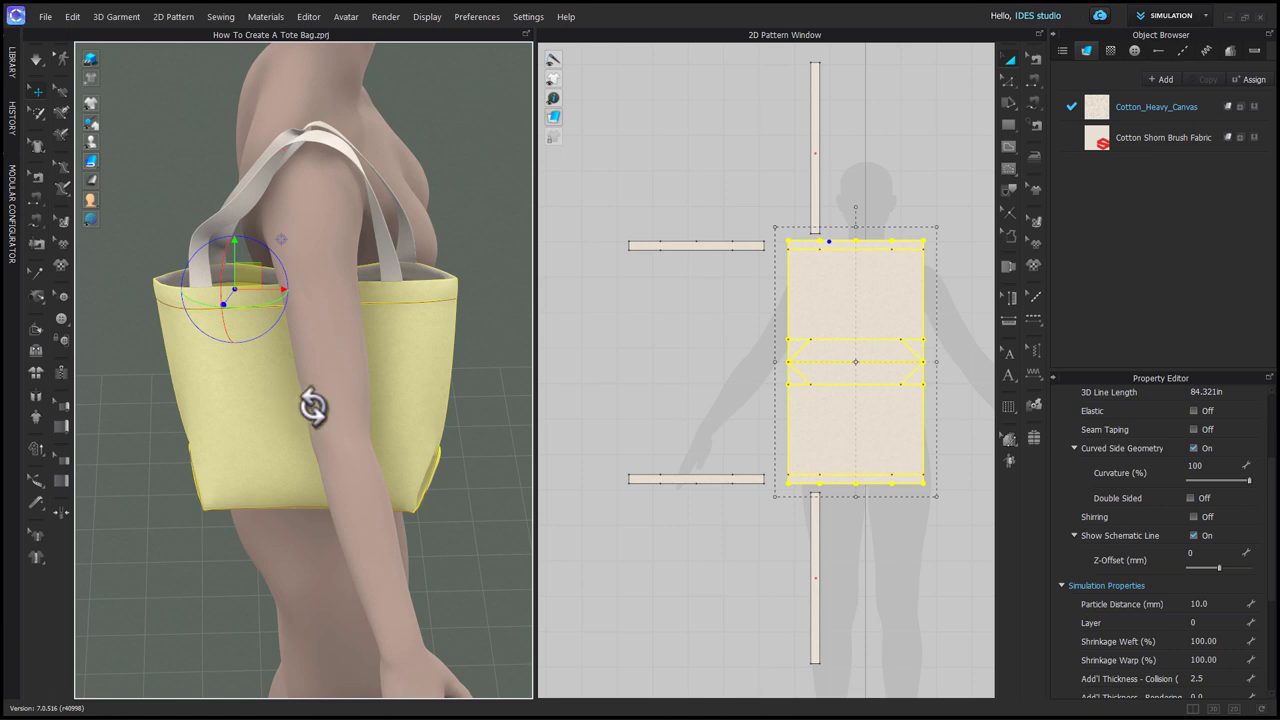
scroll(861, 310, up, 2)
scroll(835, 240, up, 2)
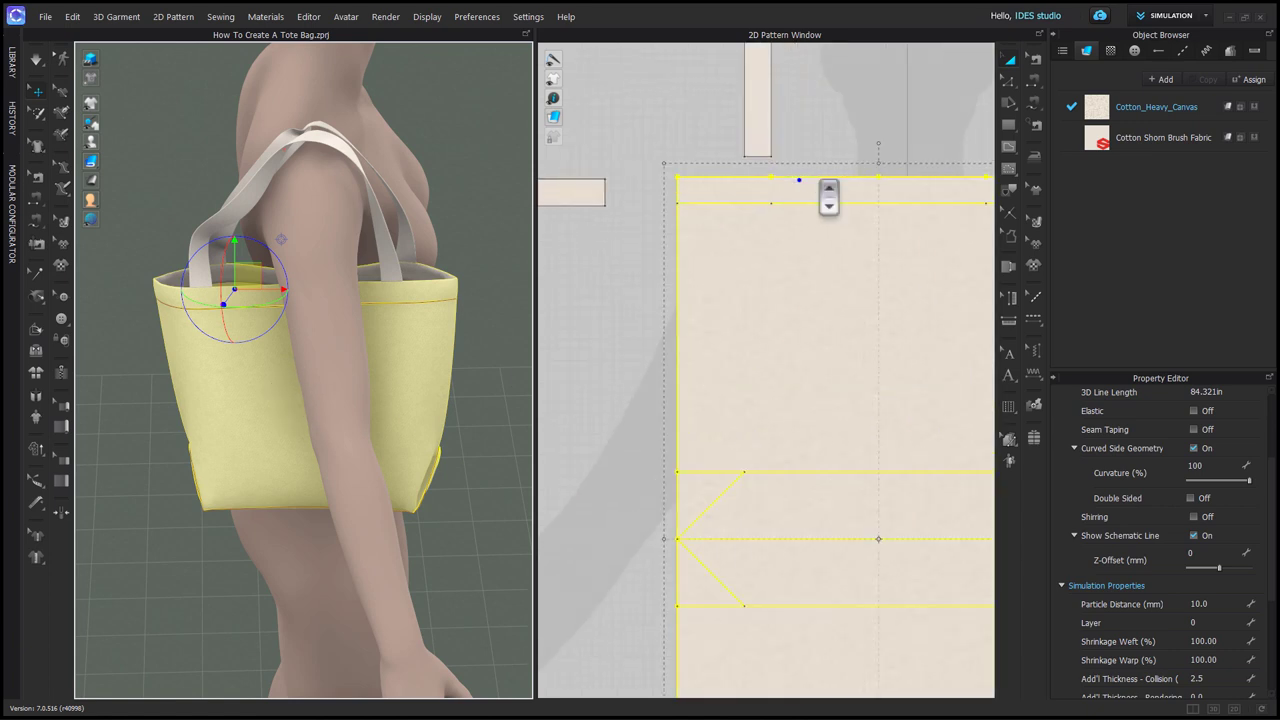
key(g)
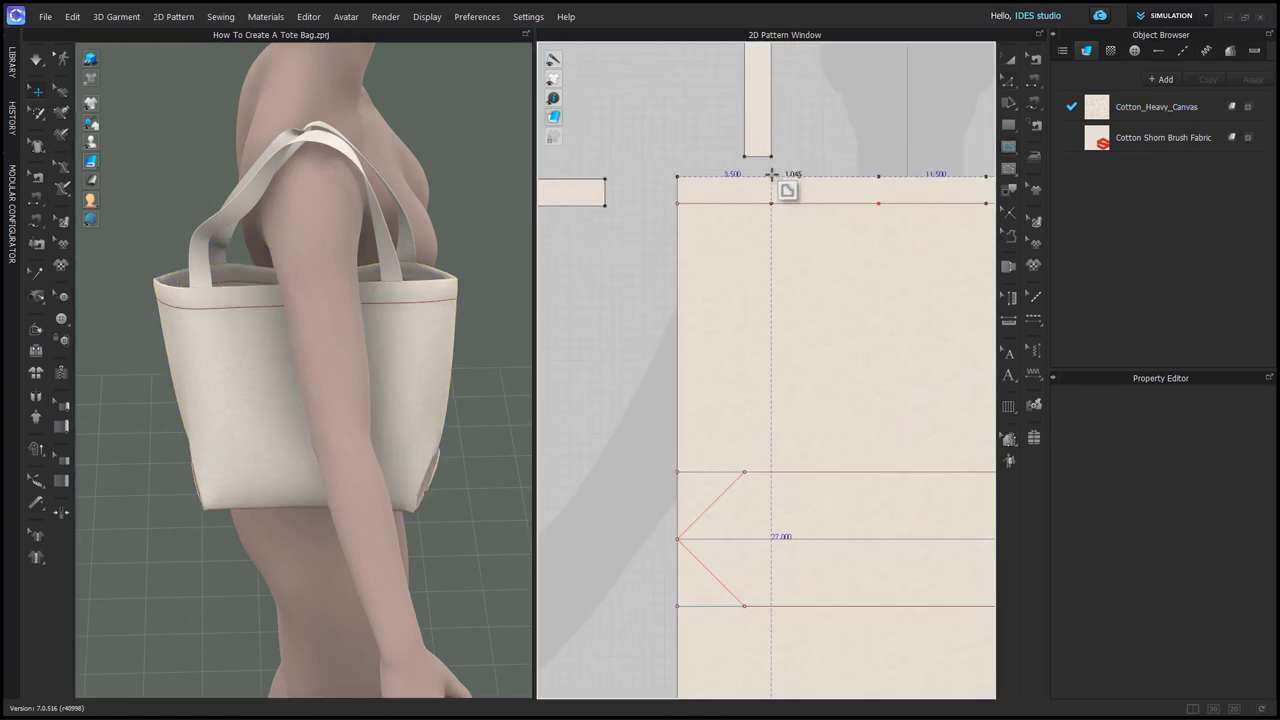
Move the left-hand strap points on the bag's opening edges, hem lines and both facing strips 1 in inward
scroll(807, 160, down, 2)
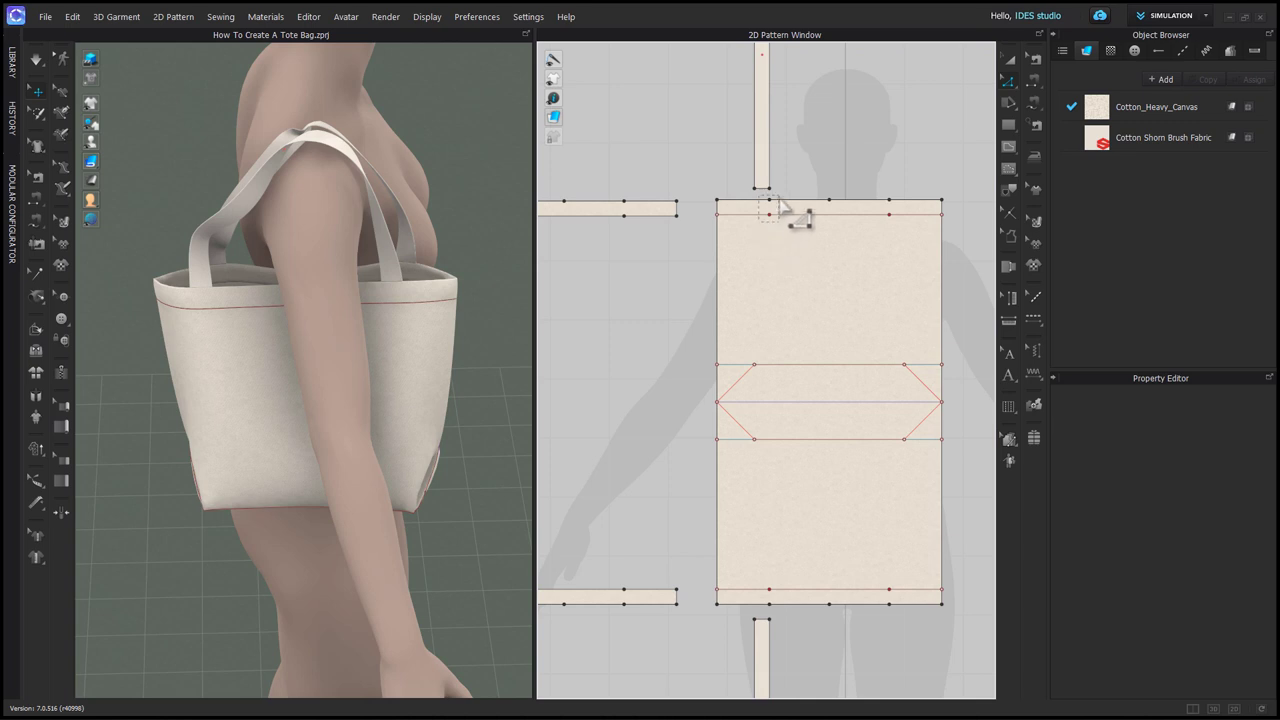
click(779, 204)
middle_drag(669, 288, 737, 289)
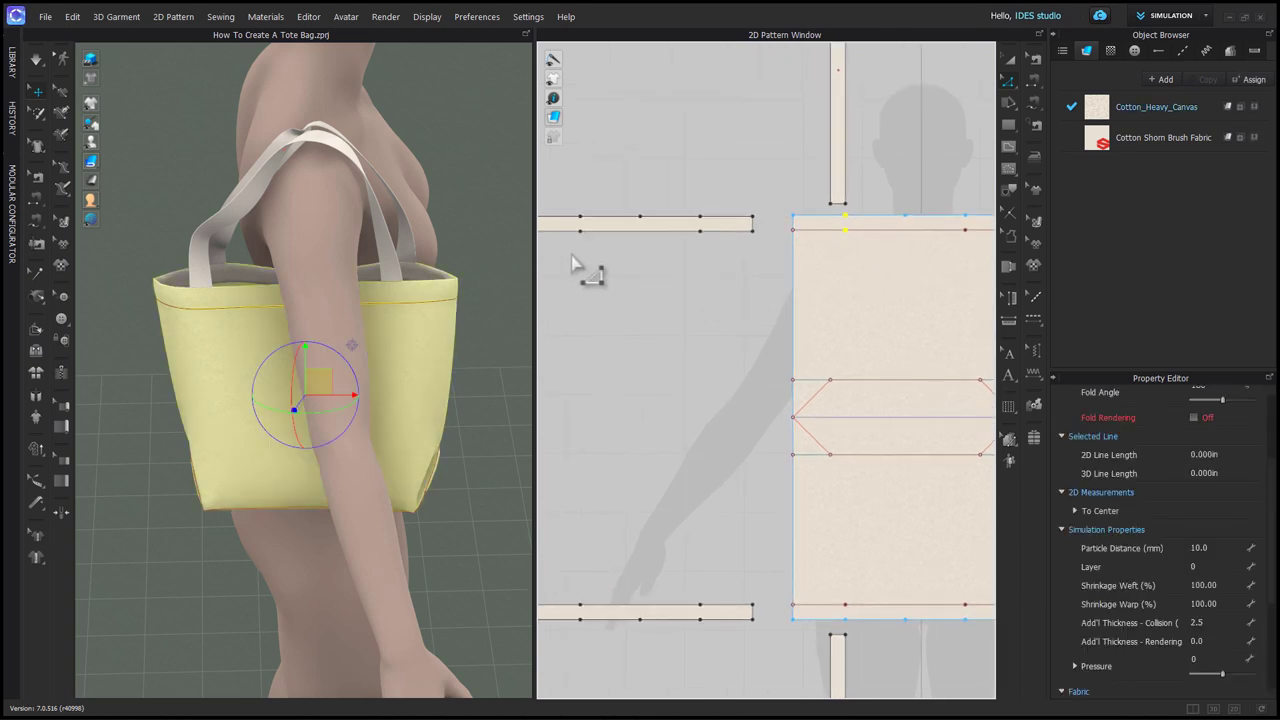
click(580, 223)
shift+click(580, 612)
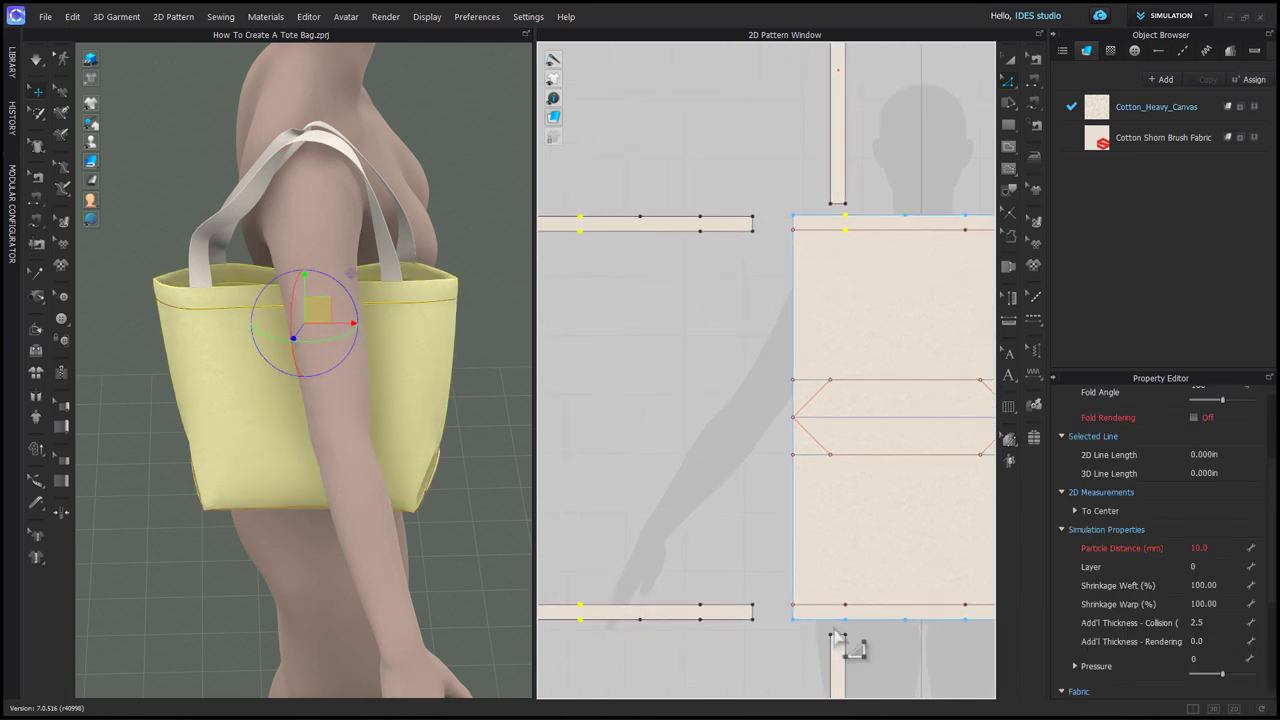
middle_drag(841, 631, 829, 563)
shift+drag(828, 562, 843, 528)
scroll(834, 540, up, 2)
middle_drag(834, 540, 793, 545)
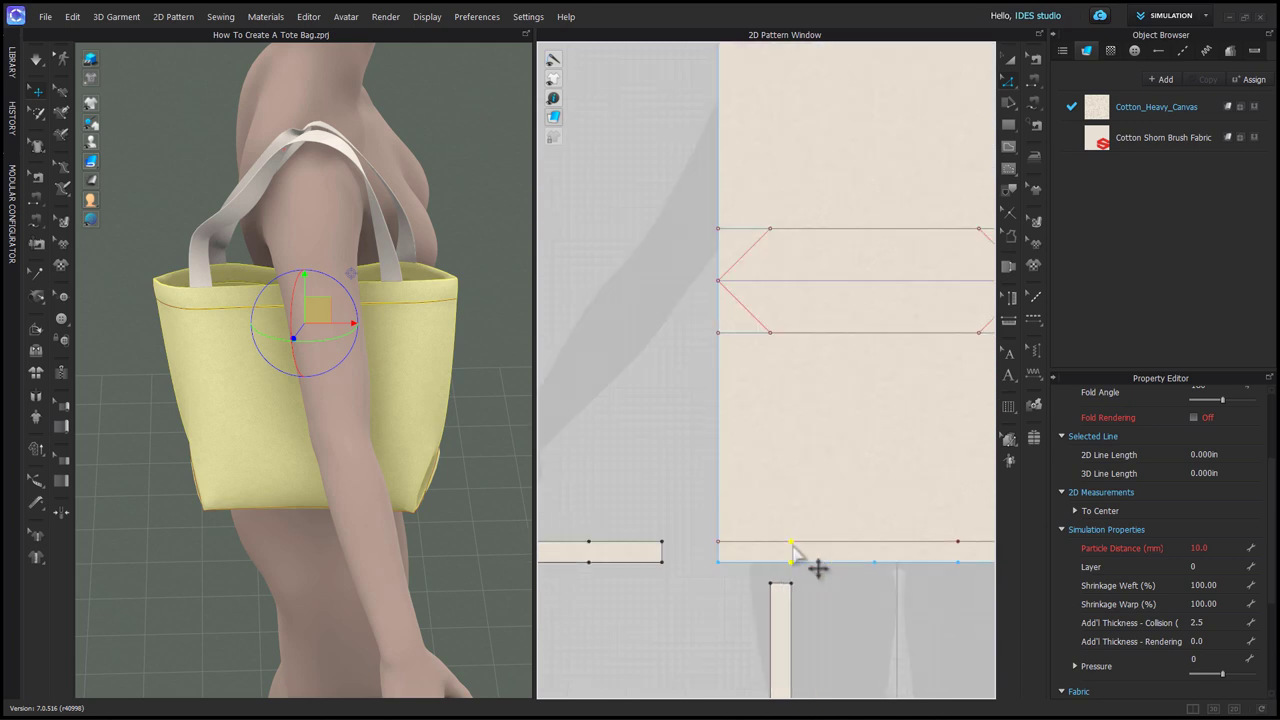
drag(792, 545, 811, 548)
right_click(811, 548)
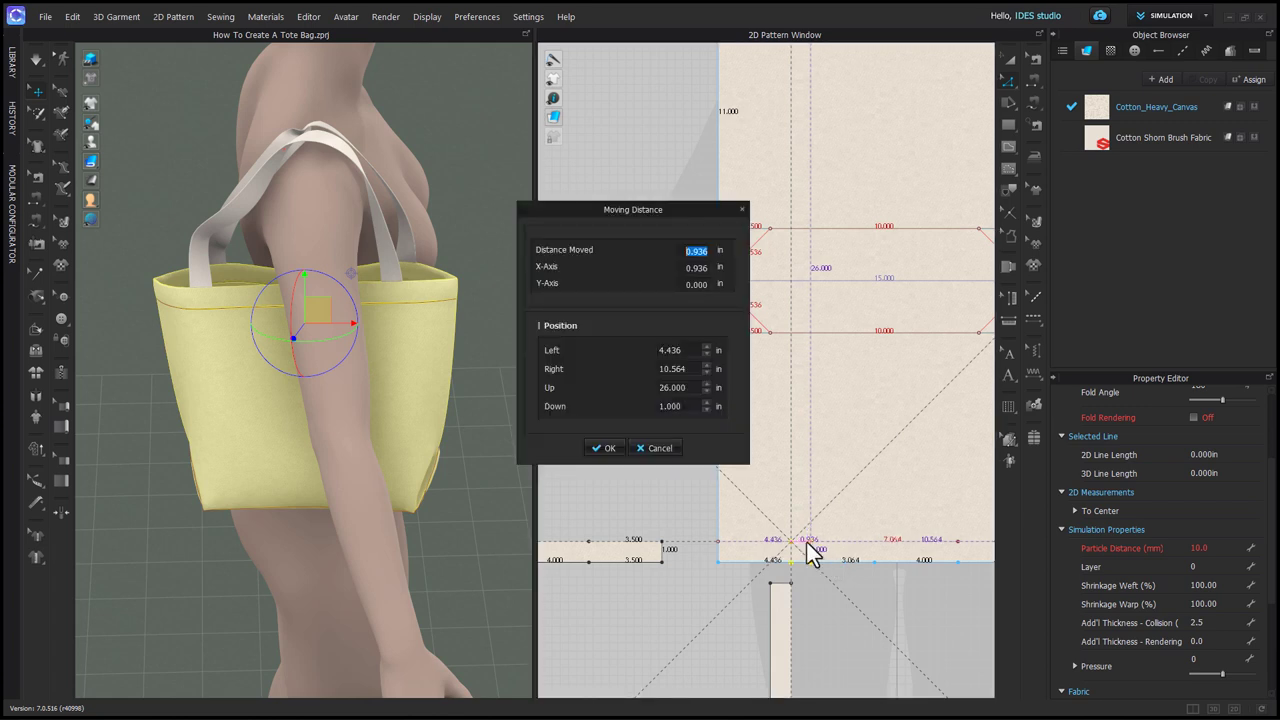
key(Return)
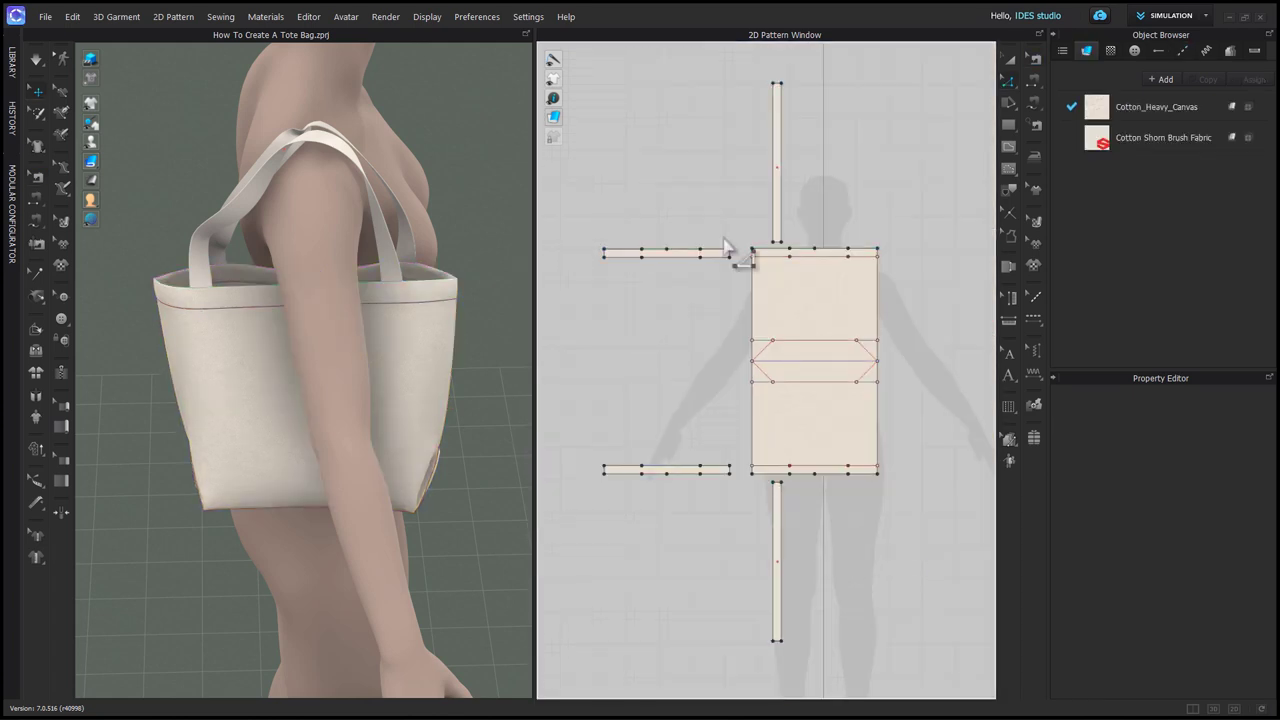
Move the right-hand strap points on the bag's opening edges, hem lines and both facing strips 1 in inward
drag(726, 240, 694, 498)
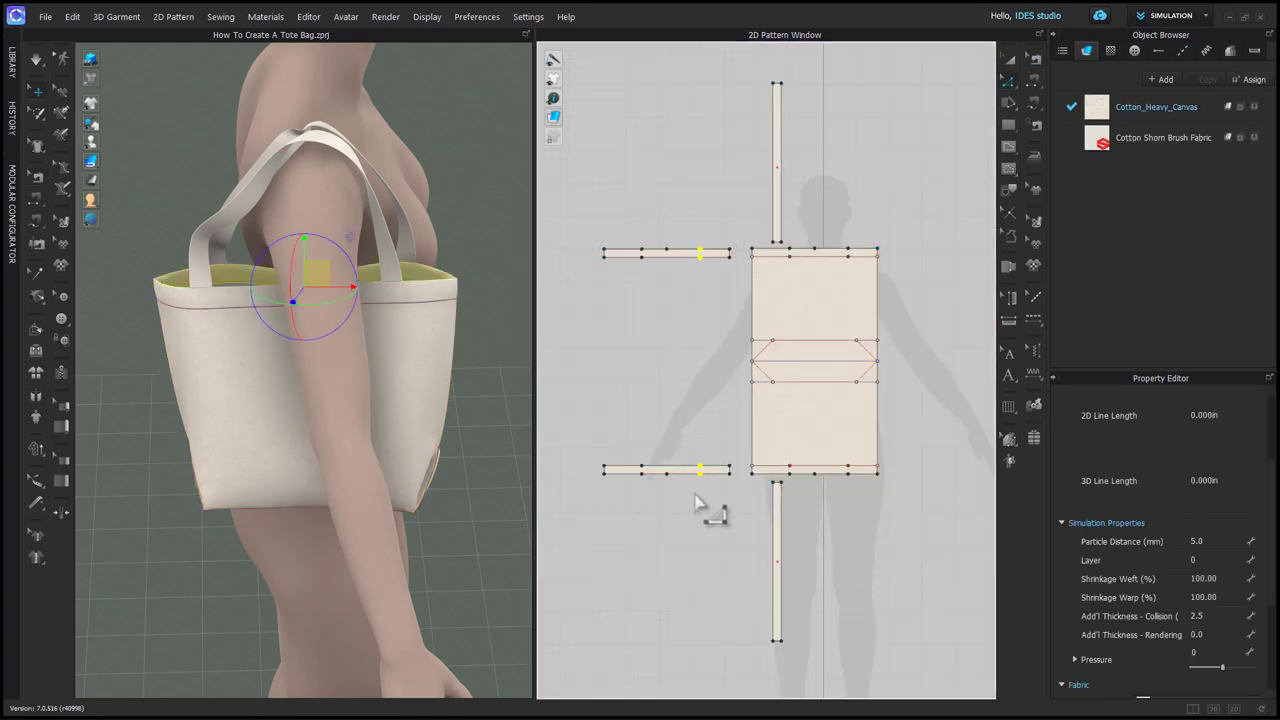
shift+drag(836, 236, 861, 268)
scroll(865, 440, up, 2)
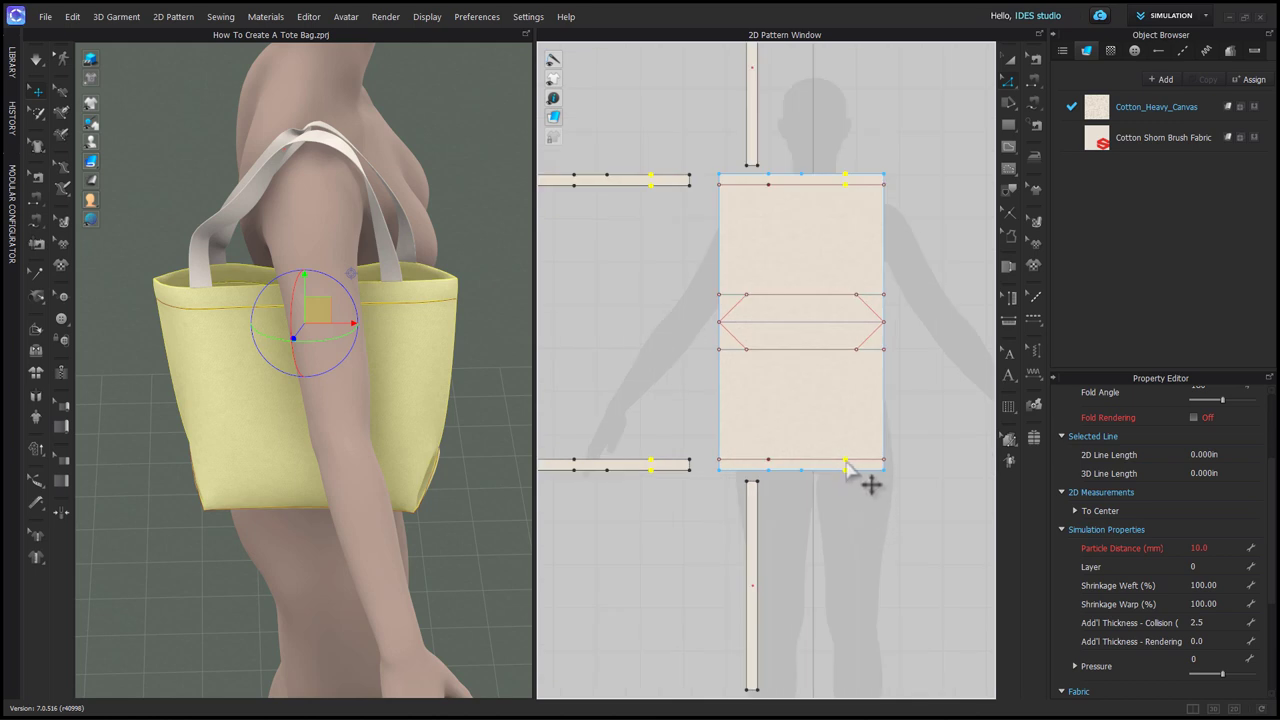
drag(841, 466, 846, 466)
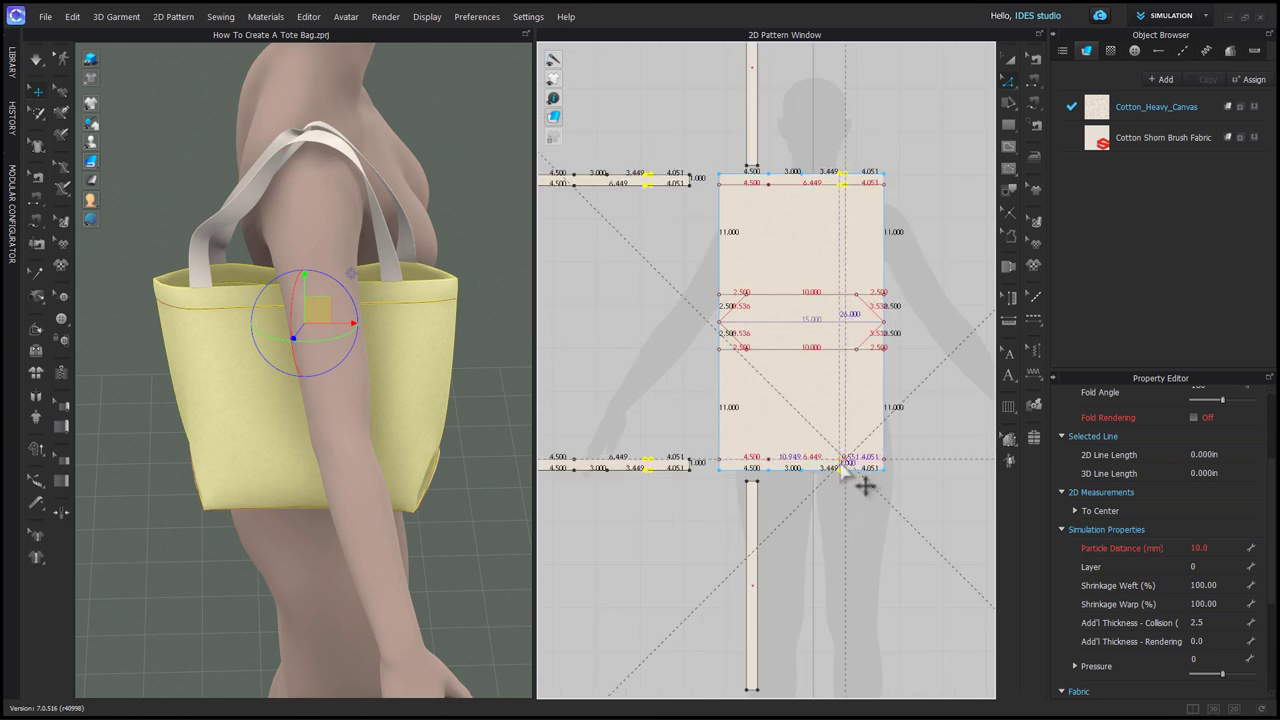
right_click(840, 462)
text(1)
key(Return)
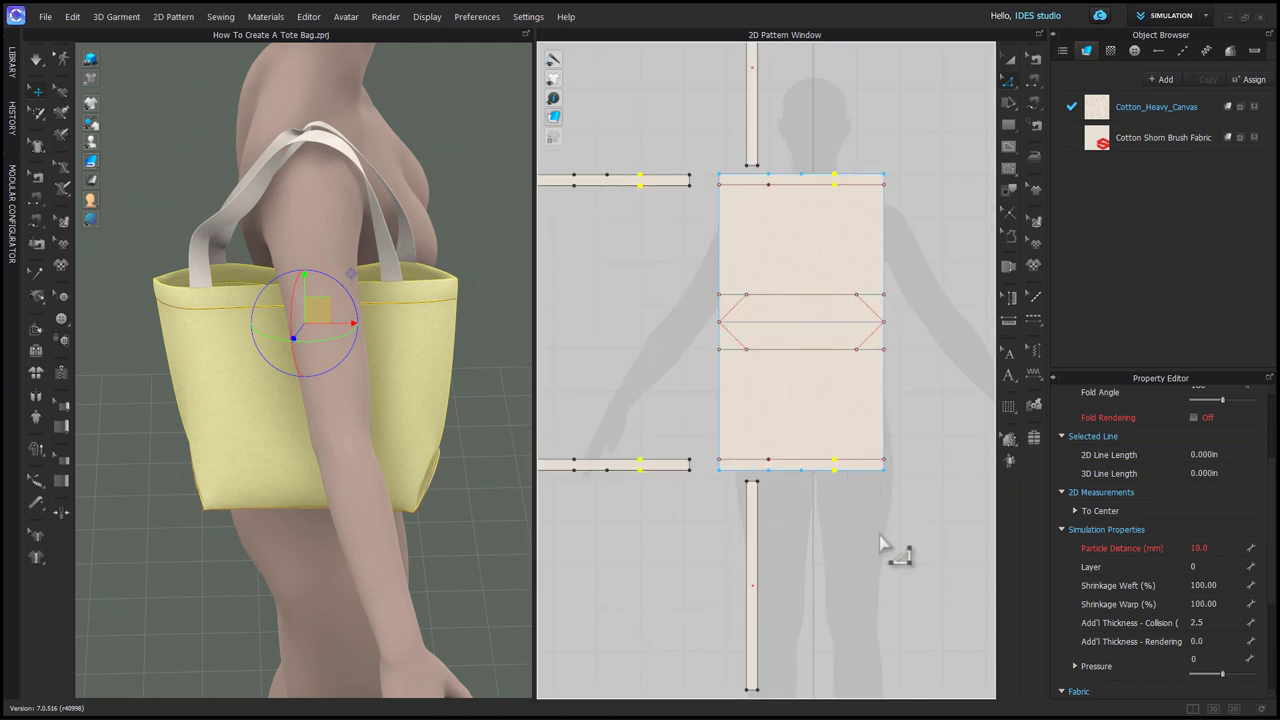
click(880, 541)
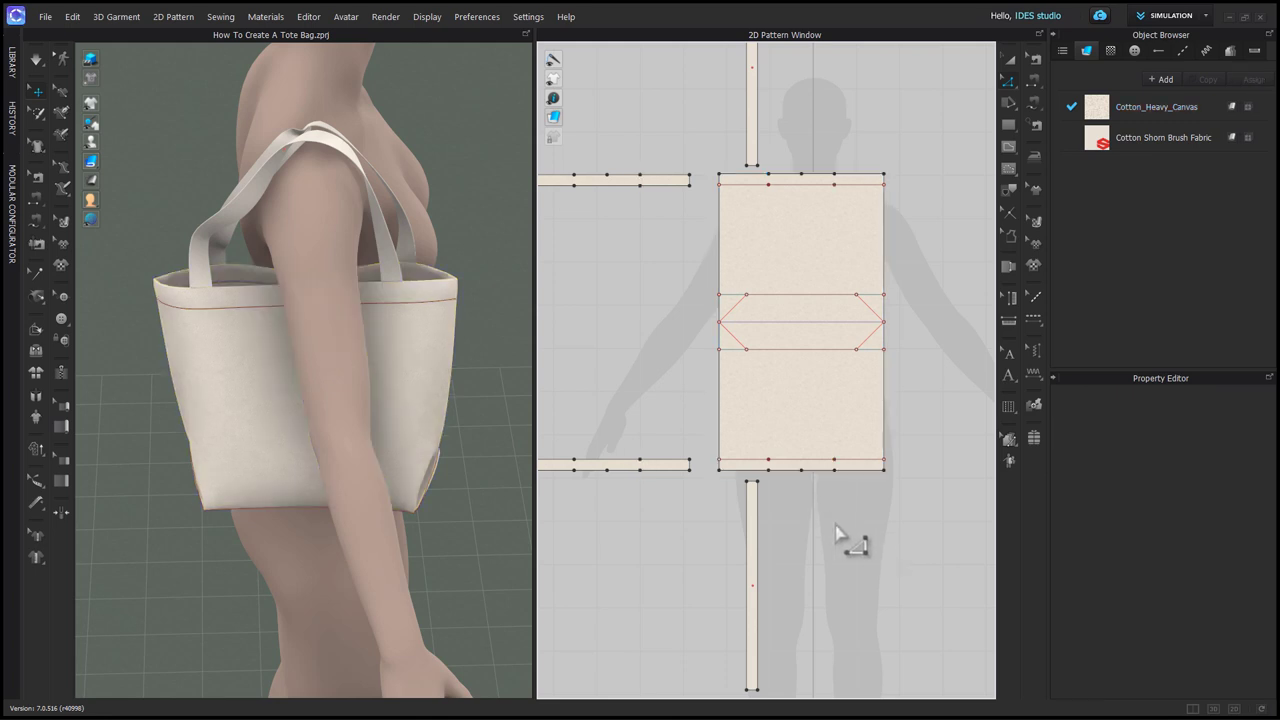
Shorten the right-hand strap seam on the bag pattern's lower edge to 1 in
scroll(848, 550, up, 2)
middle_drag(856, 543, 854, 484)
key(n)
scroll(836, 384, up, 8)
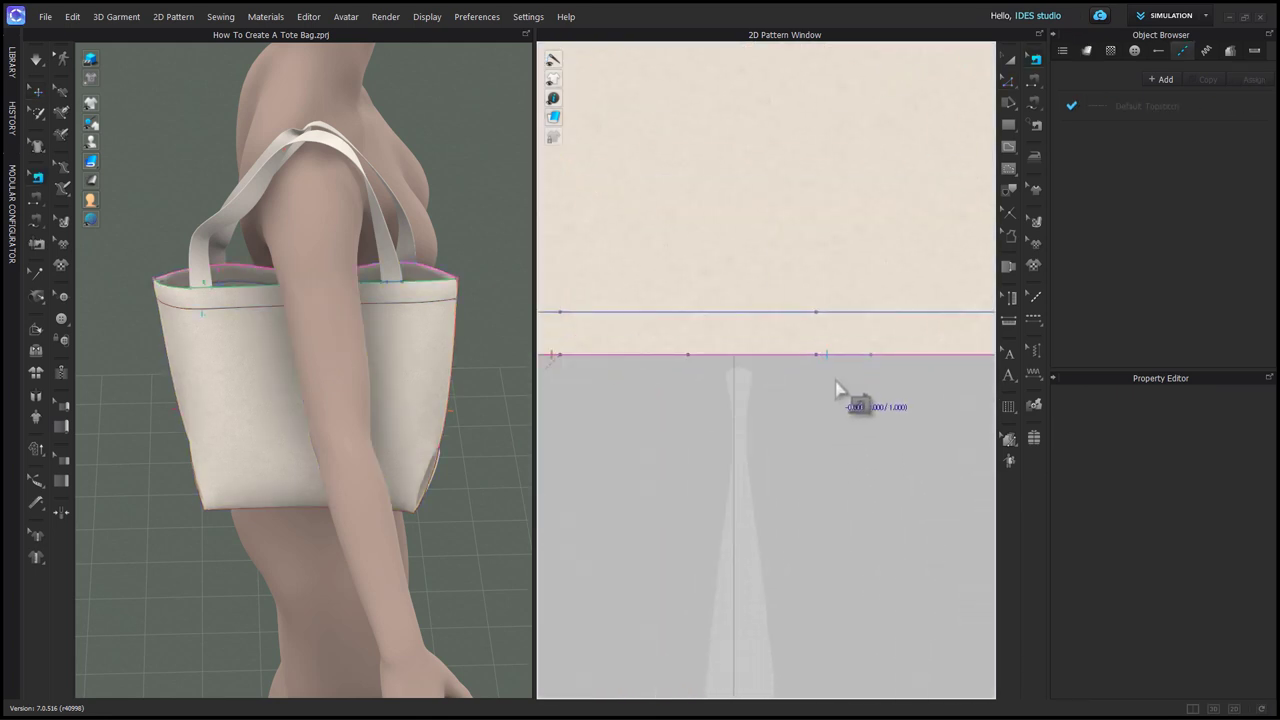
click(864, 360)
click(889, 378)
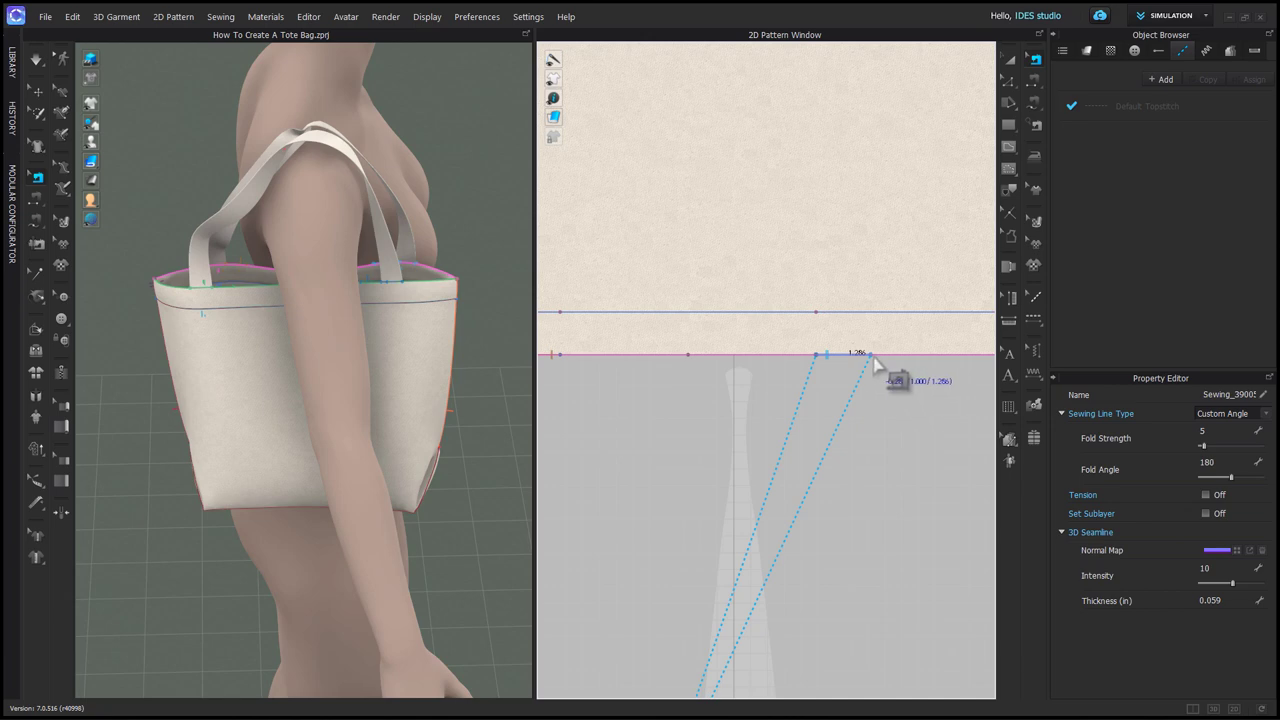
drag(871, 356, 860, 357)
scroll(910, 464, down, 5)
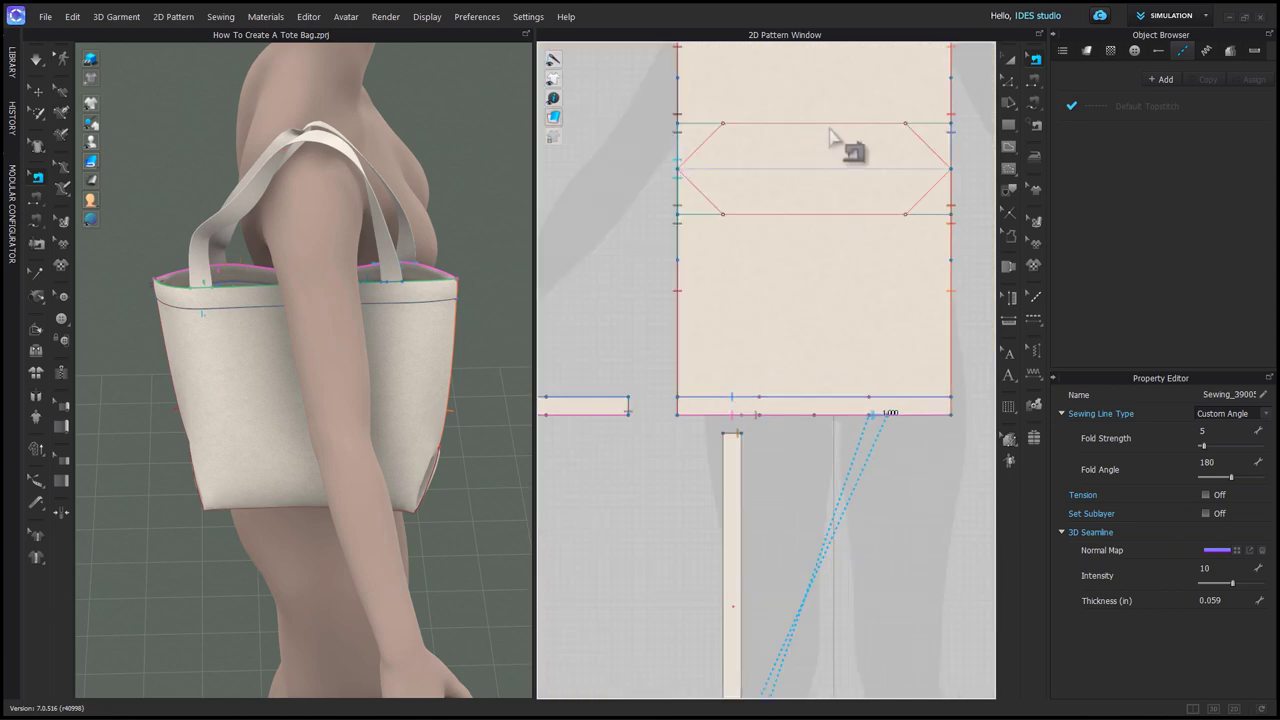
Shorten the right-hand strap seam on the bag pattern's upper edge to match the 1 in strap width
middle_drag(829, 127, 800, 458)
scroll(828, 258, up, 3)
click(876, 278)
click(893, 300)
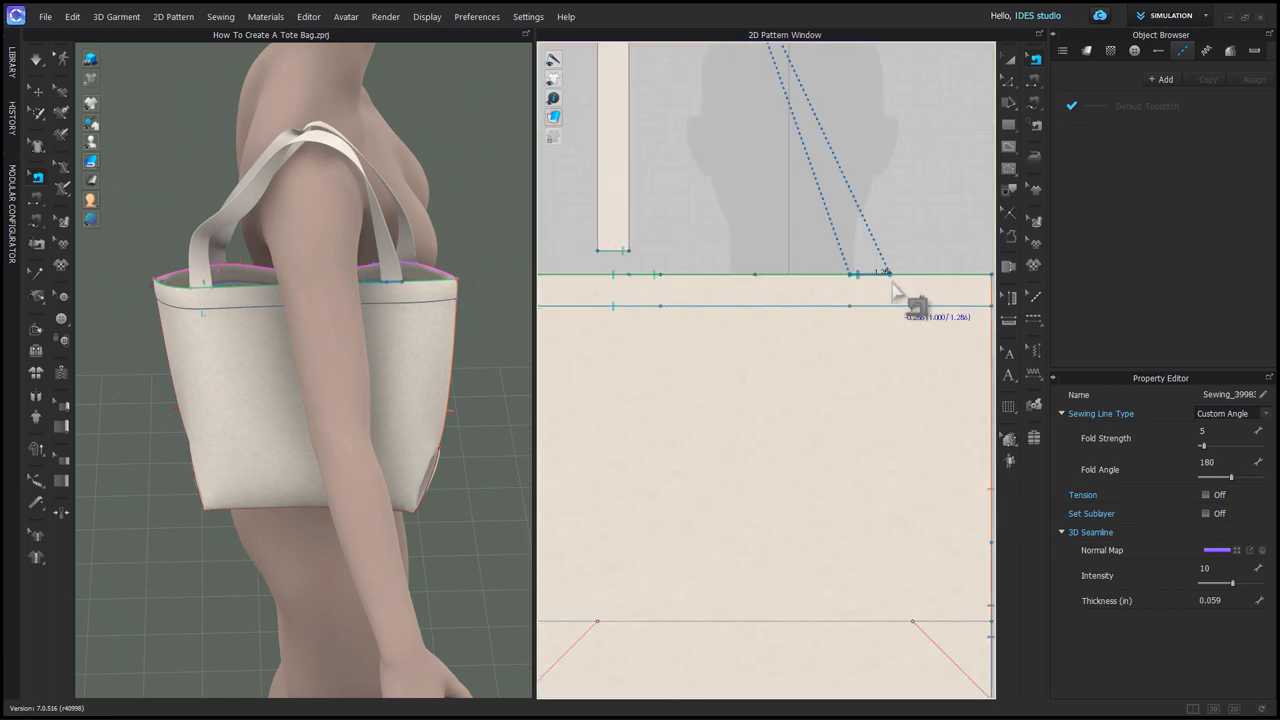
drag(890, 278, 883, 279)
scroll(904, 350, down, 5)
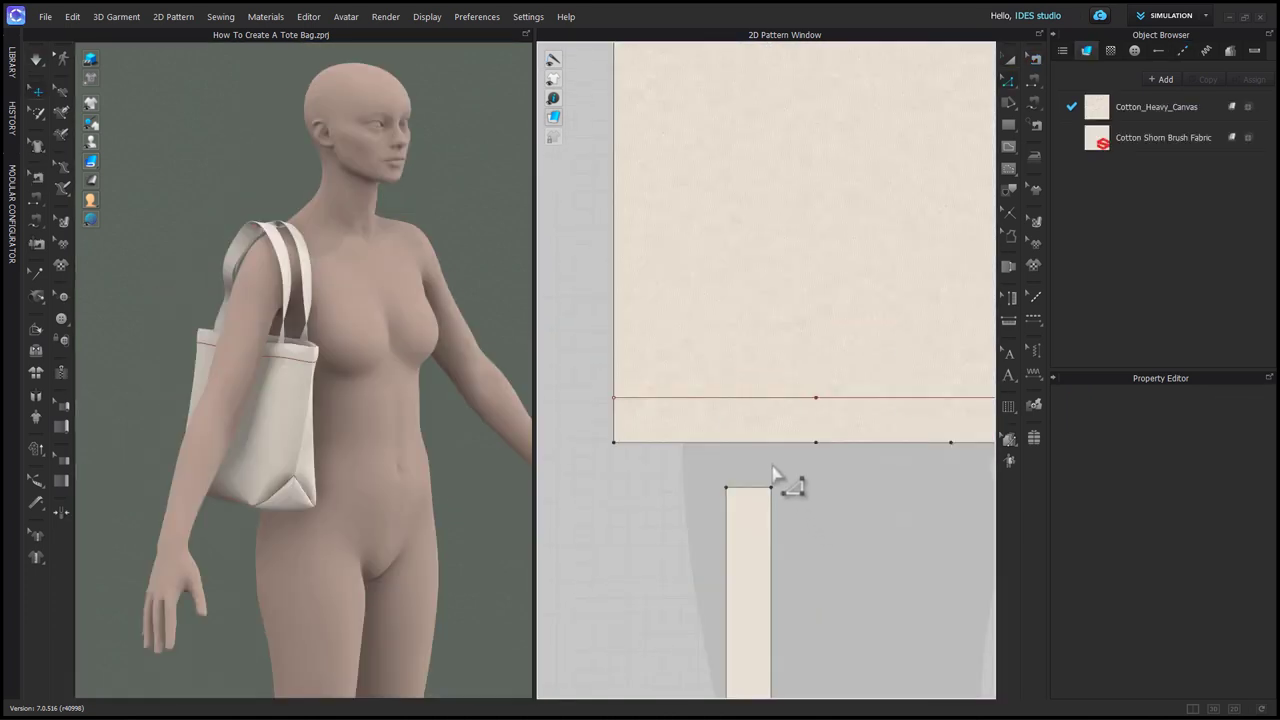
Split the left segment of the bag's lower edge into two lines, with the inner line 1 in long
right_click(773, 450)
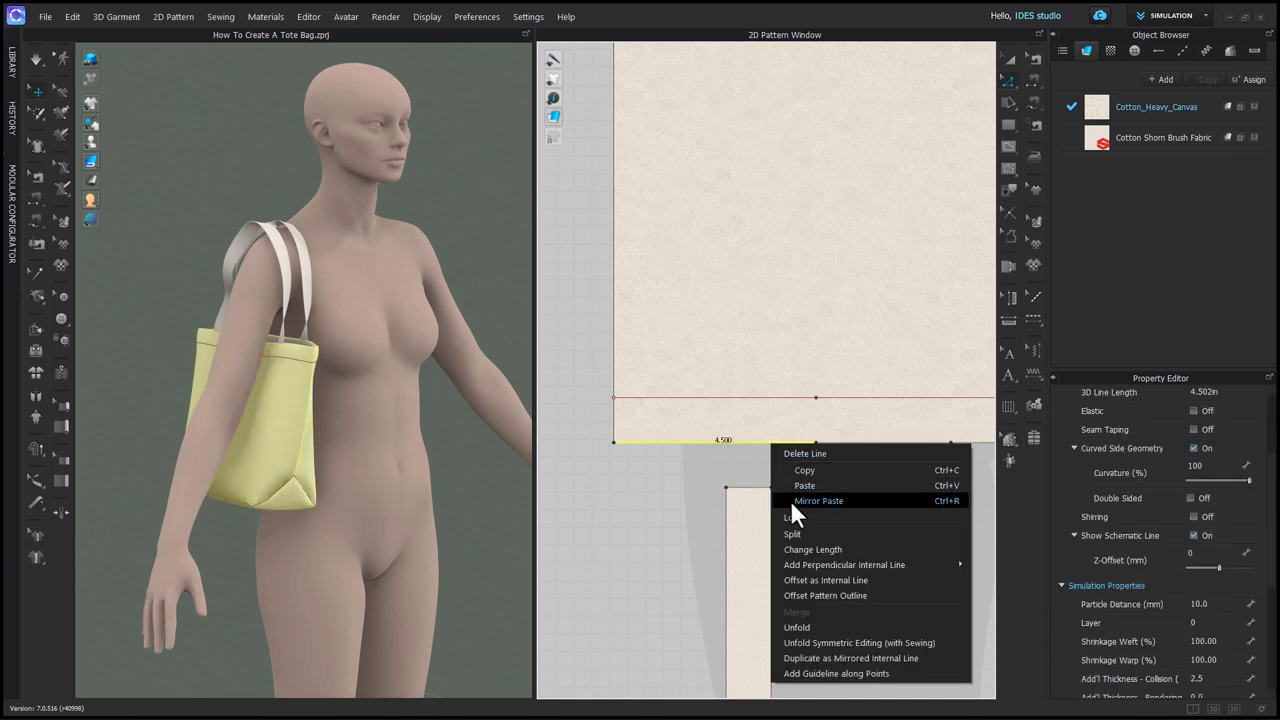
click(792, 529)
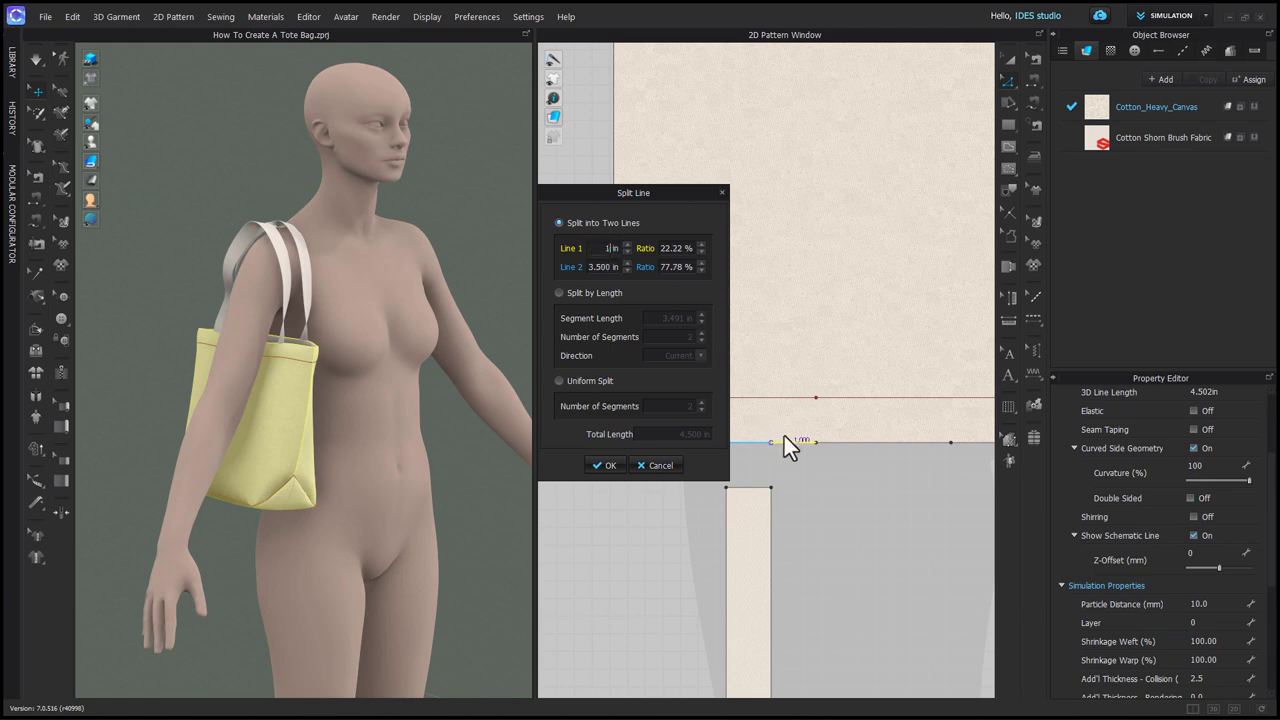
click(612, 466)
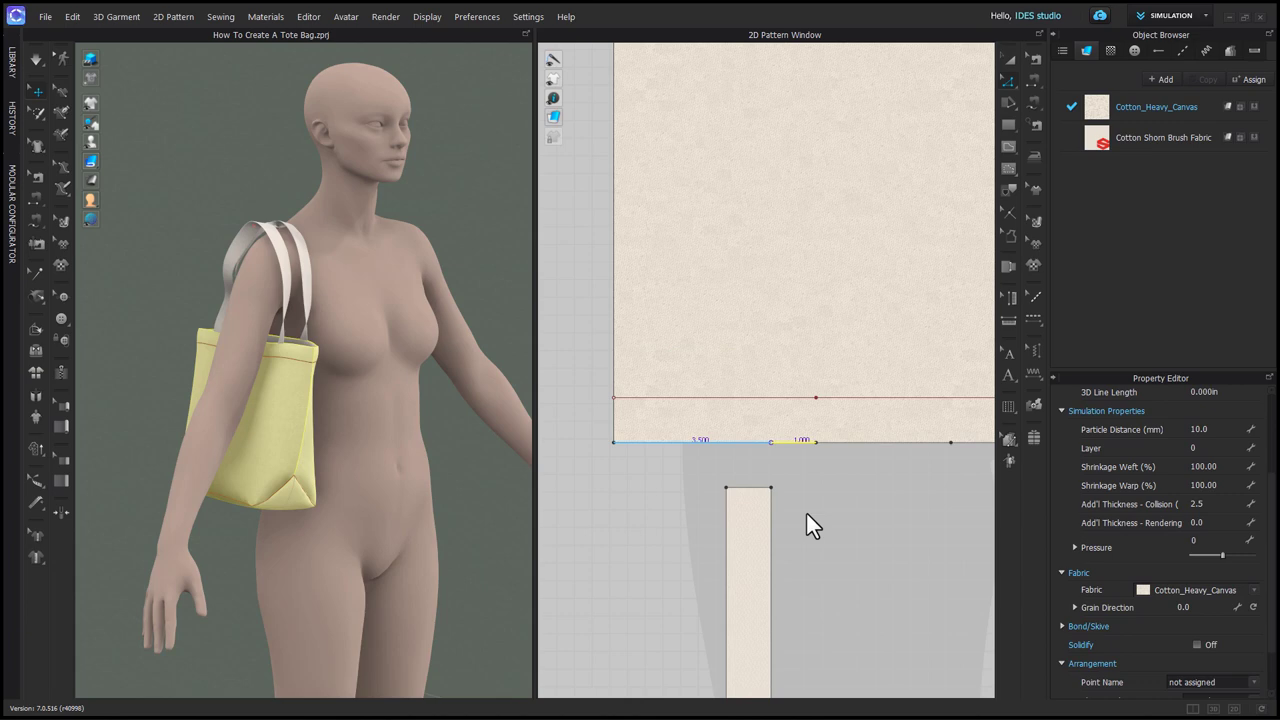
click(852, 485)
click(852, 483)
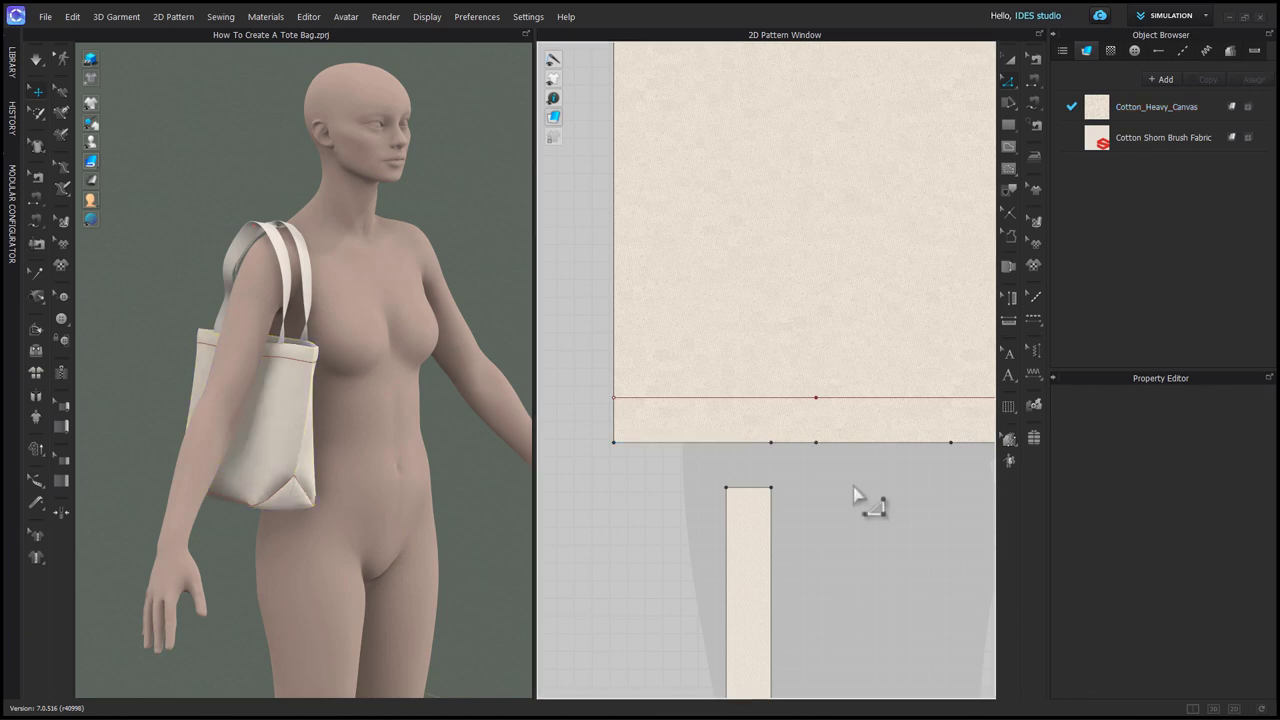
Add a pattern point at the end of the right-hand strap seam on the bag's lower edge
middle_drag(878, 498, 687, 511)
key(b)
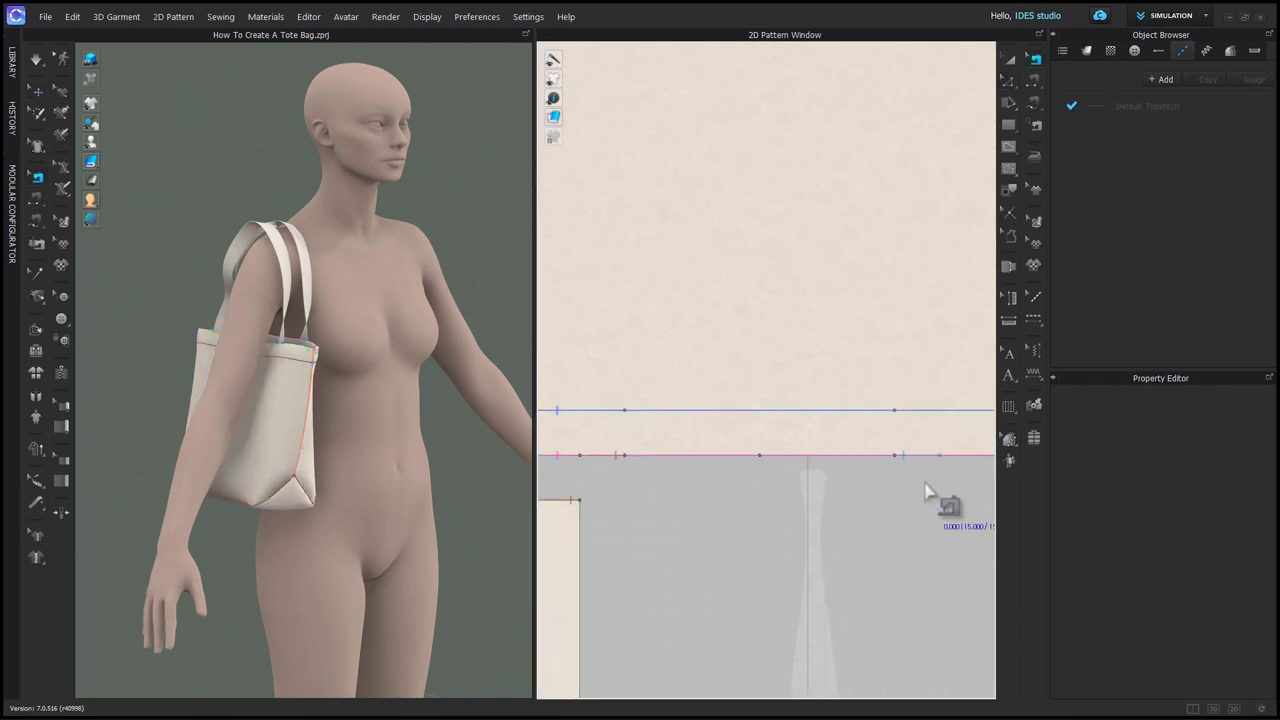
click(911, 456)
right_click(926, 470)
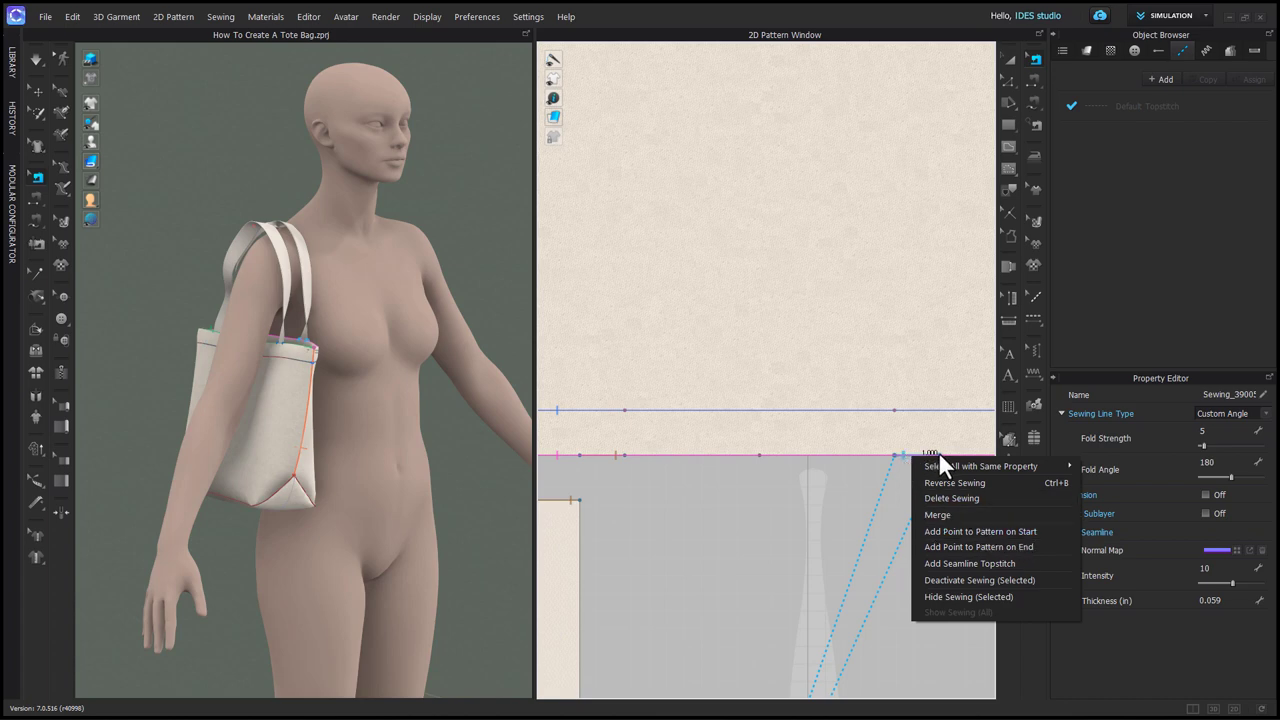
click(988, 549)
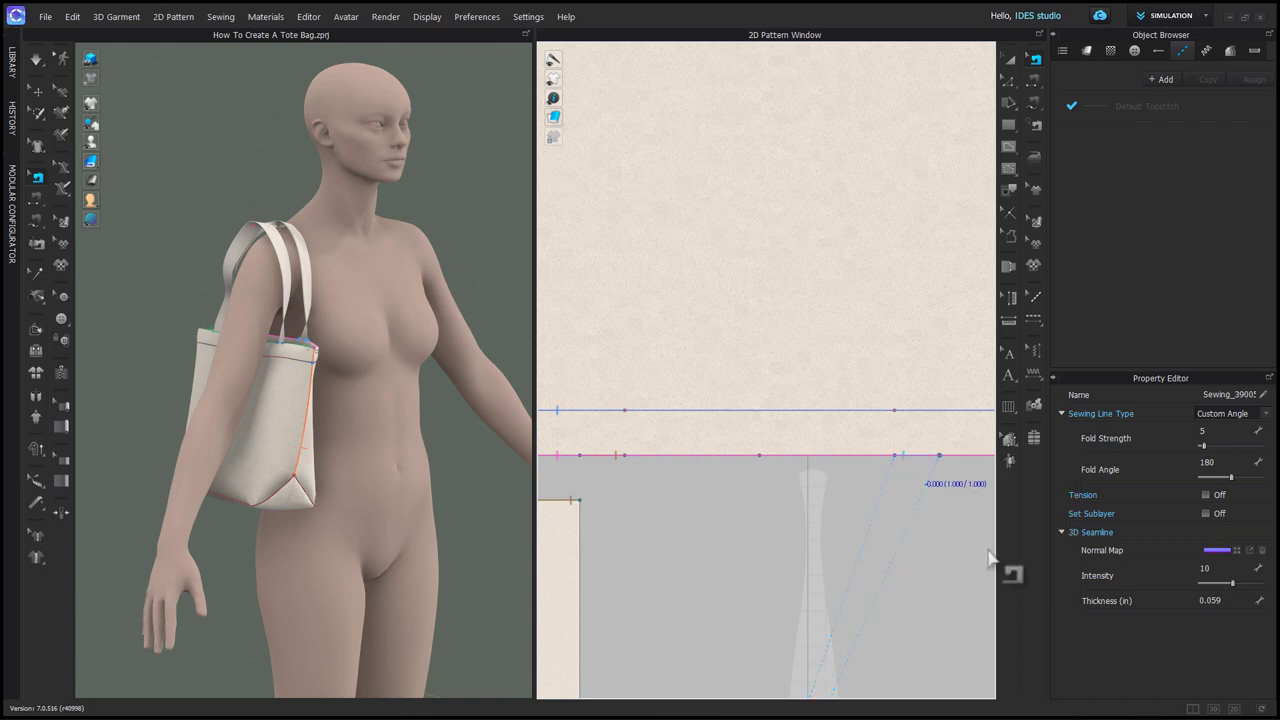
click(937, 554)
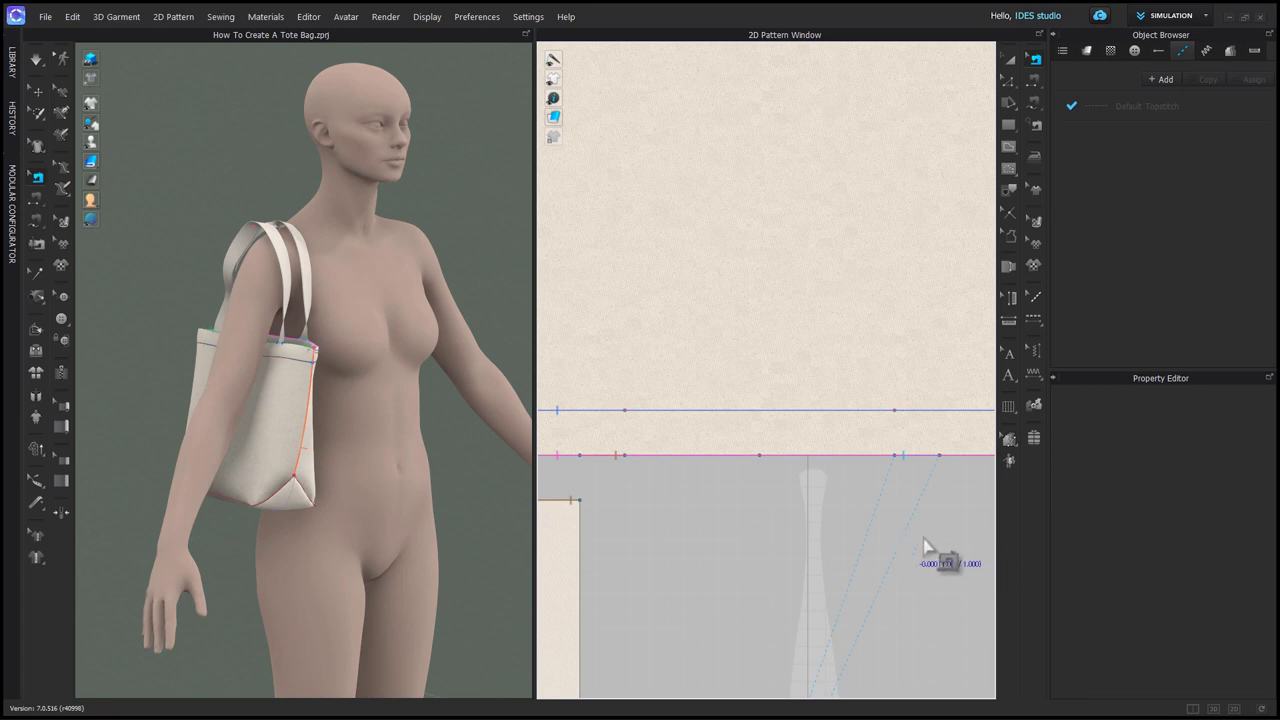
scroll(915, 548, down, 1)
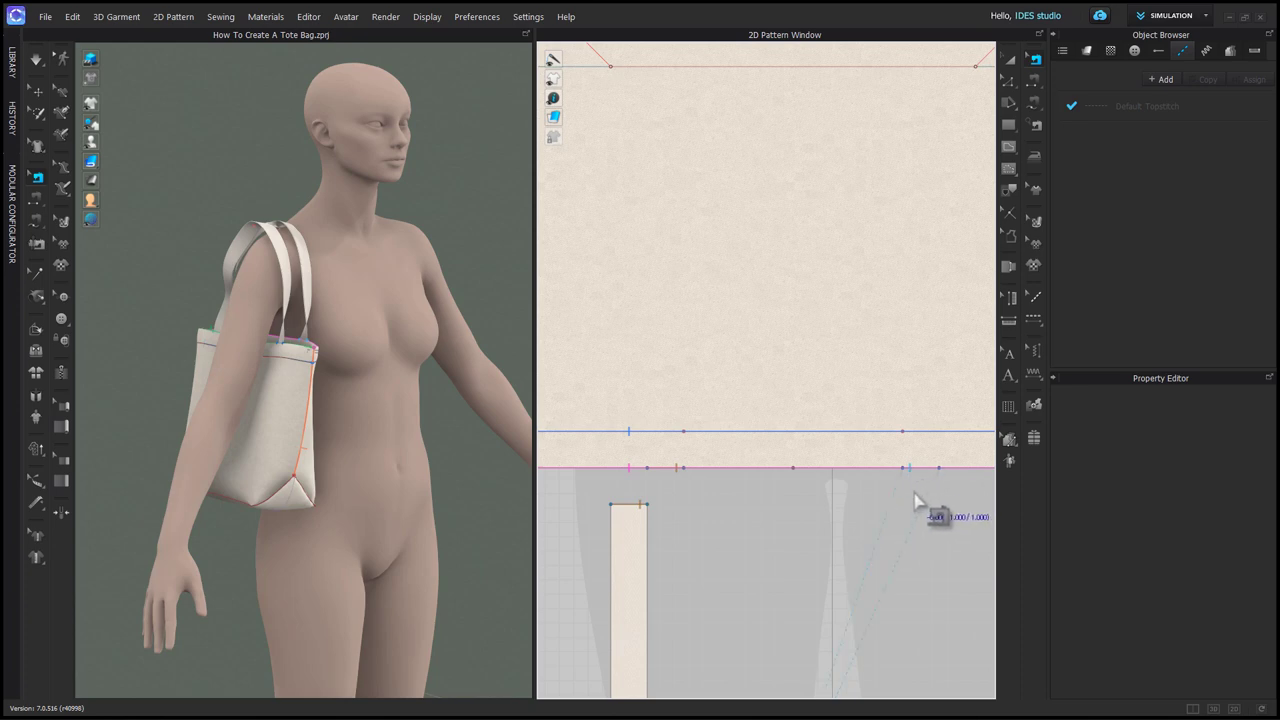
key(Escape)
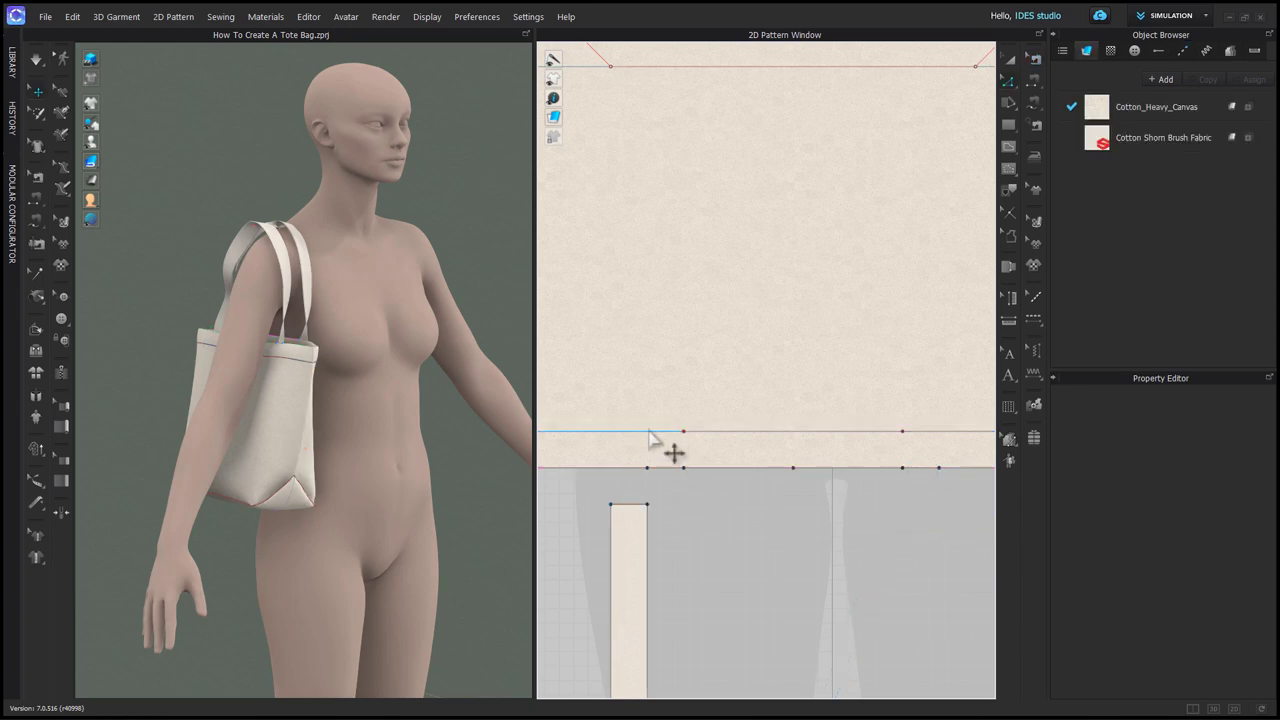
Split the left segment of the lower hem internal line into two lines at the strap's inner edge
right_click(648, 436)
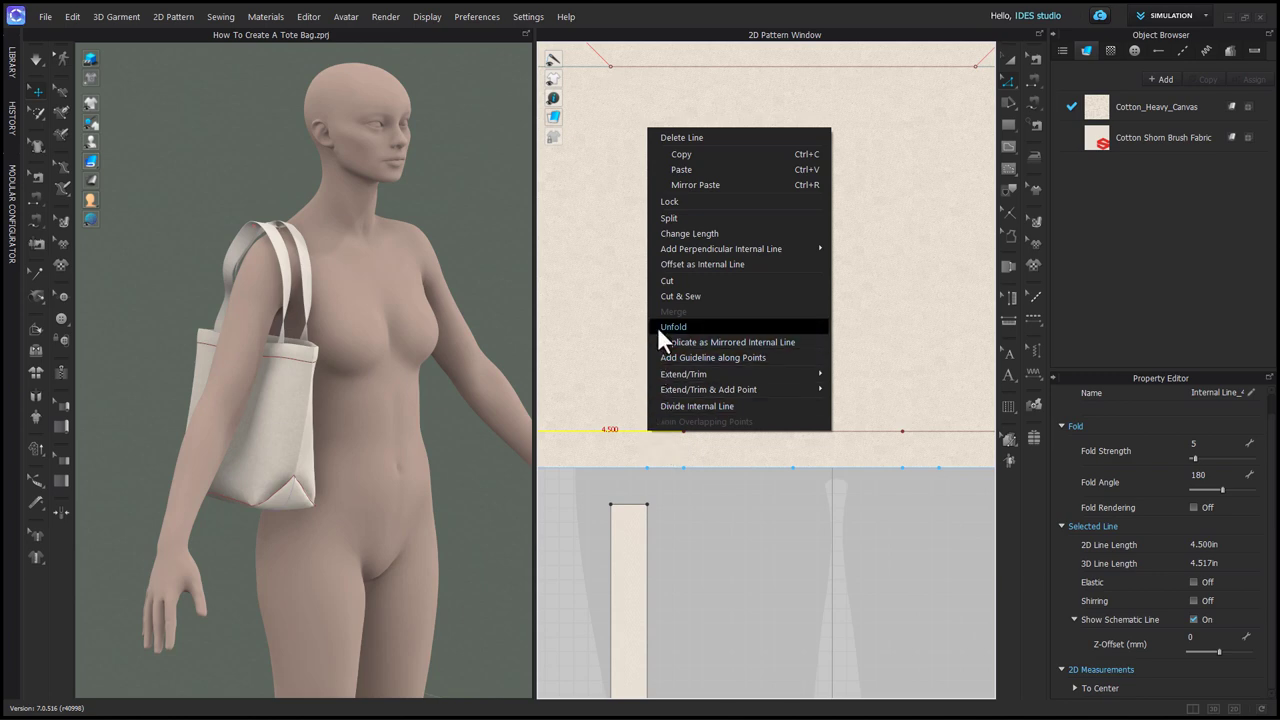
click(668, 218)
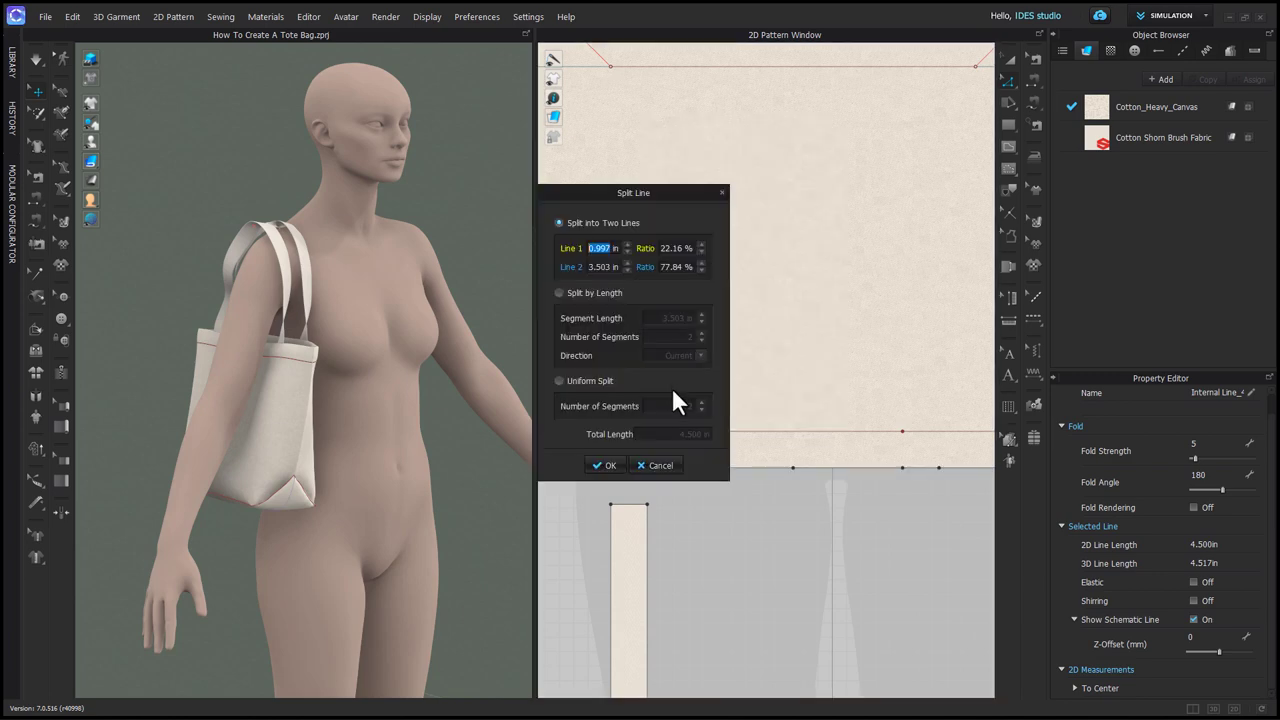
drag(650, 193, 487, 229)
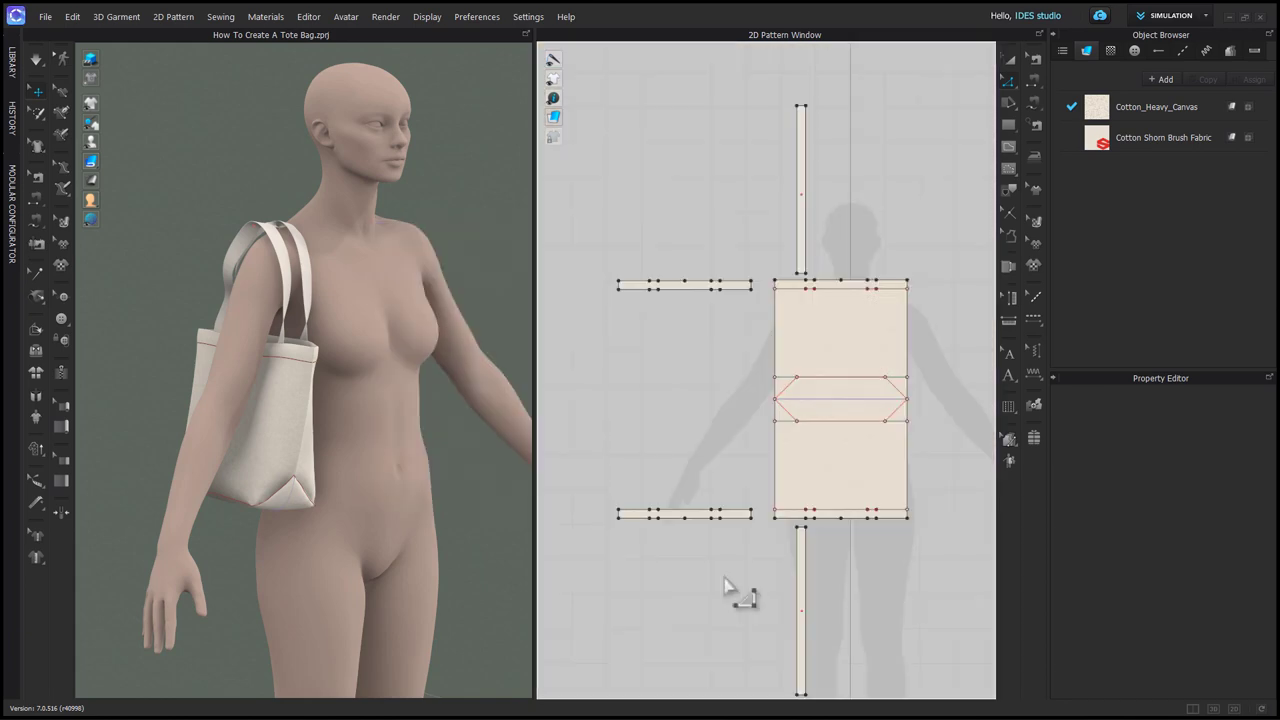
scroll(737, 594, up, 2)
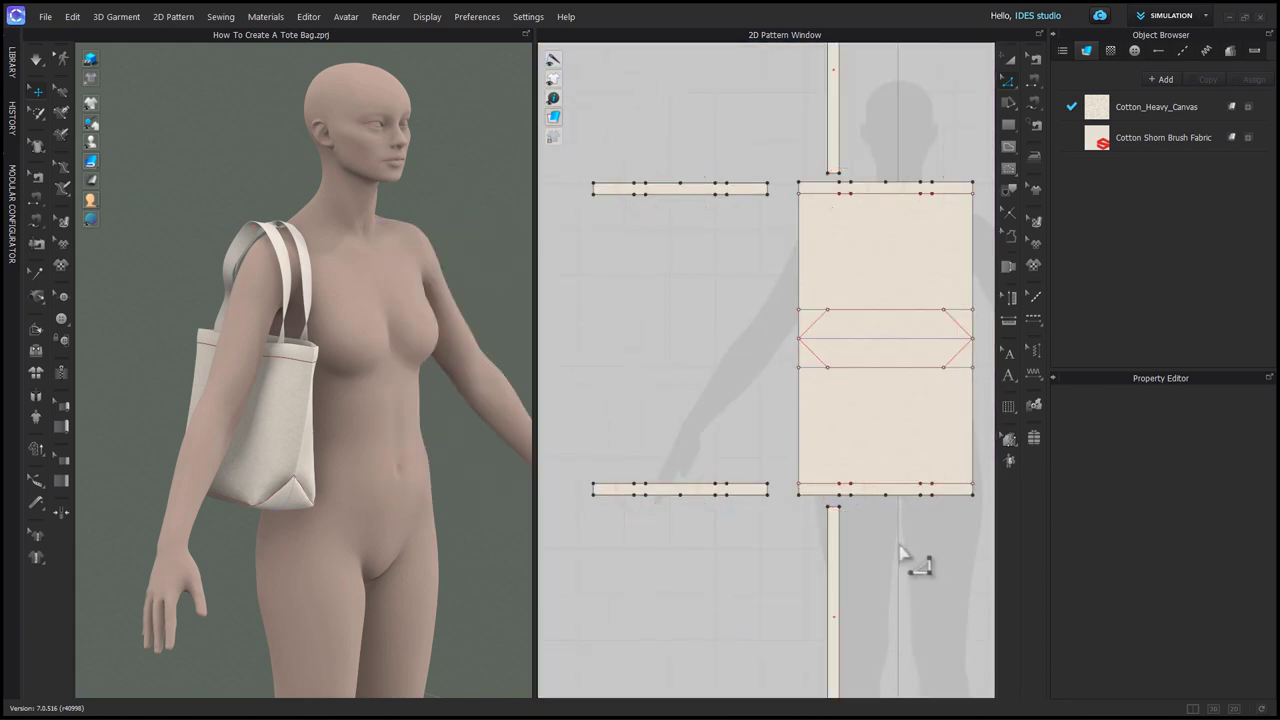
scroll(865, 548, up, 5)
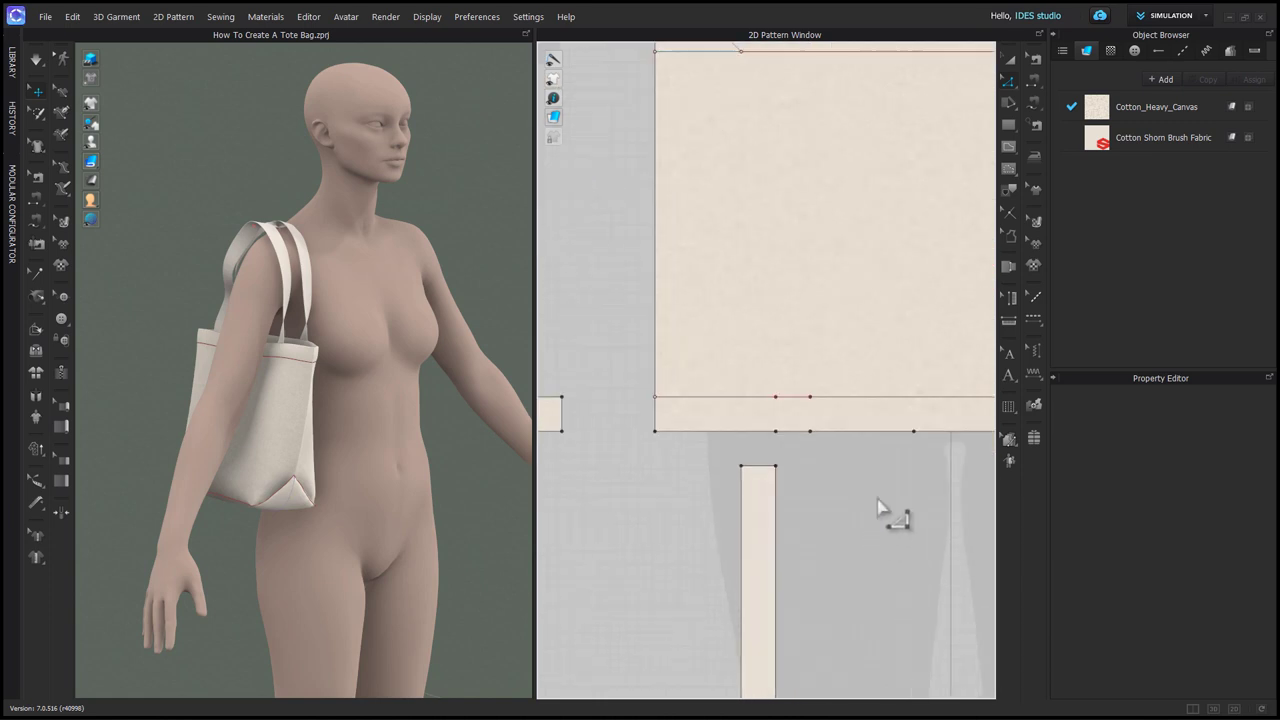
Draw a crossed internal box 1 in wide and 1 in high between the left strap points on the bag's lower hem
middle_drag(727, 510, 740, 517)
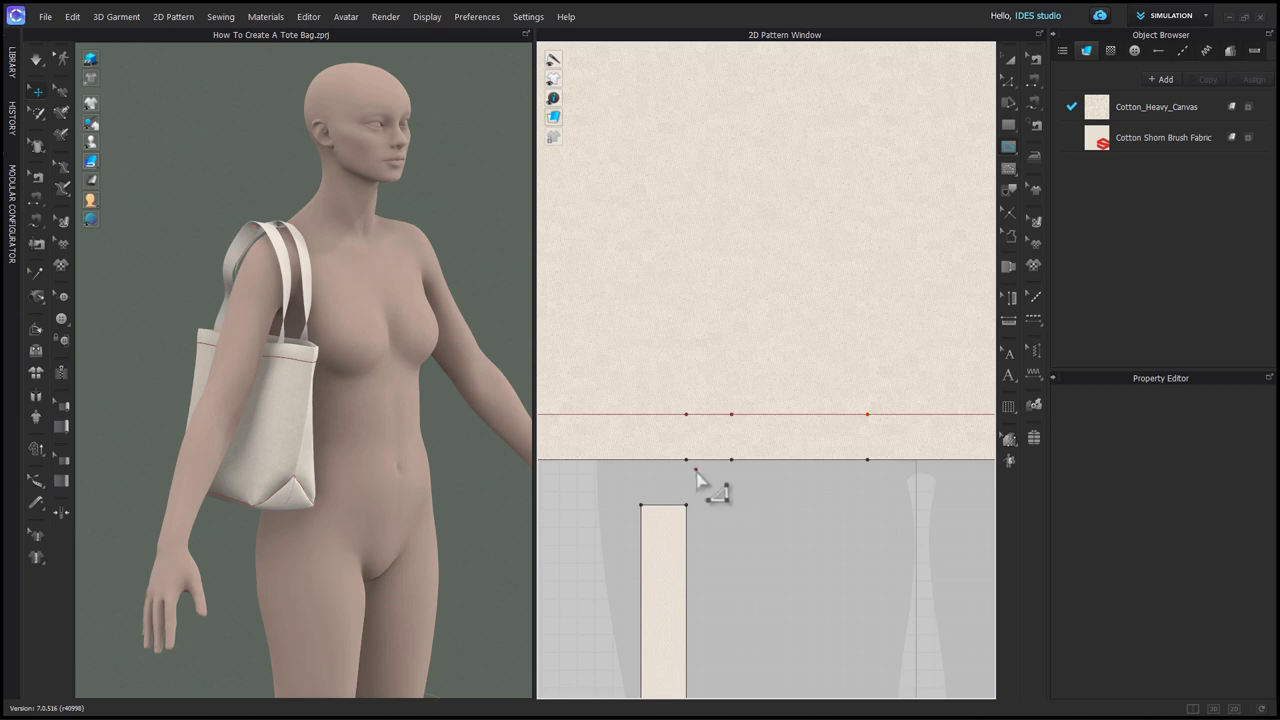
mouse_move(686, 461)
mouse_down()
mouse_move(697, 434)
mouse_move(731, 461)
mouse_move(730, 436)
mouse_move(748, 436)
mouse_move(698, 462)
mouse_up()
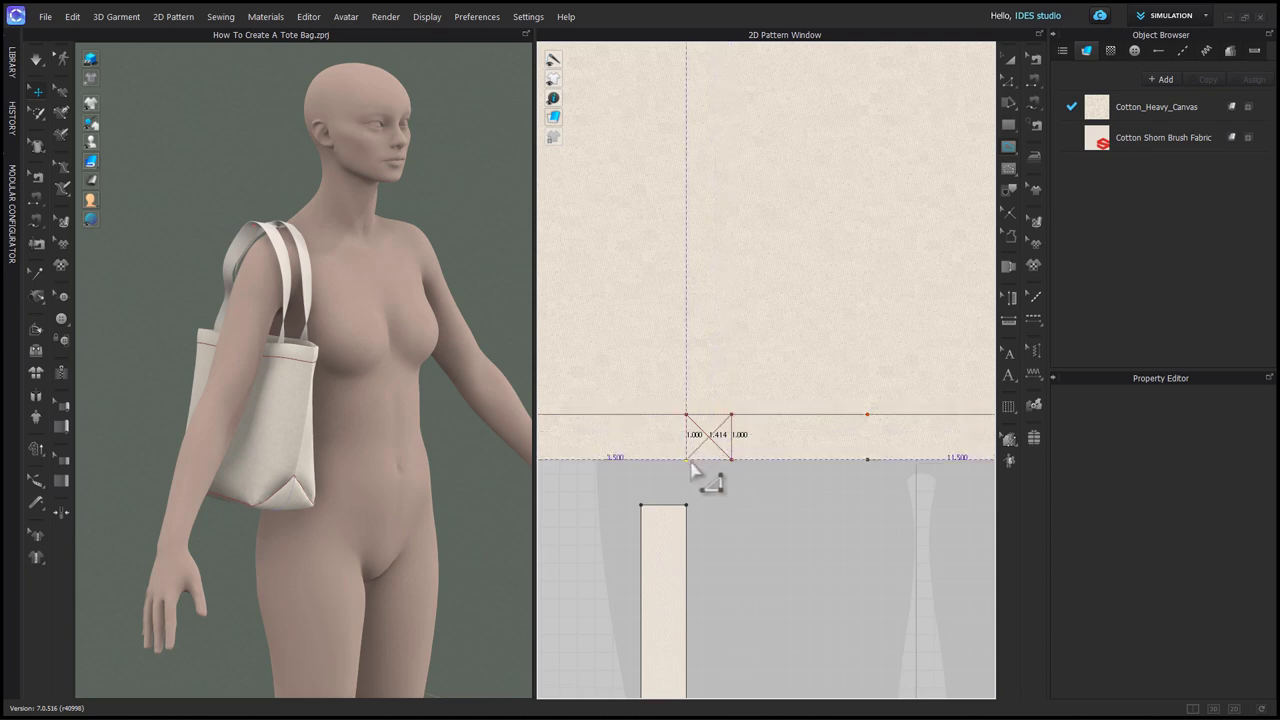
click(686, 460)
Place a copy of the crossed box at the right strap position on the bag's lower hem
key(ctrl+v)
scroll(759, 531, down, 2)
middle_drag(843, 530, 771, 523)
scroll(900, 480, up, 2)
middle_drag(893, 478, 851, 476)
click(840, 465)
scroll(846, 472, down, 3)
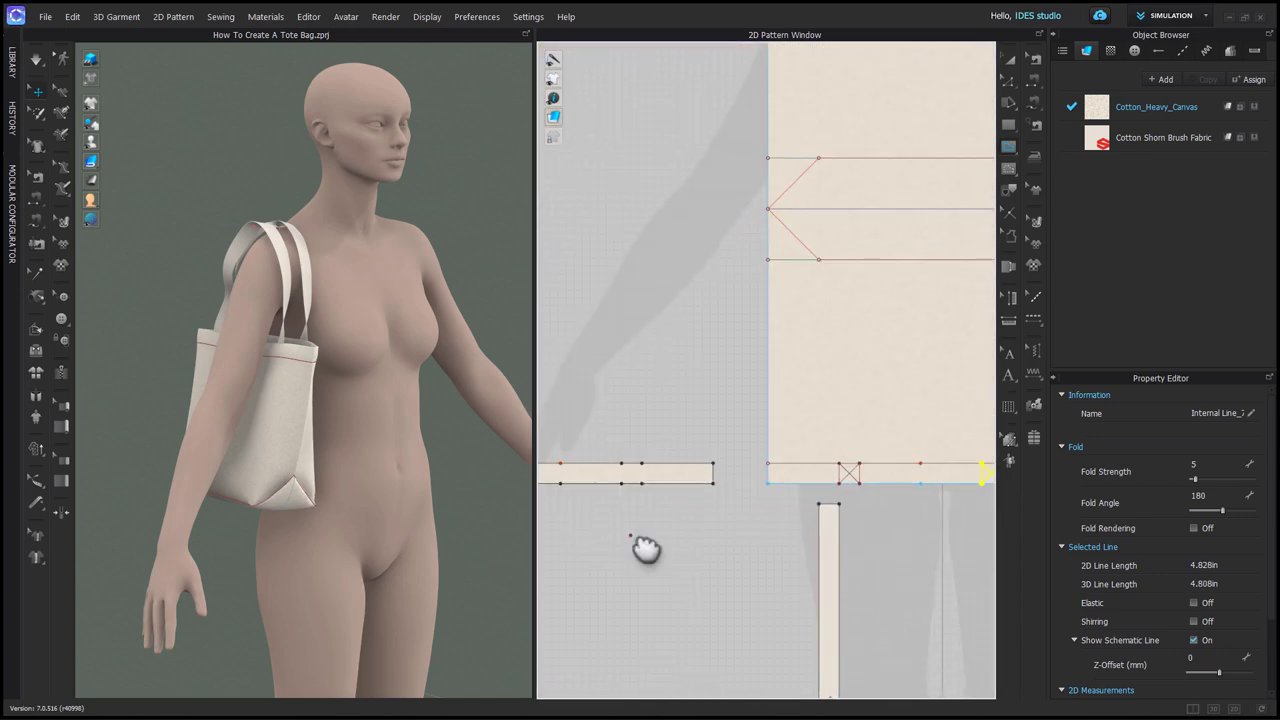
Add a matching 1 in crossed internal box at each of the two strap positions on the lower hem facing
scroll(646, 549, up, 6)
click(671, 502)
click(671, 356)
click(819, 502)
click(819, 356)
click(671, 503)
scroll(735, 482, down, 3)
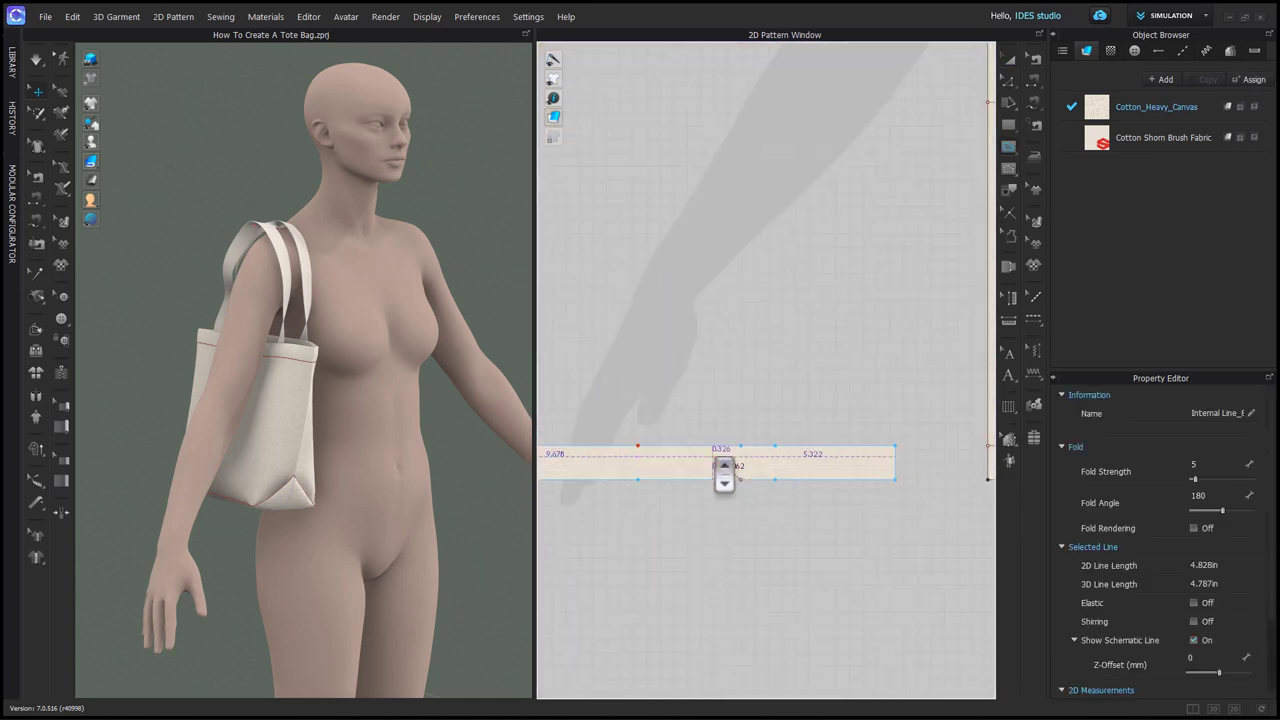
click(834, 480)
click(834, 447)
click(869, 480)
Add a 1 in crossed internal box at each strap position on the upper hem facing
scroll(760, 76, up, 4)
click(695, 269)
click(695, 226)
click(738, 269)
scroll(790, 270, down, 2)
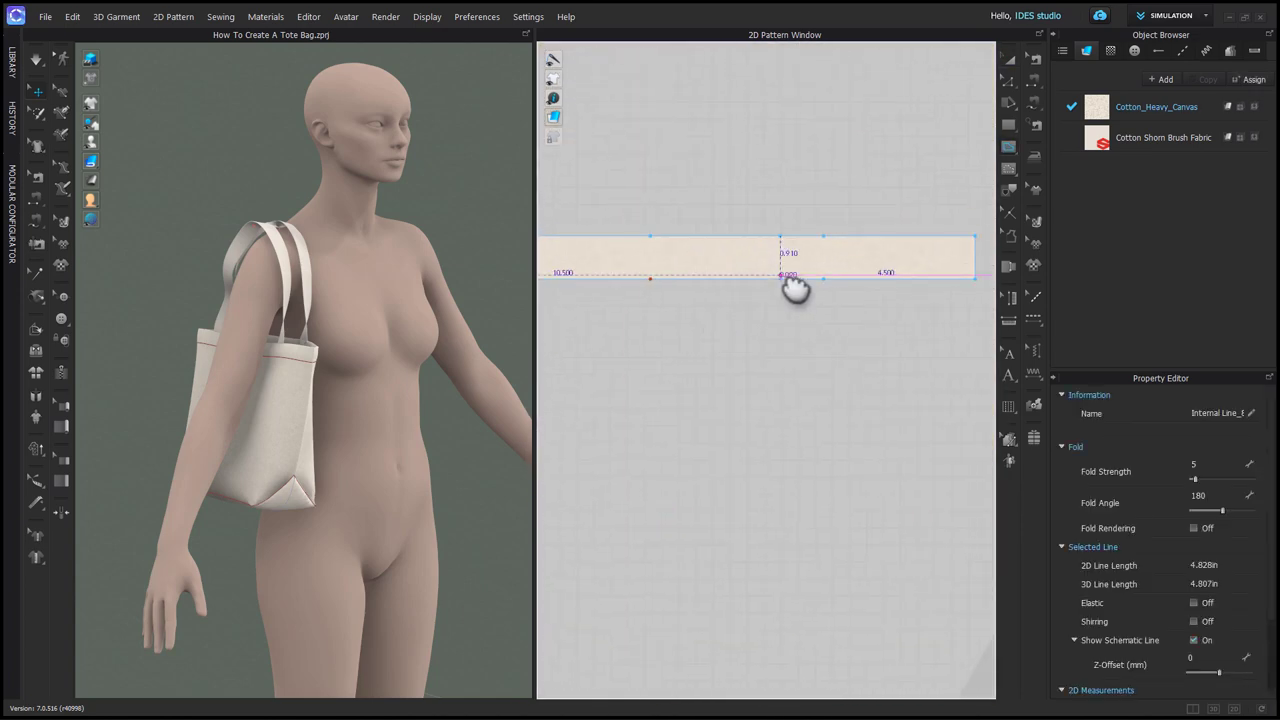
Place 1 in crossed internal boxes at both strap positions along the bag pattern's upper hem
scroll(837, 251, up, 2)
scroll(830, 270, down, 2)
click(828, 292)
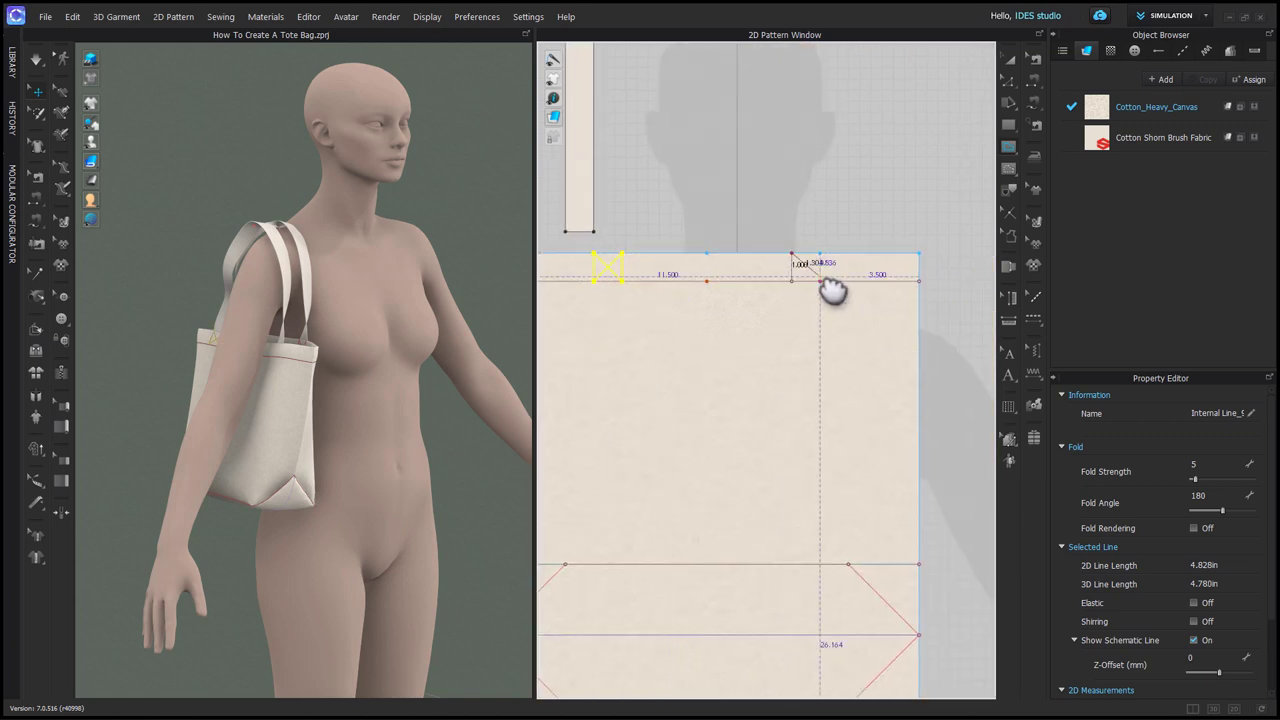
scroll(803, 420, down, 3)
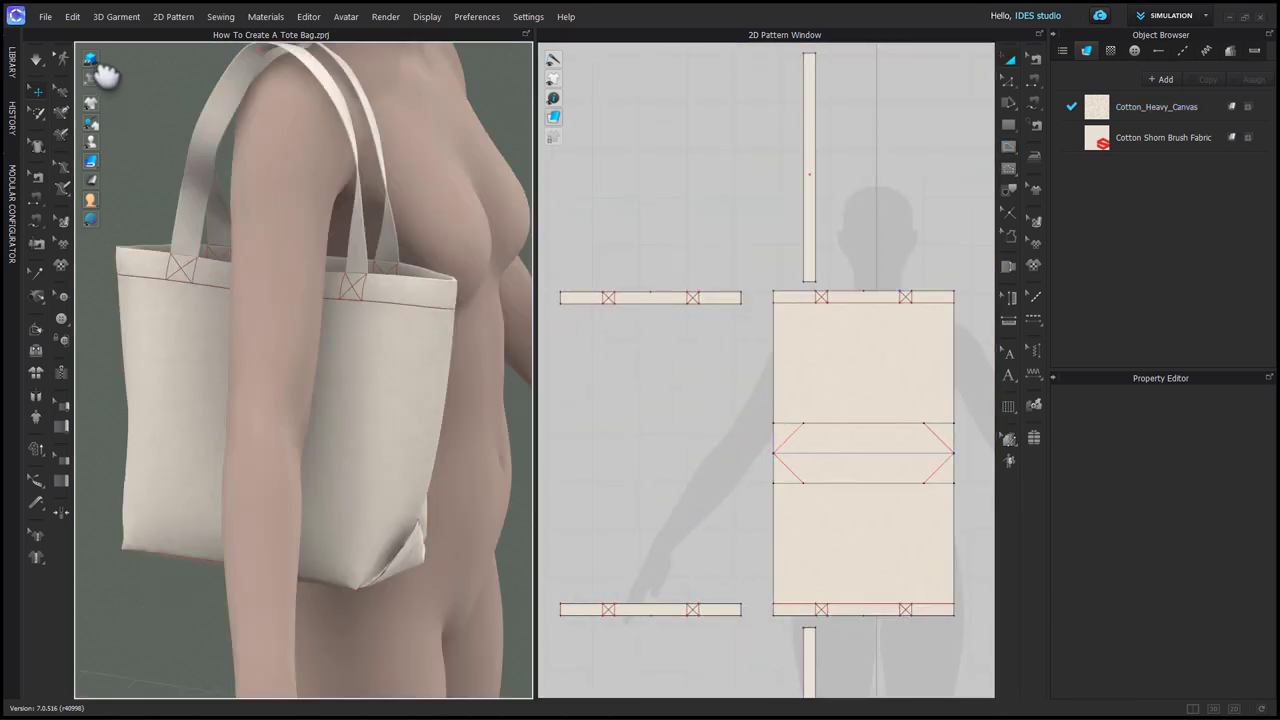
Hide the red internal lines on the bag in the 3D view
mouse_move(111, 111)
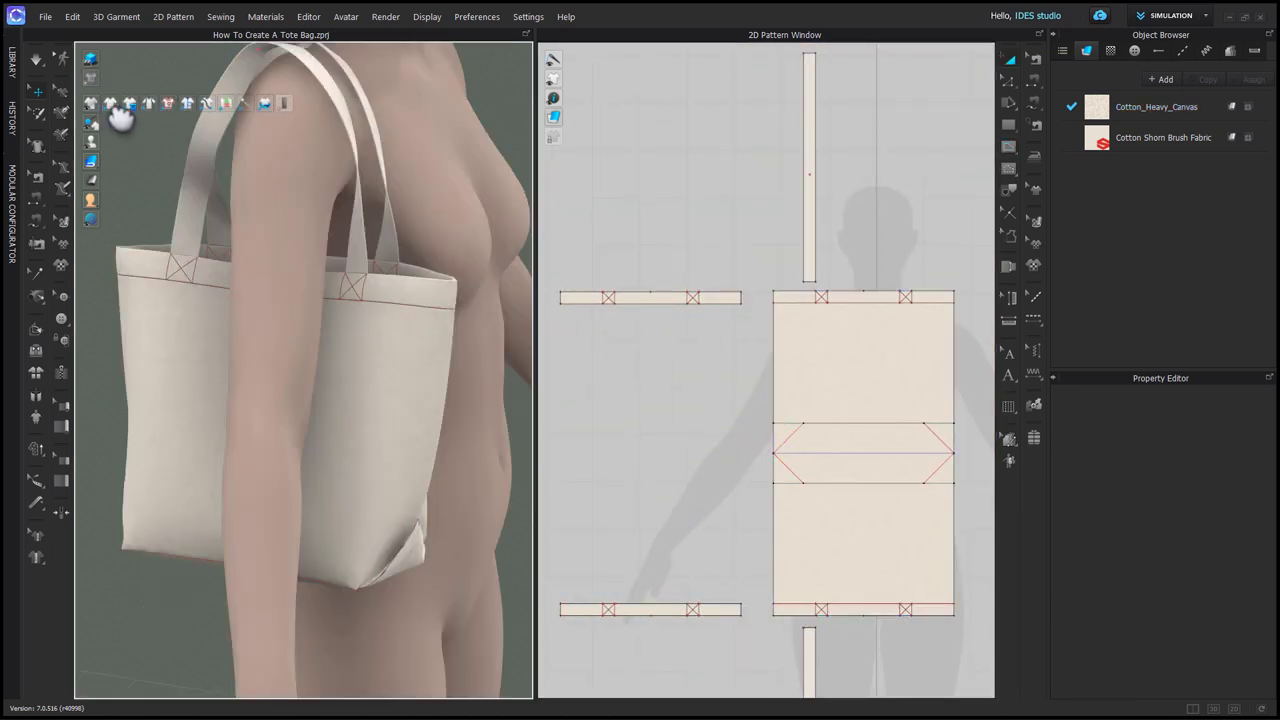
click(186, 106)
scroll(184, 368, up, 3)
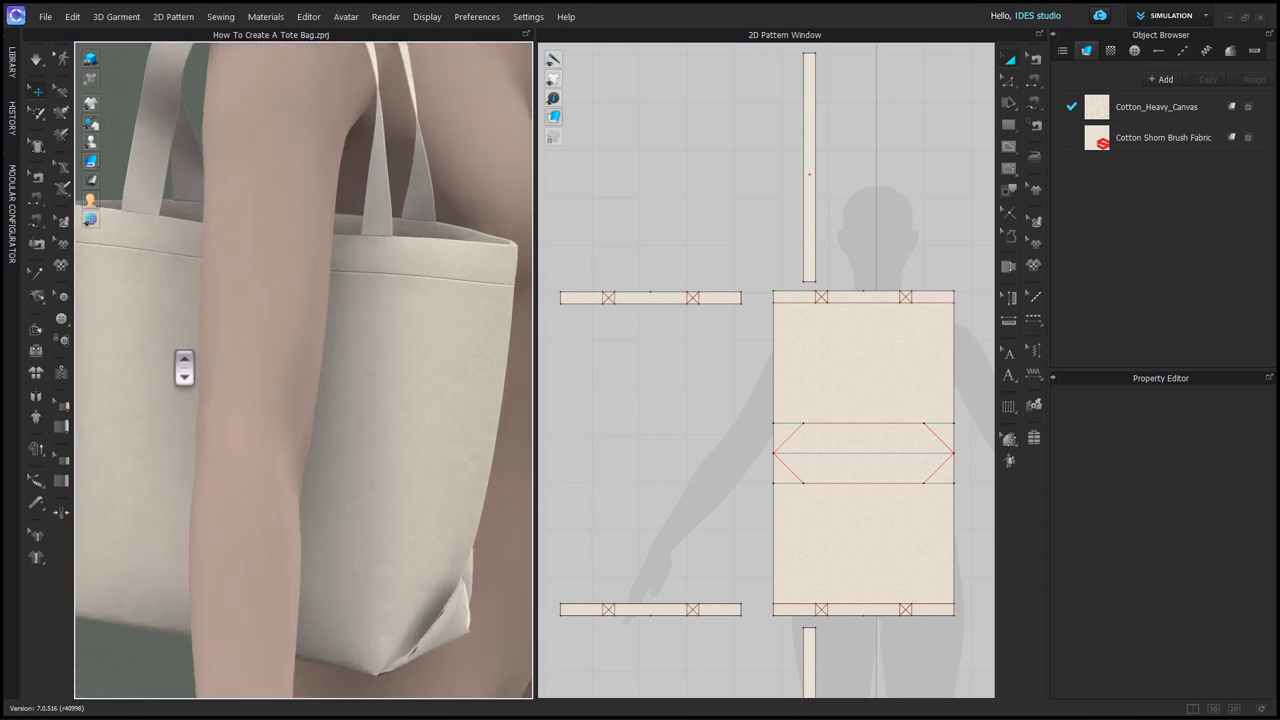
middle_drag(190, 391, 246, 426)
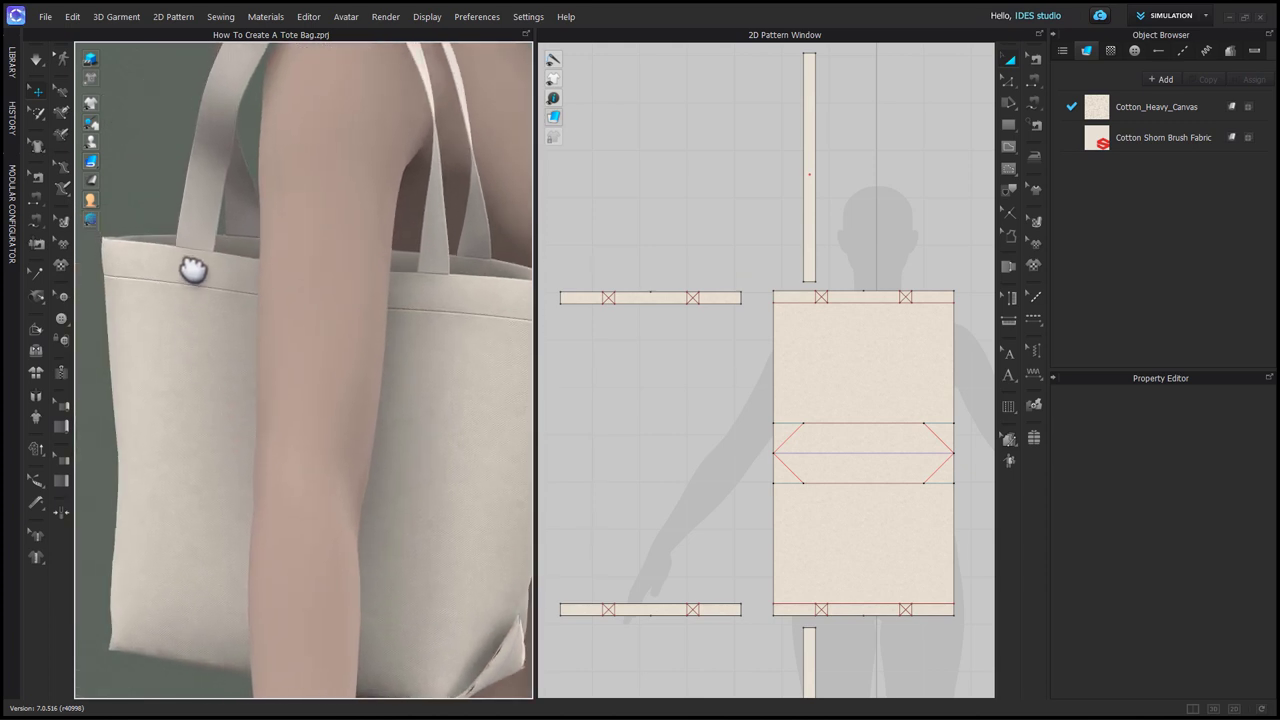
Free-sew the left crossed box on the lower facing to the left crossed box on the bag's lower hem
key(m)
scroll(609, 643, up, 5)
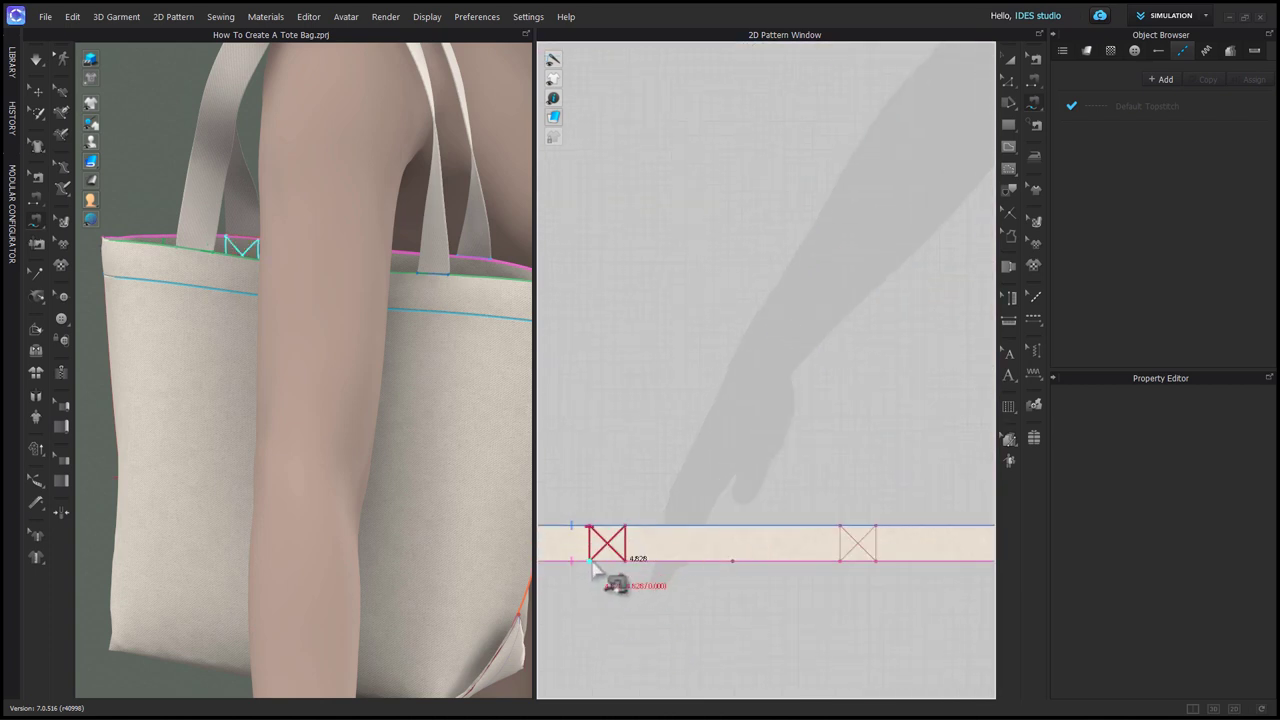
scroll(595, 570, down, 5)
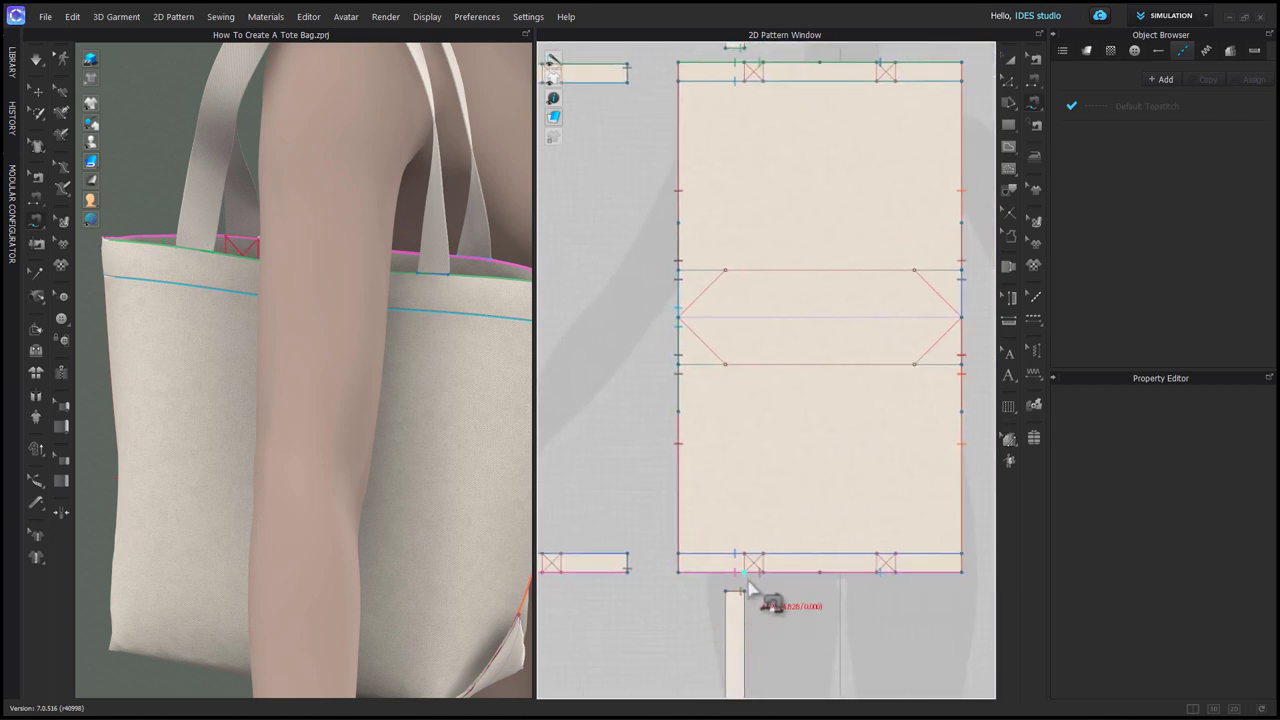
scroll(752, 567, up, 3)
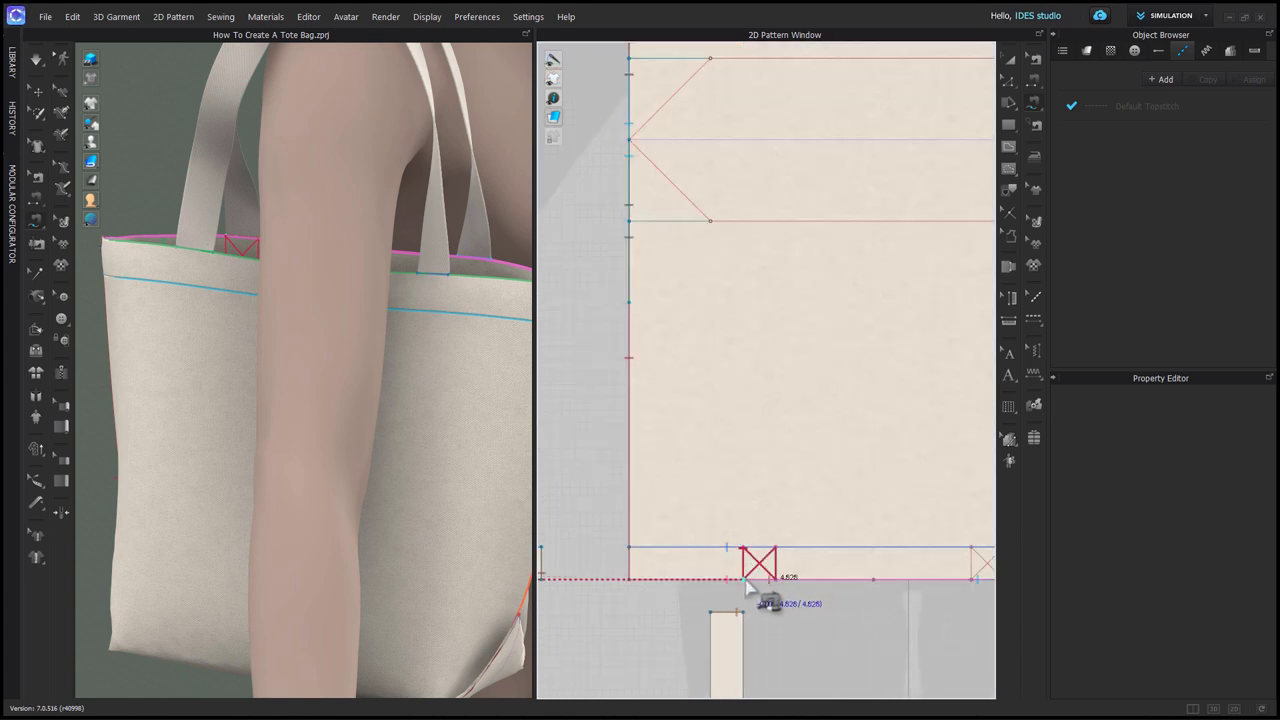
click(744, 580)
Free-sew the right crossed box on the lower facing to the right crossed box on the bag's lower hem
scroll(777, 630, down, 4)
middle_drag(563, 654, 615, 646)
scroll(615, 625, up, 2)
click(631, 580)
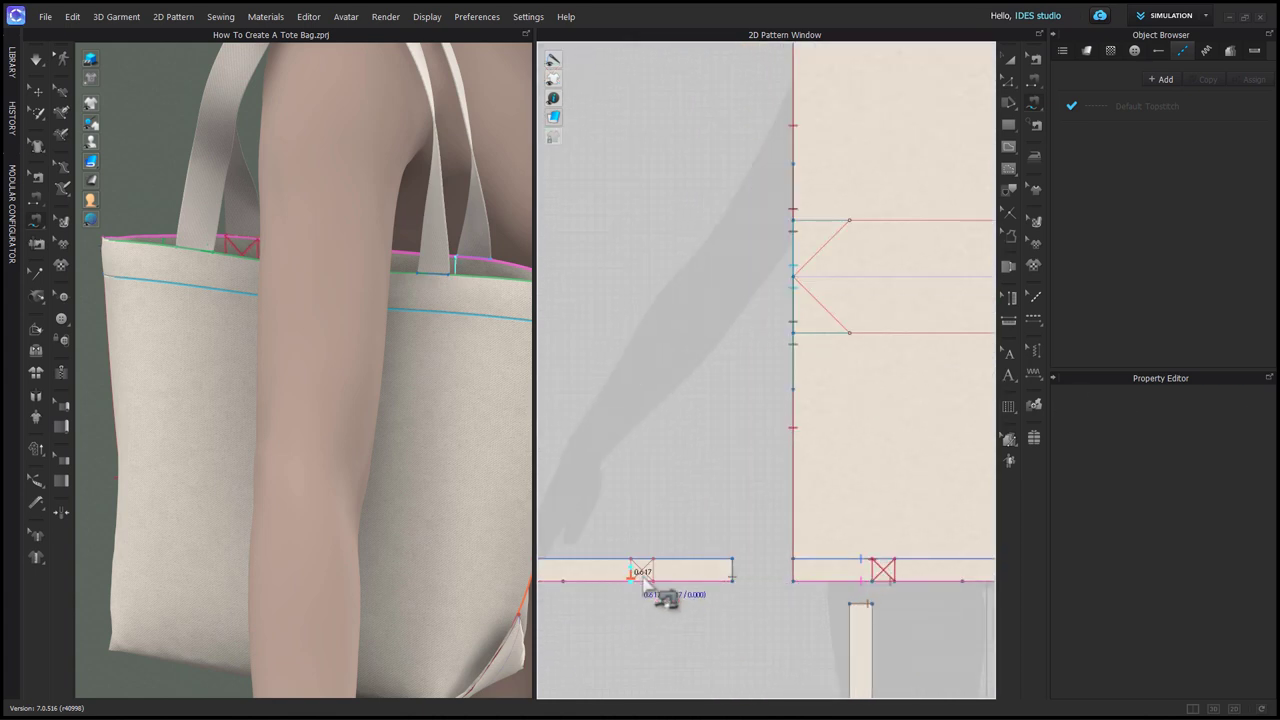
click(633, 581)
middle_drag(981, 592, 798, 573)
click(848, 563)
click(850, 564)
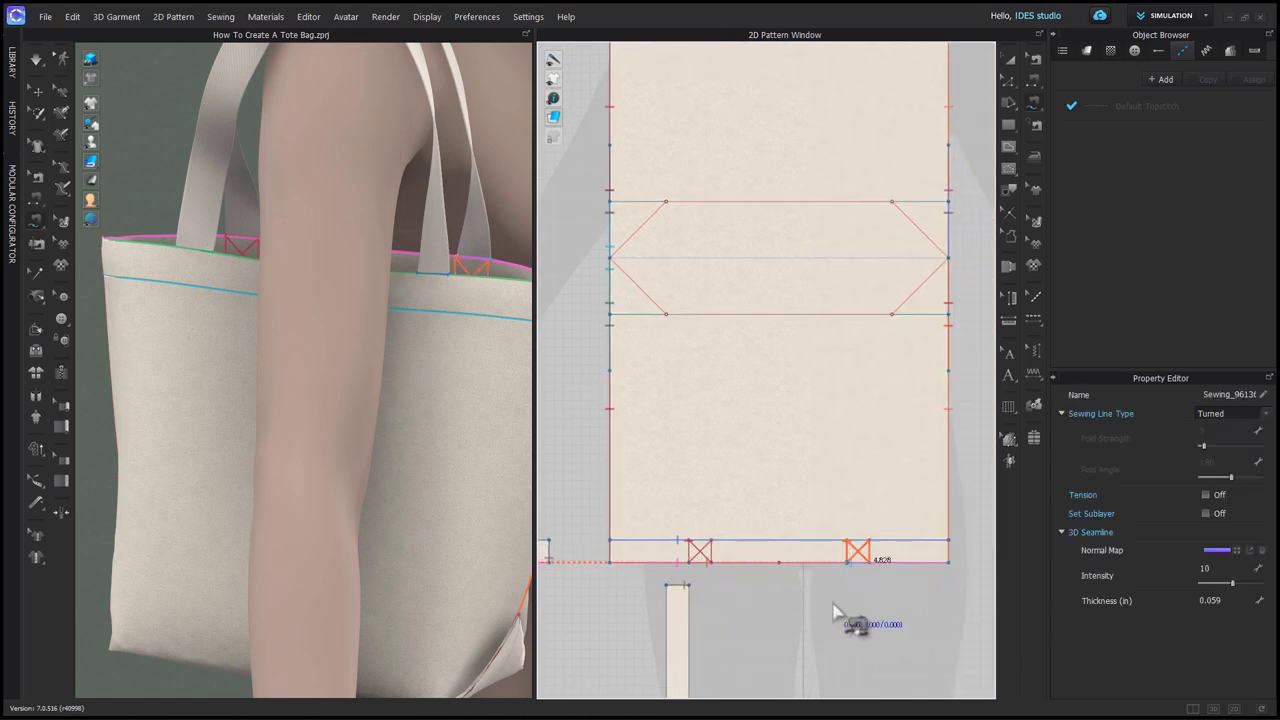
Free-sew the left crossed box on the upper facing to the left crossed box on the bag's upper hem
scroll(714, 409, down, 3)
scroll(651, 354, up, 5)
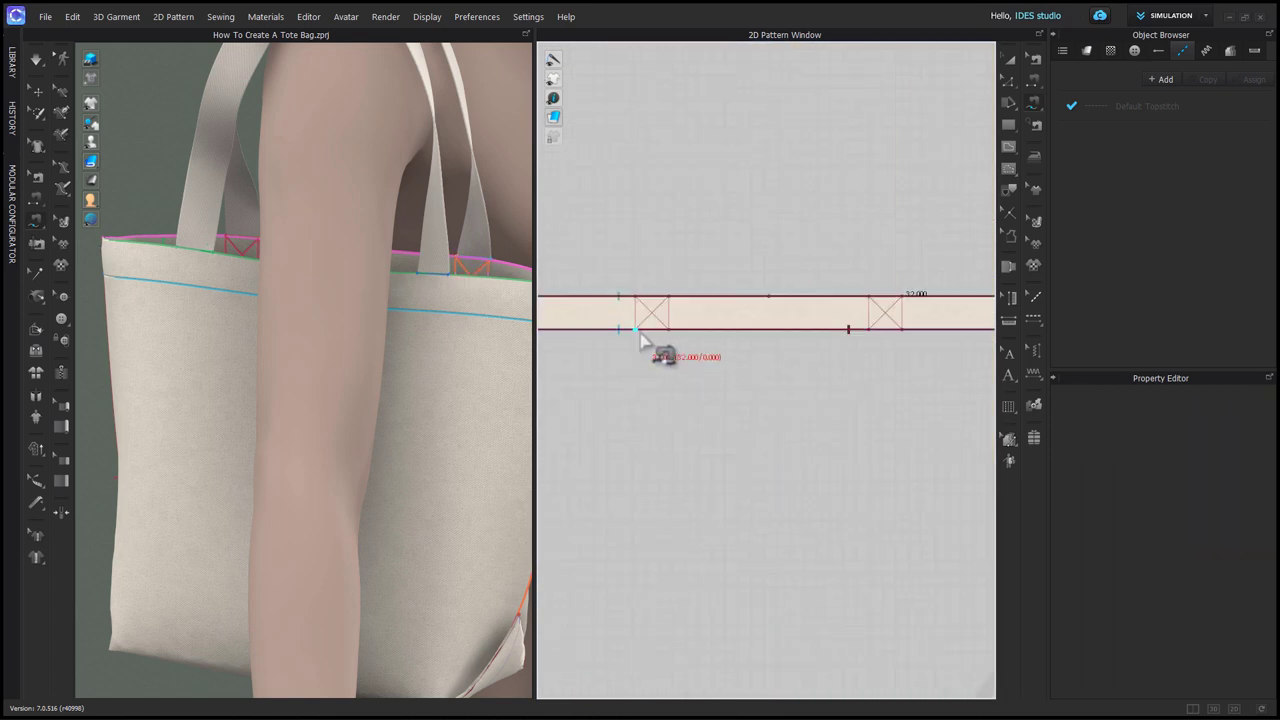
scroll(655, 420, down, 3)
scroll(812, 372, up, 4)
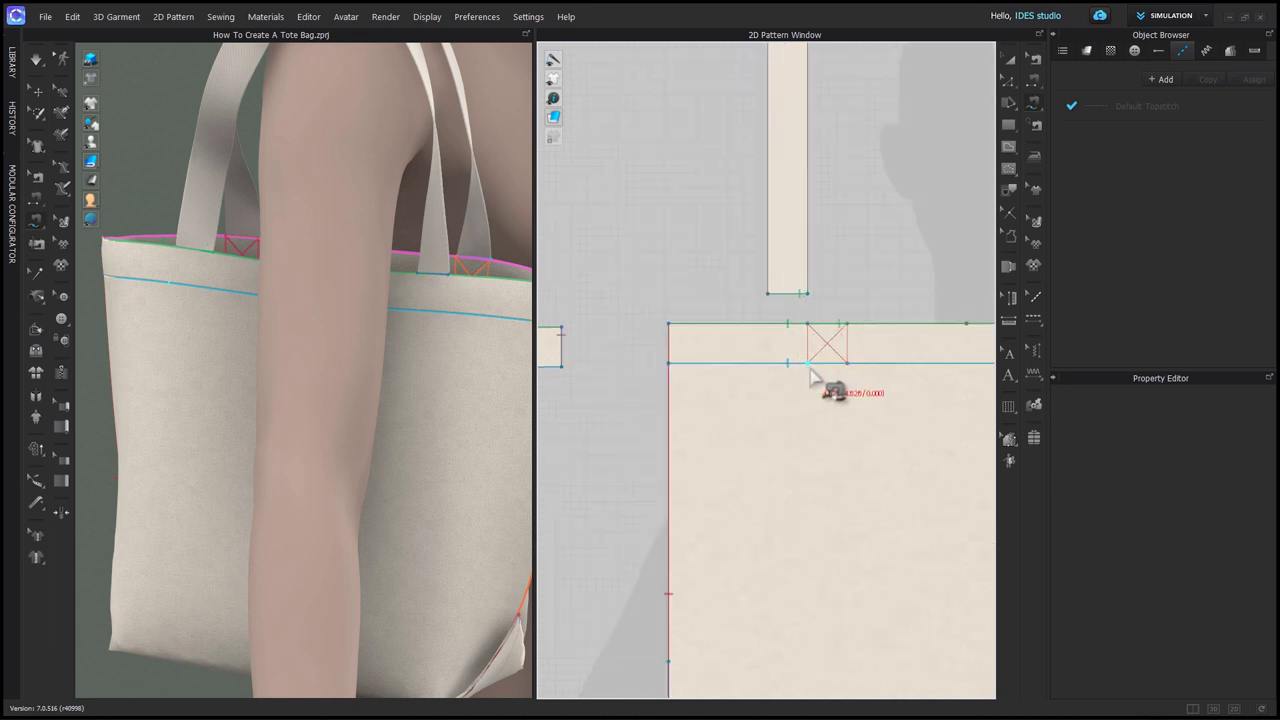
click(810, 367)
Free-sew the right crossed box on the upper facing to the right crossed box on the bag's upper hem
scroll(815, 380, down, 2)
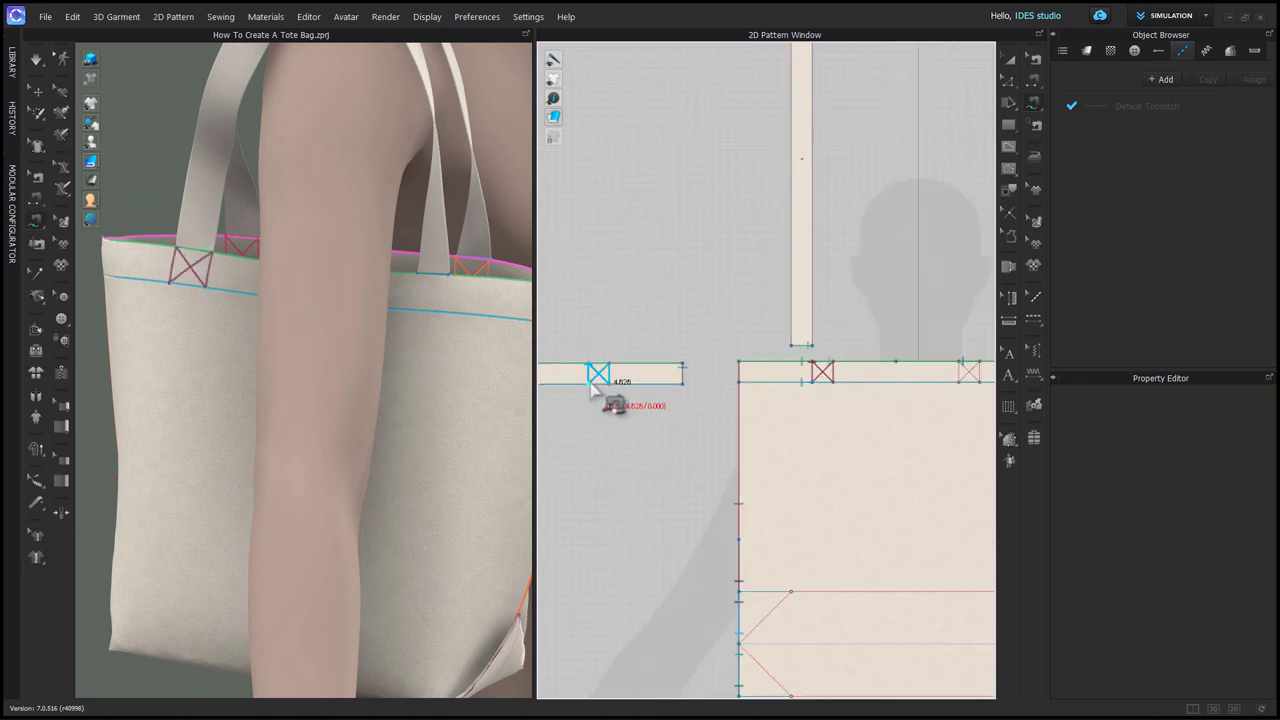
click(590, 385)
mouse_move(907, 421)
middle_down()
mouse_move(780, 426)
mouse_move(838, 478)
mouse_move(860, 444)
middle_up()
click(833, 388)
click(833, 389)
scroll(833, 391, down, 4)
key(q)
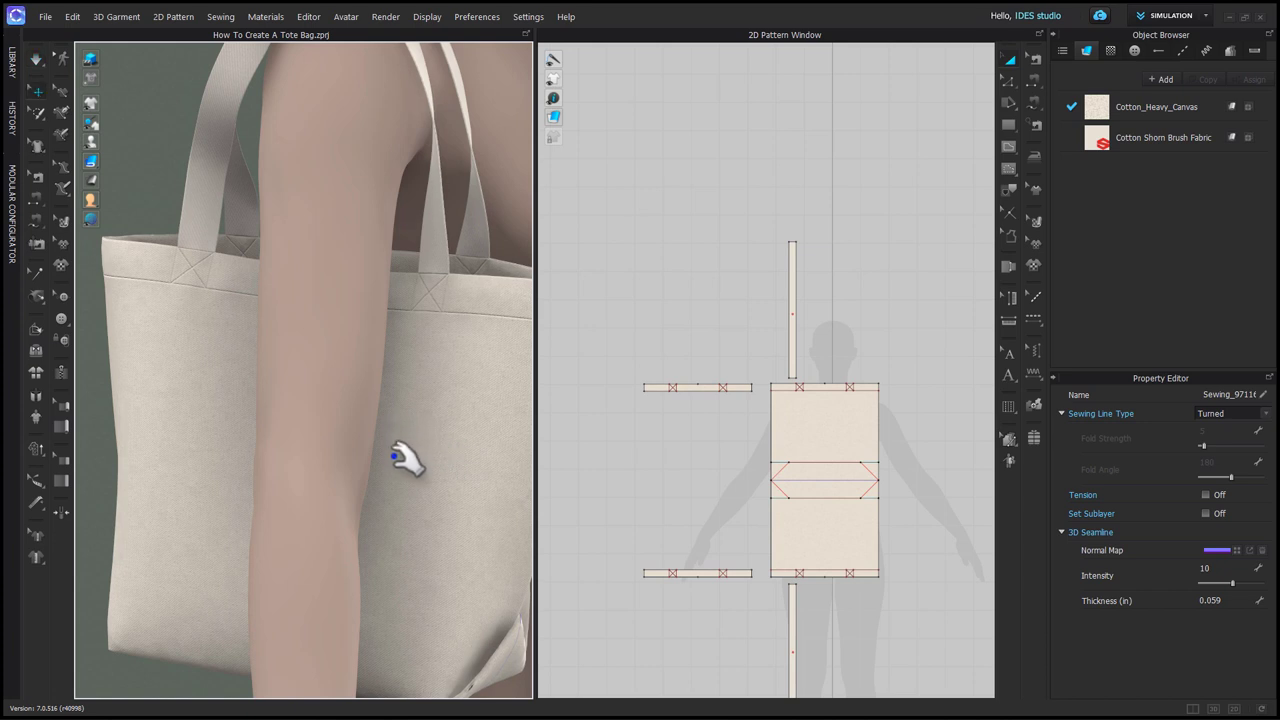
right_drag(414, 449, 452, 456)
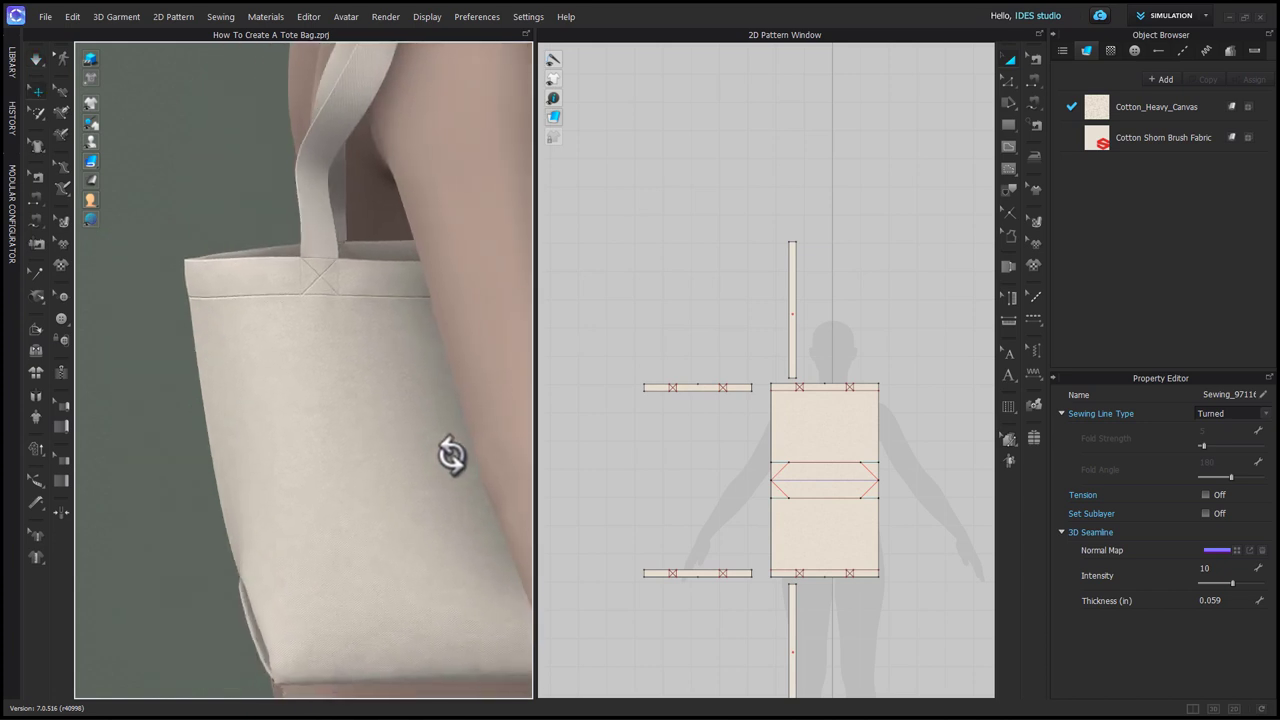
scroll(380, 413, up, 4)
middle_drag(334, 406, 330, 420)
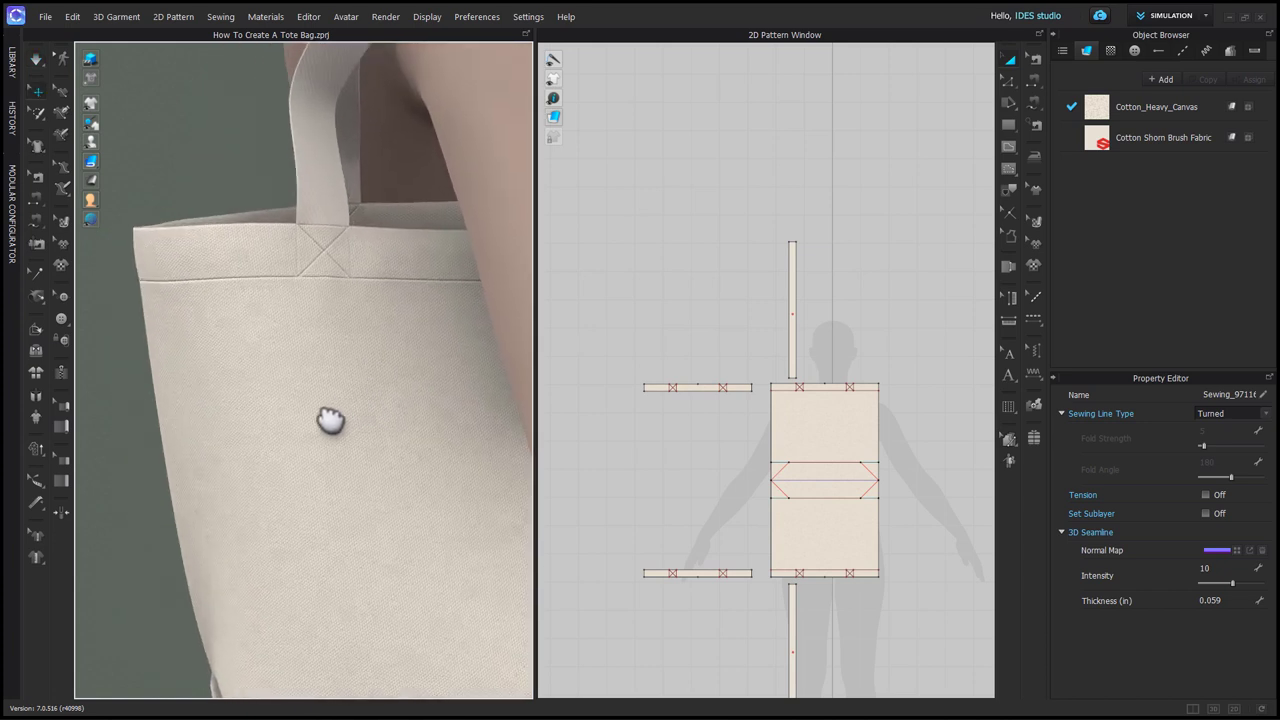
scroll(334, 423, up, 4)
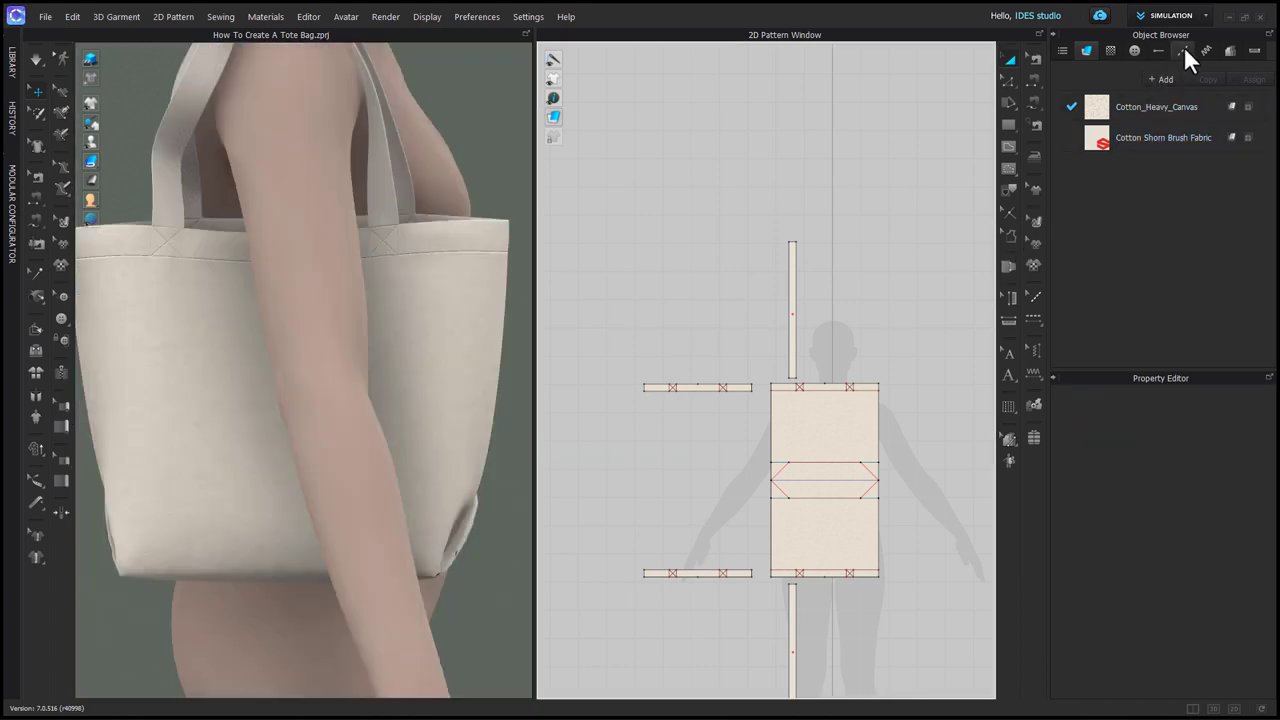
Apply the Default Topstitch with Free Topstitch along the full upper and lower edges of the bag pattern
click(1184, 50)
click(1174, 112)
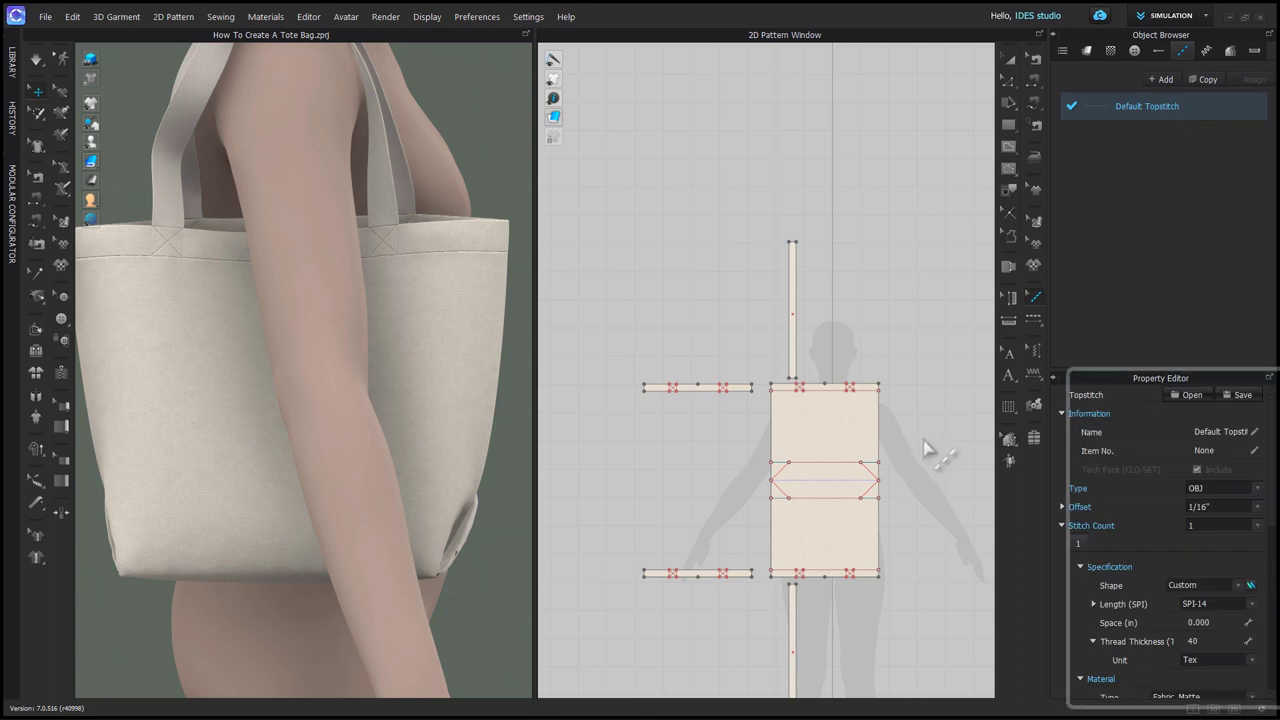
click(1032, 319)
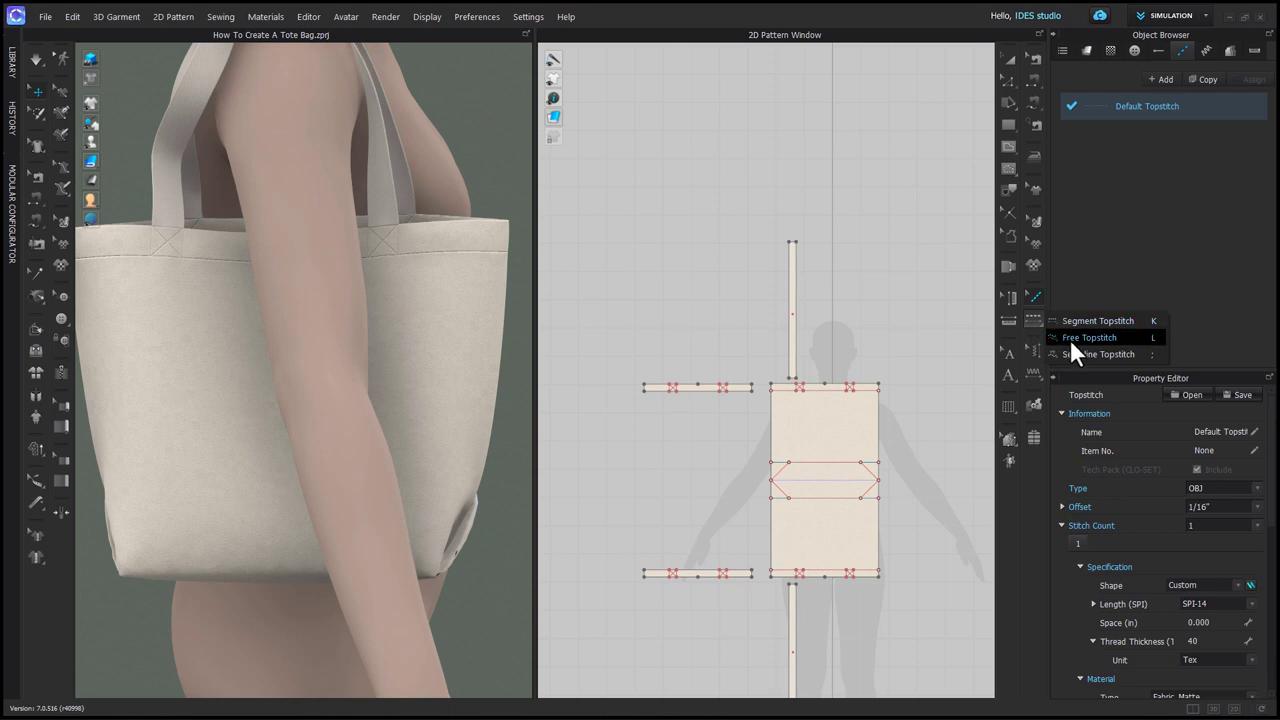
click(1070, 339)
scroll(929, 478, up, 2)
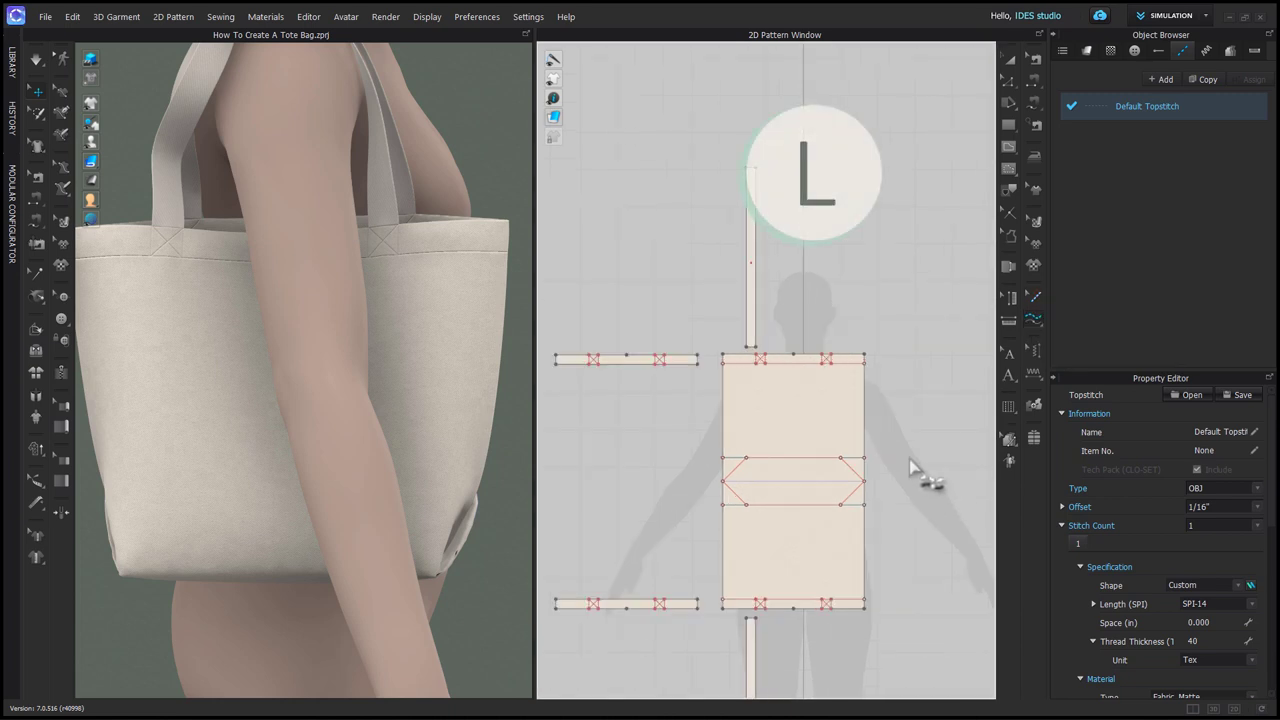
click(866, 355)
click(722, 354)
click(865, 606)
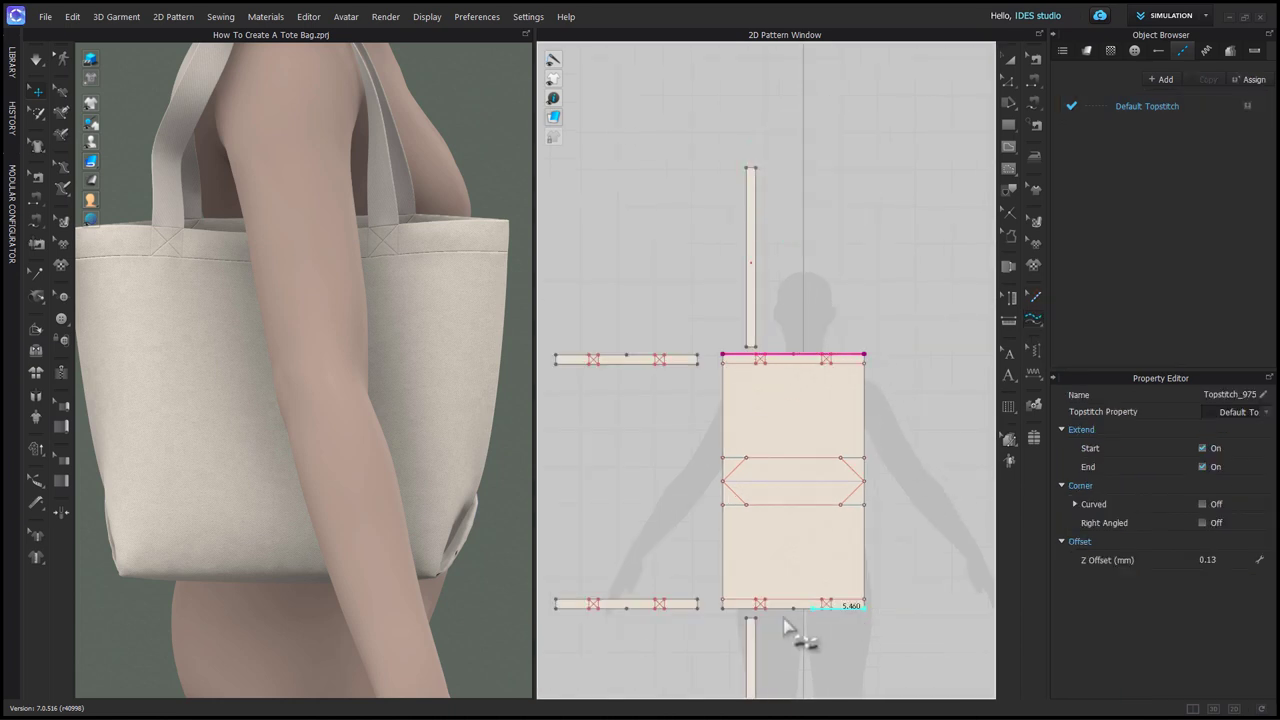
click(722, 607)
Set the Default Topstitch's offset to 1/32"
scroll(449, 266, up, 5)
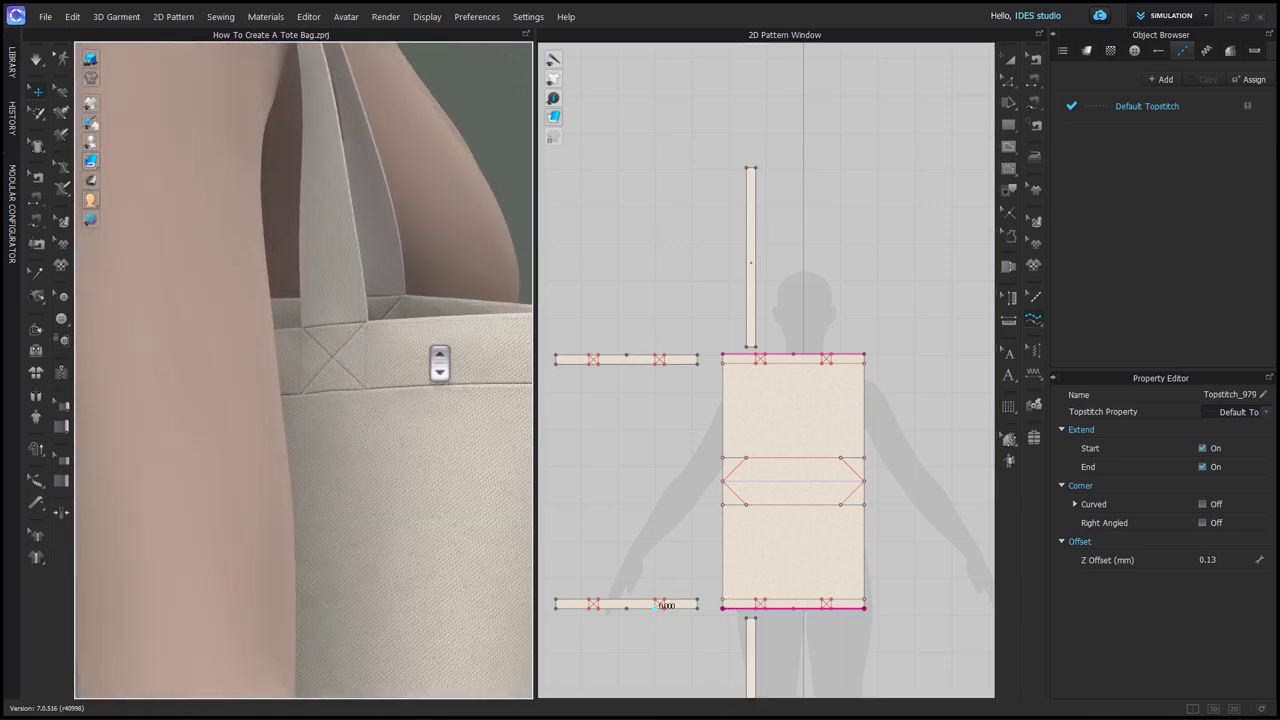
scroll(437, 410, up, 3)
middle_drag(437, 417, 357, 412)
right_drag(385, 406, 375, 409)
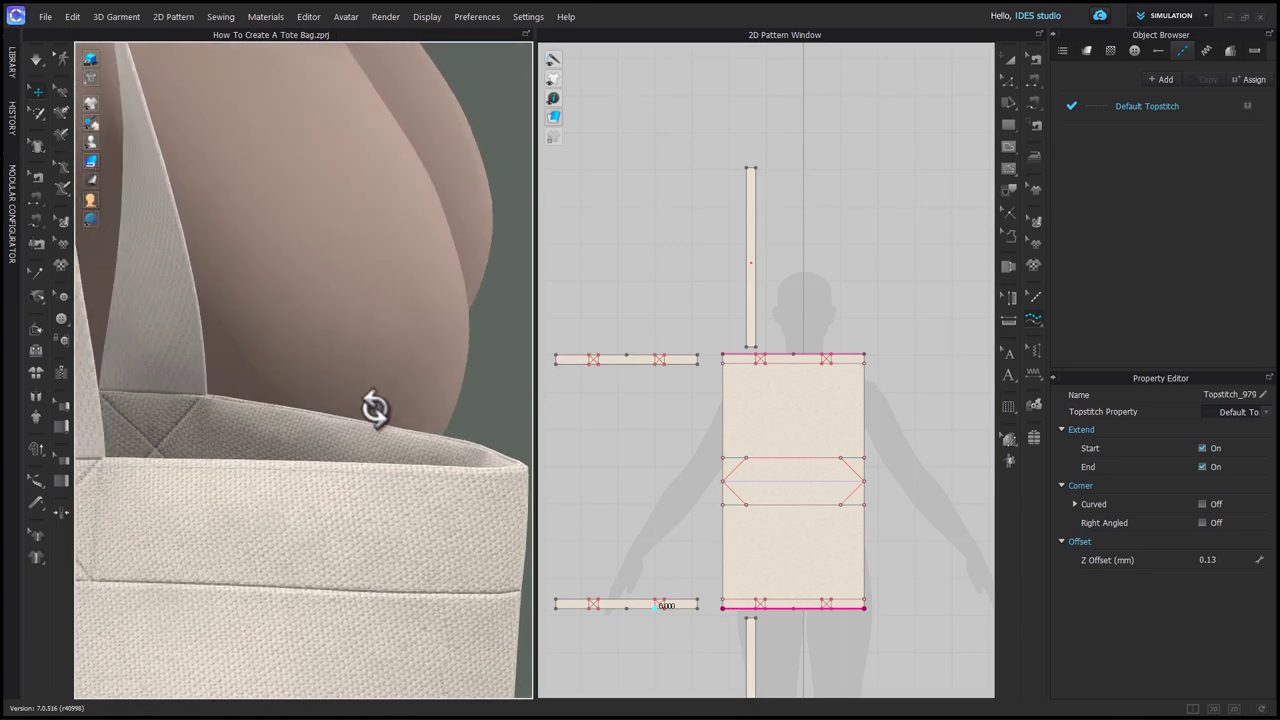
middle_drag(331, 597, 357, 517)
scroll(362, 544, down, 2)
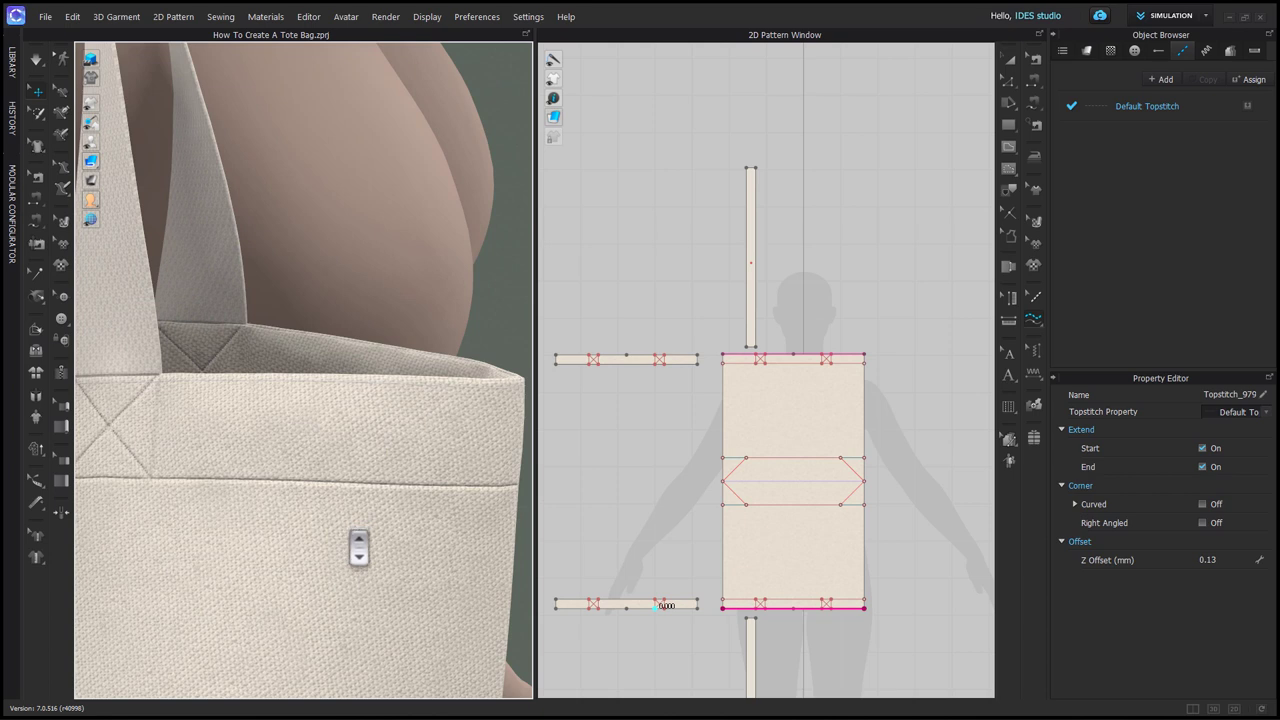
click(1180, 108)
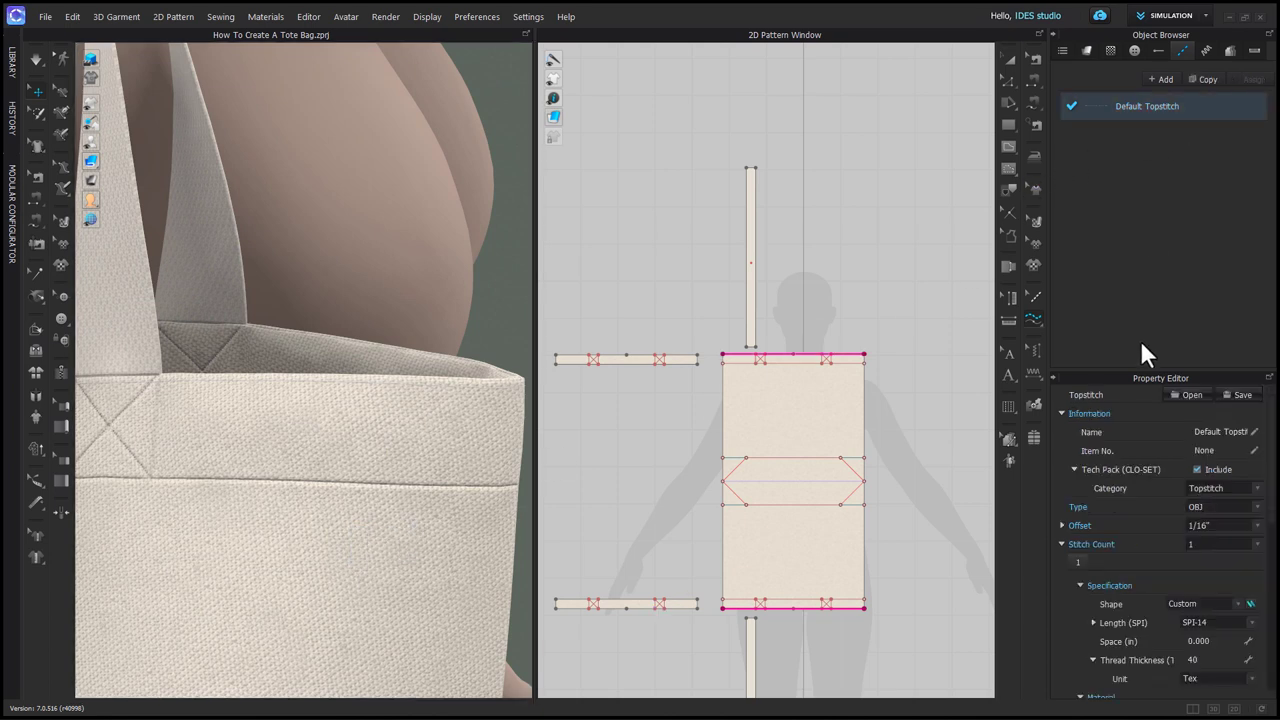
click(1216, 525)
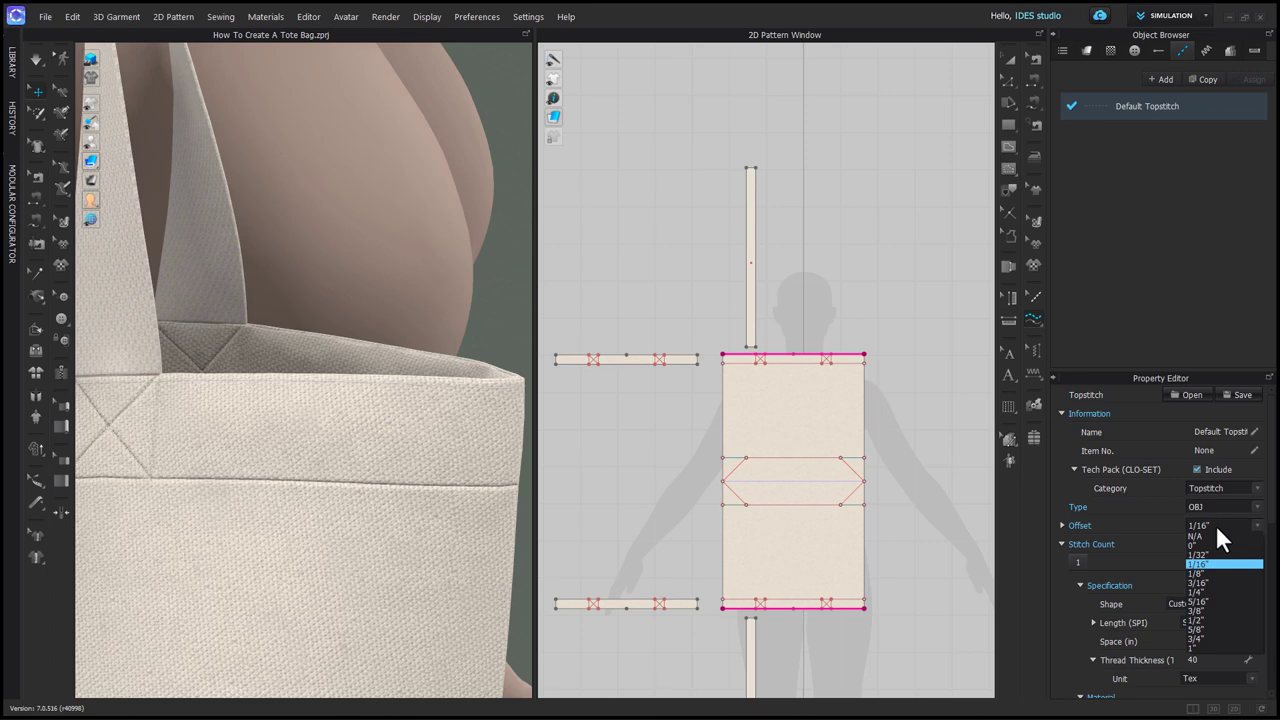
click(1208, 552)
Set the Default Topstitch's stitch length to SPI-12 and its space to 0.010 in
drag(1271, 481, 1271, 515)
click(1222, 547)
click(1222, 547)
scroll(357, 495, up, 3)
scroll(357, 493, up, 2)
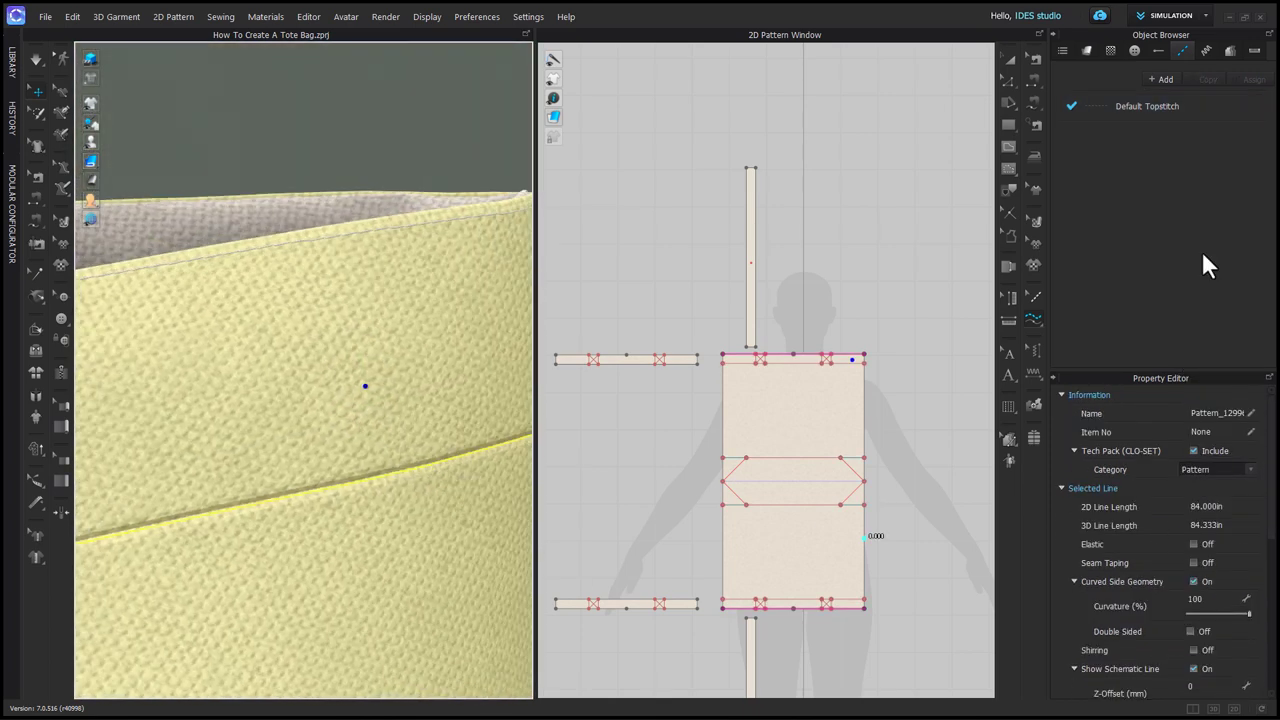
click(1222, 548)
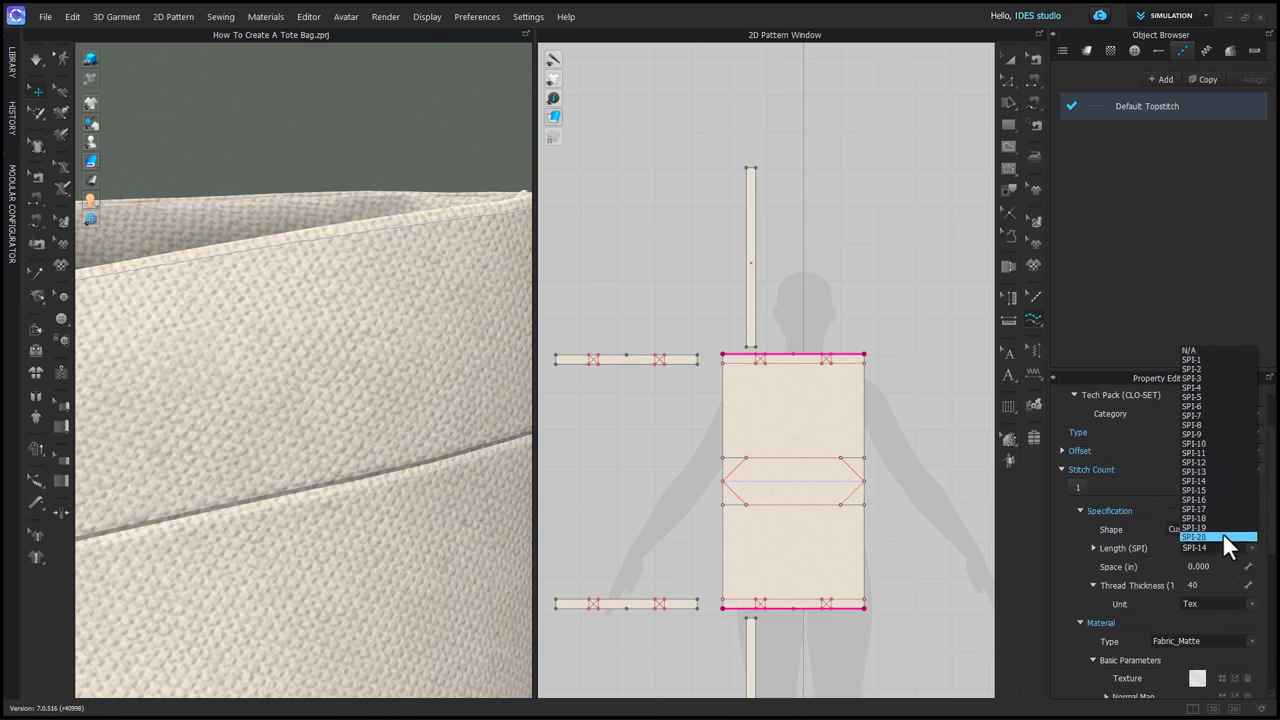
click(1219, 460)
right_drag(416, 509, 452, 503)
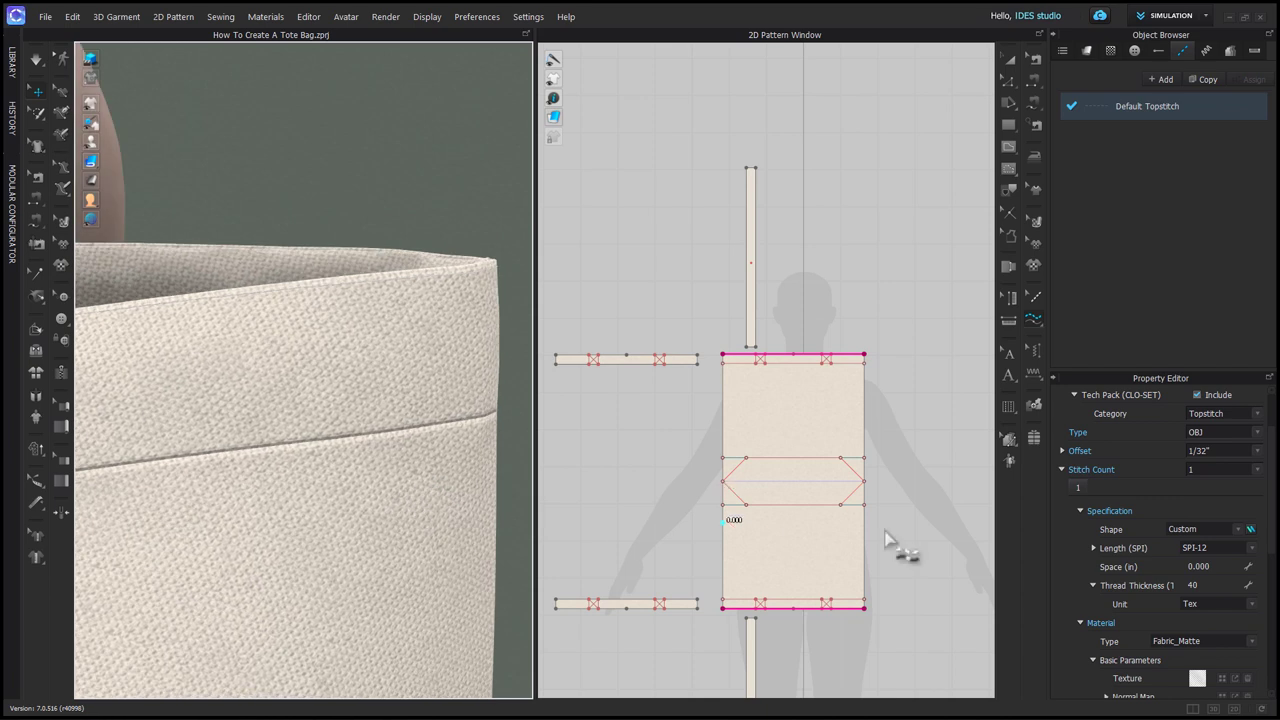
click(1219, 567)
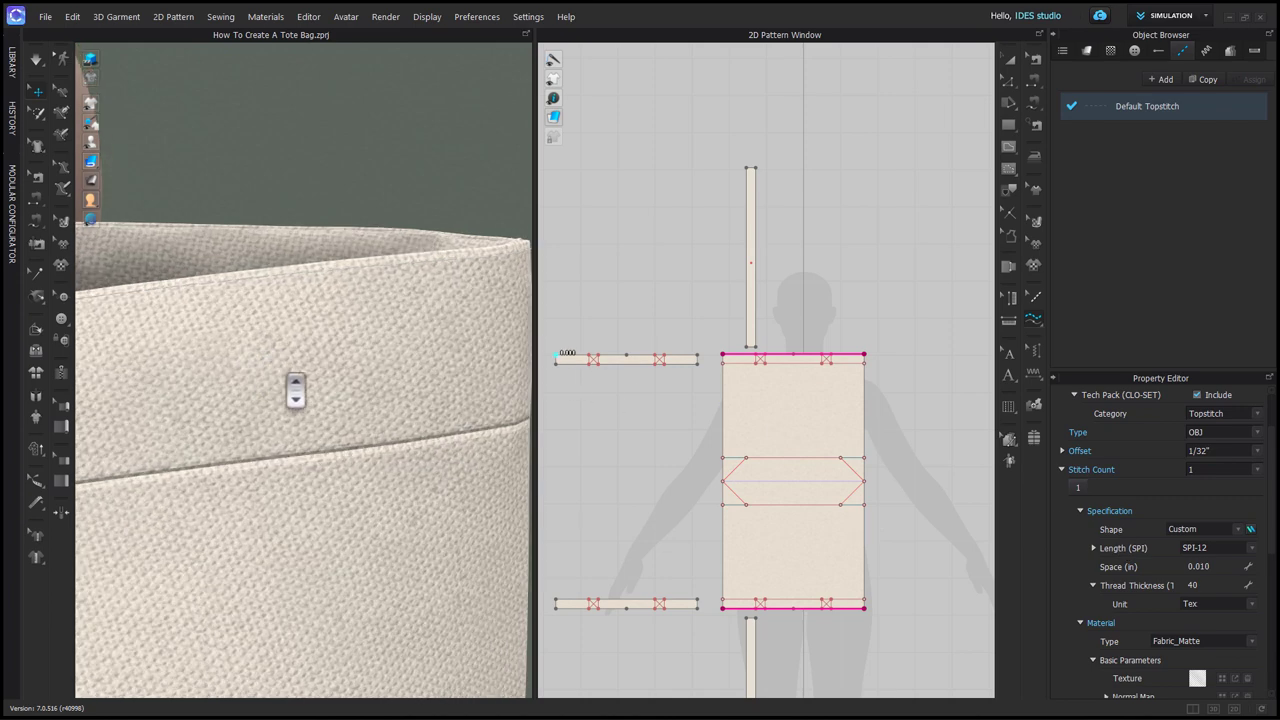
Set the Default Topstitch's thread thickness to 80 Tex and open its colour setting
click(288, 372)
mouse_move(271, 477)
right_down()
mouse_move(349, 479)
mouse_move(263, 491)
right_up()
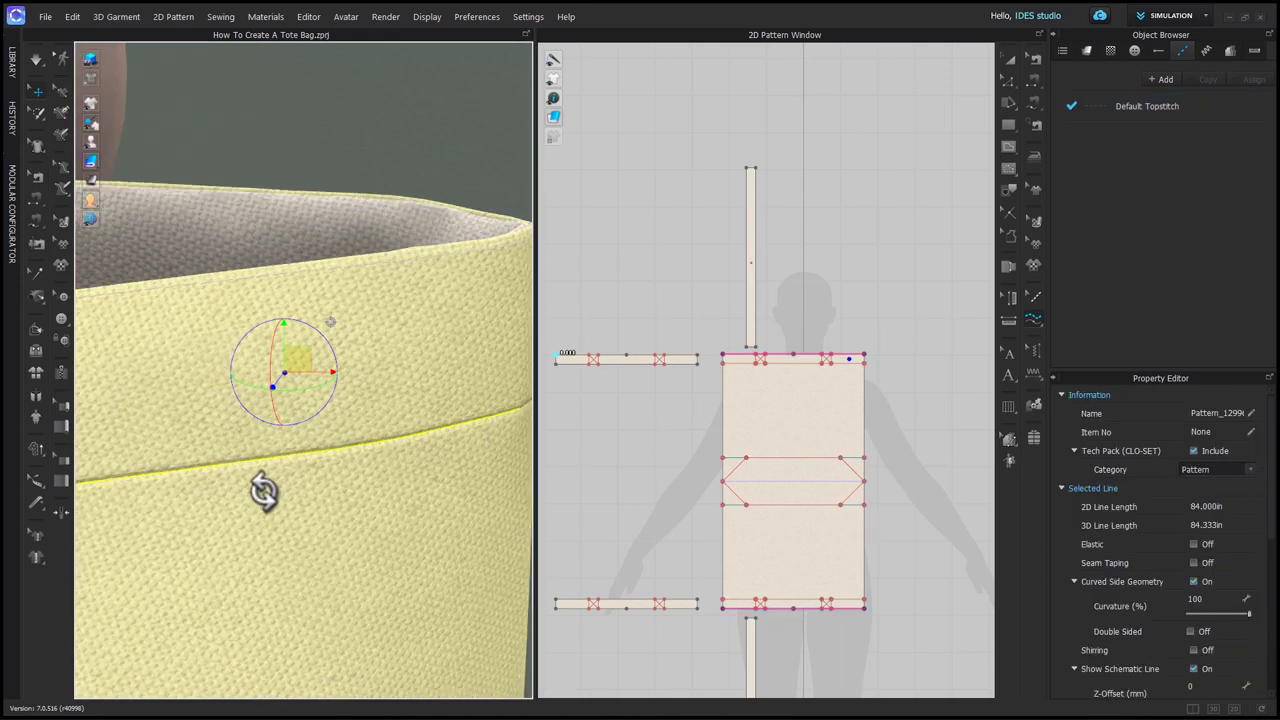
click(1200, 108)
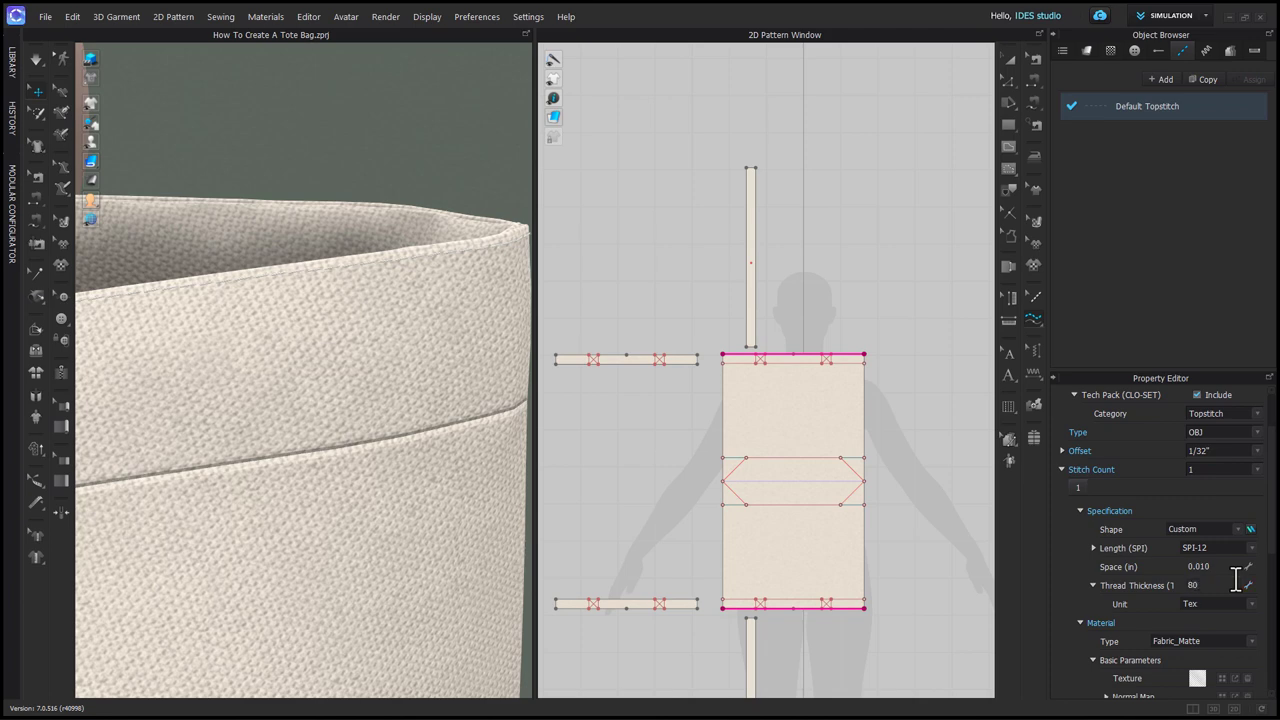
scroll(1200, 540, down, 3)
click(1247, 614)
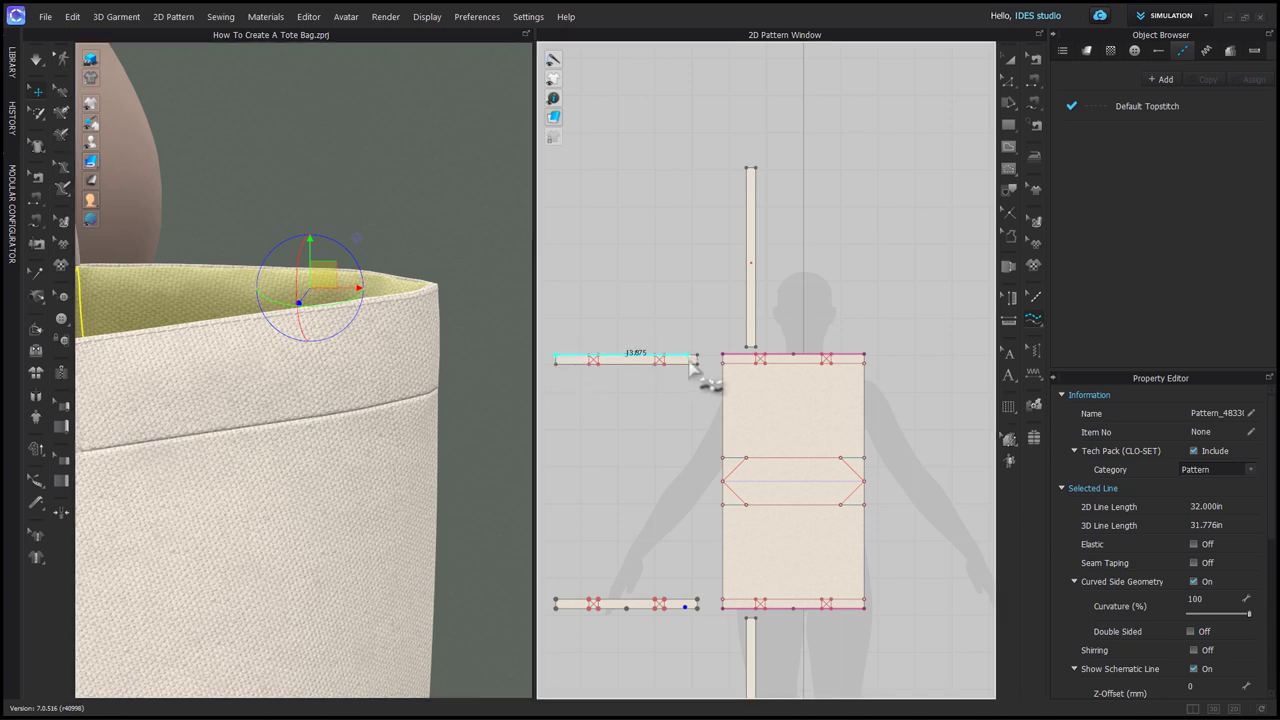
Apply the Default Topstitch with Free Topstitch along both long edges of the upper and lower facings
click(600, 363)
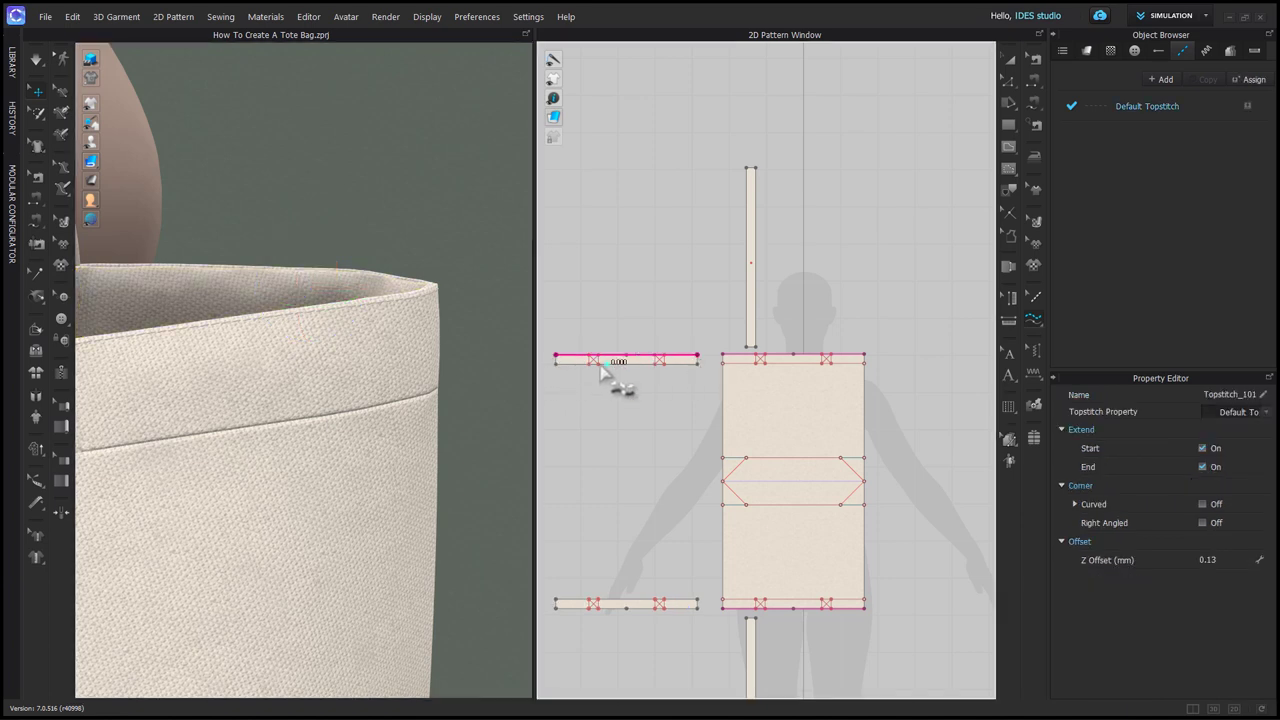
click(600, 364)
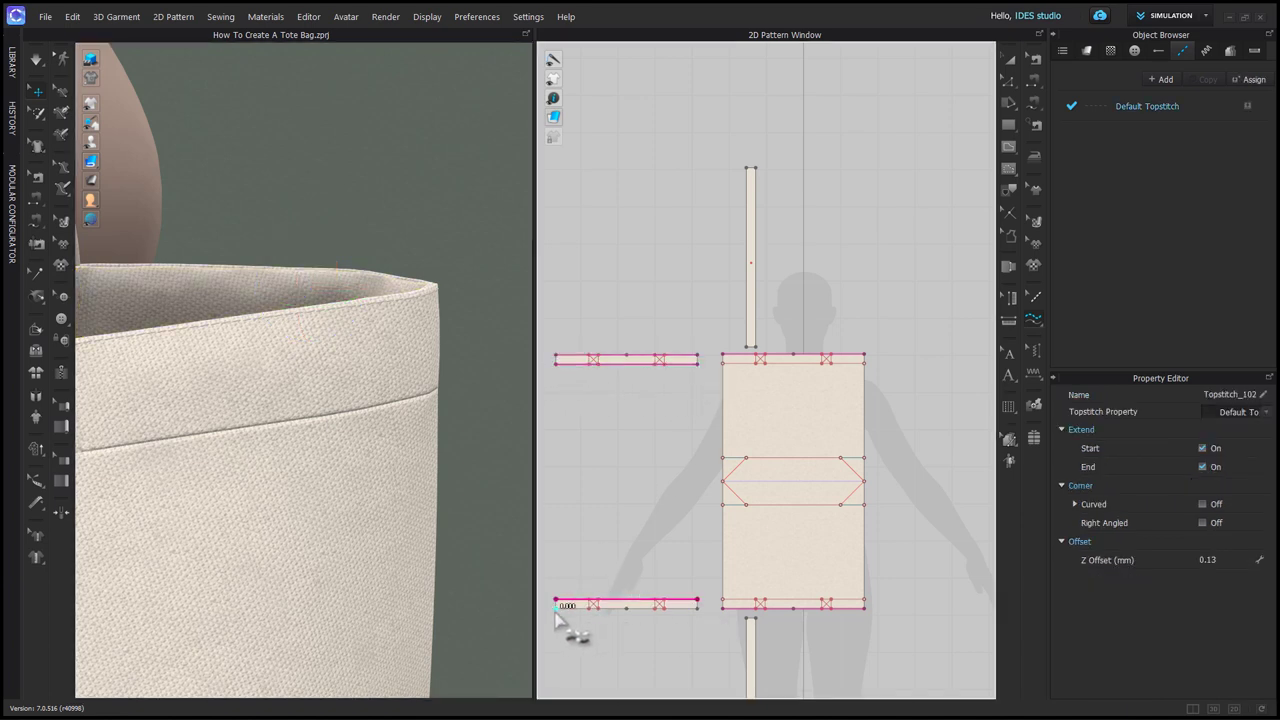
click(690, 607)
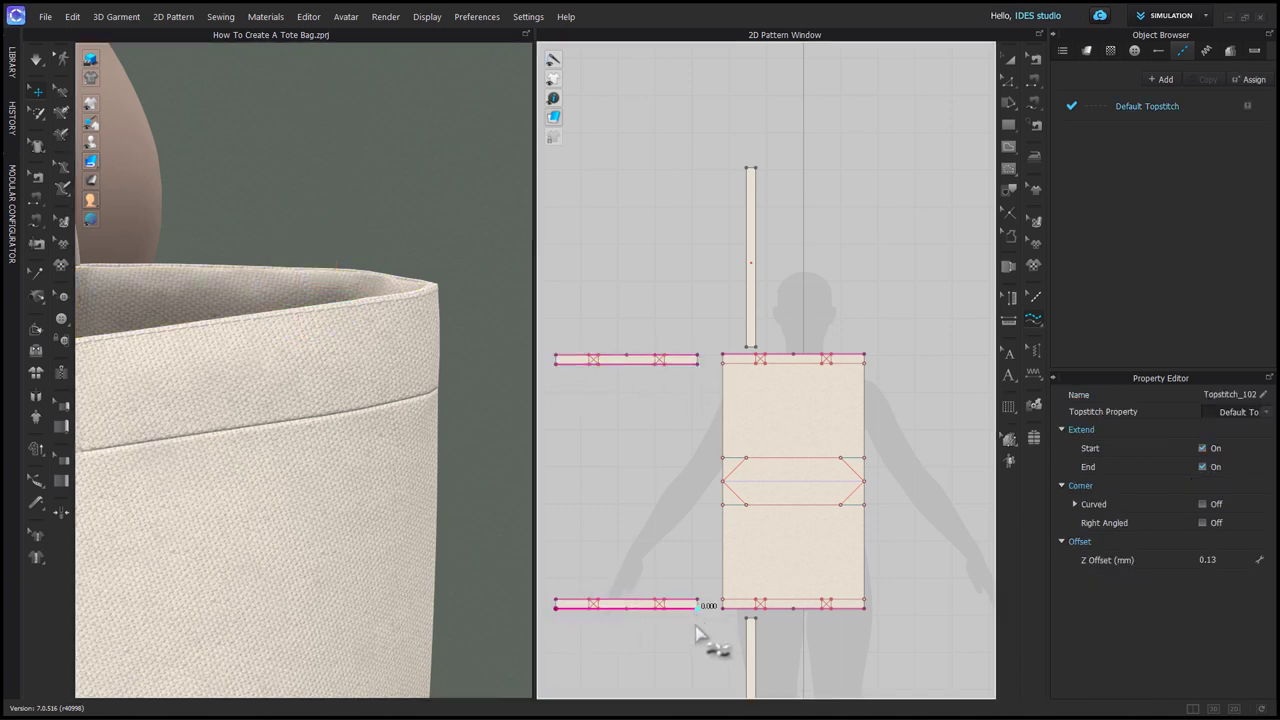
Apply the Default Topstitch along the inner hem lines near the bag pattern's lower and upper edges
click(870, 604)
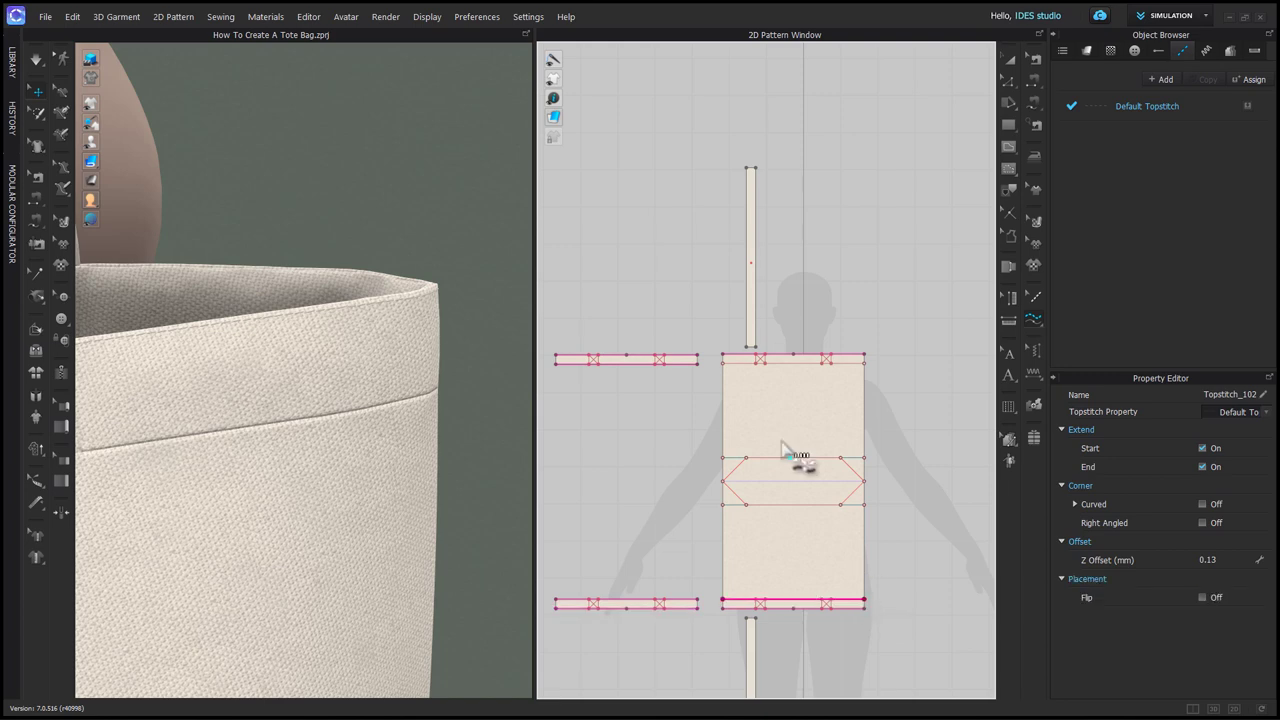
click(866, 378)
scroll(430, 500, up, 5)
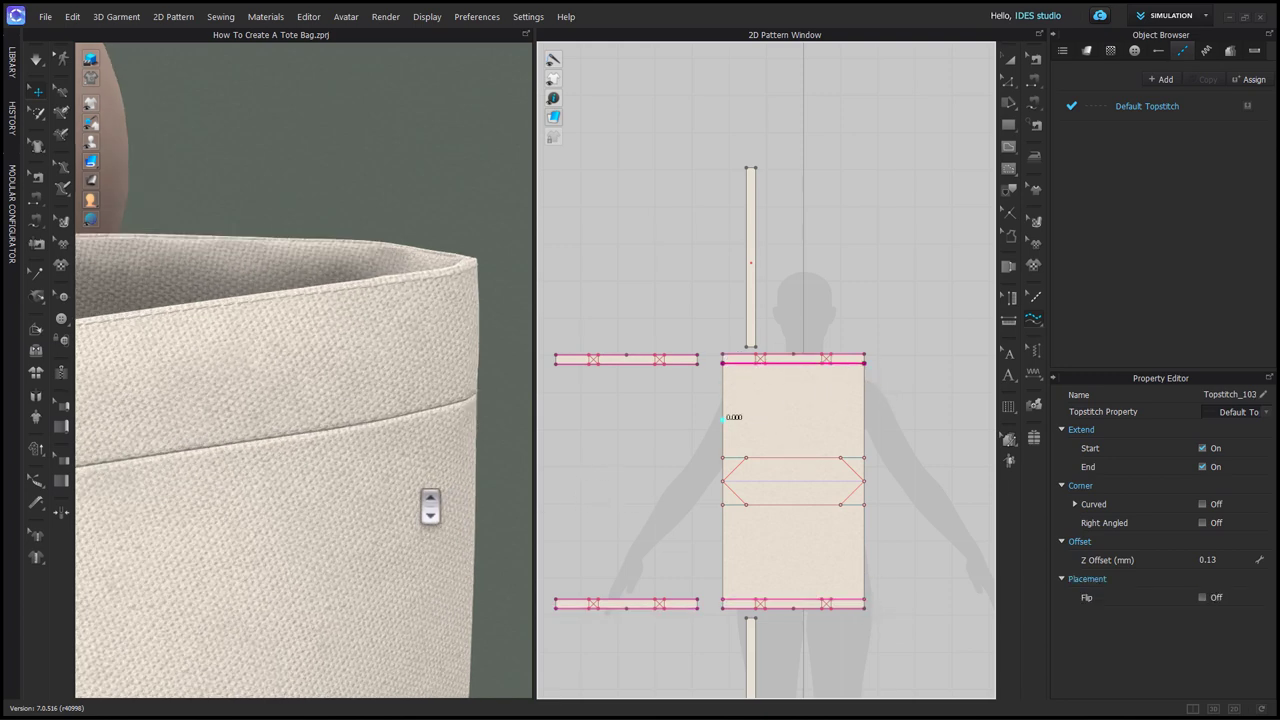
Use Edit Topstitch to flip the placement of the topstitch on the bag's lower inner hem line
click(1036, 298)
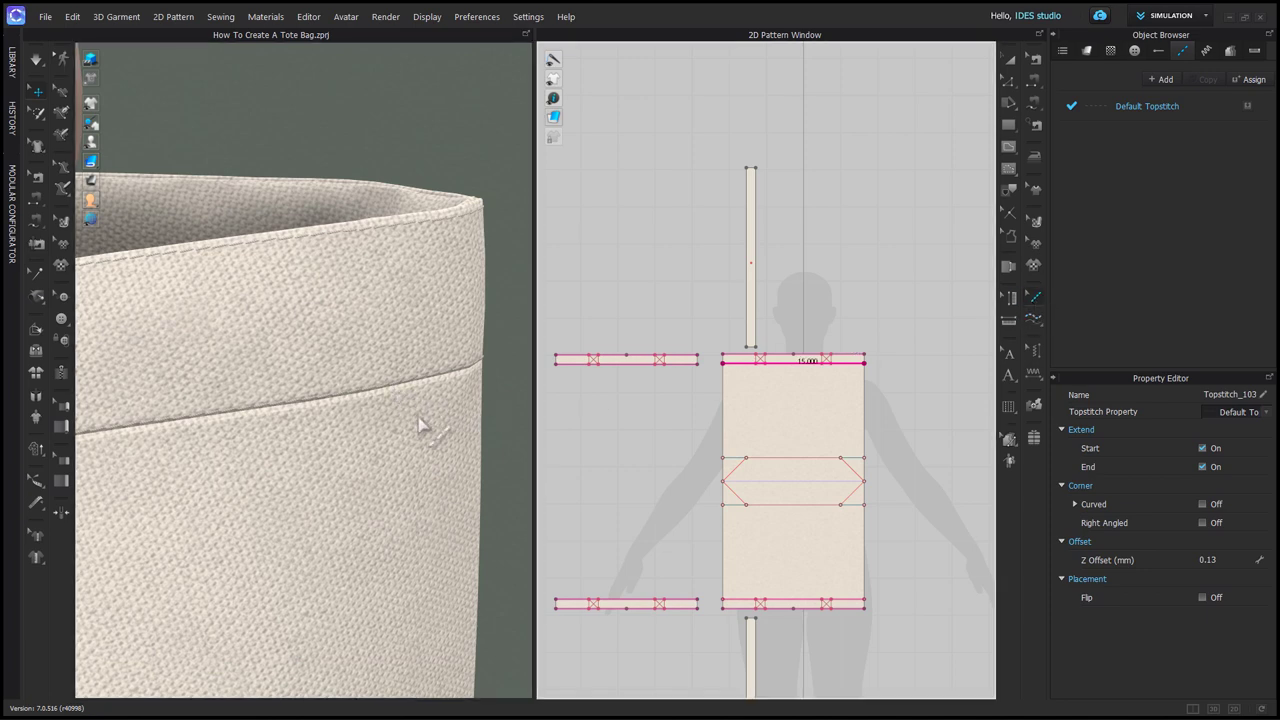
scroll(423, 429, down, 2)
click(355, 393)
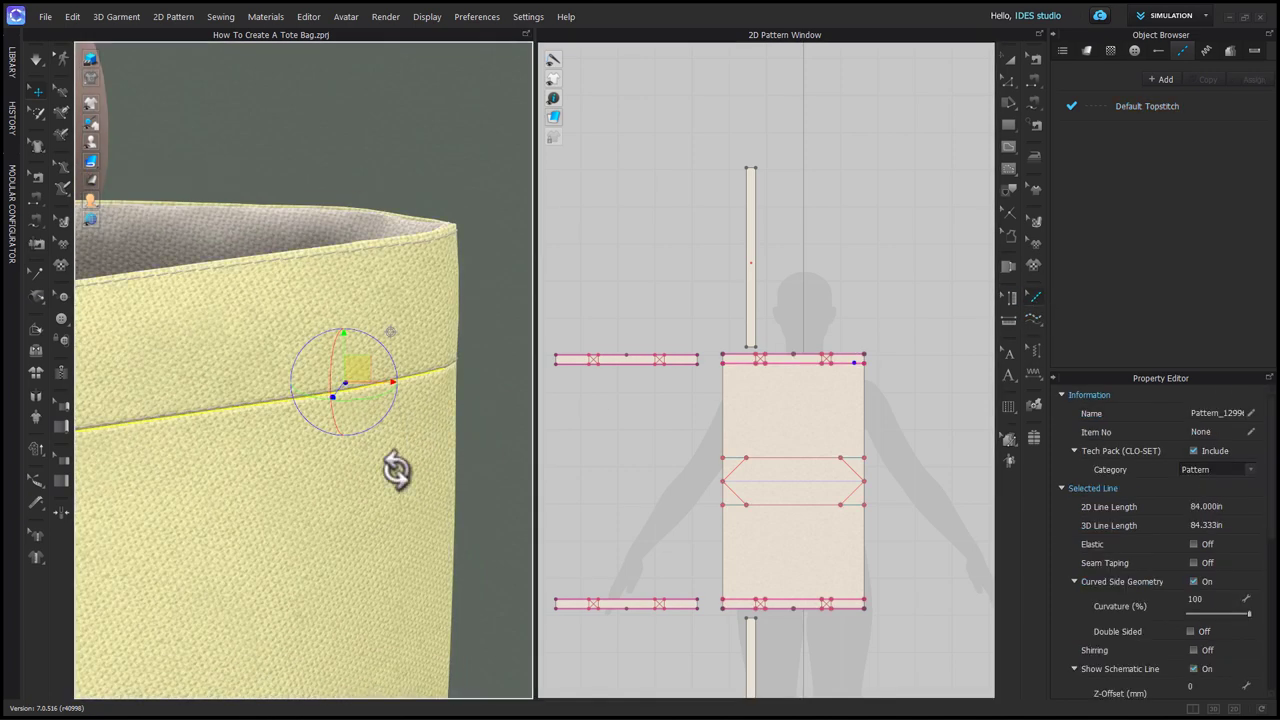
right_drag(400, 471, 378, 423)
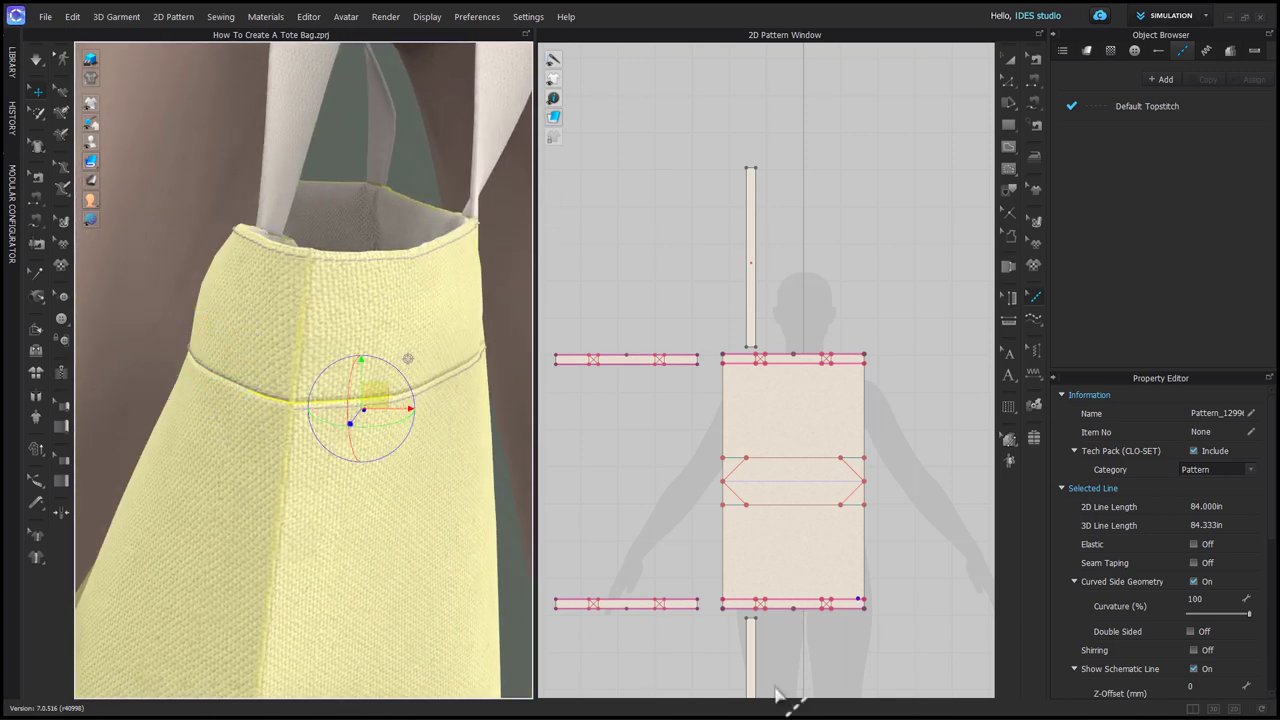
click(879, 664)
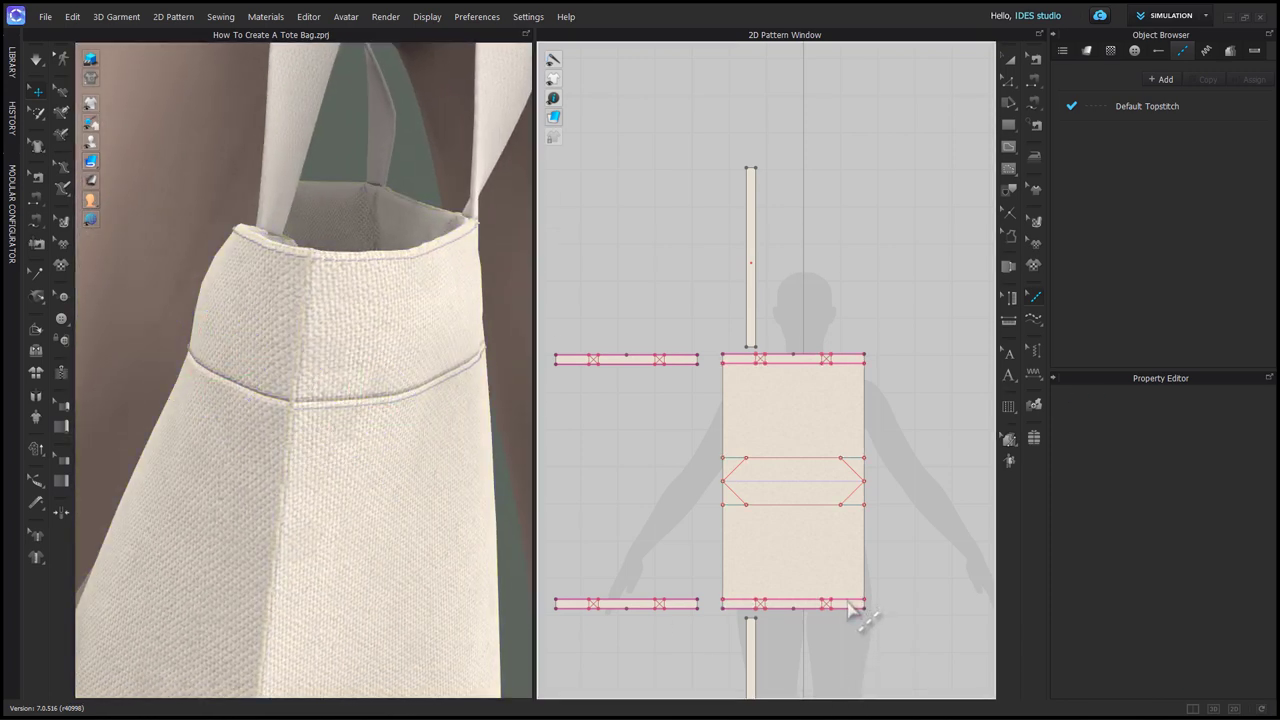
click(850, 602)
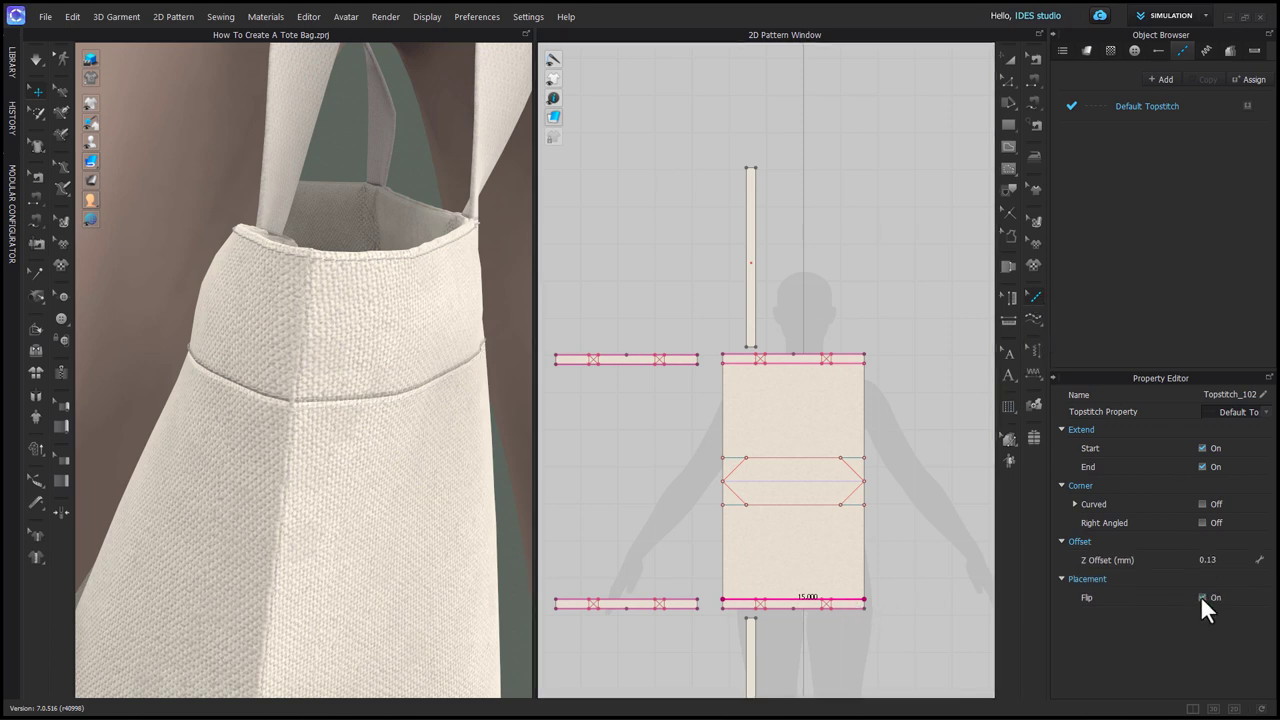
scroll(364, 438, down, 1)
right_drag(366, 443, 314, 412)
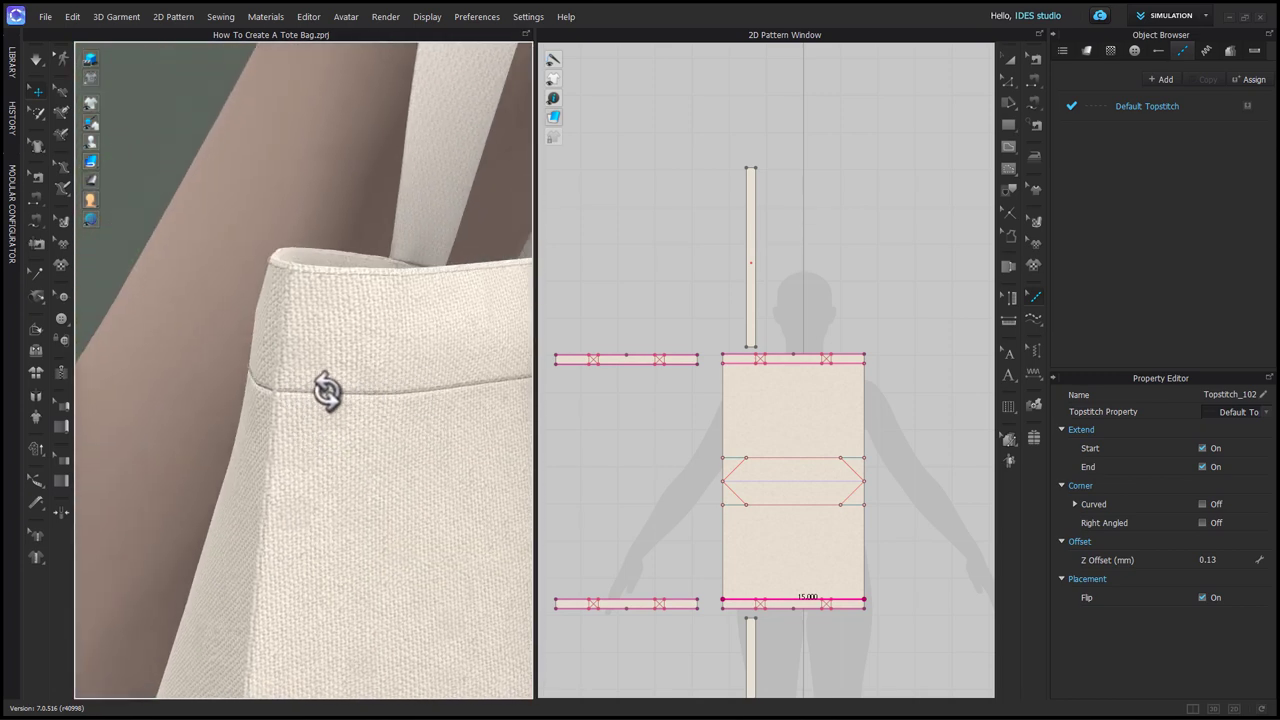
Set the Default Topstitch's offset to 1/16"
click(1213, 106)
scroll(1223, 469, up, 3)
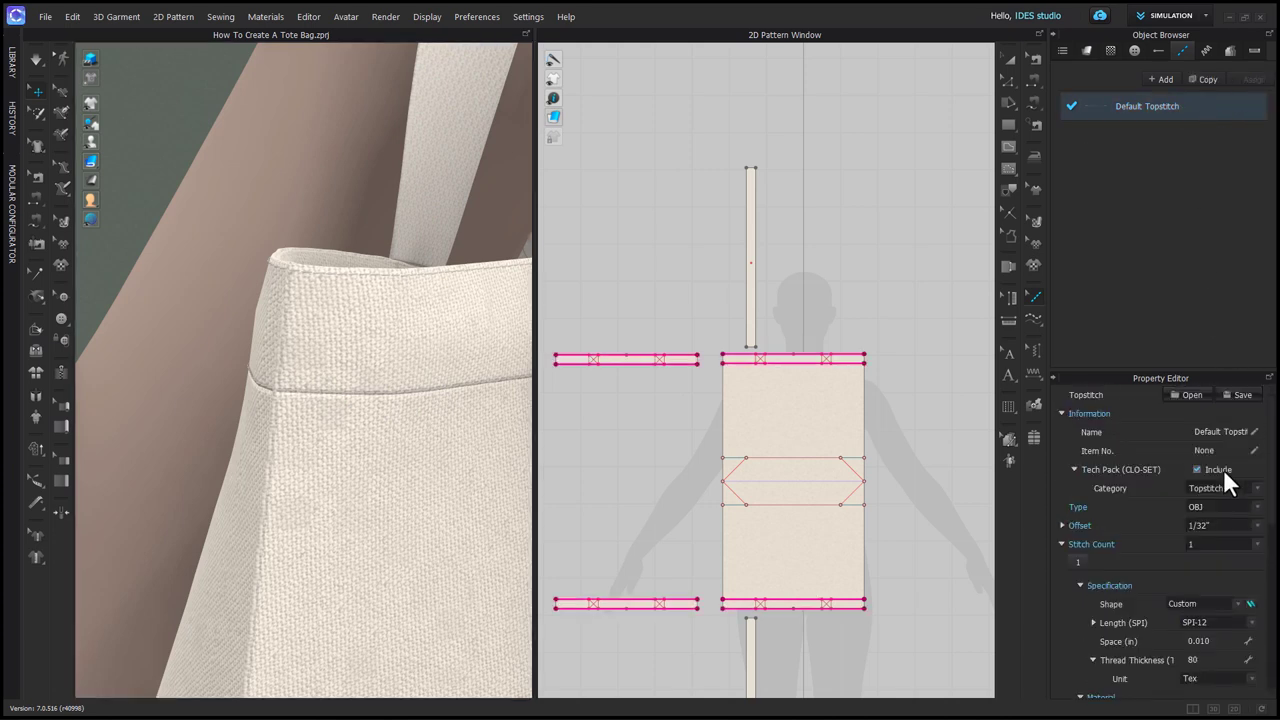
click(1208, 522)
click(1208, 563)
Examine the topstitching along the bag opening and on the inner facing from several angles and surface display modes
click(603, 475)
right_drag(388, 487, 503, 466)
scroll(381, 489, up, 3)
scroll(380, 509, down, 3)
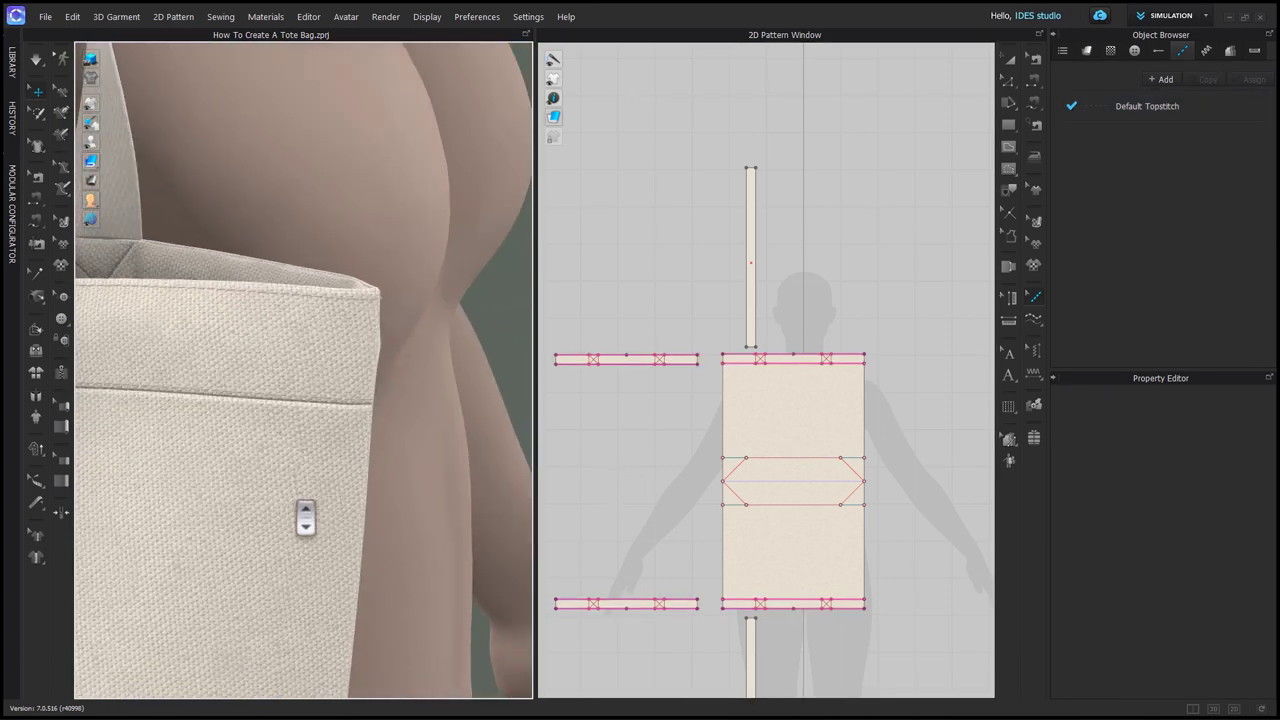
right_drag(300, 520, 409, 429)
click(310, 302)
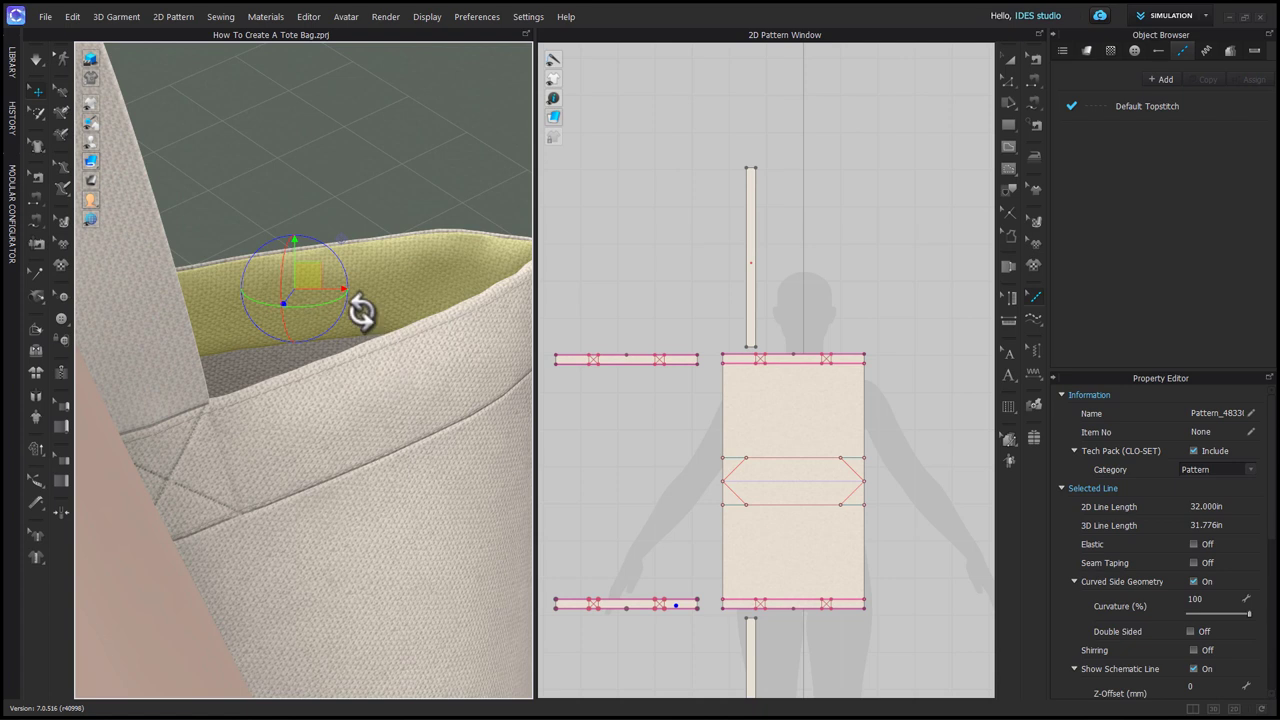
click(106, 160)
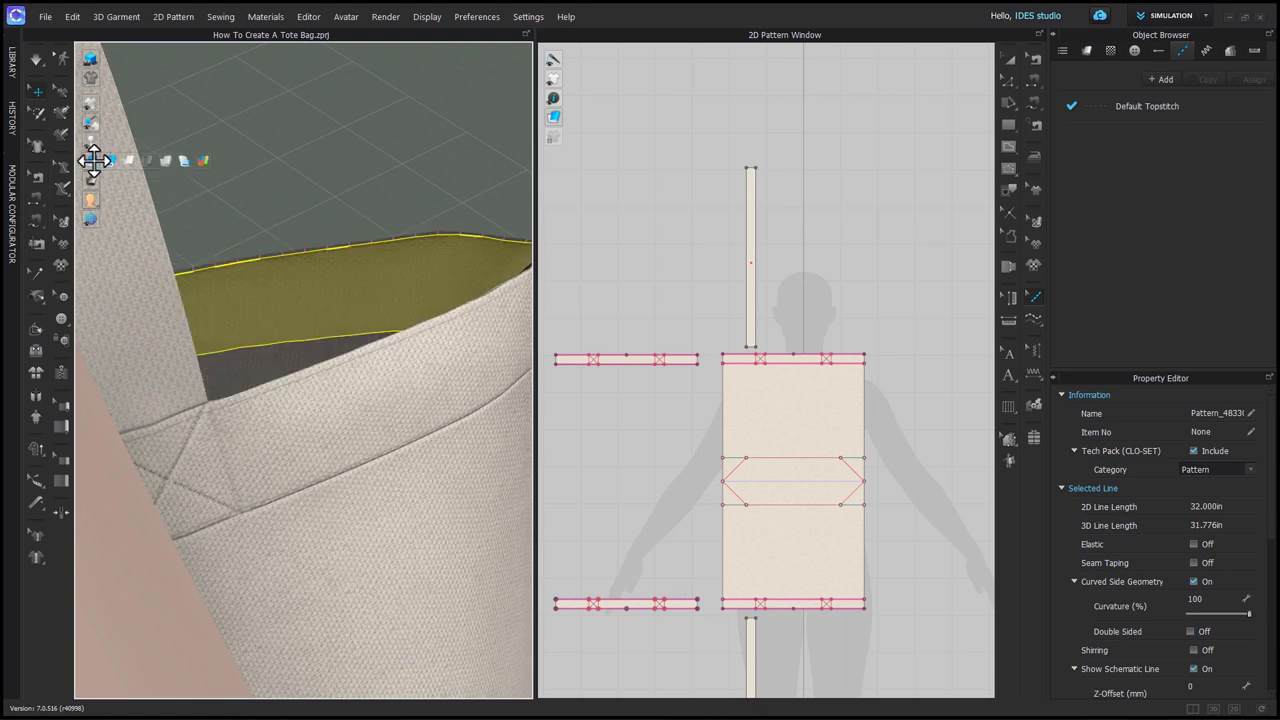
click(106, 161)
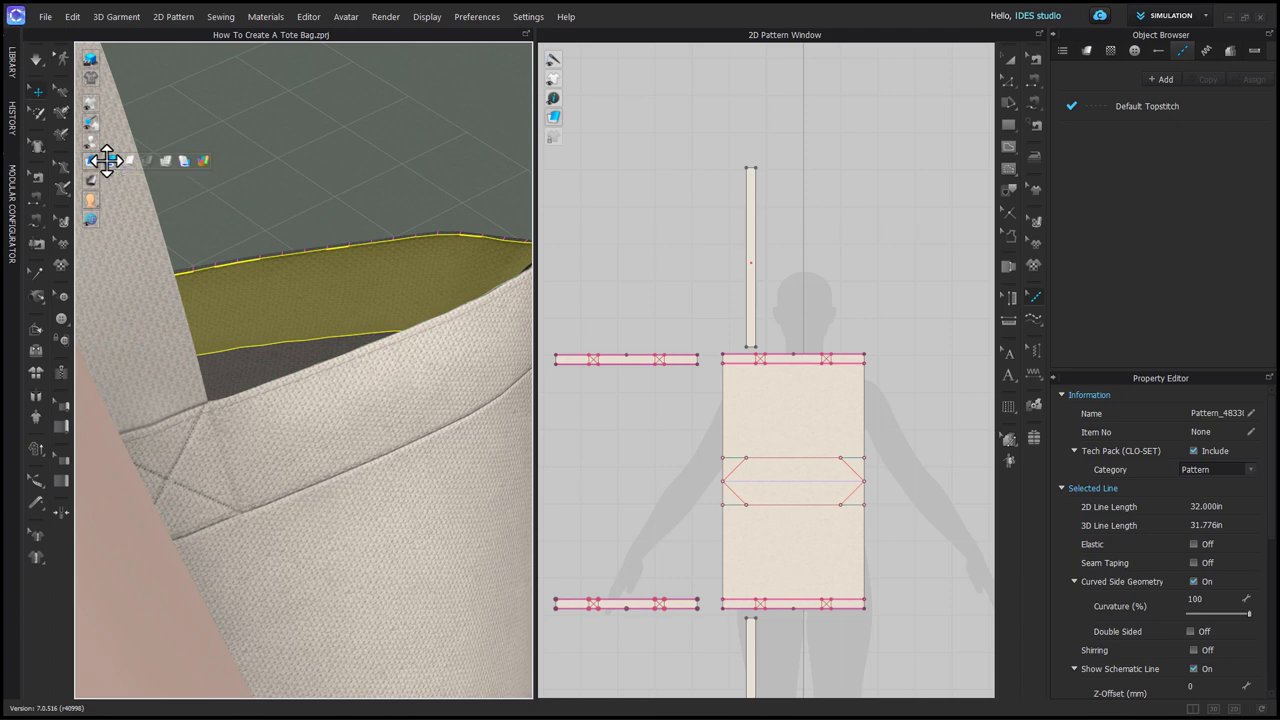
click(369, 207)
scroll(375, 381, down, 2)
scroll(405, 460, down, 3)
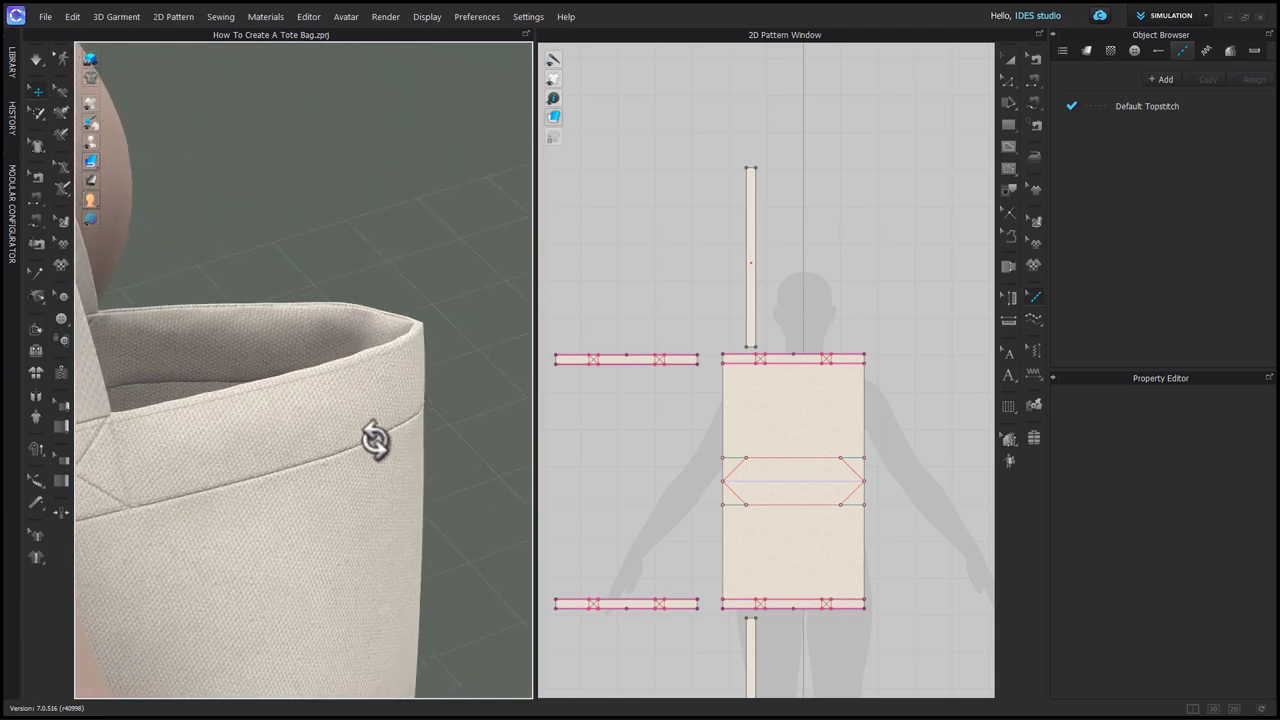
Check the Face options in the Default Topstitch's configuration
click(1174, 99)
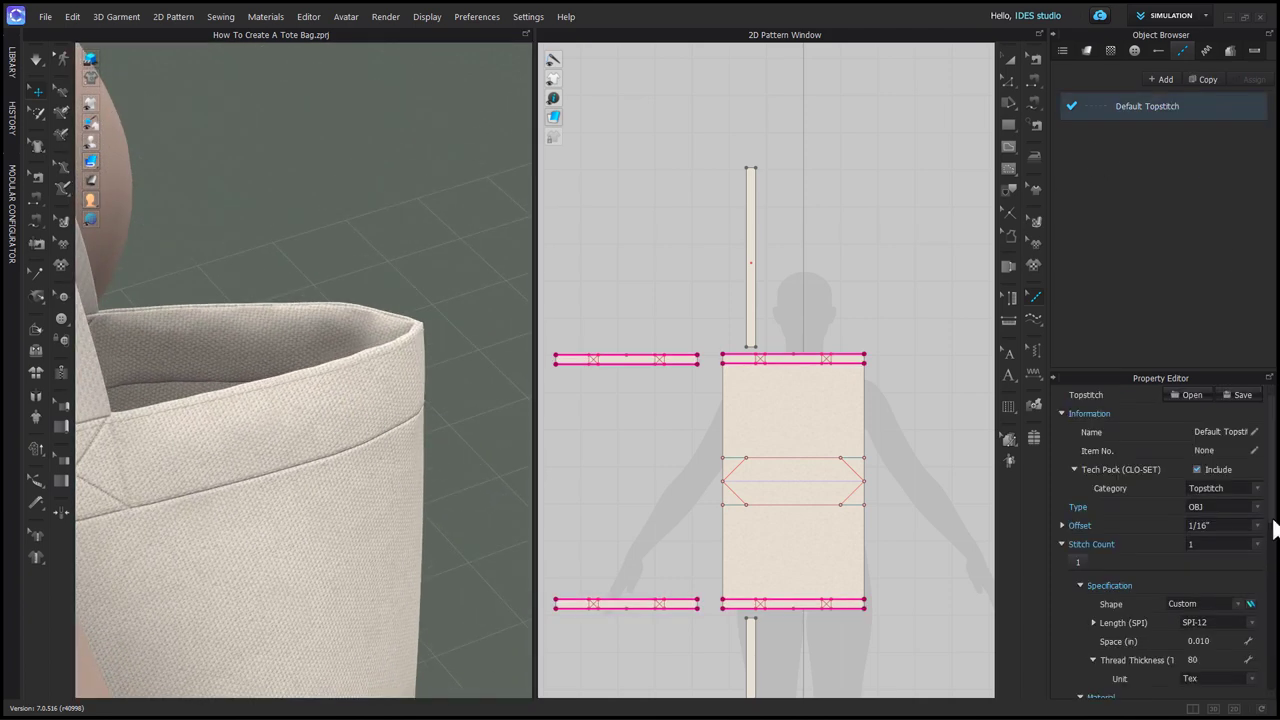
drag(1273, 530, 1263, 707)
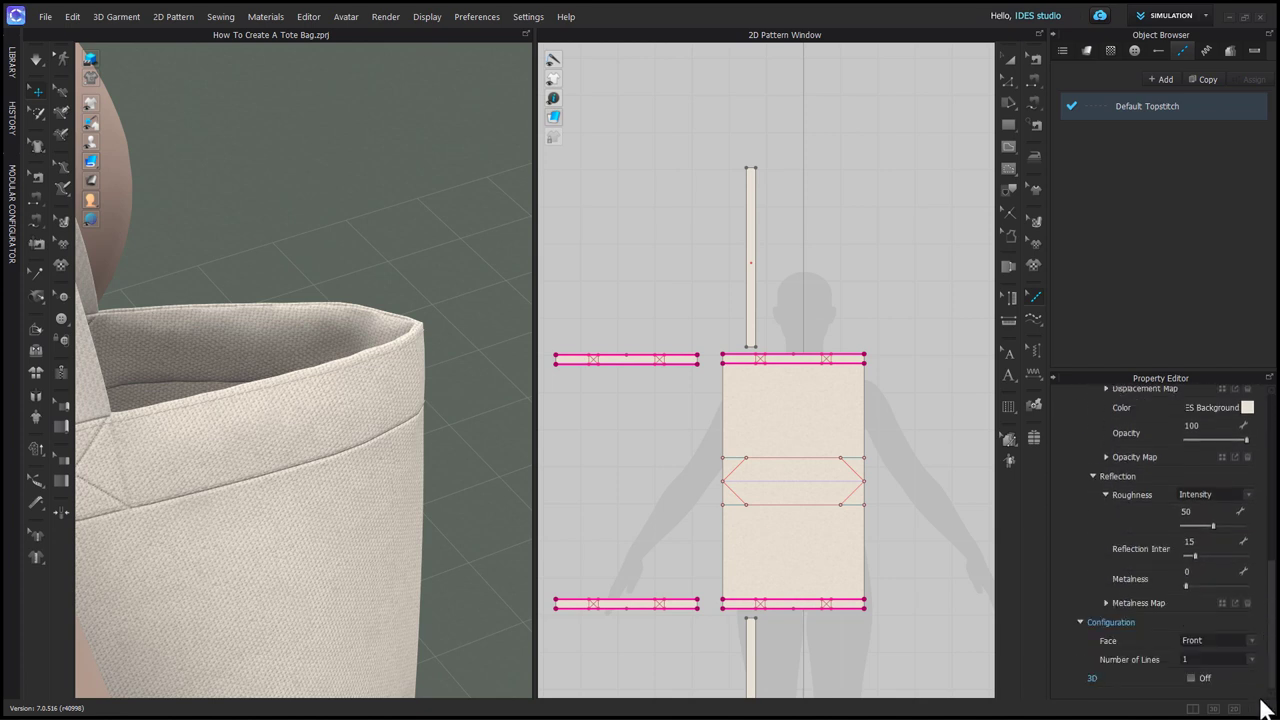
click(1231, 643)
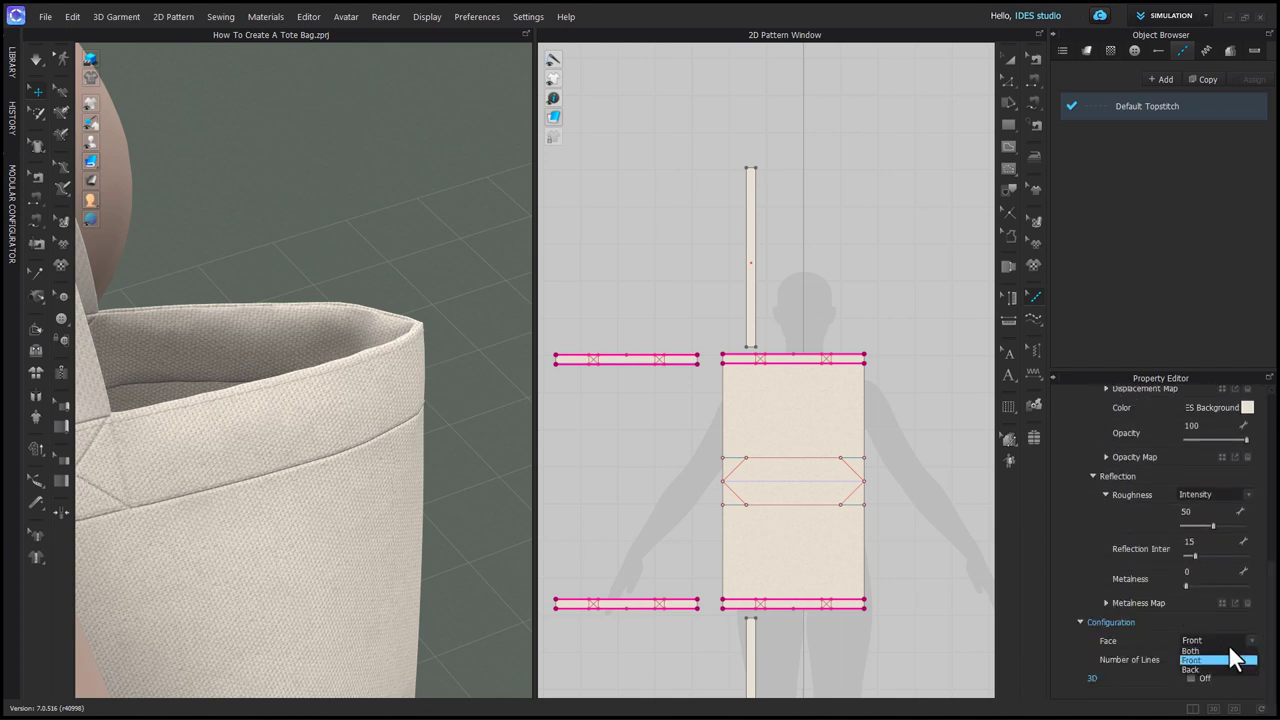
click(1240, 640)
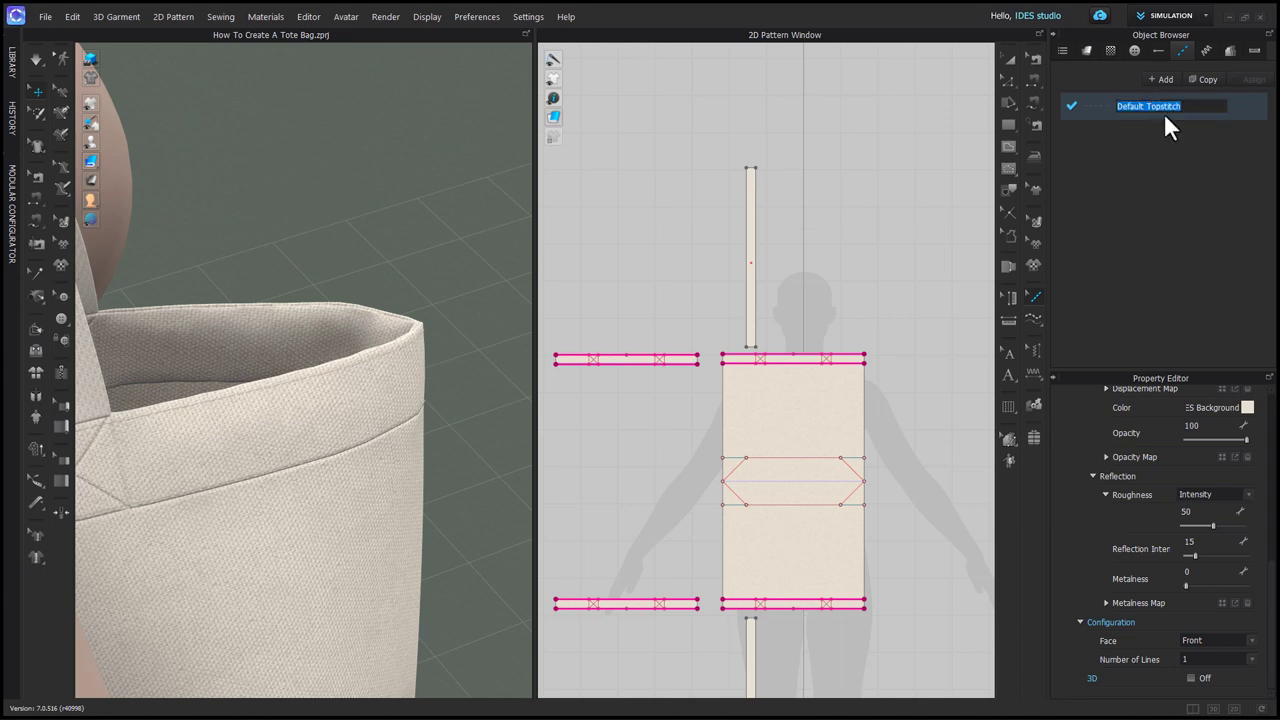
Rename the Default Topstitch as Face and create a copy of it named Back
text(Face)
key(Return)
click(1203, 80)
double_click(1140, 136)
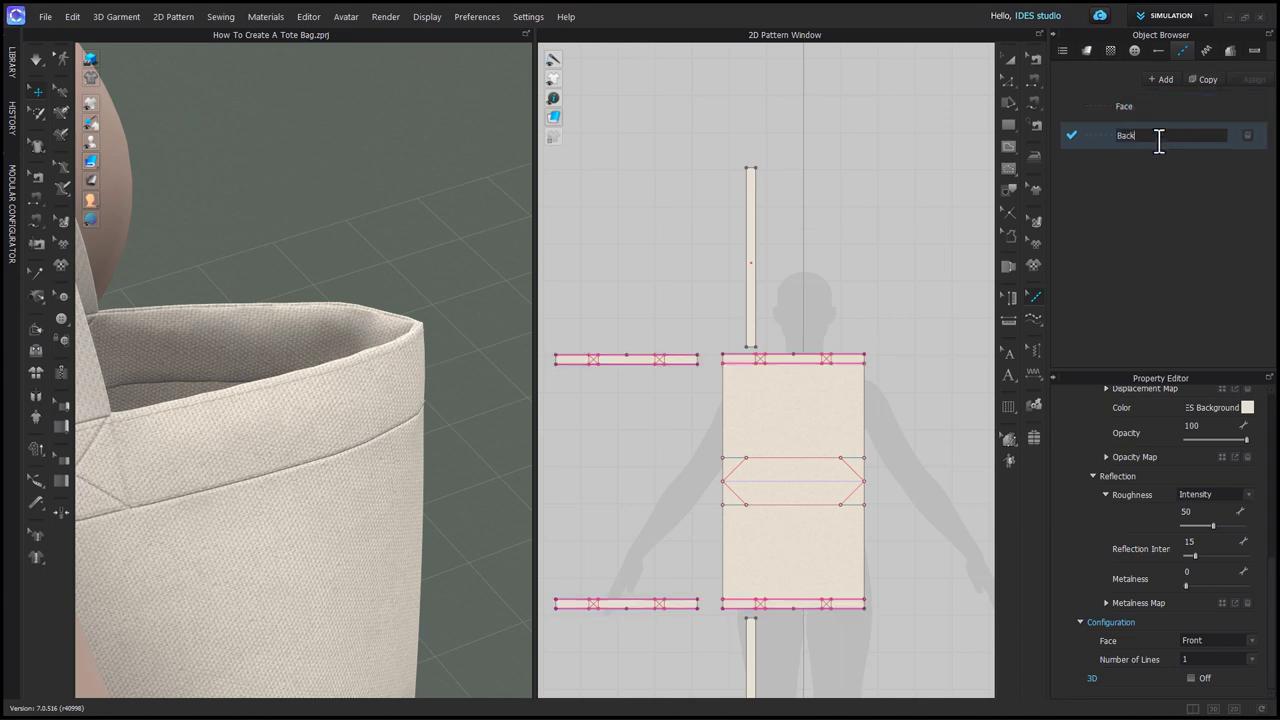
key(Return)
Assign the Back topstitch to all edge stitching on both facings and set its Face configuration to Back
click(1031, 298)
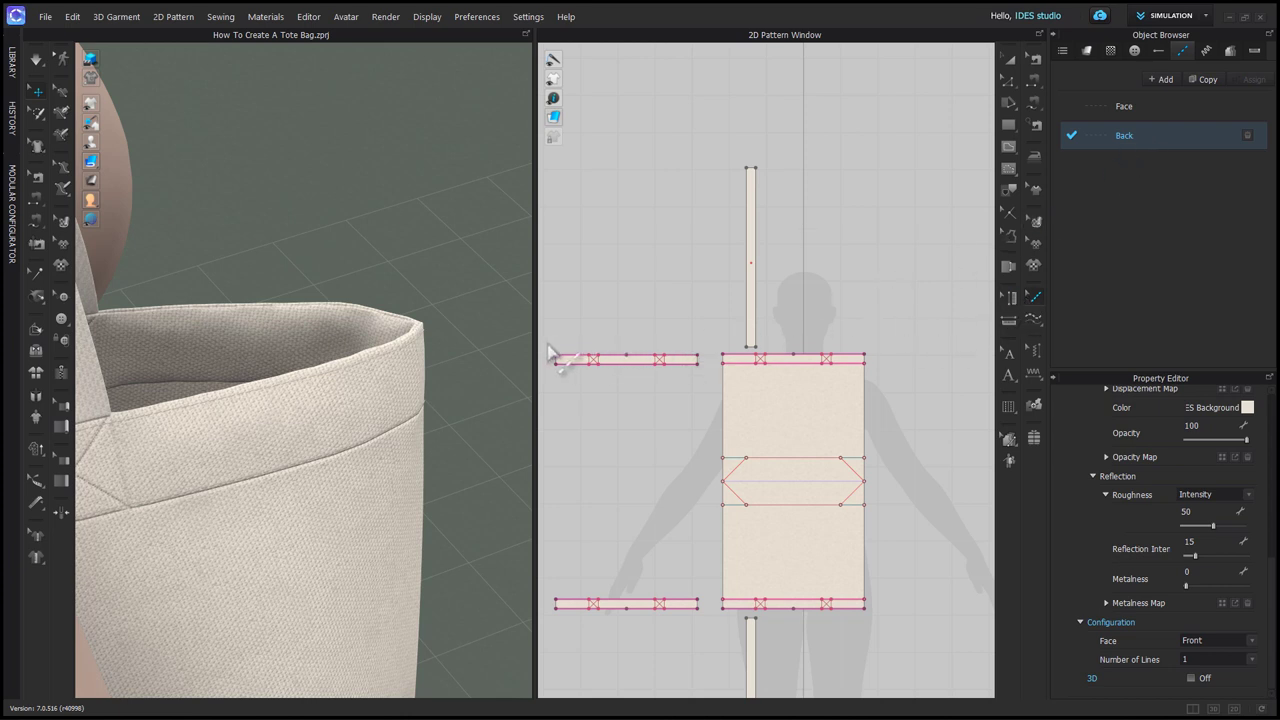
drag(550, 344, 712, 652)
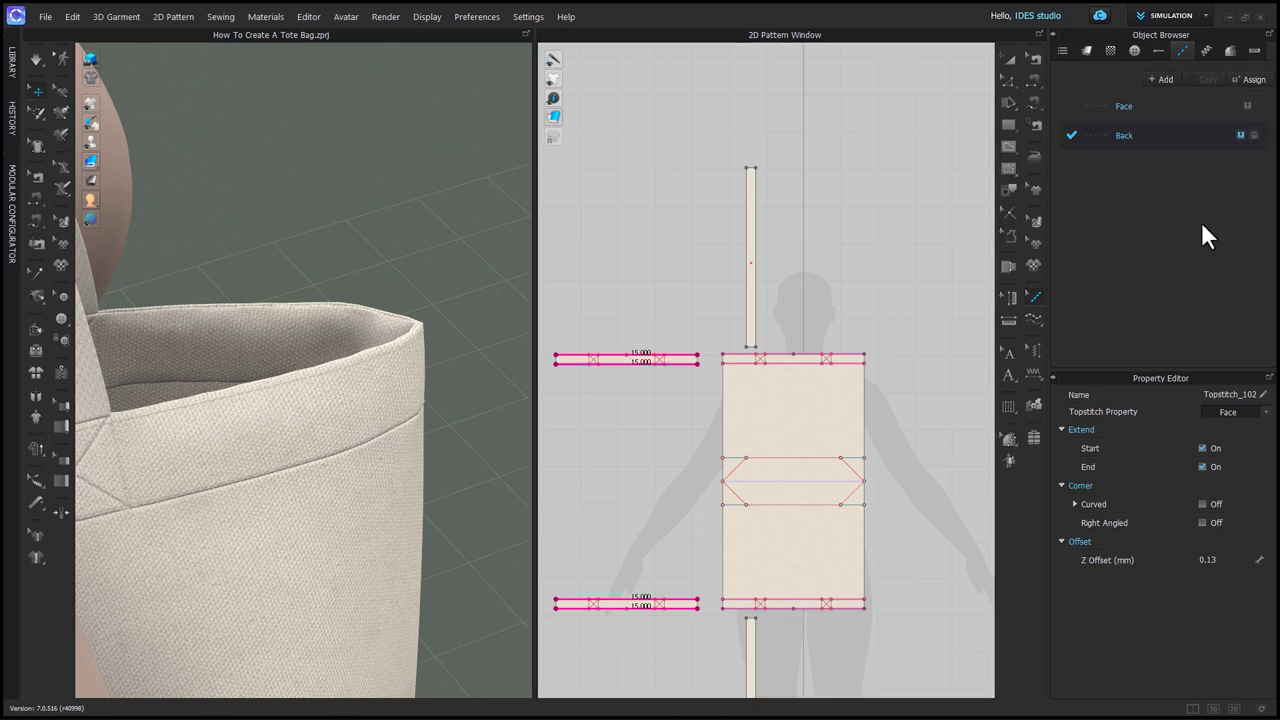
click(1156, 140)
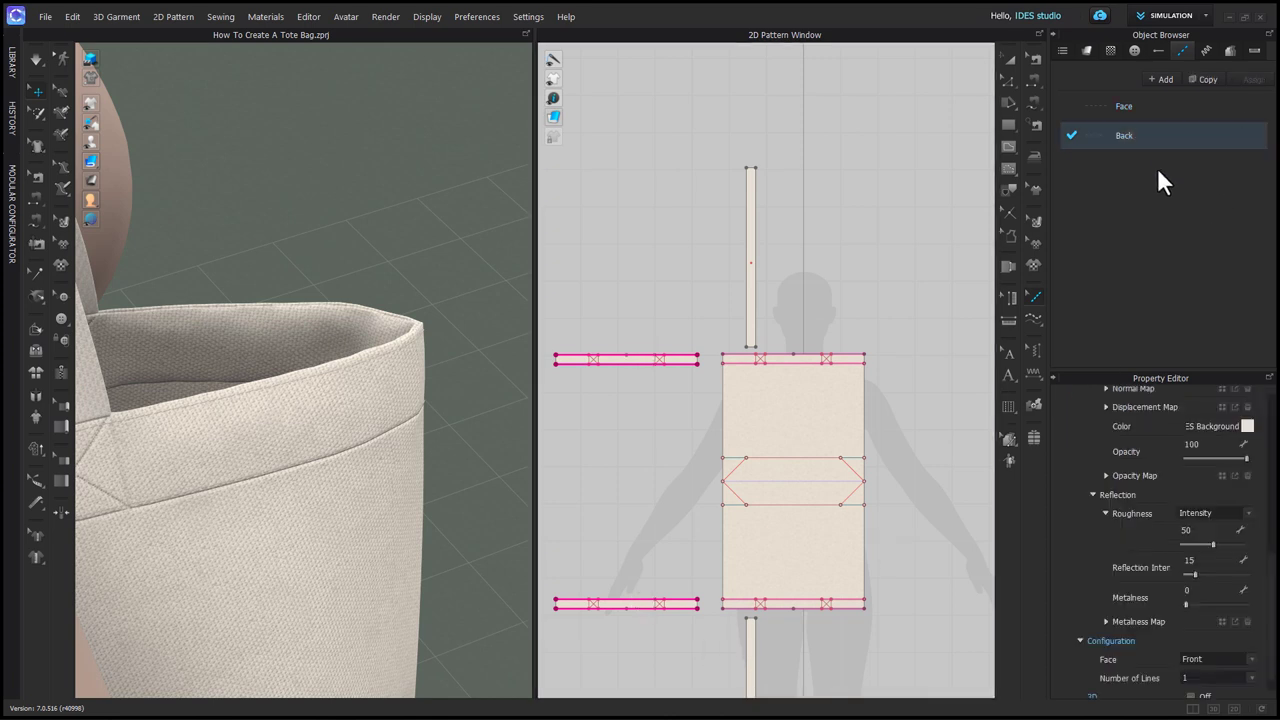
click(1204, 656)
click(1203, 686)
scroll(300, 337, up, 3)
click(297, 283)
scroll(325, 355, down, 5)
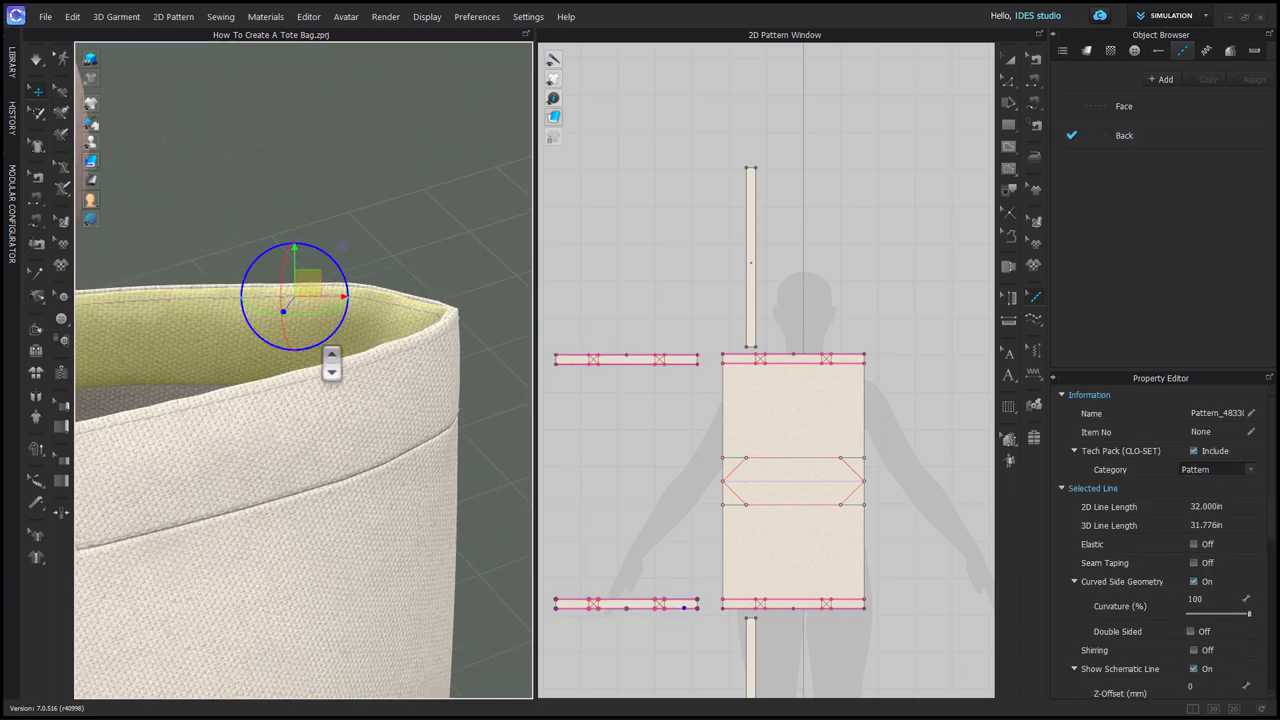
mouse_move(317, 417)
right_down()
mouse_move(257, 423)
mouse_move(330, 405)
right_up()
Duplicate the Face and Back topstitches together and name the copies Face No Offset and Back No Offset
click(1171, 106)
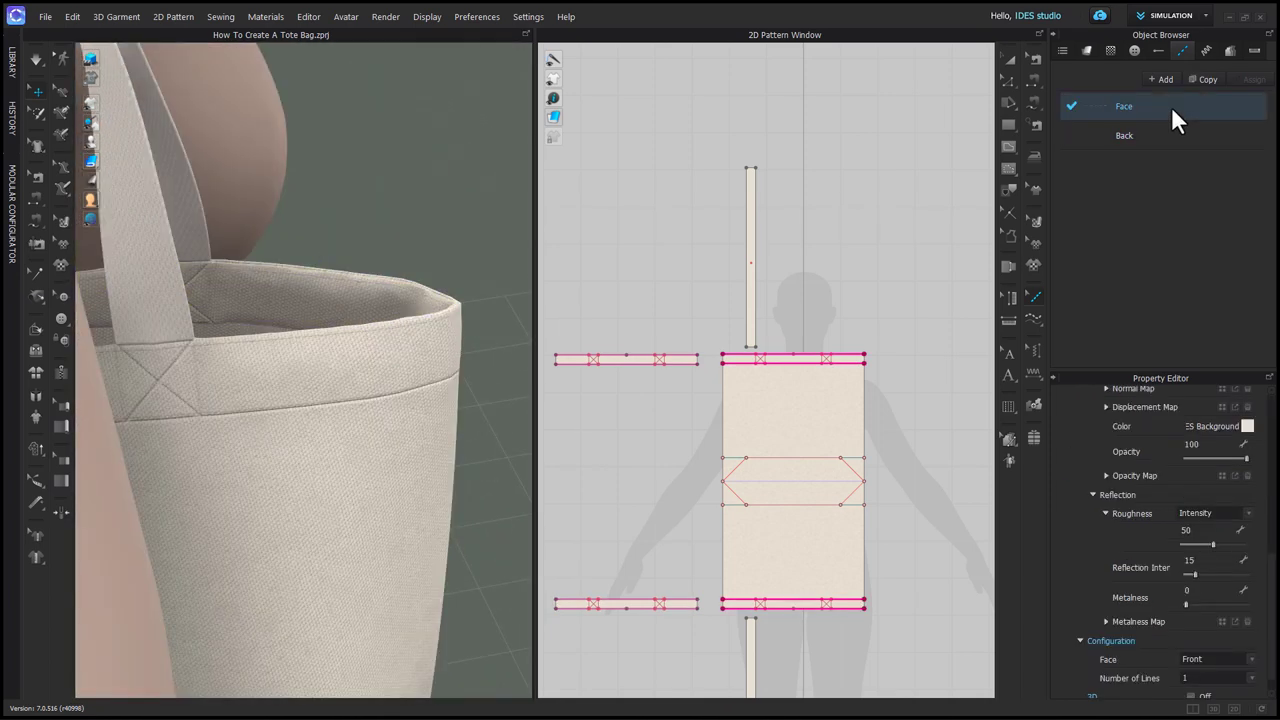
shift+click(1166, 130)
click(1203, 79)
double_click(1138, 164)
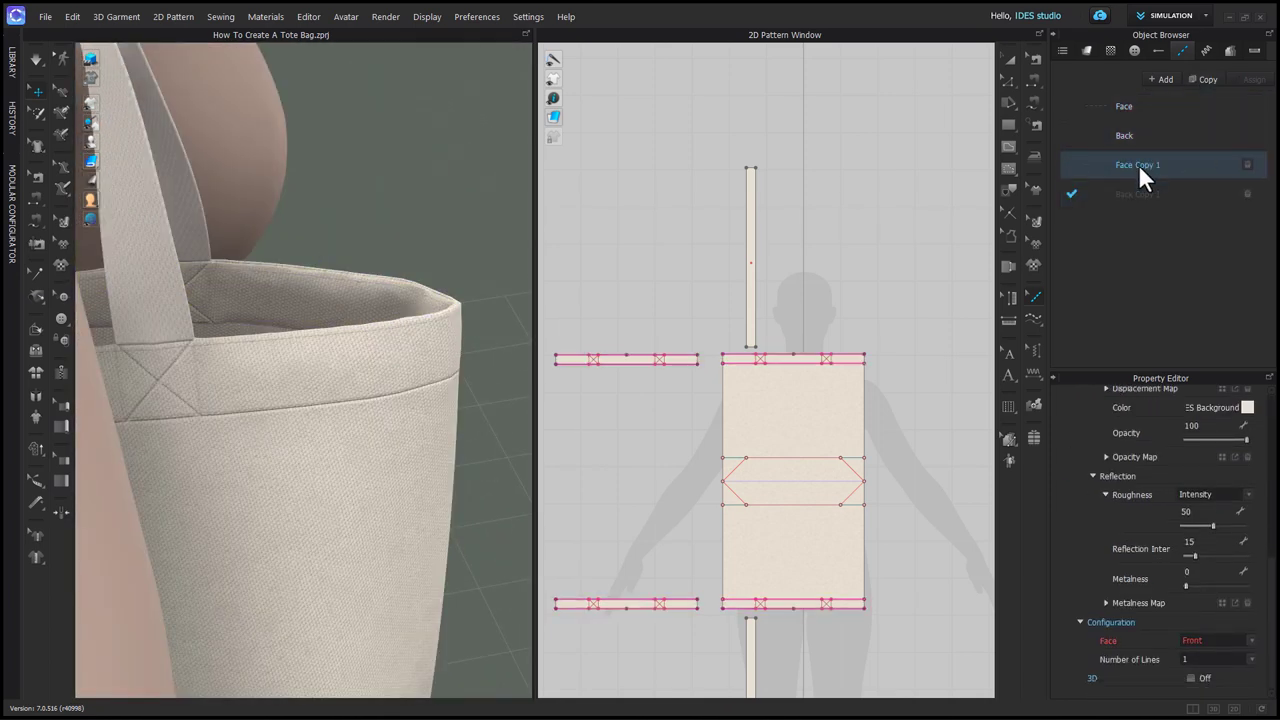
text(Face No)
double_click(1146, 193)
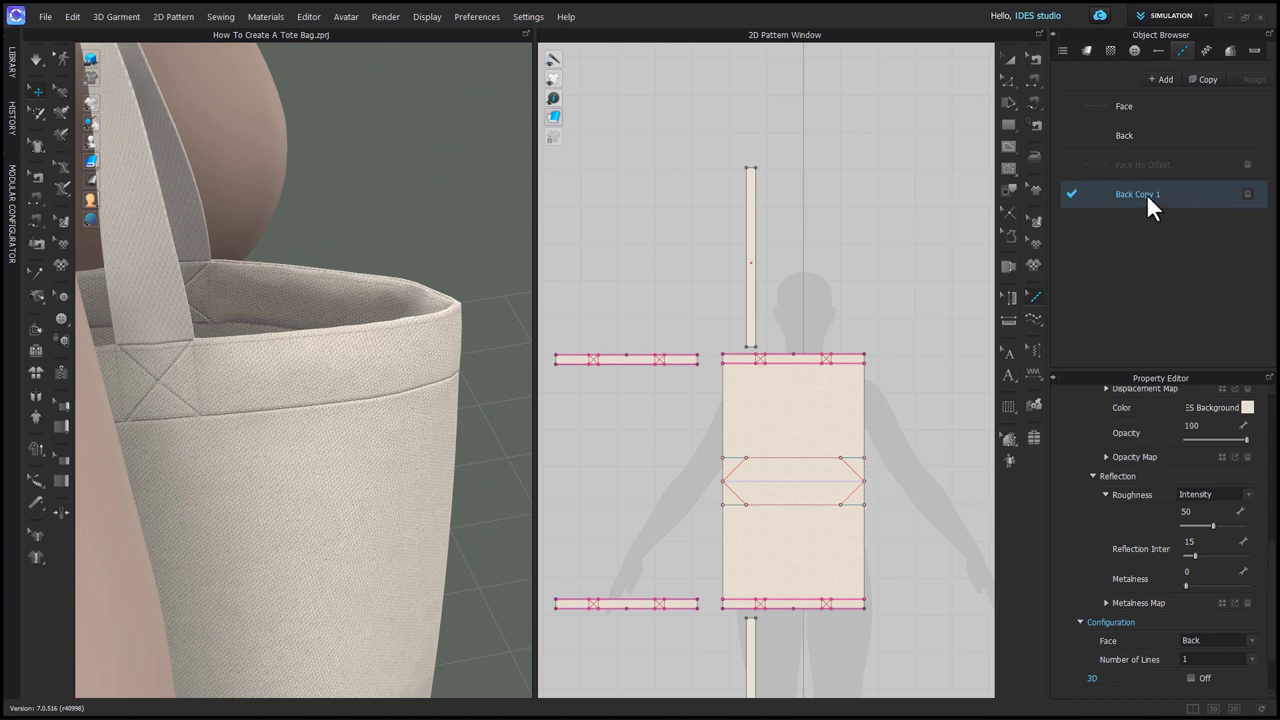
text(No Offset)
key(Return)
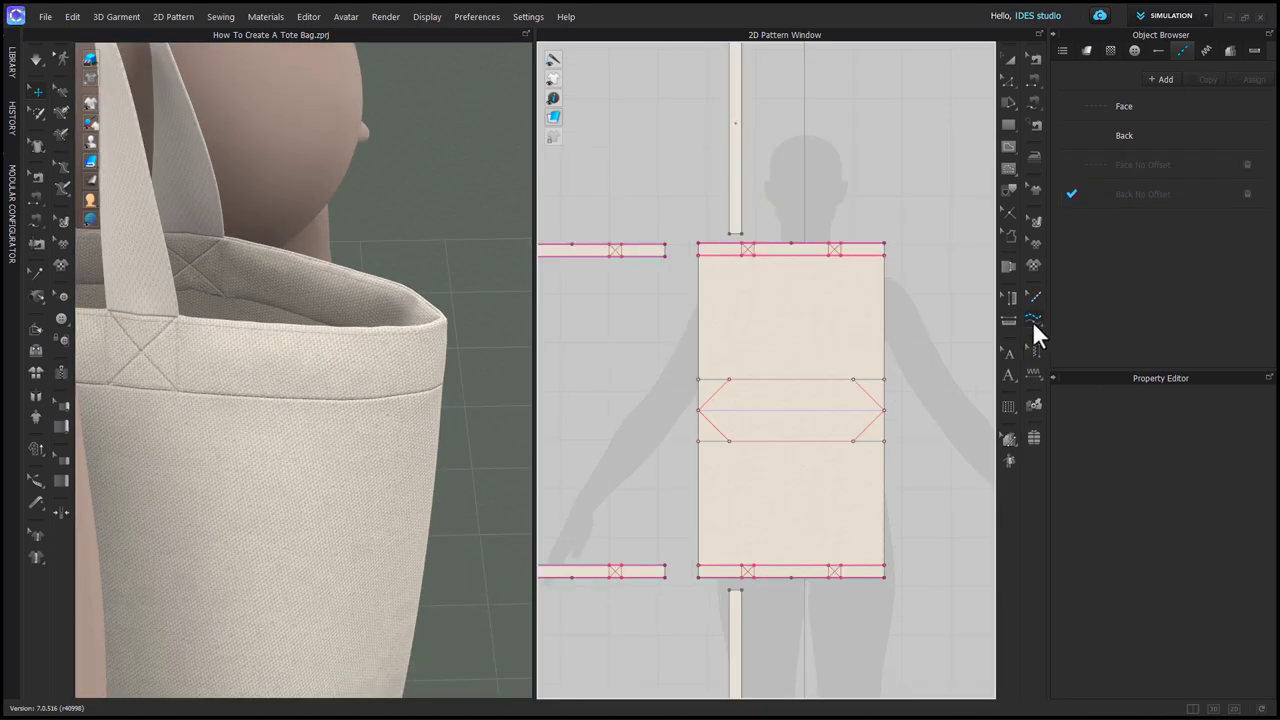
Set the Face No Offset topstitch's offset to 0"
click(1033, 320)
click(1184, 166)
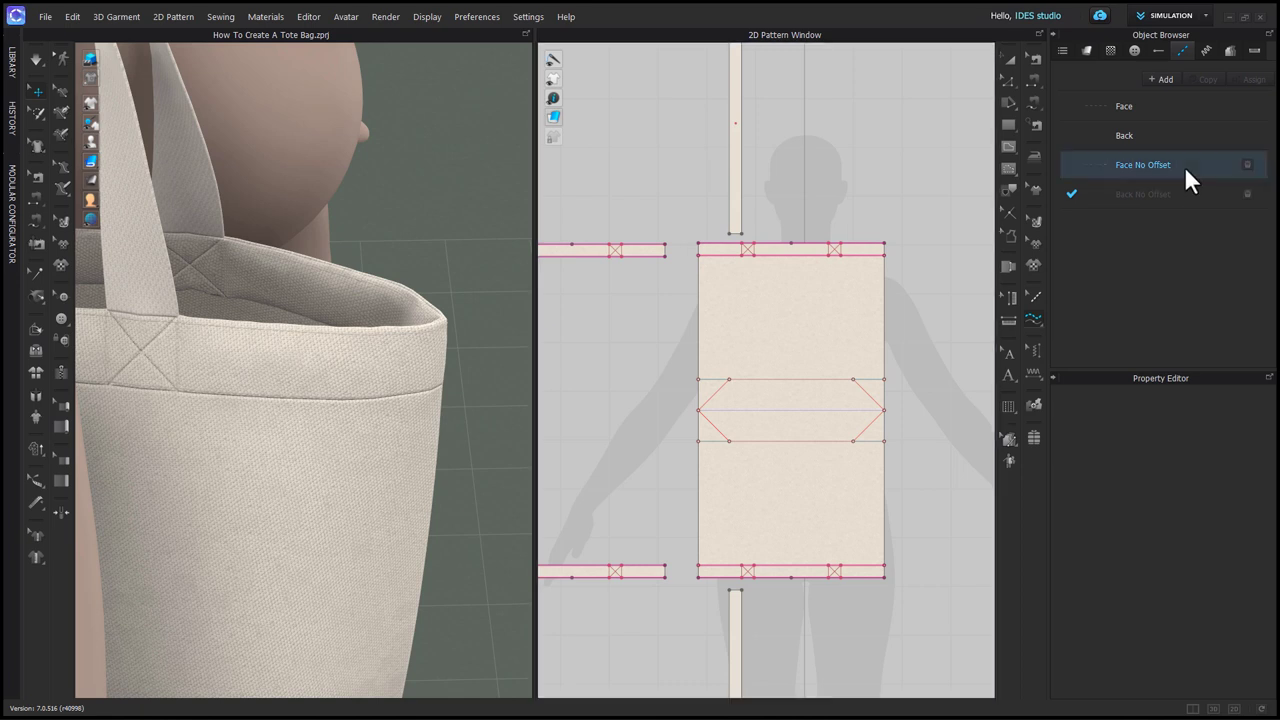
scroll(1240, 480, up, 5)
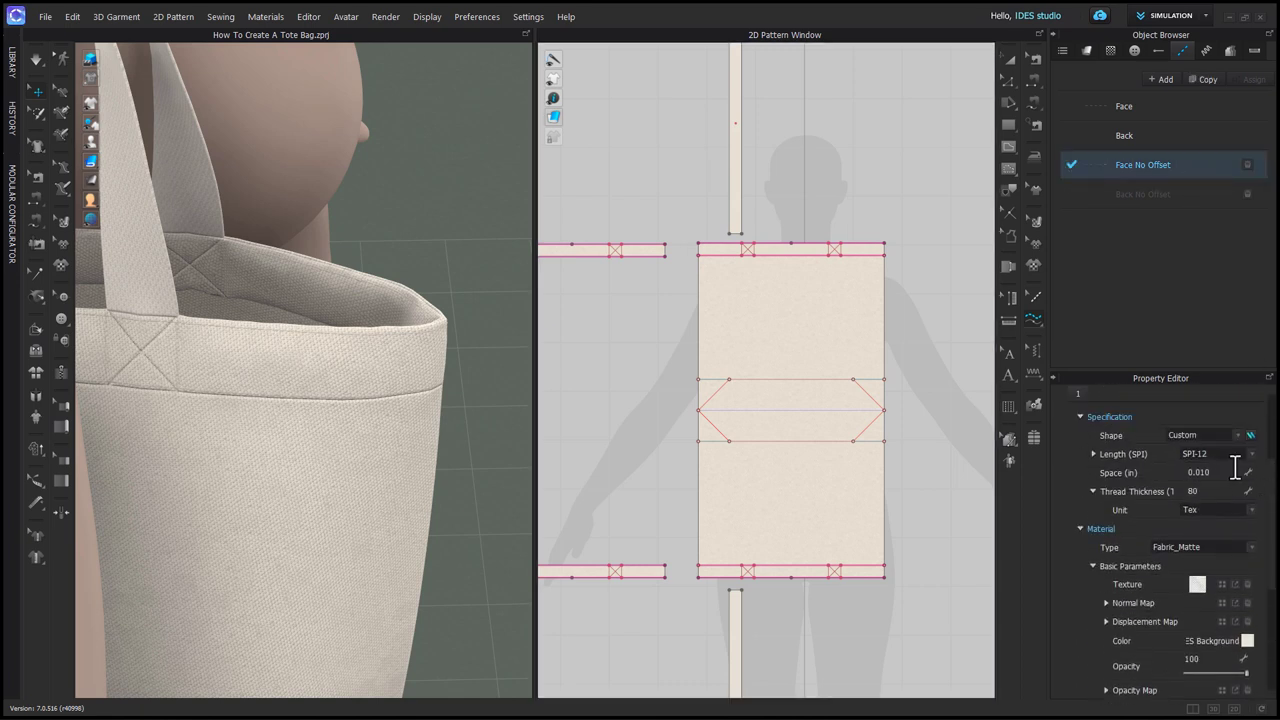
click(1212, 466)
click(1210, 472)
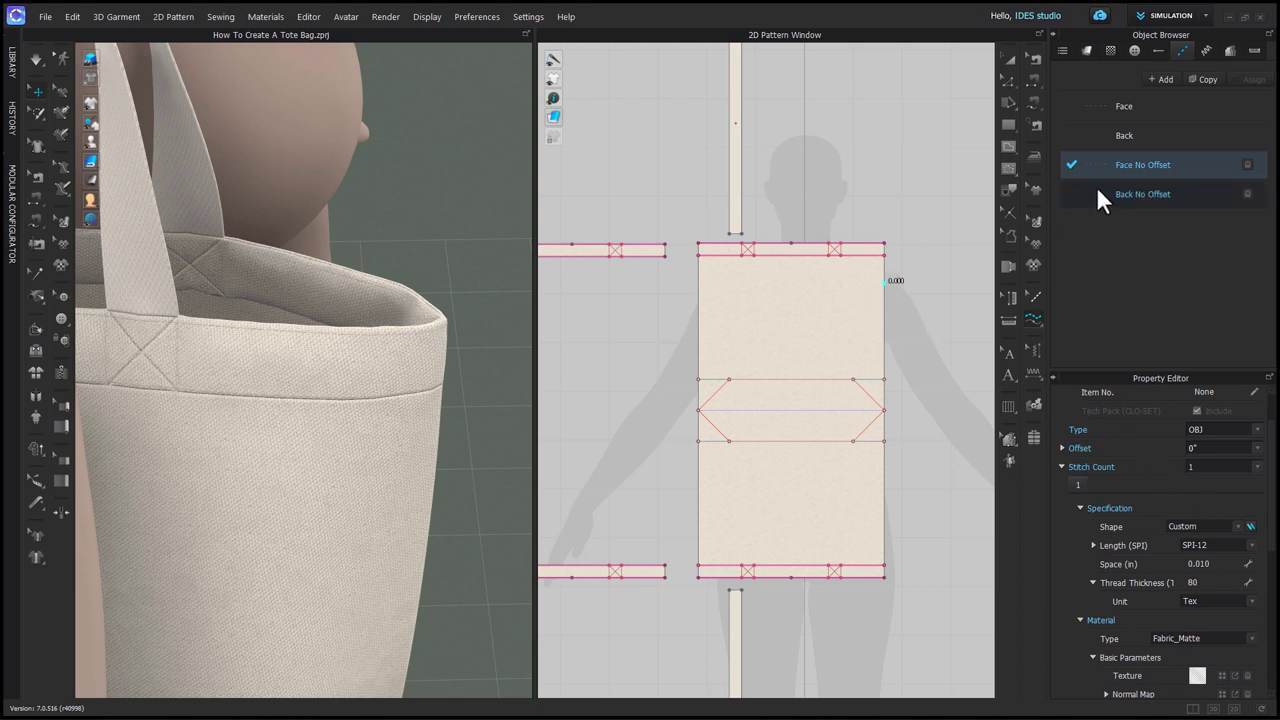
Apply the Face No Offset topstitch to all four crossed-box reinforcements on the bag's body pattern
scroll(740, 200, up, 5)
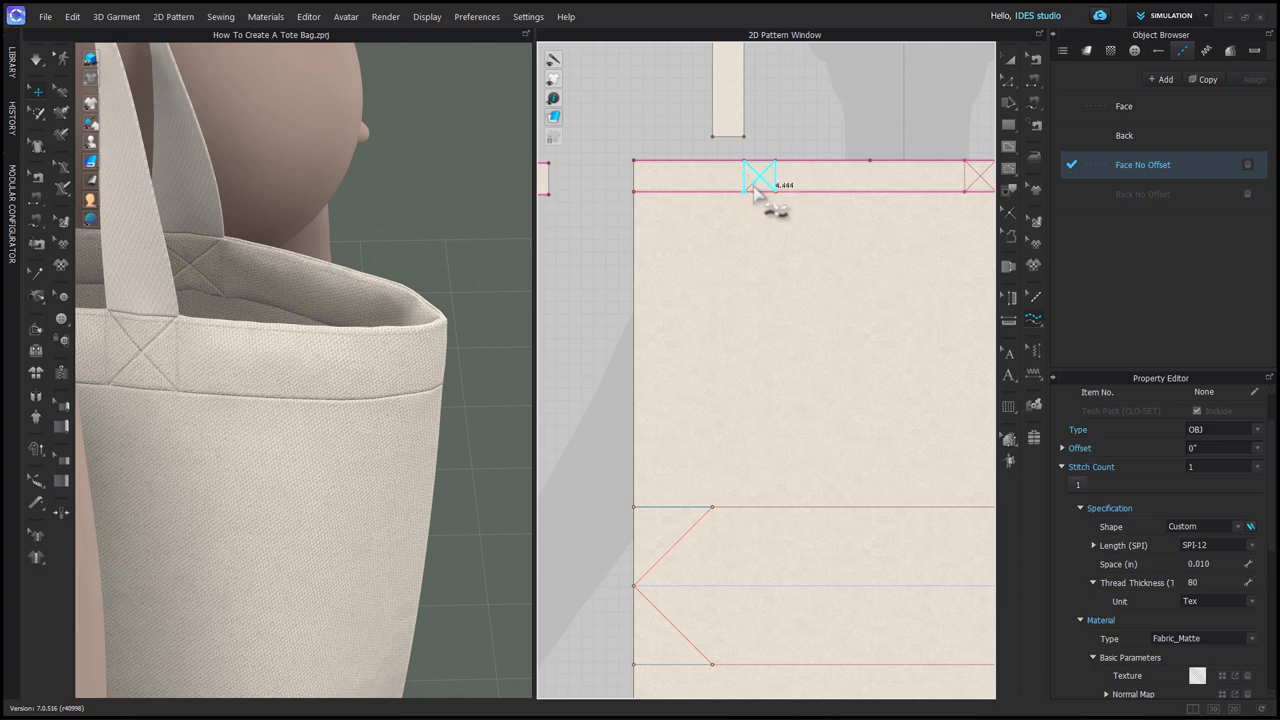
click(745, 191)
middle_drag(920, 222, 795, 231)
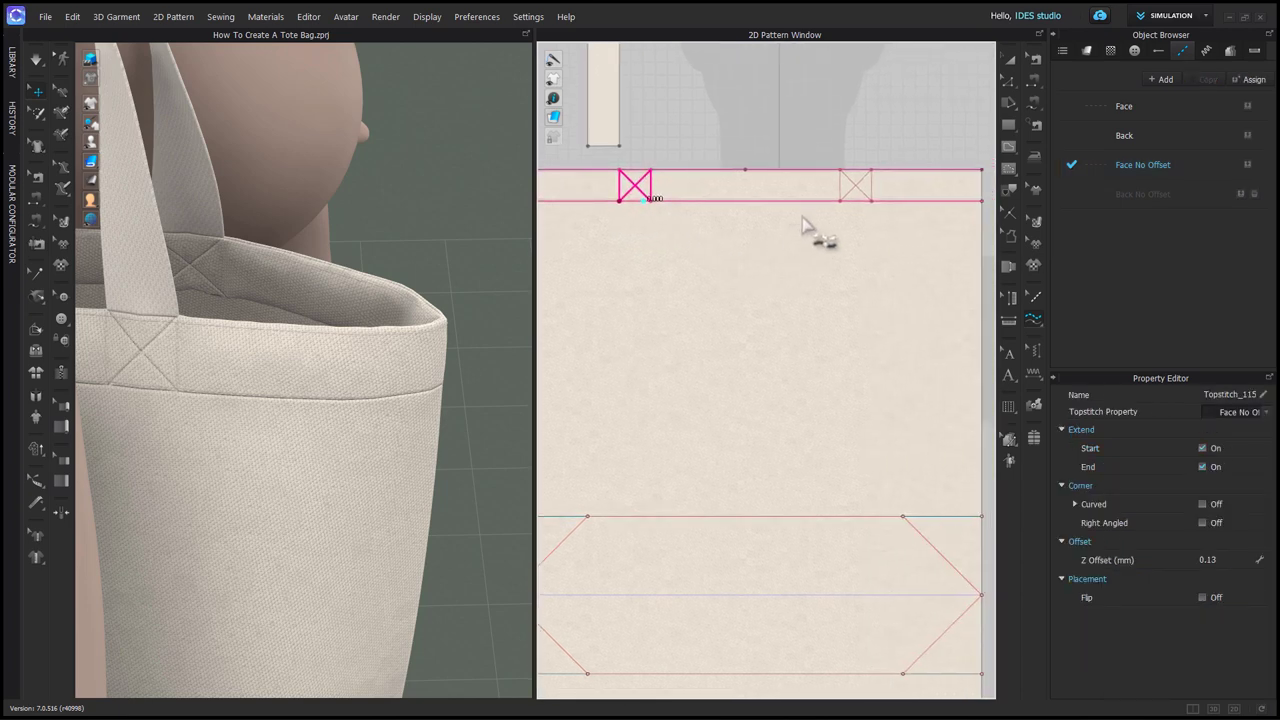
click(841, 200)
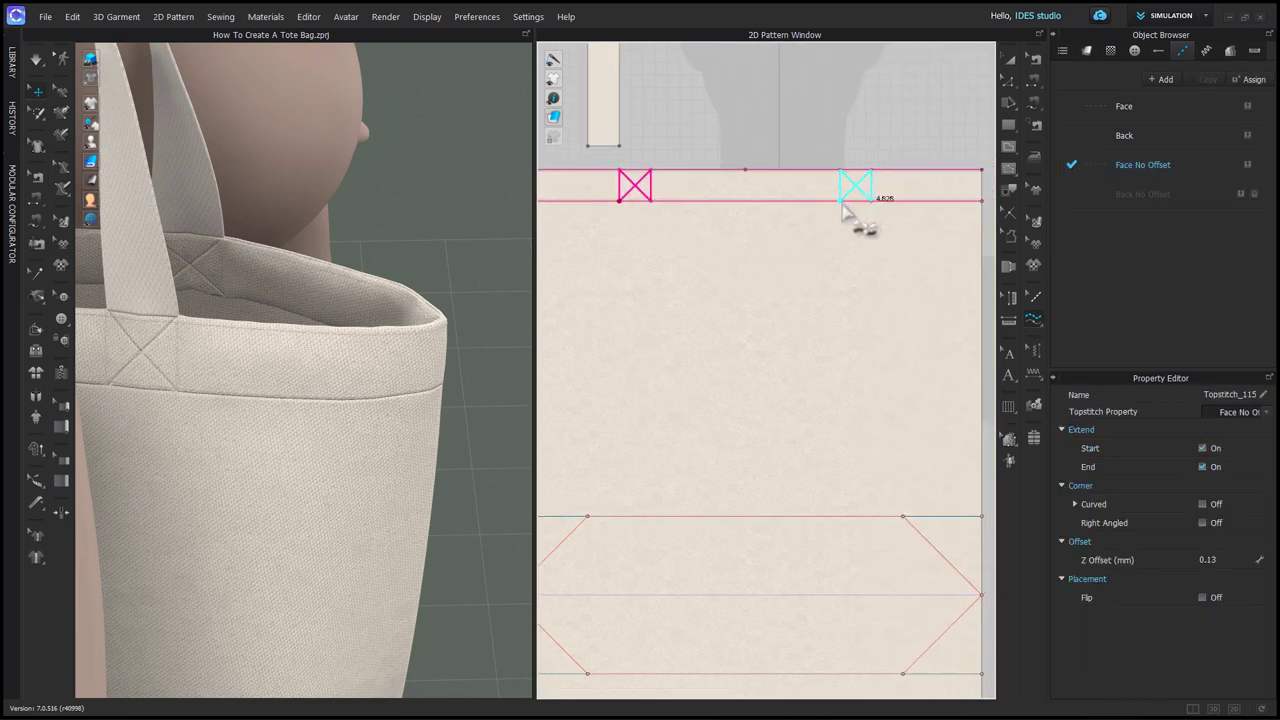
click(841, 201)
scroll(696, 386, down, 4)
middle_drag(698, 422, 697, 163)
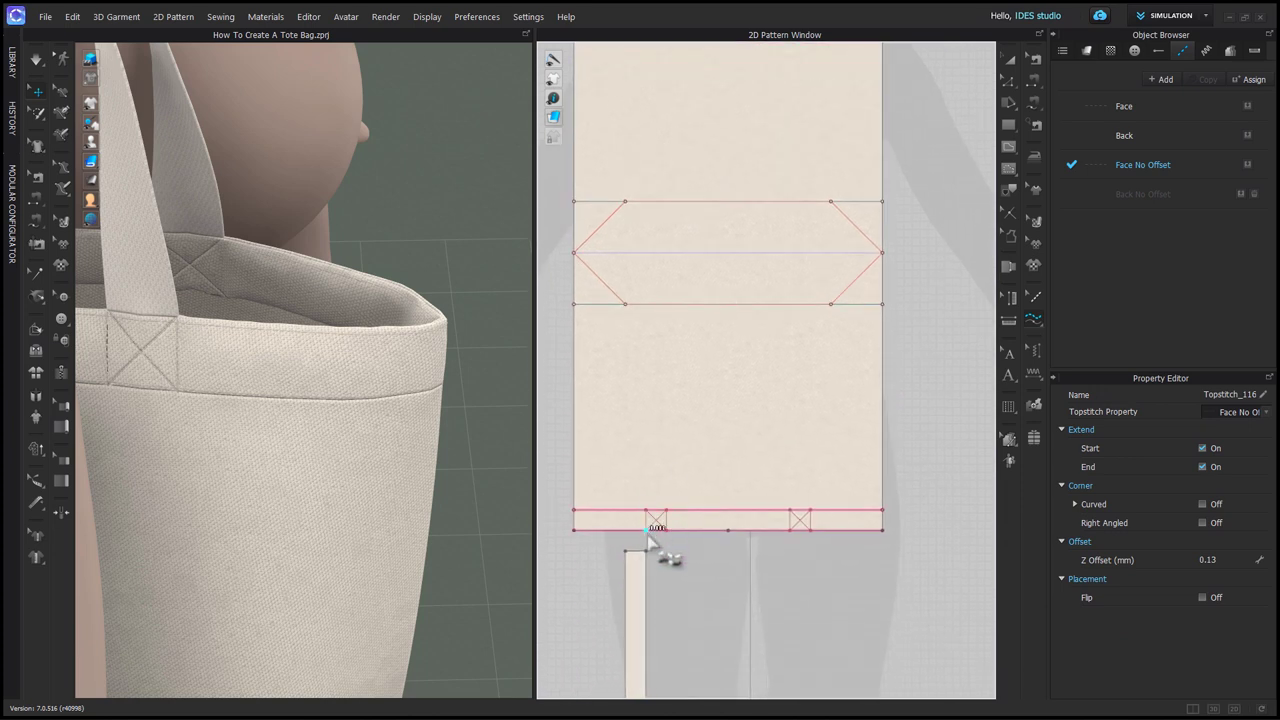
click(655, 527)
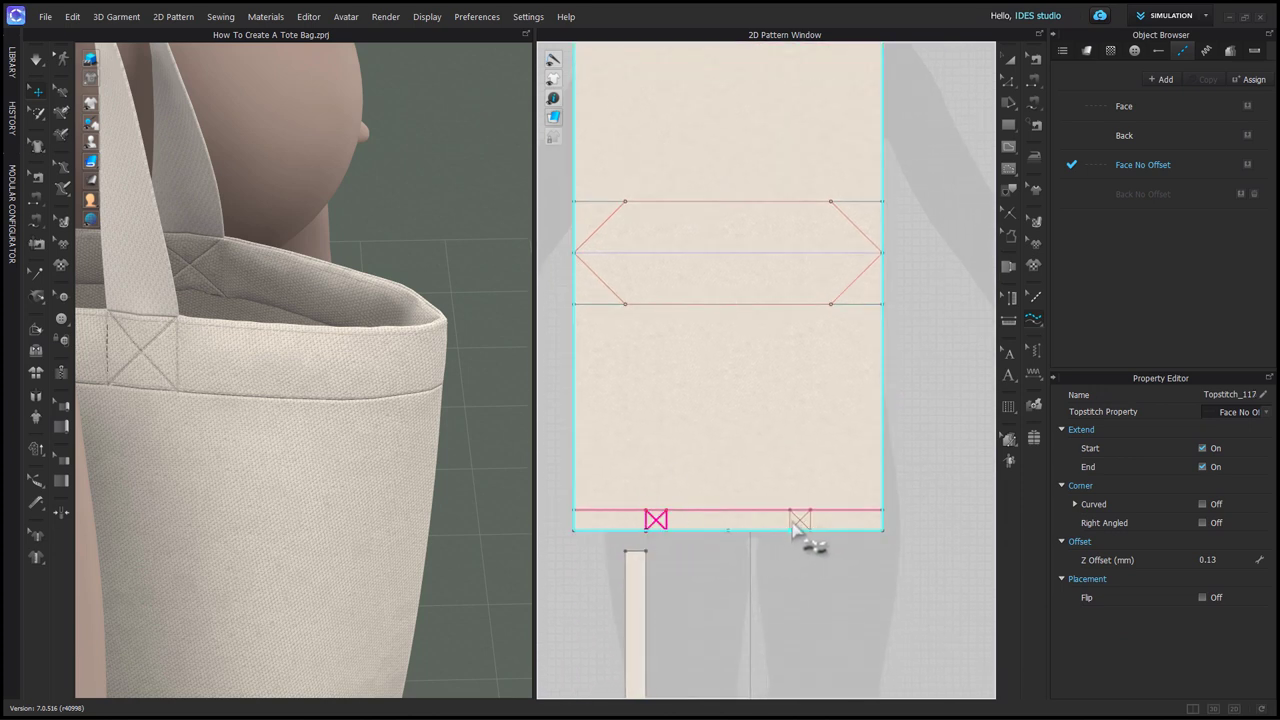
scroll(791, 597, down, 2)
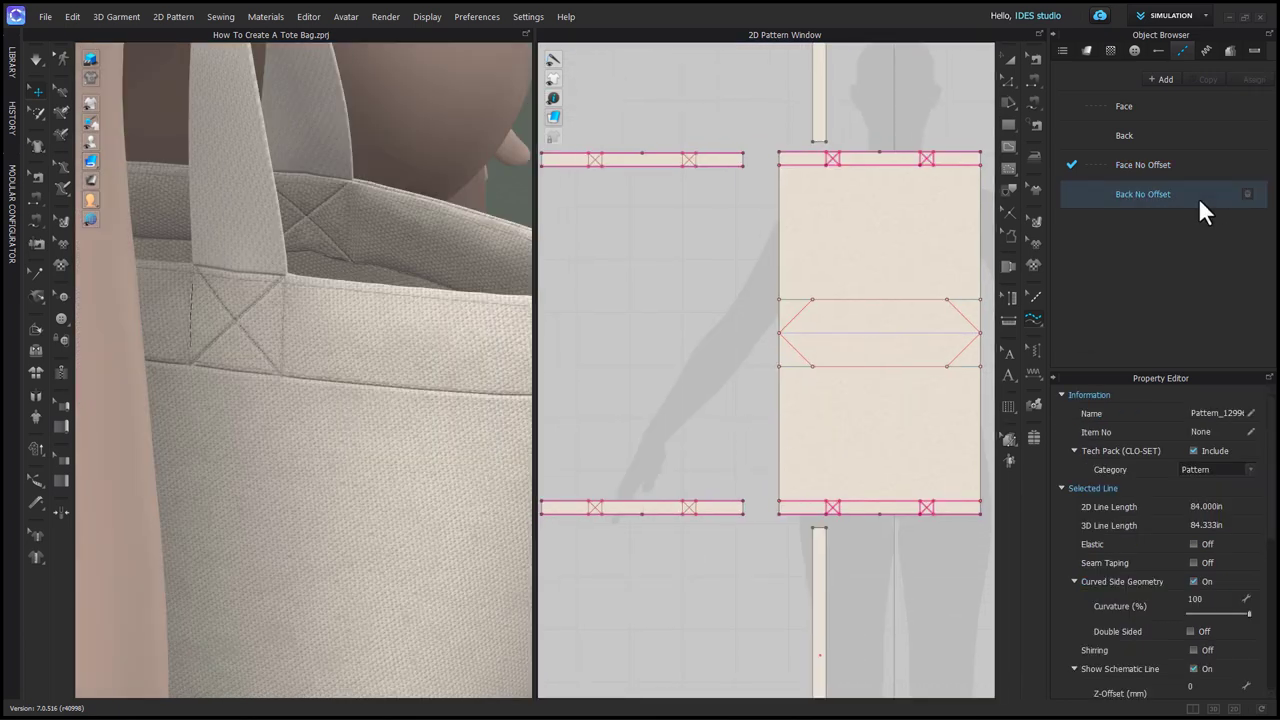
Set the Back No Offset topstitch's offset to 0"
click(1198, 197)
click(1210, 446)
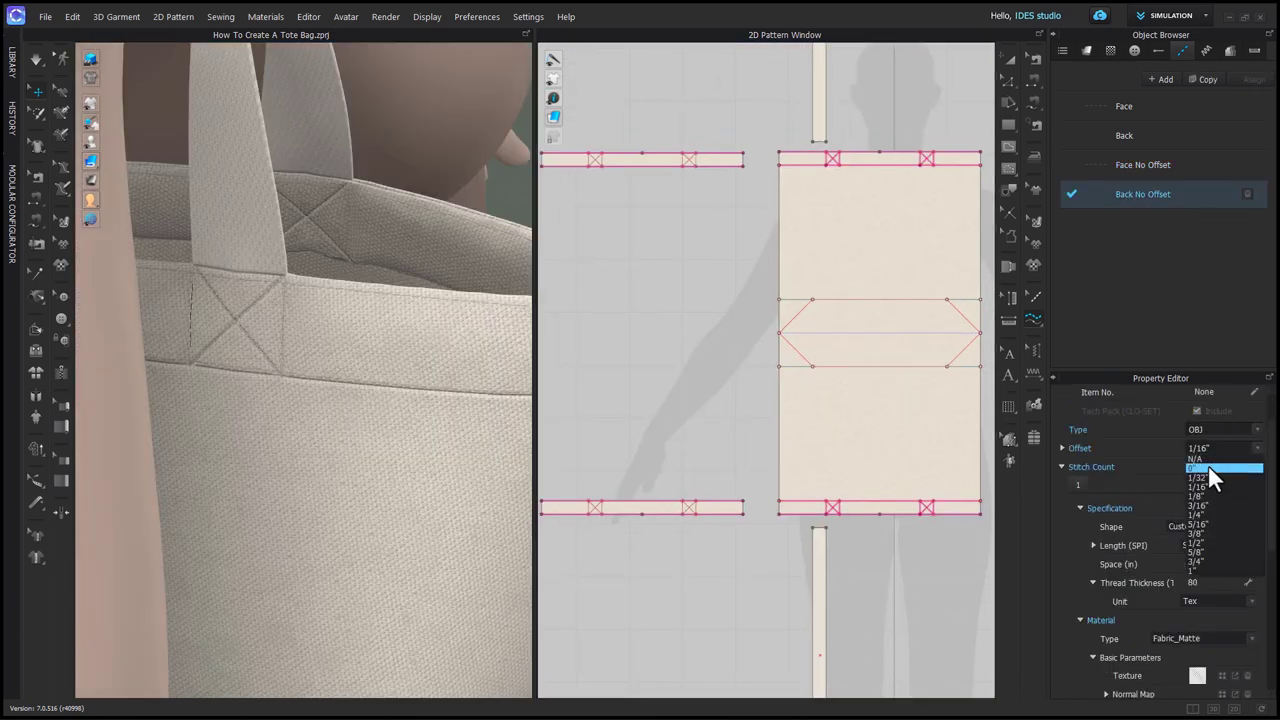
click(1208, 464)
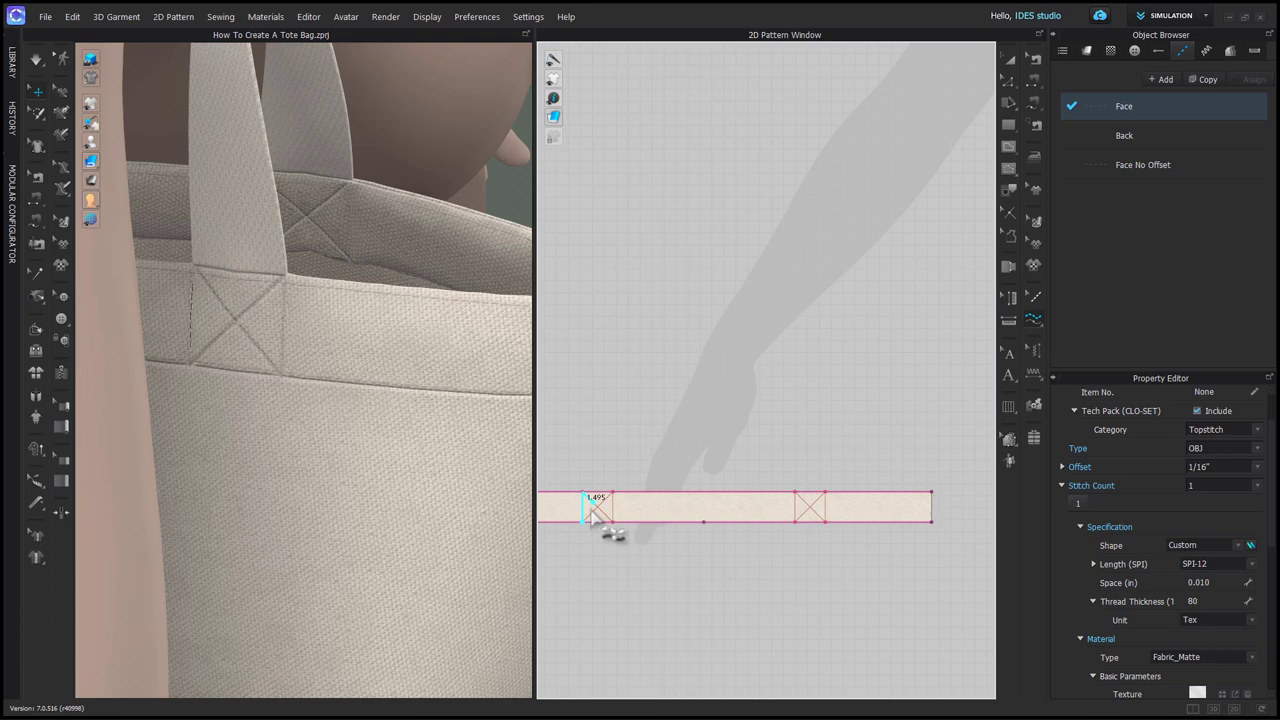
Apply the Face topstitch to the crossed-box reinforcements on both inner hem facings
click(596, 510)
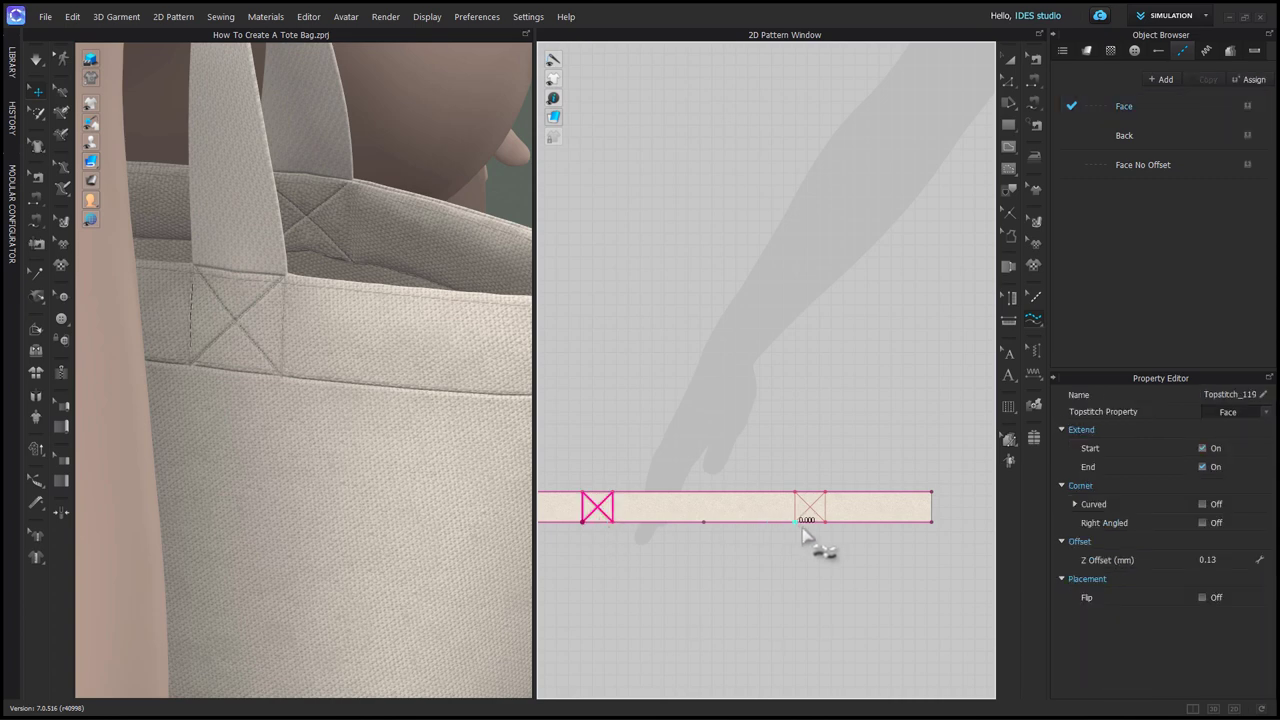
shift+click(809, 512)
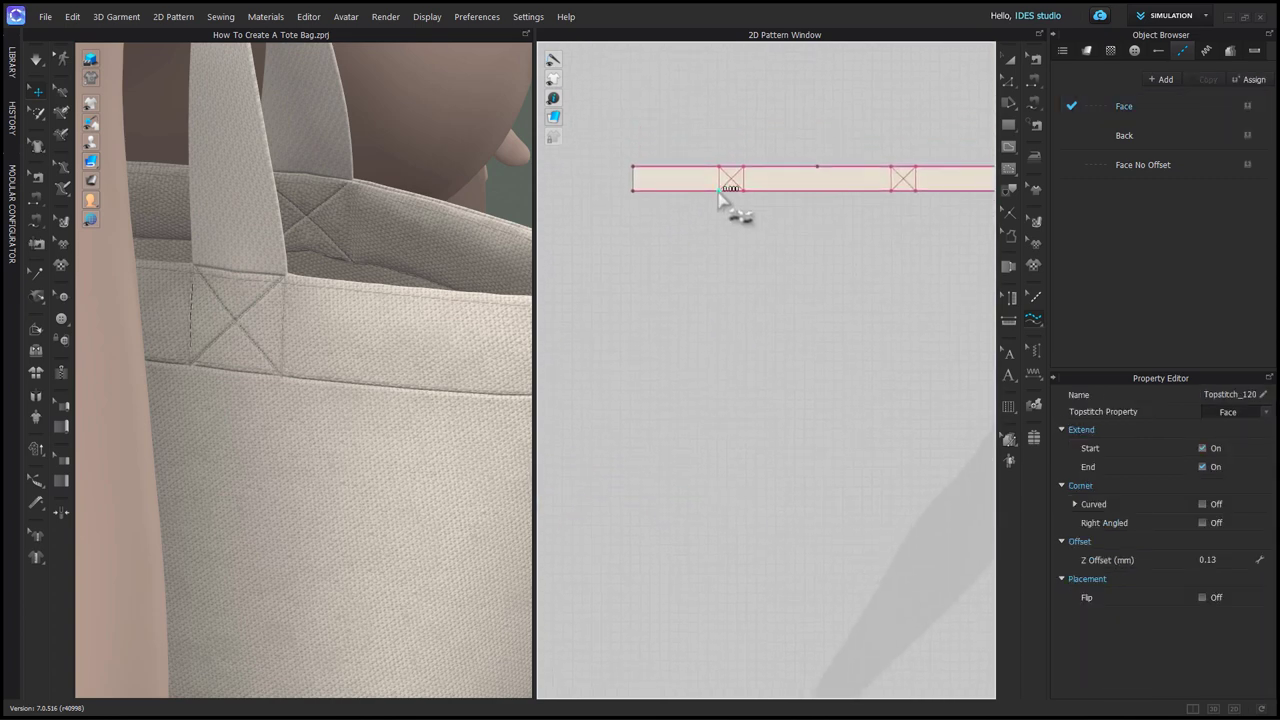
click(730, 190)
click(897, 196)
scroll(890, 300, down, 3)
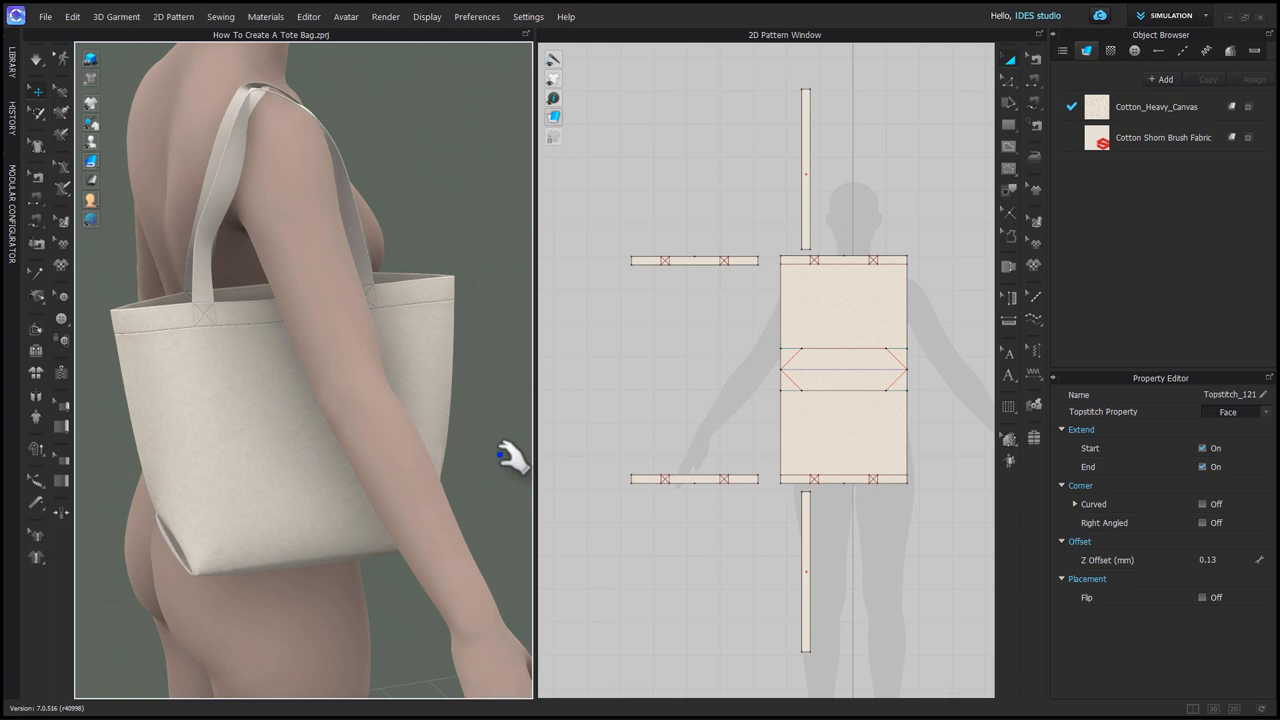
Open the simulation properties to examine the Gravity setting
right_click(500, 454)
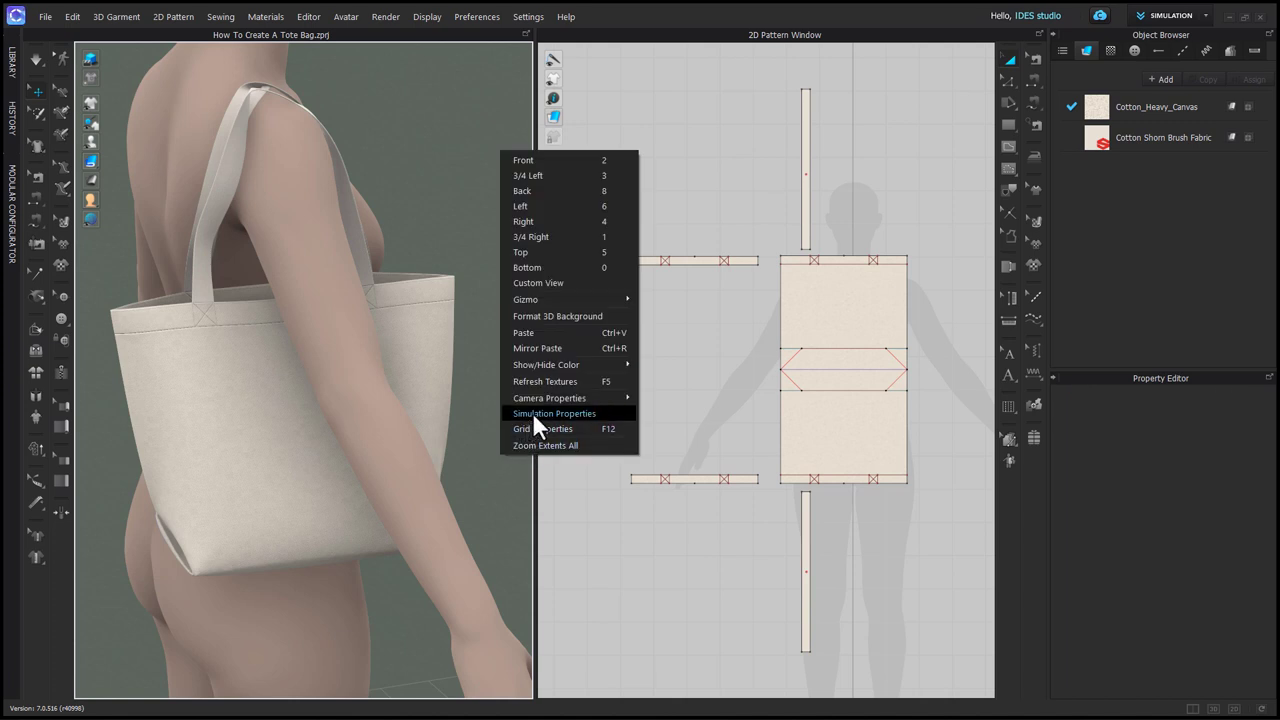
click(533, 413)
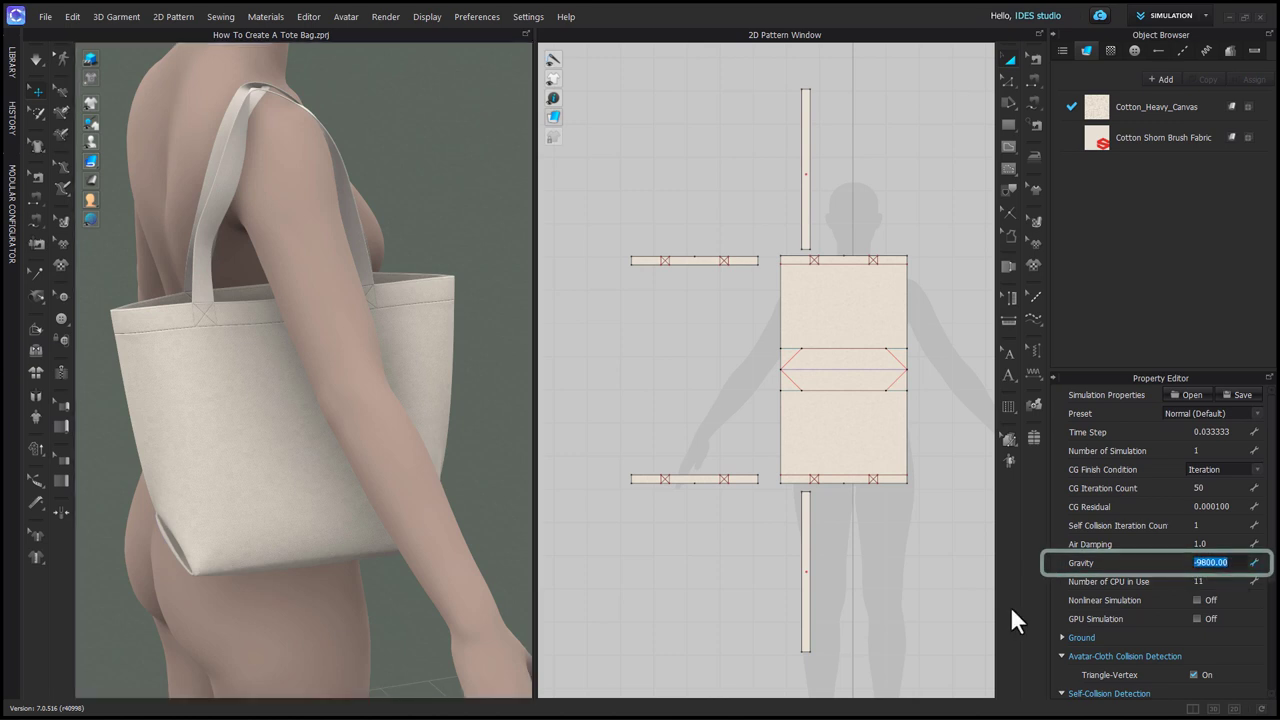
Turn on Bond for both strap patterns
click(805, 218)
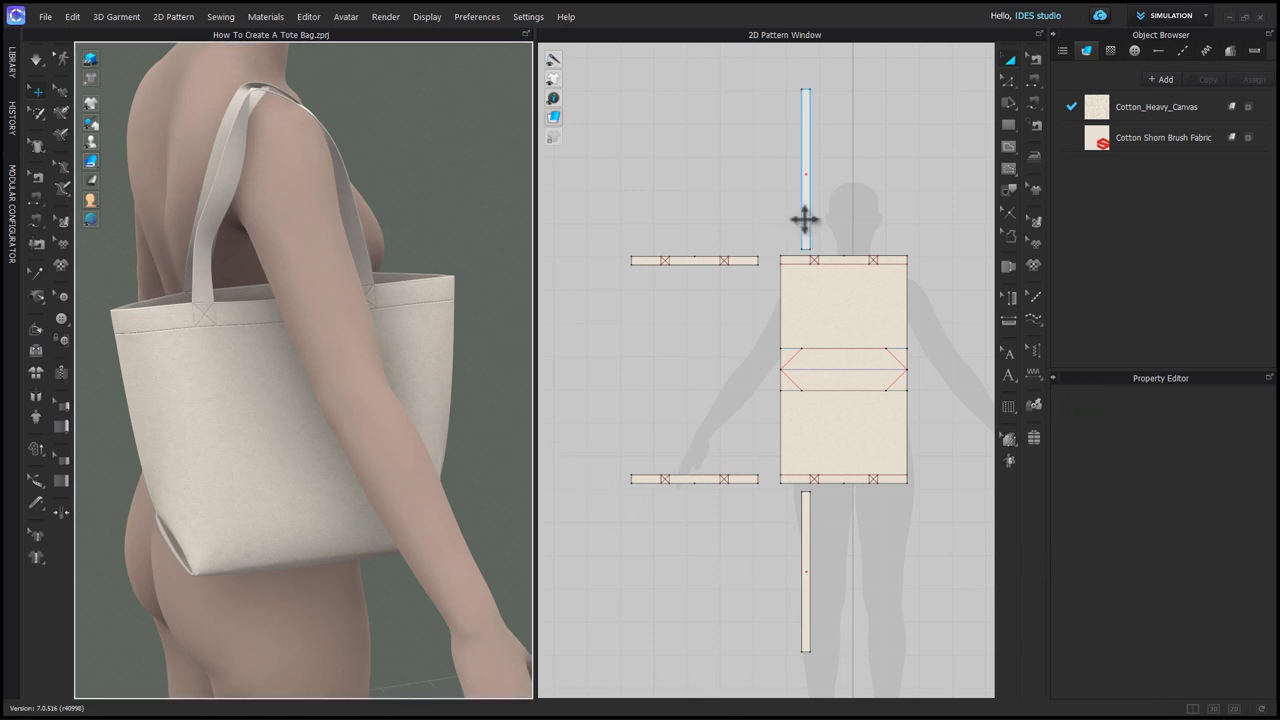
shift+click(806, 586)
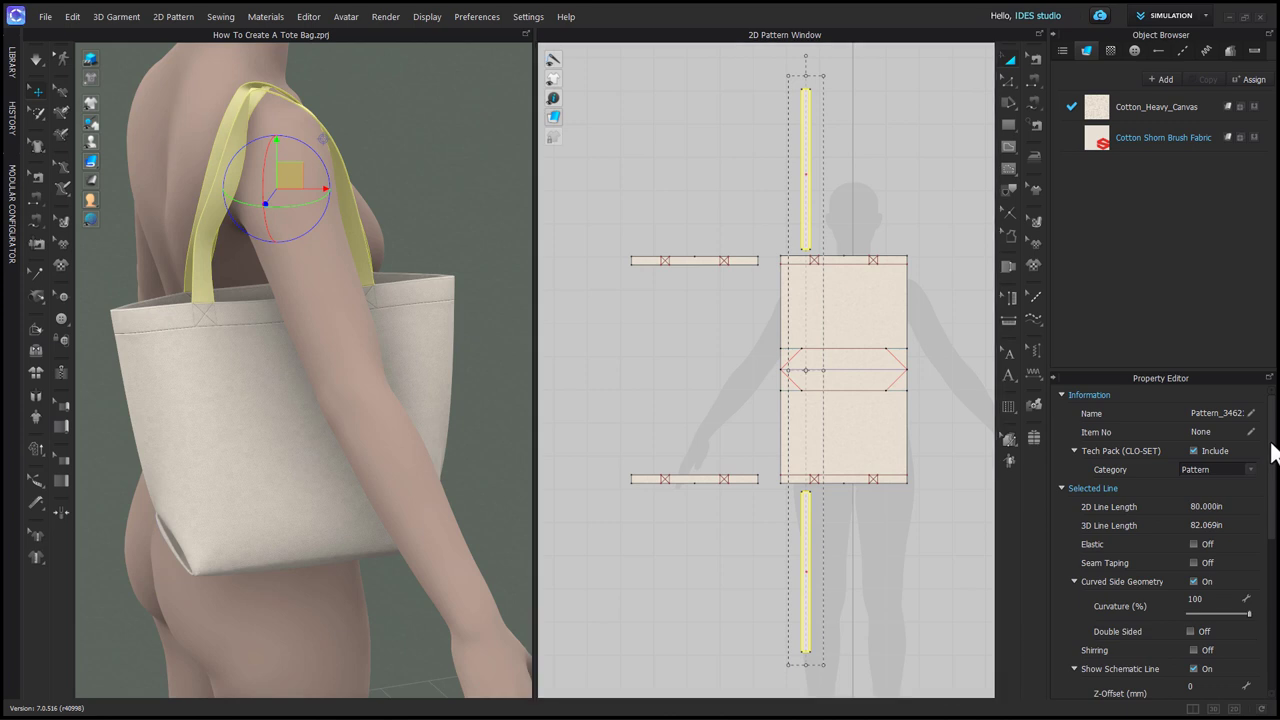
drag(1274, 453, 1275, 604)
click(1063, 613)
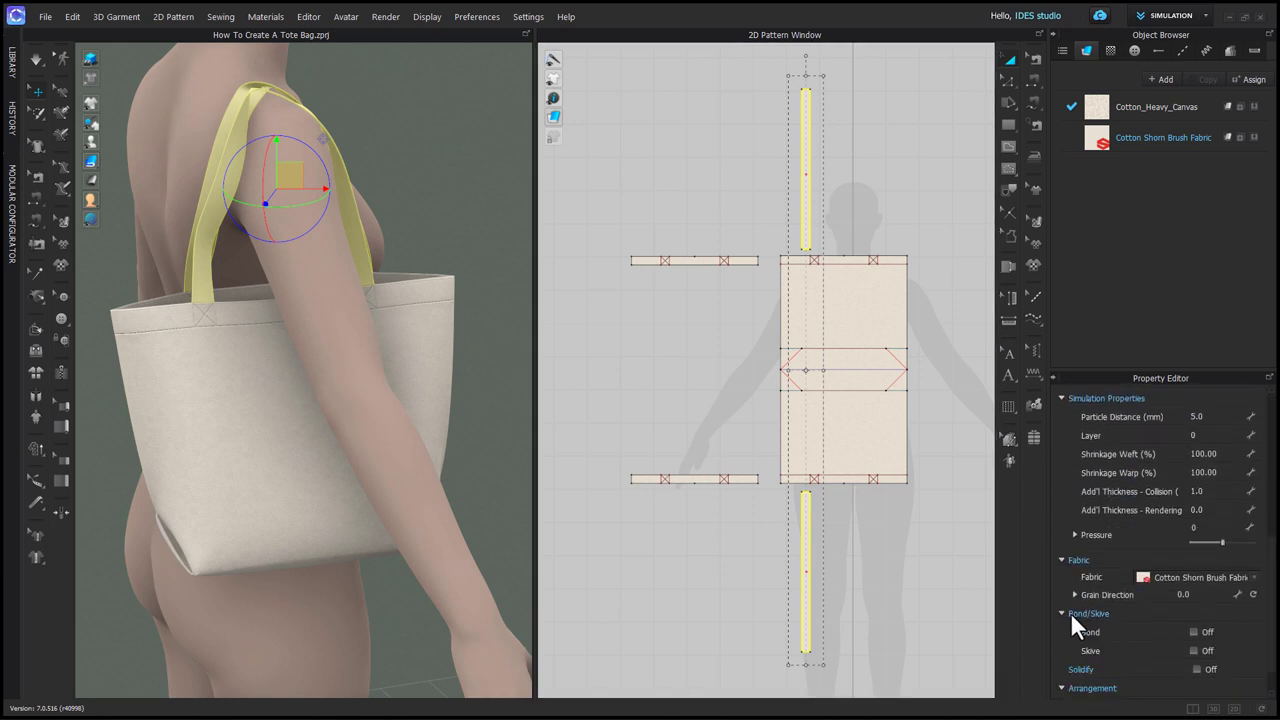
click(1193, 632)
click(914, 609)
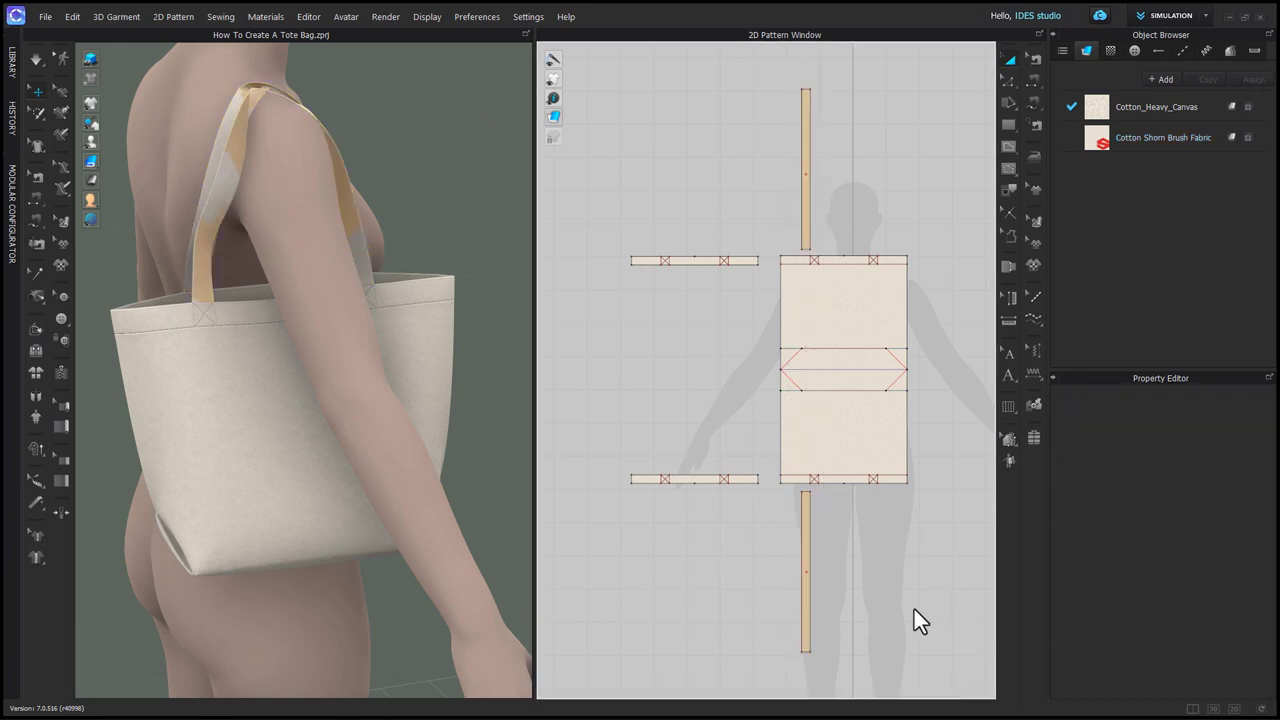
Switch the garment to high resolution with 5.0 mm particle distance, 1.0 mm collision thickness and Normal simulation quality
click(150, 123)
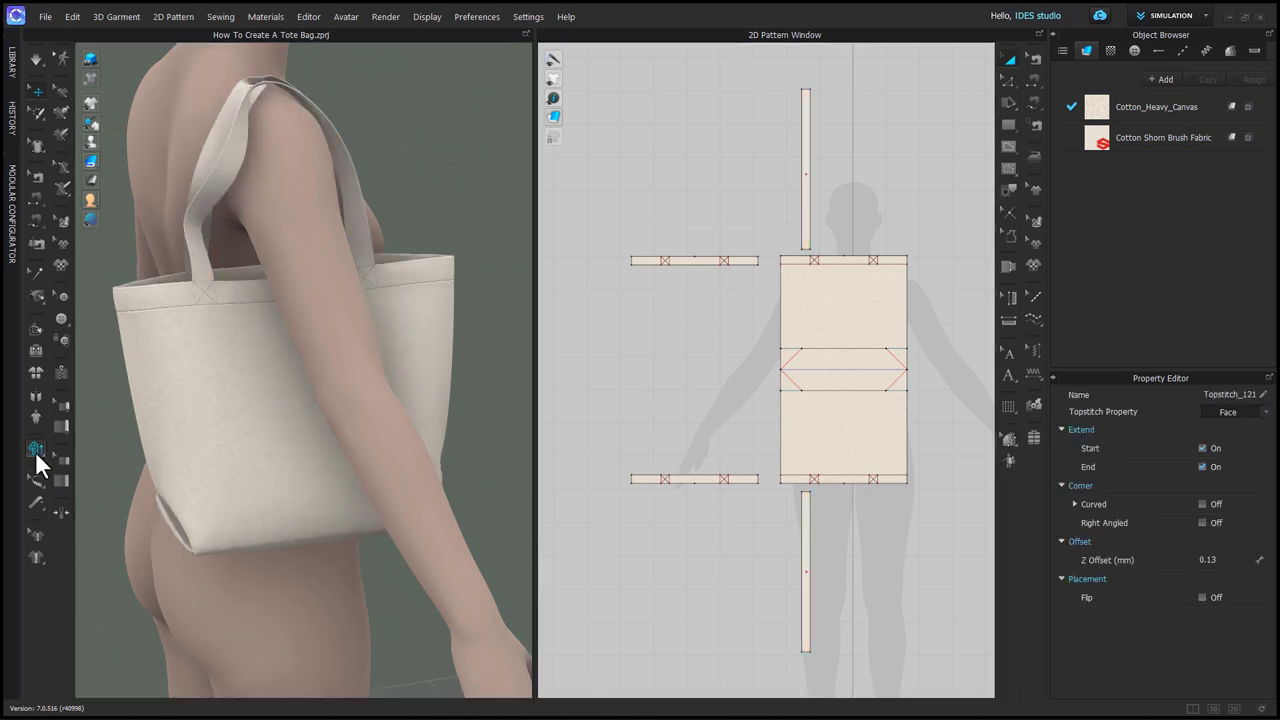
click(36, 451)
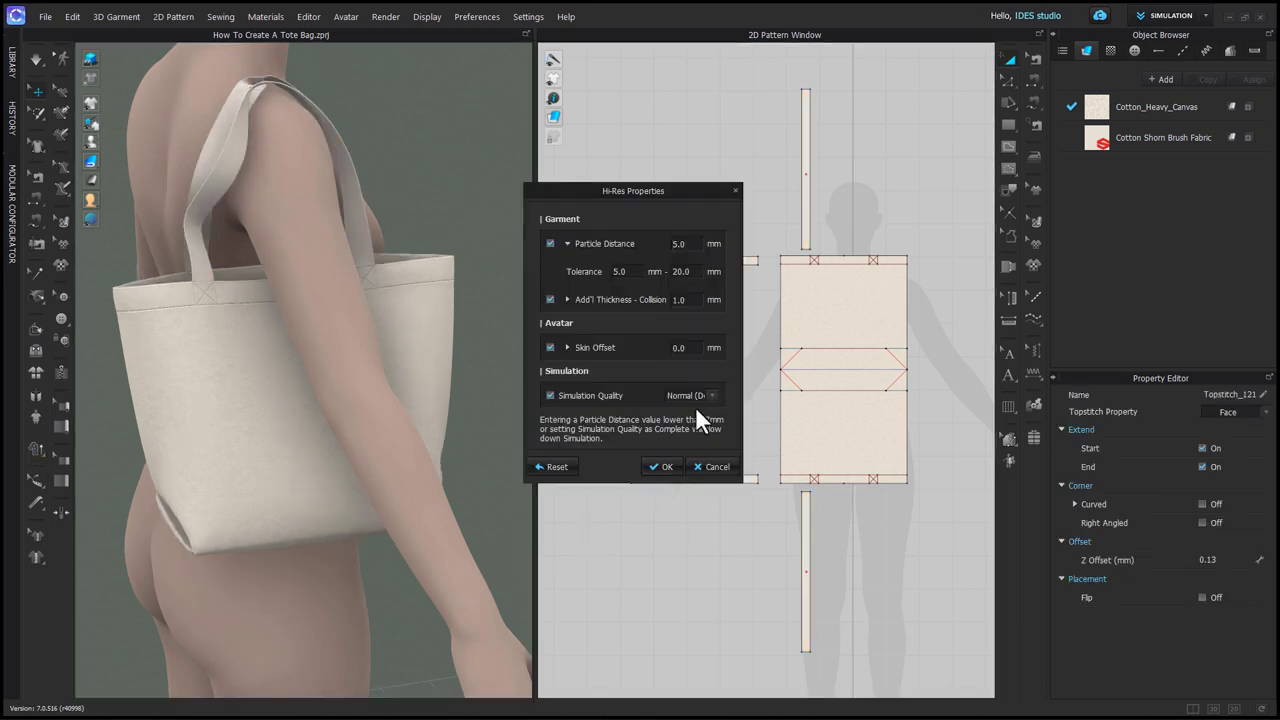
click(666, 466)
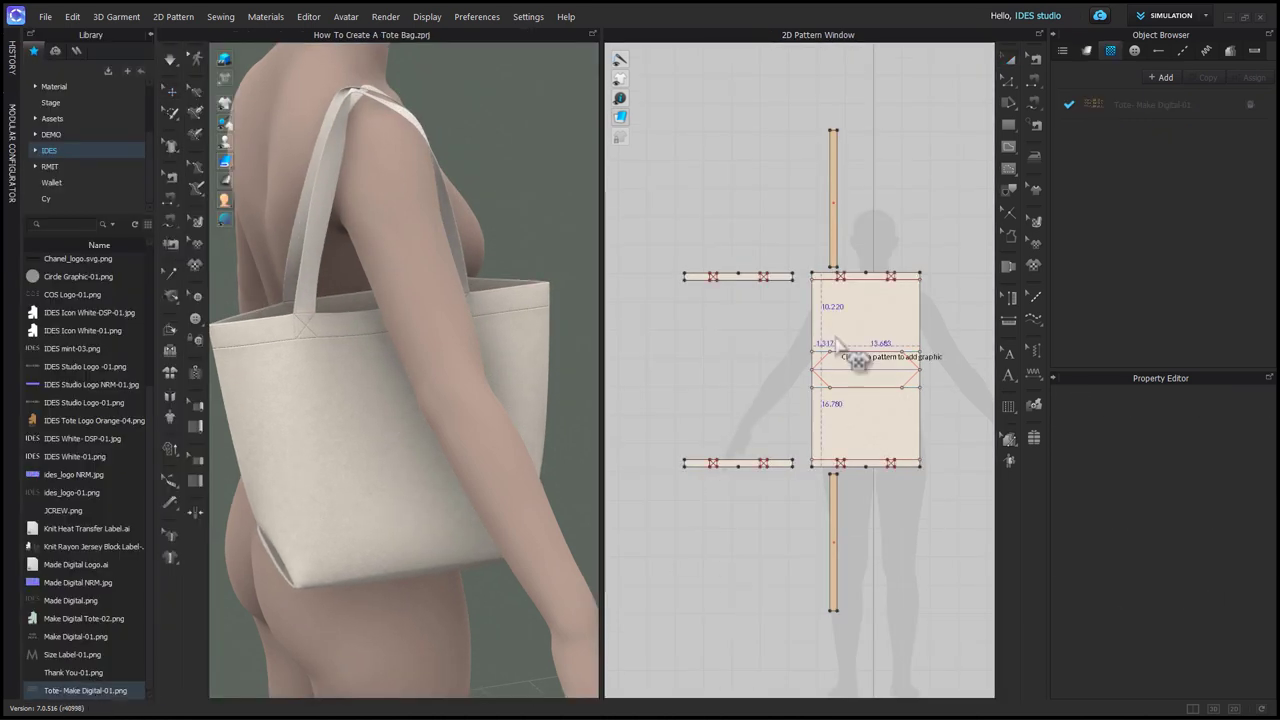
Place the Tote- Make Digital-01.png graphic on the upper half of the bag's body pattern and inspect the print on the bag
scroll(848, 300, up, 3)
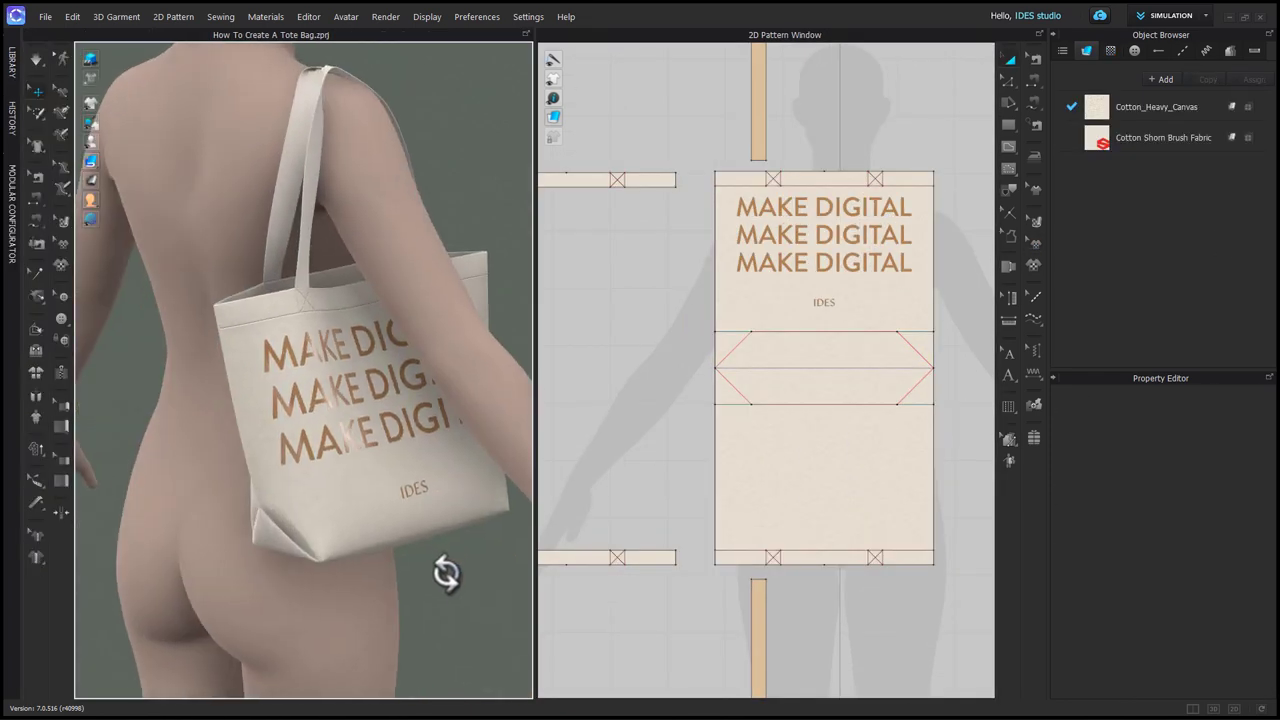
right_drag(443, 571, 362, 568)
scroll(370, 568, up, 2)
middle_drag(372, 572, 452, 641)
scroll(431, 556, up, 2)
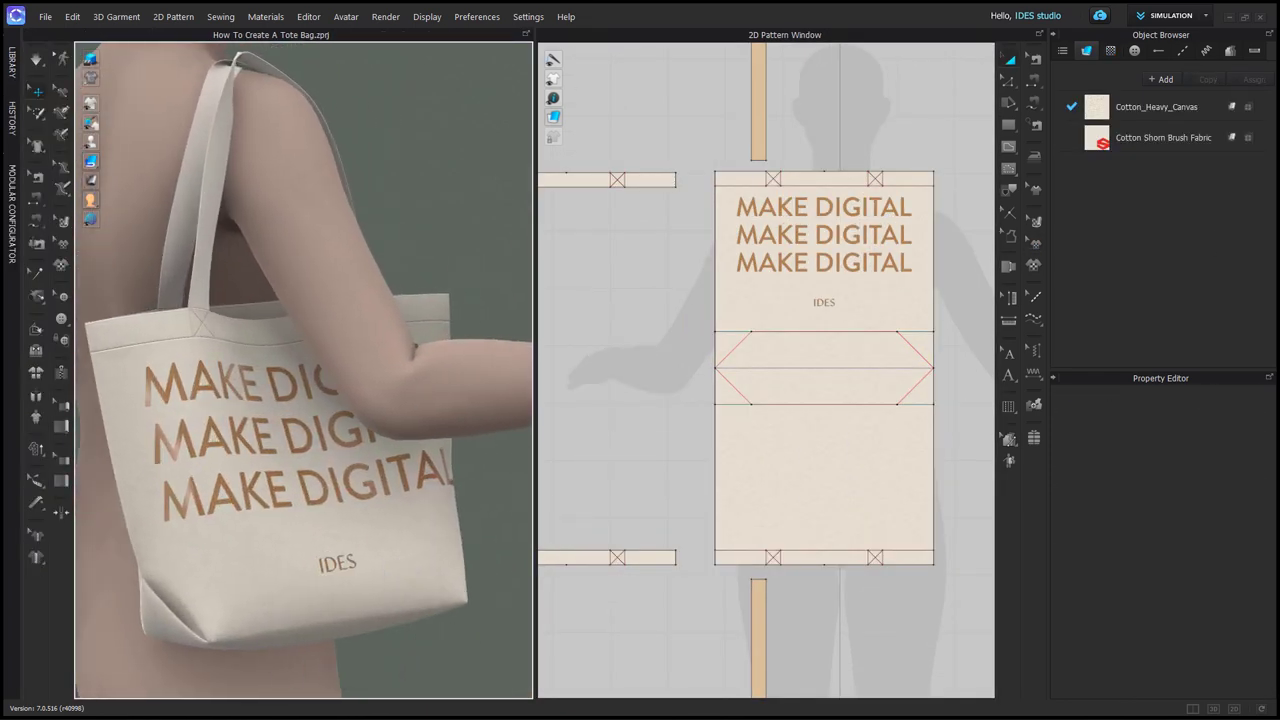